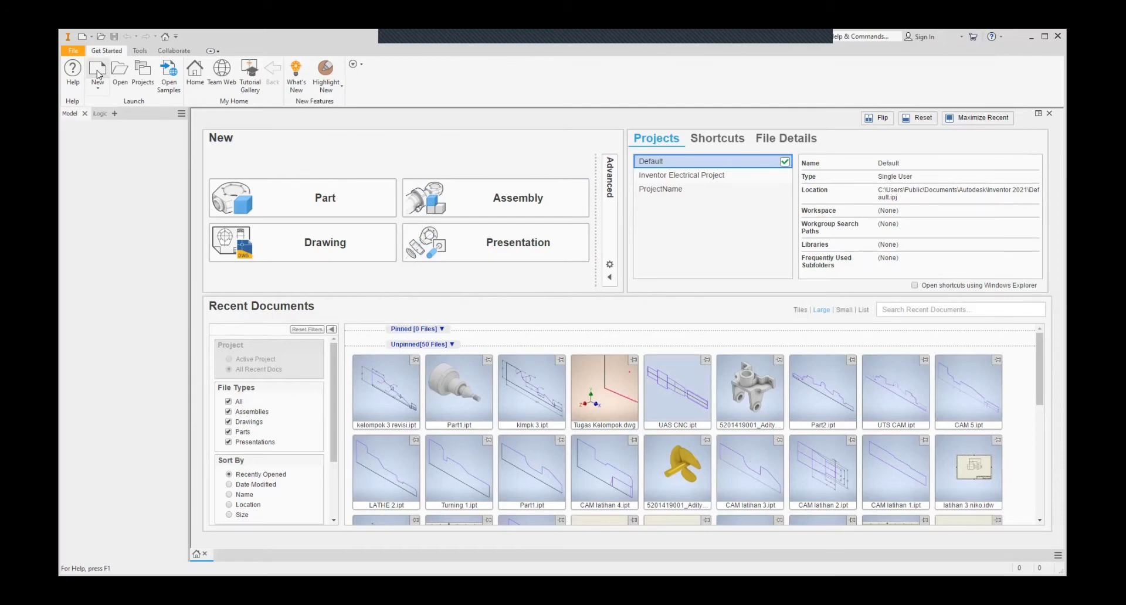
# Create a new metric part from the Standard (mm).ipt template and start a 2D sketch on the front XY plane
pyautogui.click(98, 75)
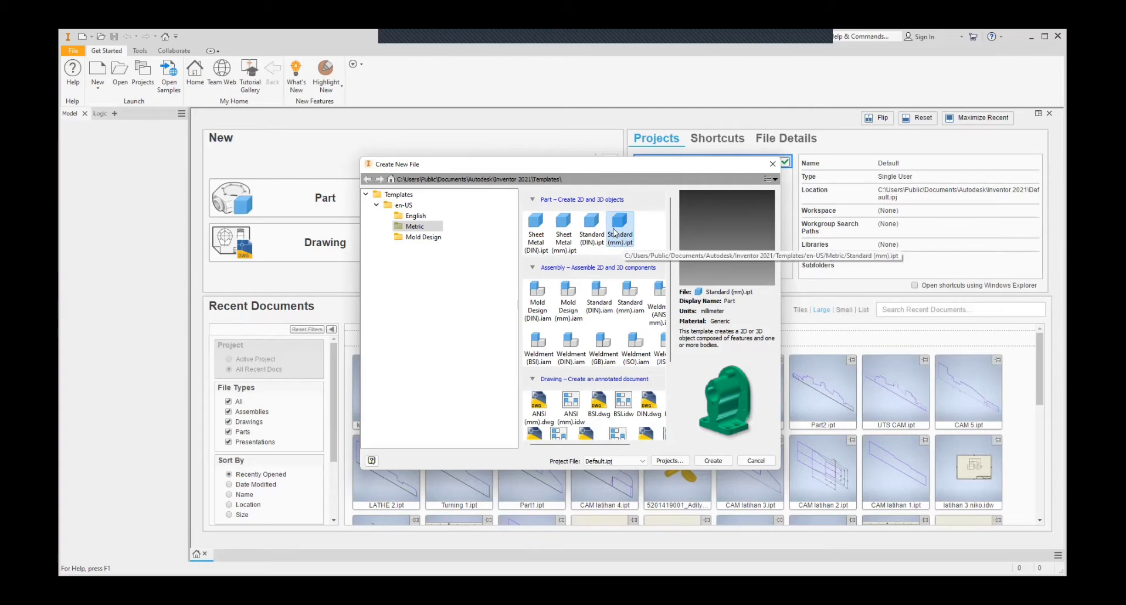
pyautogui.click(714, 462)
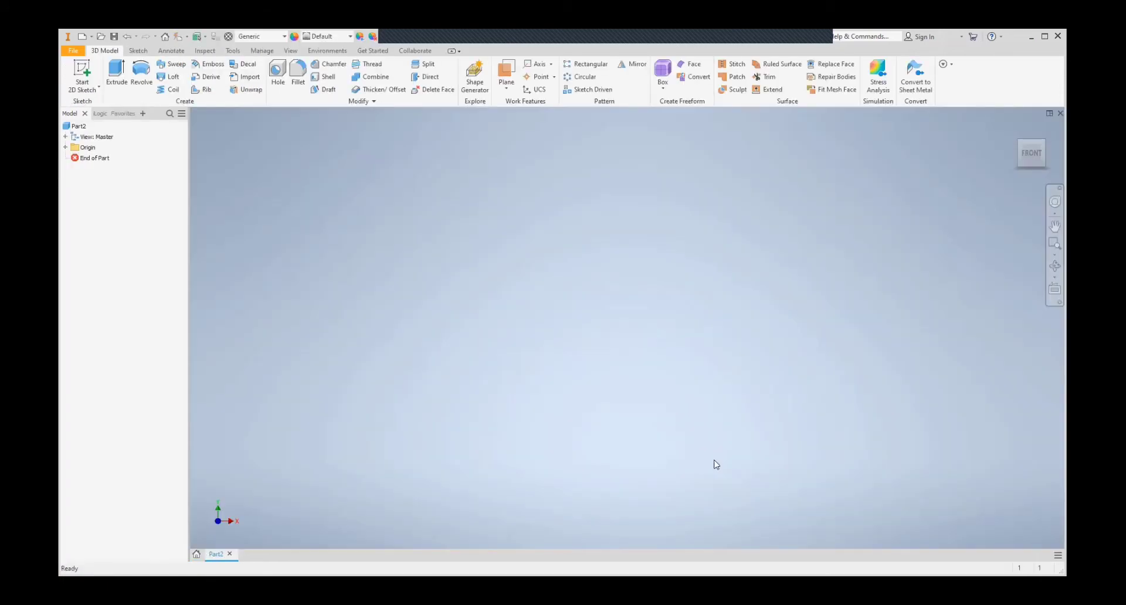
pyautogui.click(85, 75)
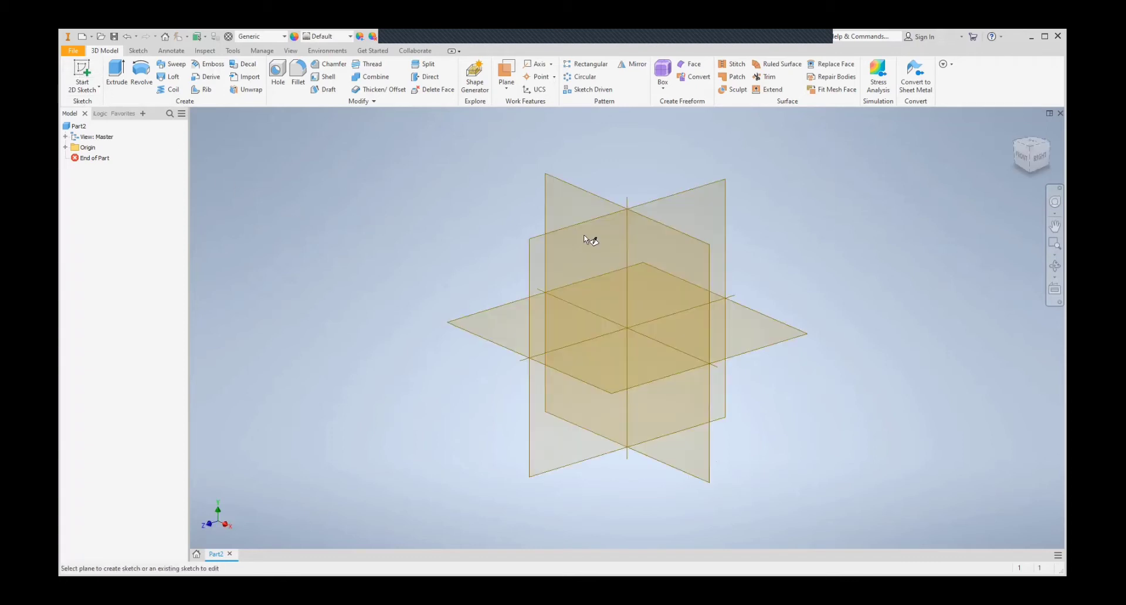
pyautogui.click(560, 207)
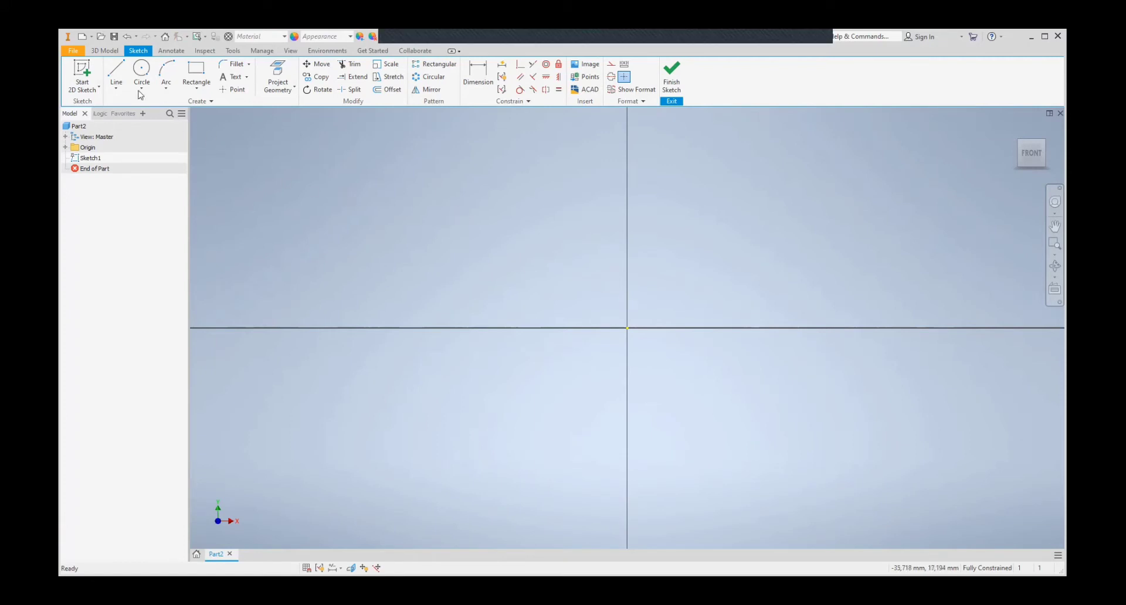
# Draw a line 25 mm vertically up from the origin and continue it 25 mm horizontally to the right
pyautogui.click(116, 72)
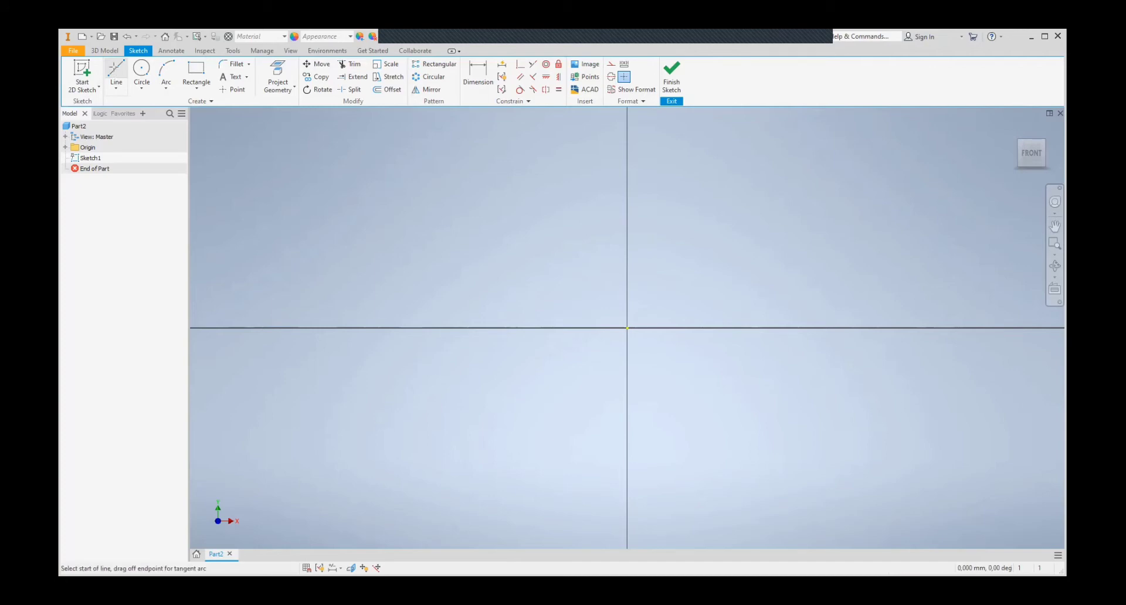
pyautogui.click(627, 328)
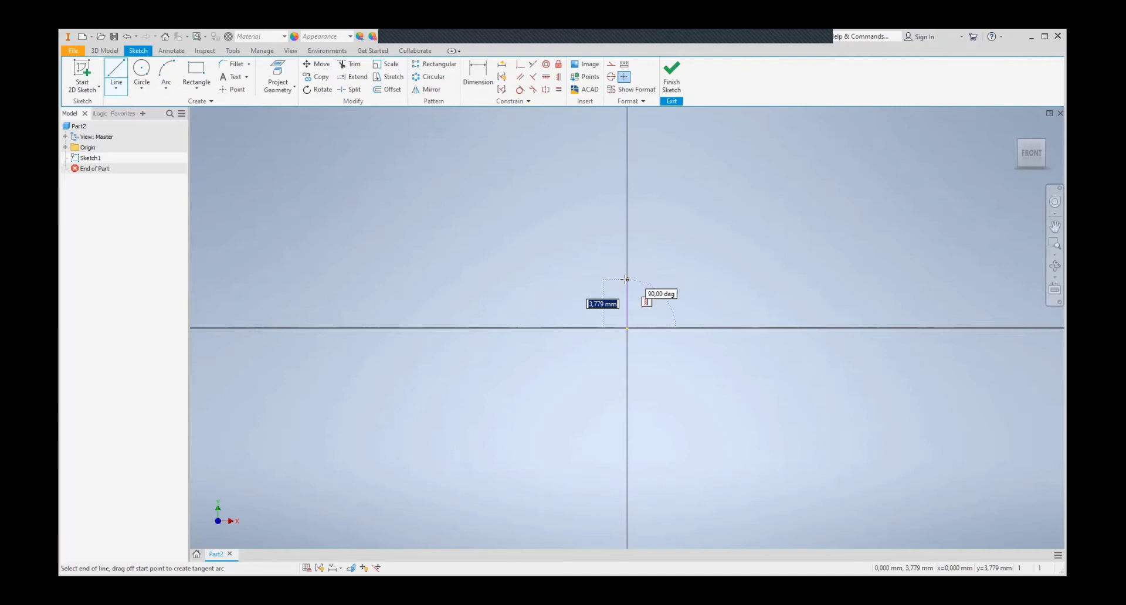
pyautogui.write('25')
pyautogui.press('Return')
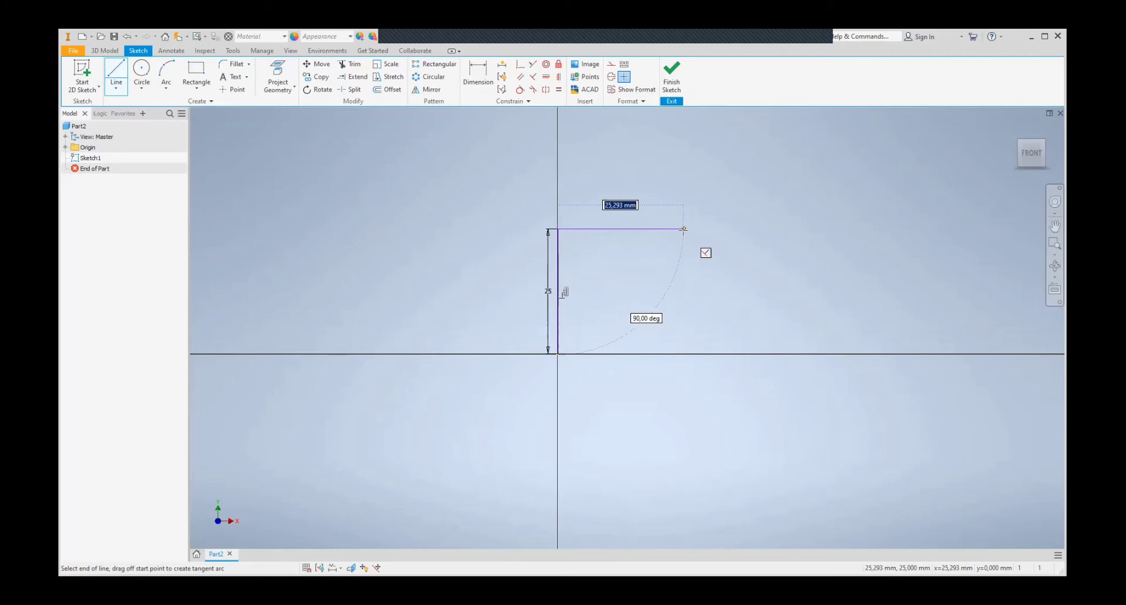
pyautogui.write('25')
pyautogui.press('Return')
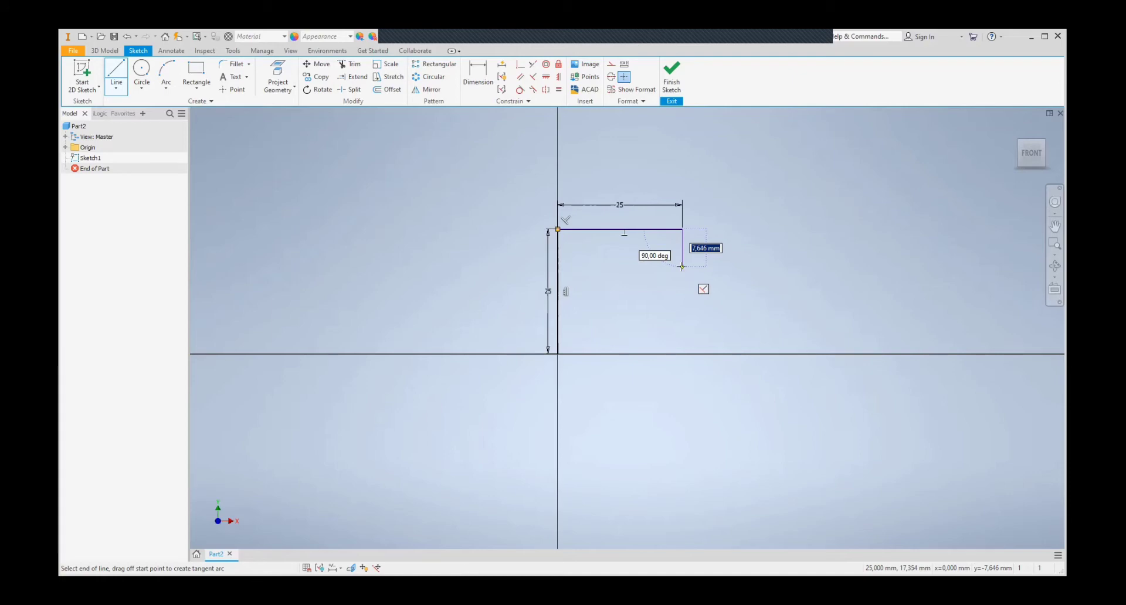
# Continue the profile with the first stair step, 6 mm down and 15 mm to the right
pyautogui.write('6')
pyautogui.press('Return')
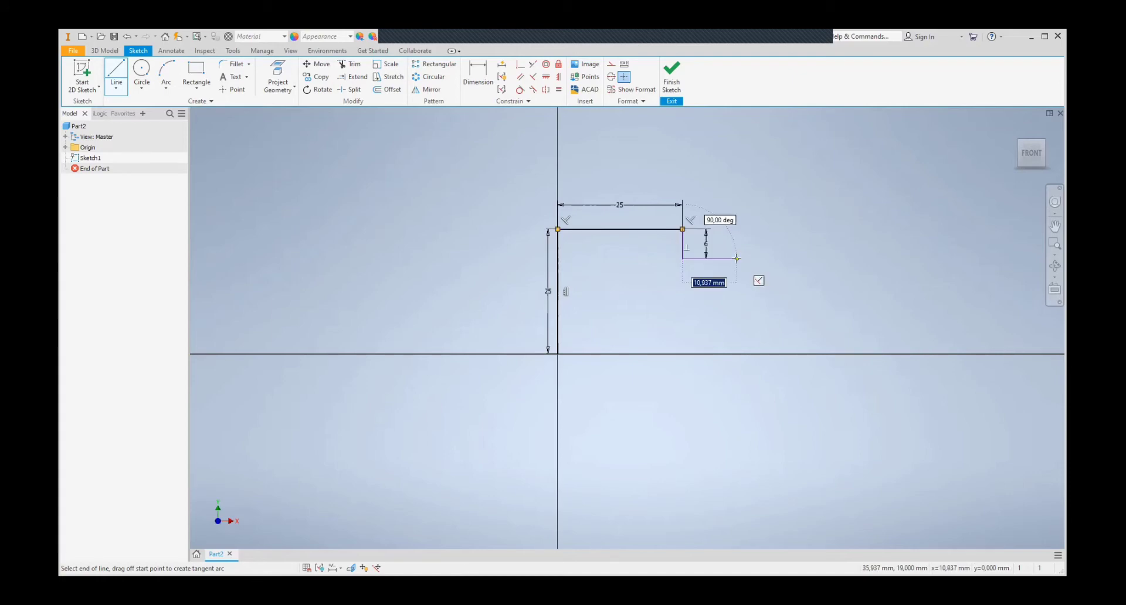
pyautogui.write('1')
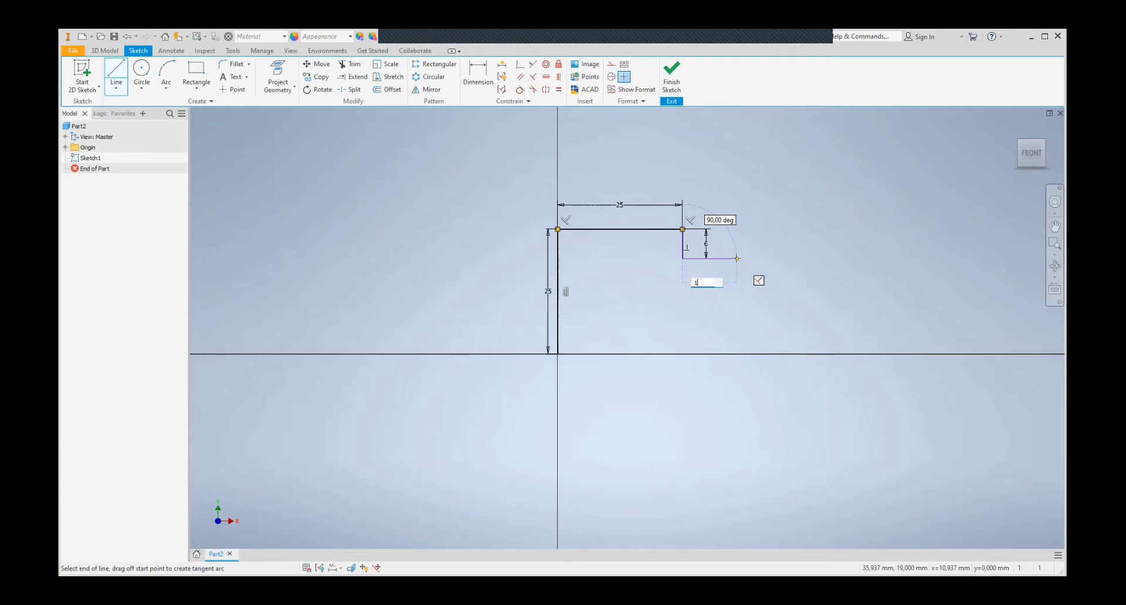
pyautogui.write('5')
pyautogui.press('Return')
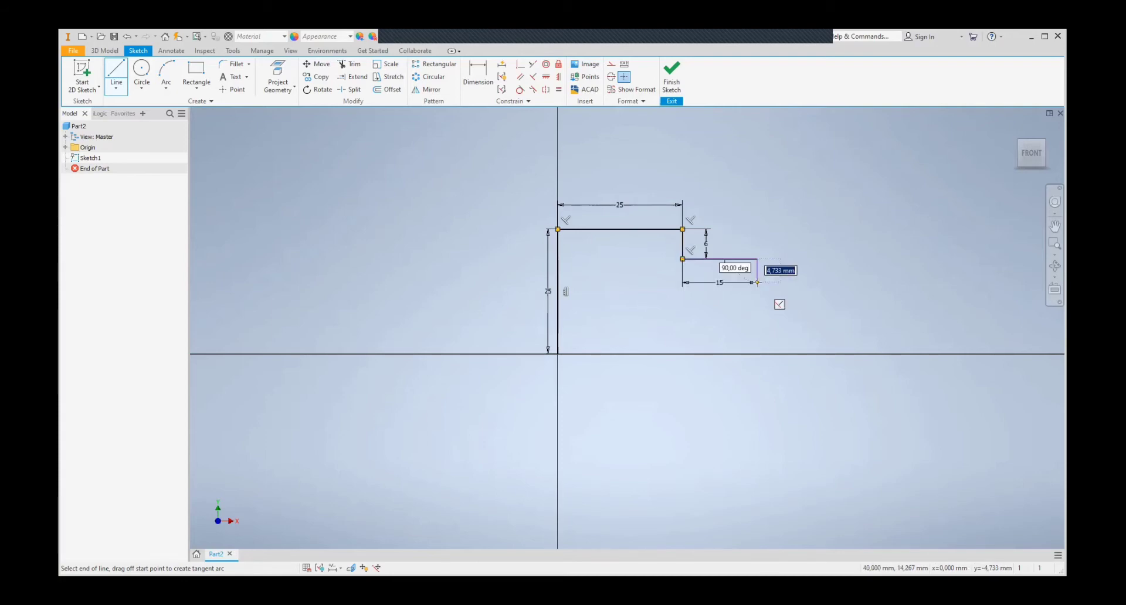
# Add a second stair step, 6 mm down and 15 mm right, and end the line chain with a 4 mm drop
pyautogui.write('6')
pyautogui.press('Return')
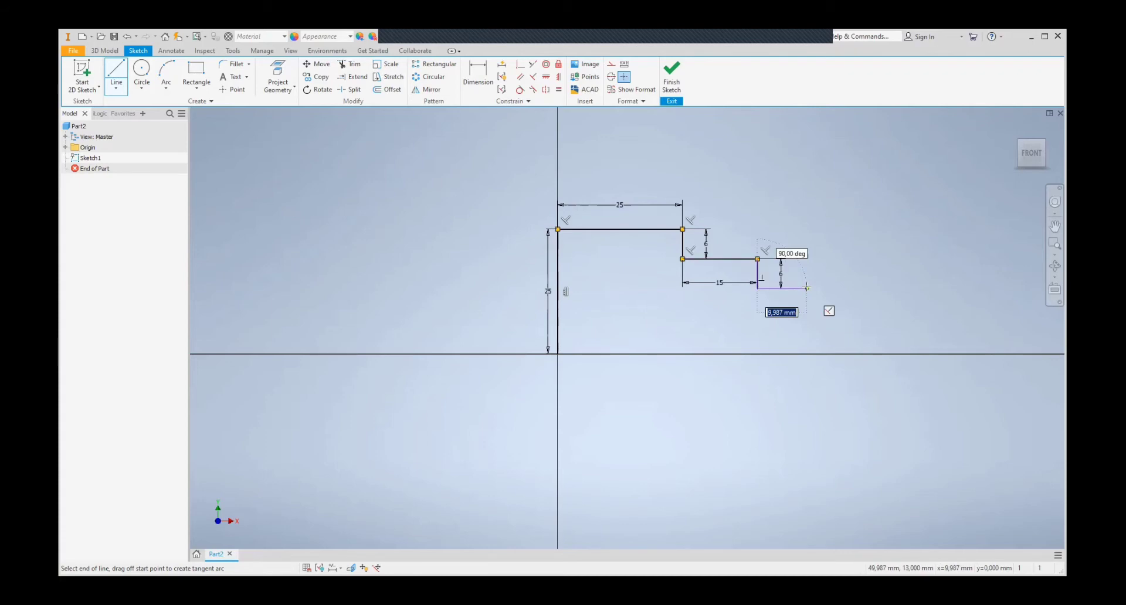
pyautogui.write('15')
pyautogui.press('Return')
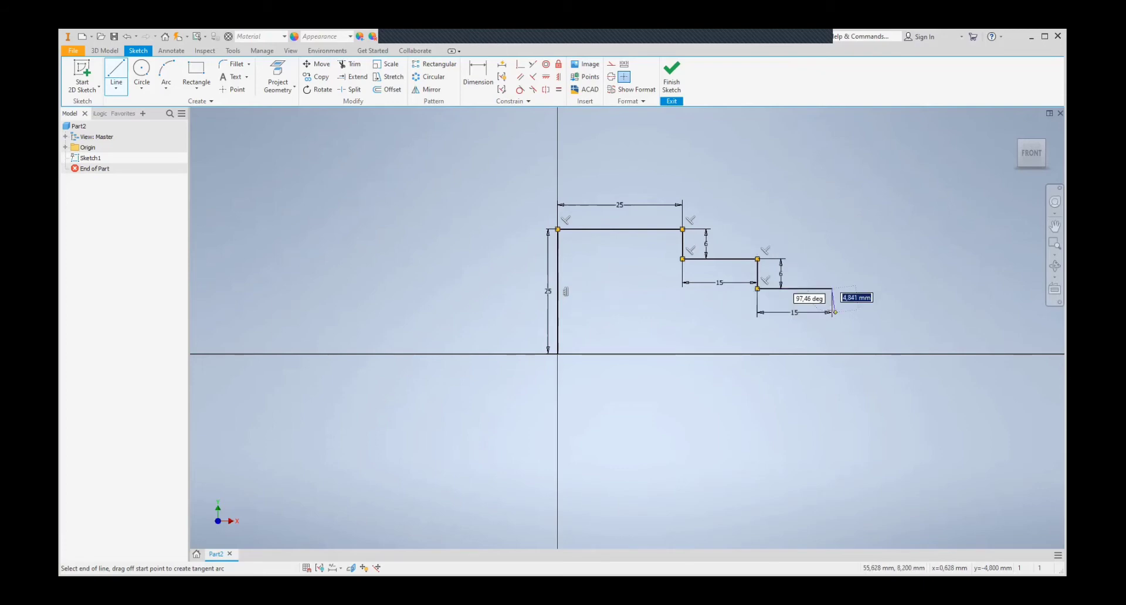
pyautogui.write('4')
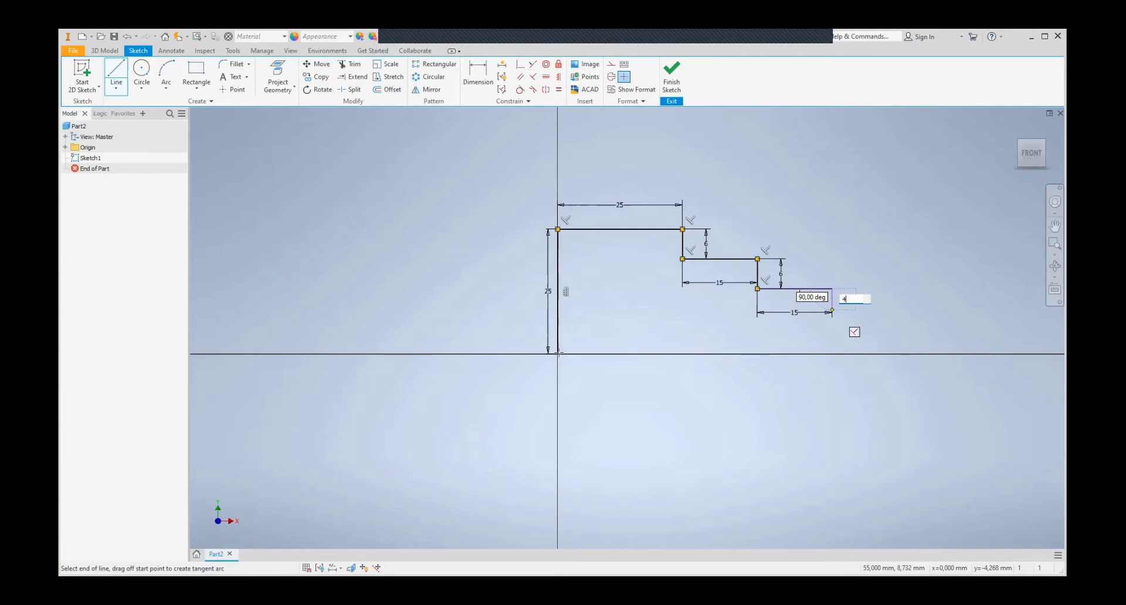
pyautogui.press('Return')
pyautogui.rightClick(596, 333)
pyautogui.click(546, 334)
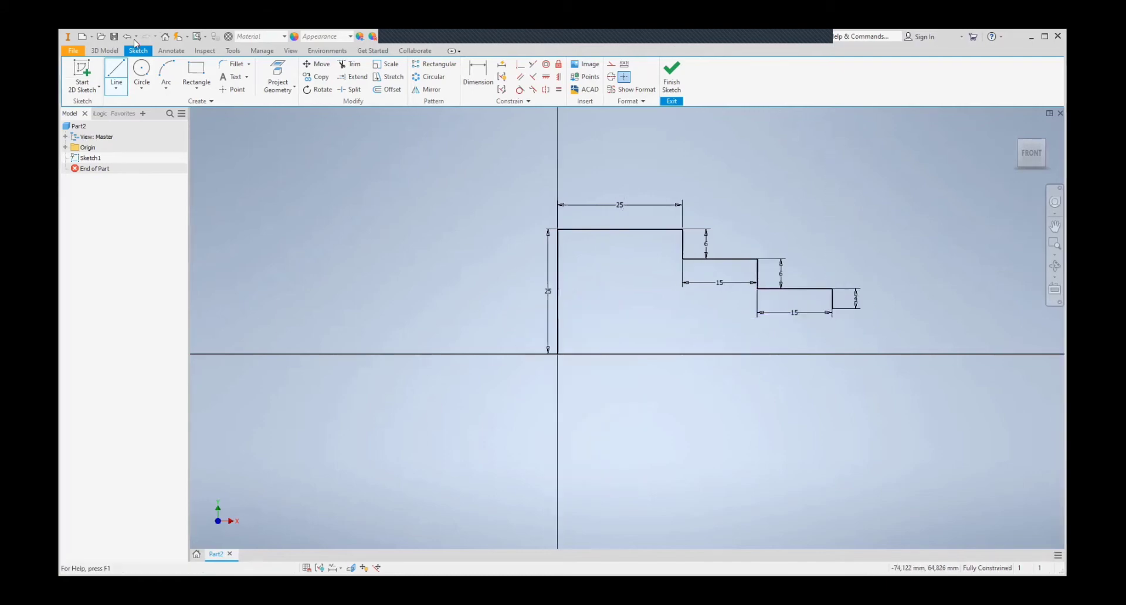
# Draw a 92,5 mm horizontal baseline from the origin to the right and a 4 mm vertical line up from its end
pyautogui.click(116, 73)
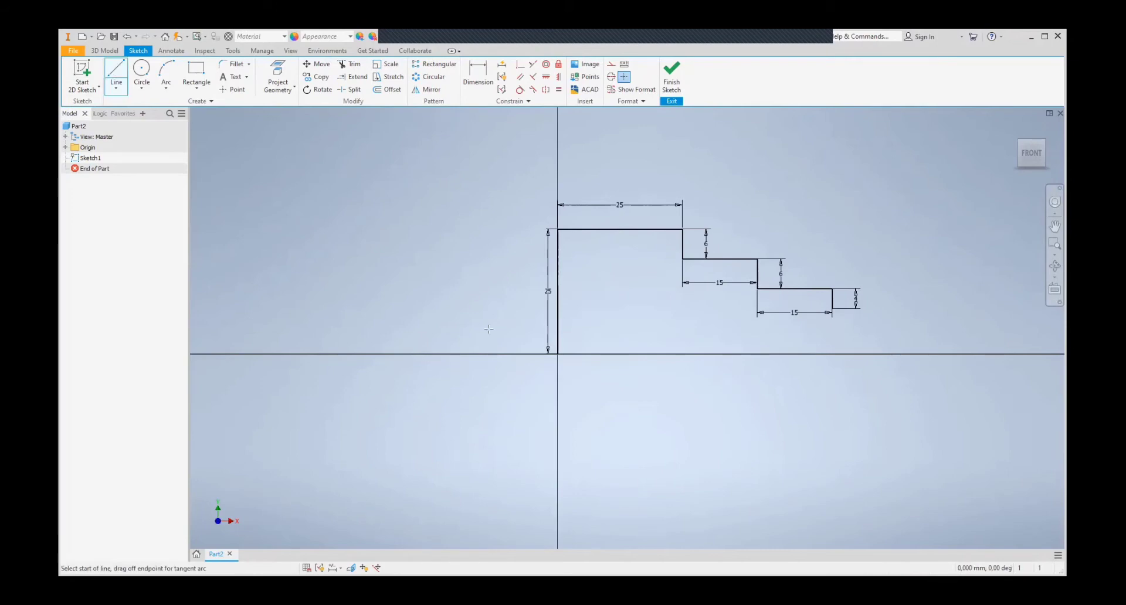
pyautogui.click(572, 353)
pyautogui.write('92,5')
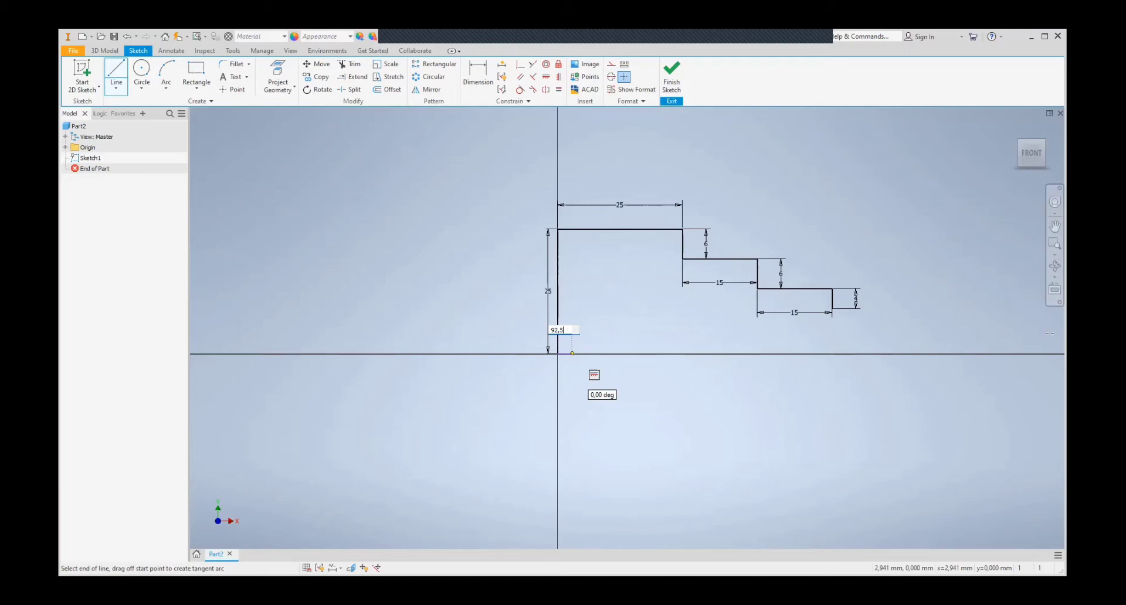
pyautogui.press('Return')
pyautogui.scroll(3, 1050, 333)
pyautogui.write('4')
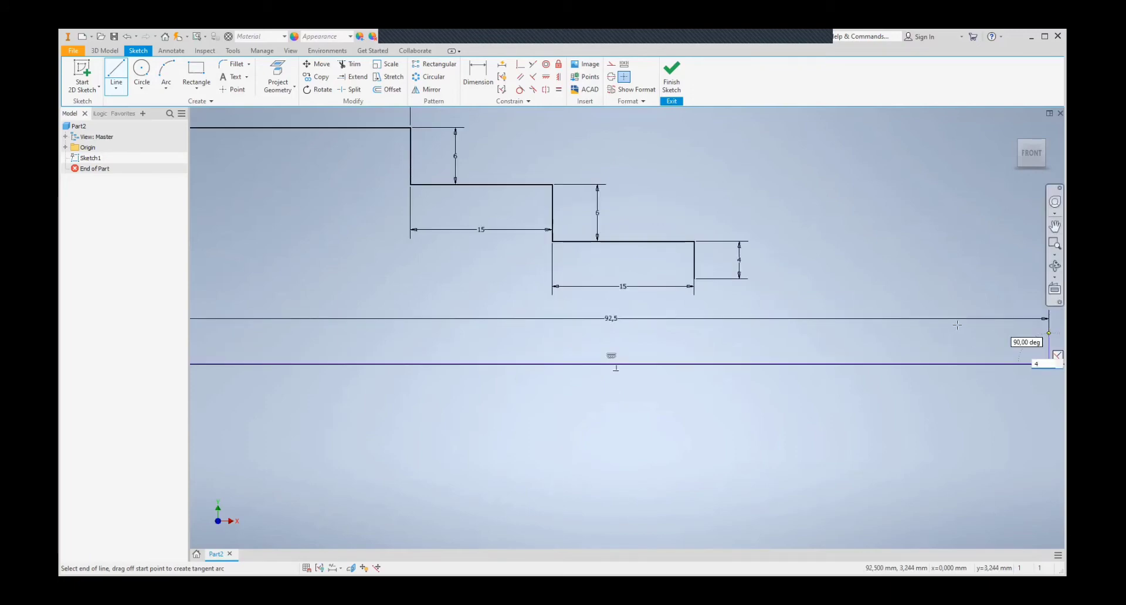
pyautogui.press('Return')
# Continue the end of the profile 10 mm left, 1 mm down and 3 mm left, and end the line chain there
pyautogui.write('10')
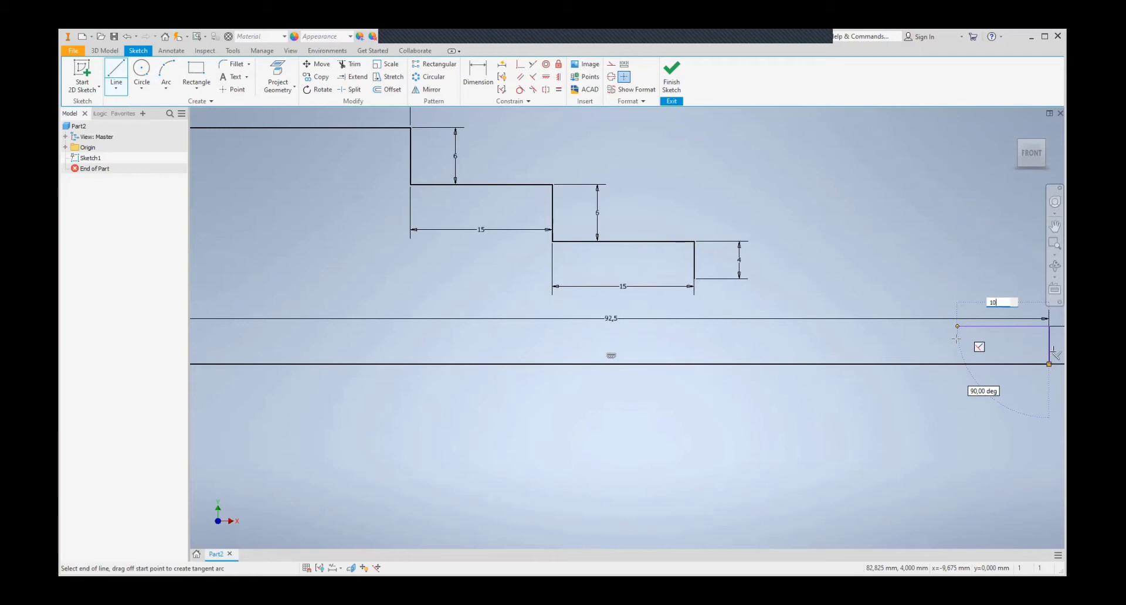
pyautogui.press('Return')
pyautogui.write('1')
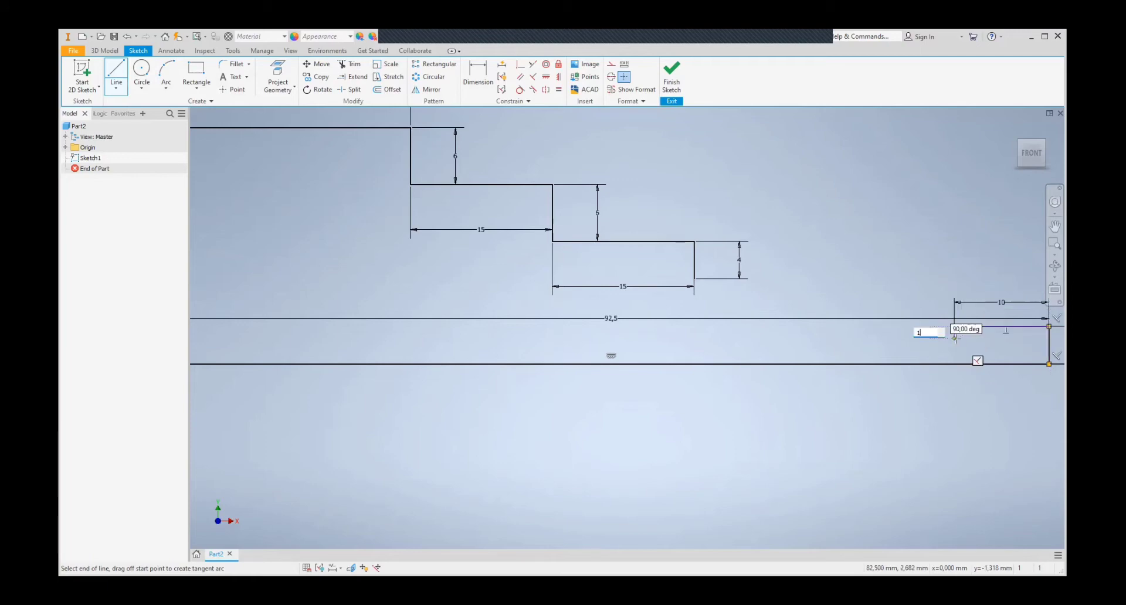
pyautogui.press('Return')
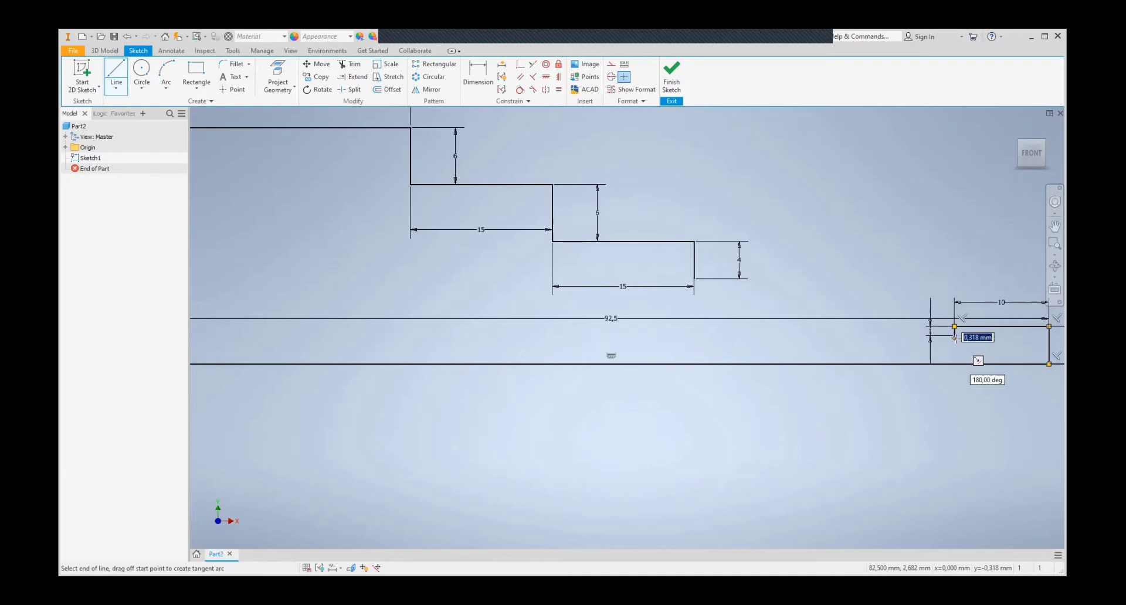
pyautogui.click(915, 335)
pyautogui.write('3')
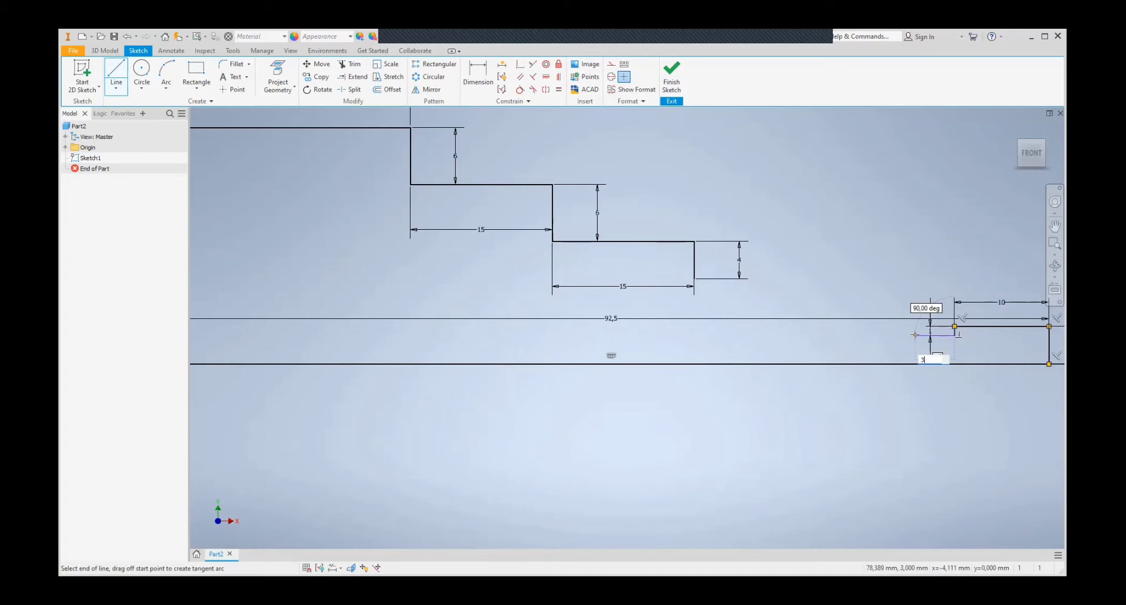
pyautogui.press('Return')
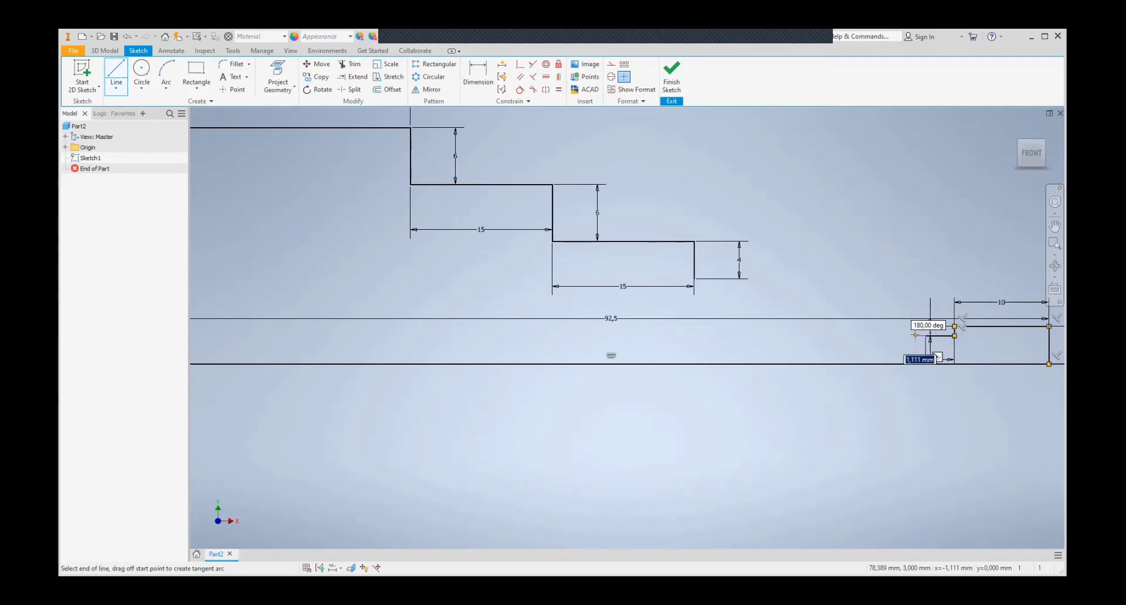
pyautogui.rightClick(854, 336)
pyautogui.click(803, 337)
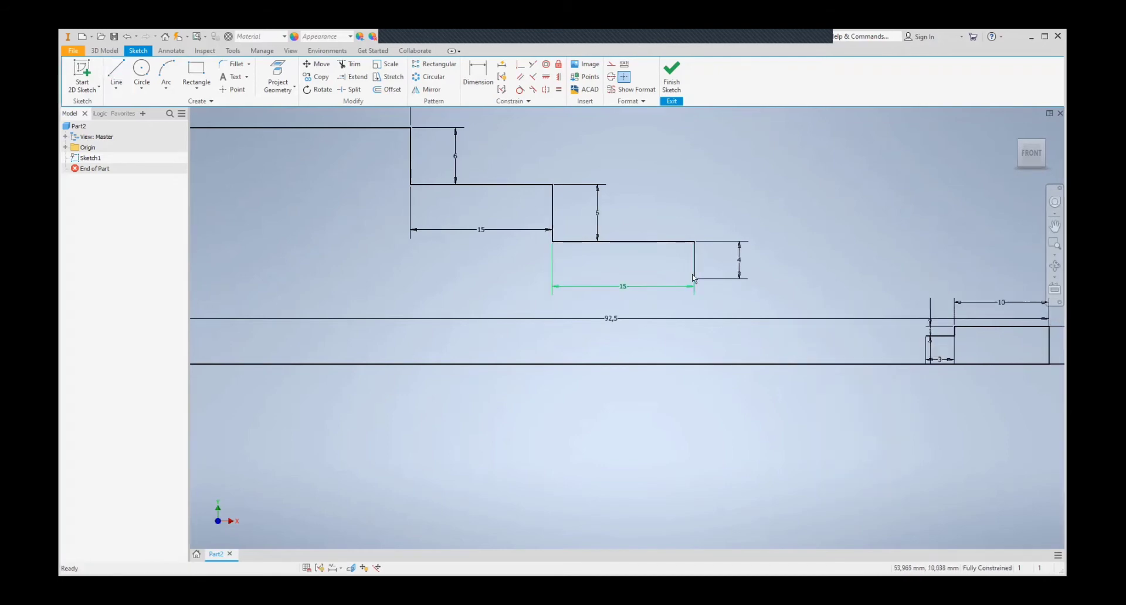
pyautogui.click(116, 74)
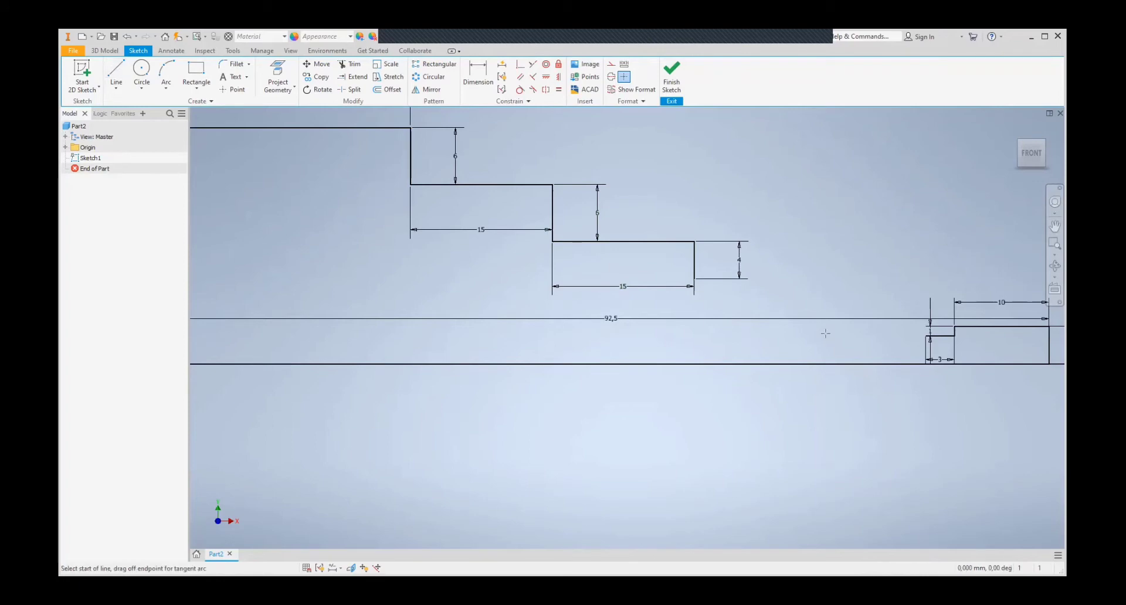
pyautogui.click(693, 277)
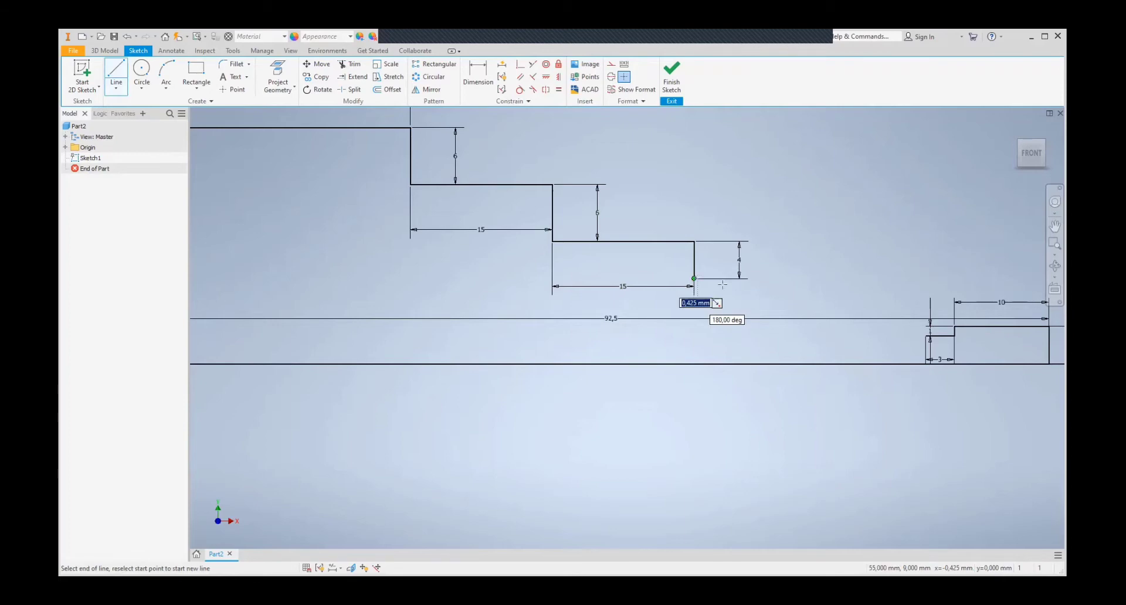
pyautogui.press('Escape')
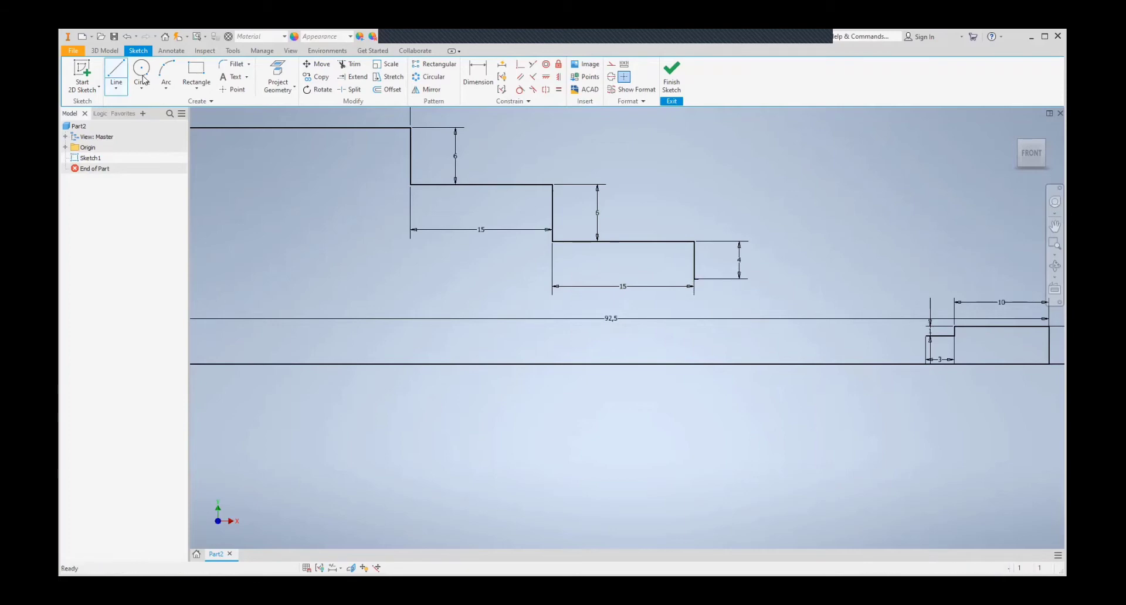
pyautogui.press('Escape')
pyautogui.click(128, 37)
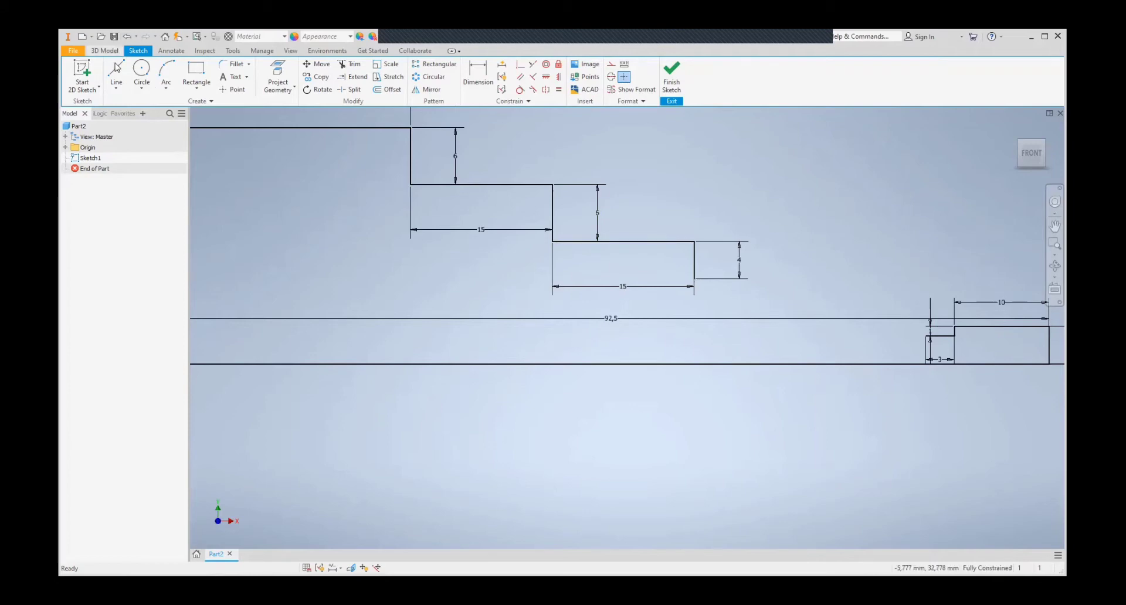
# From the lower end of the 4 mm drop, draw 8 mm right and 1,5 mm up, joined by a slanted line to the 3 mm segment's left end
pyautogui.click(116, 73)
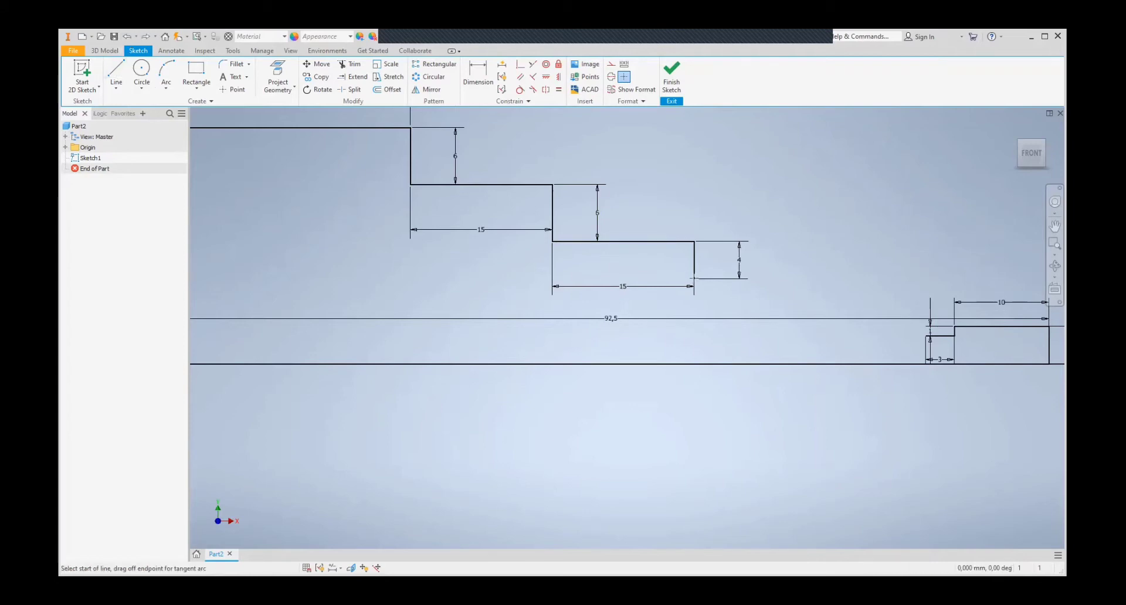
pyautogui.click(705, 281)
pyautogui.write('8')
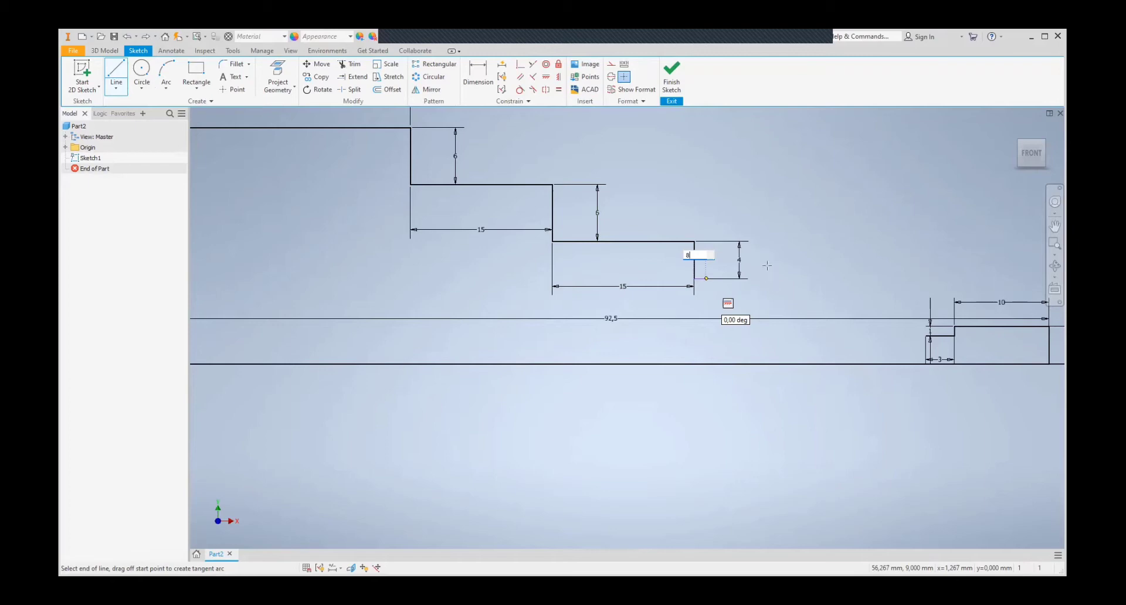
pyautogui.press('Return')
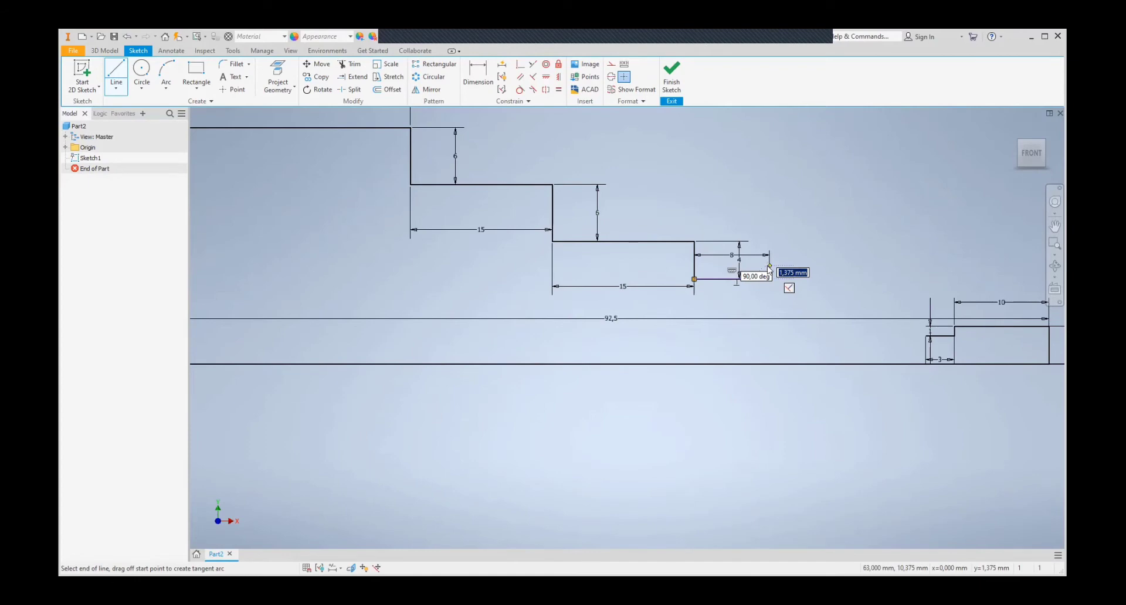
pyautogui.write('1,5')
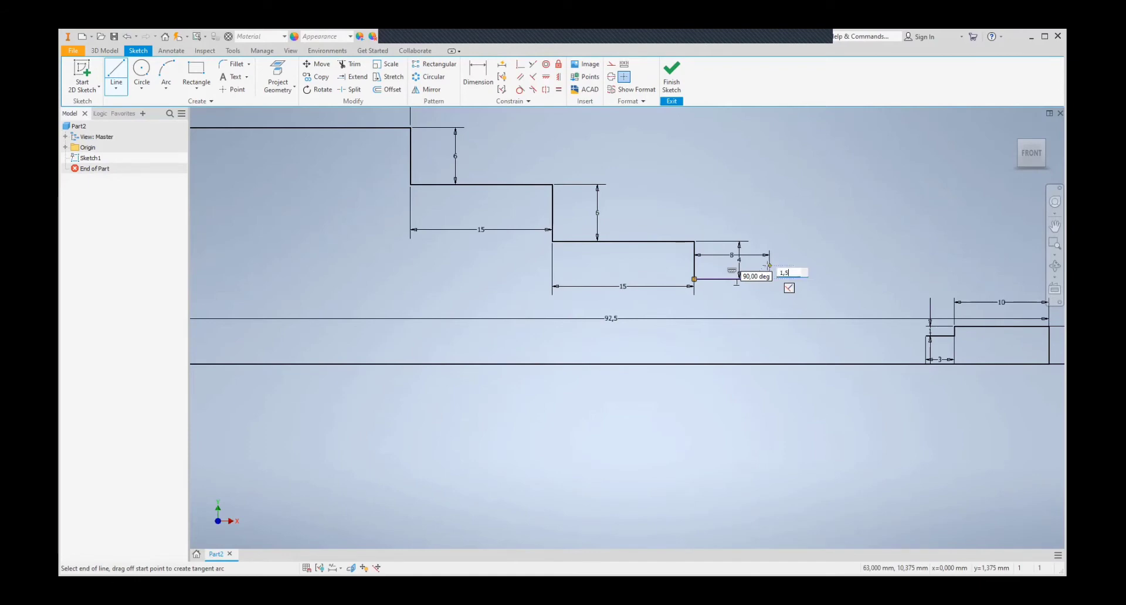
pyautogui.press('Return')
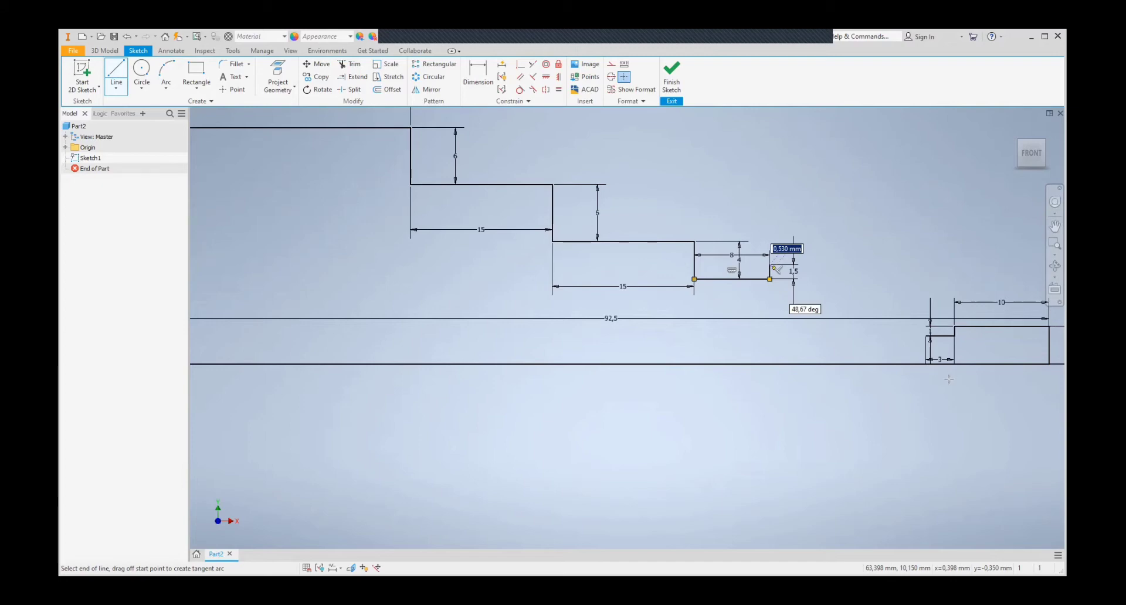
pyautogui.scroll(3, 949, 378)
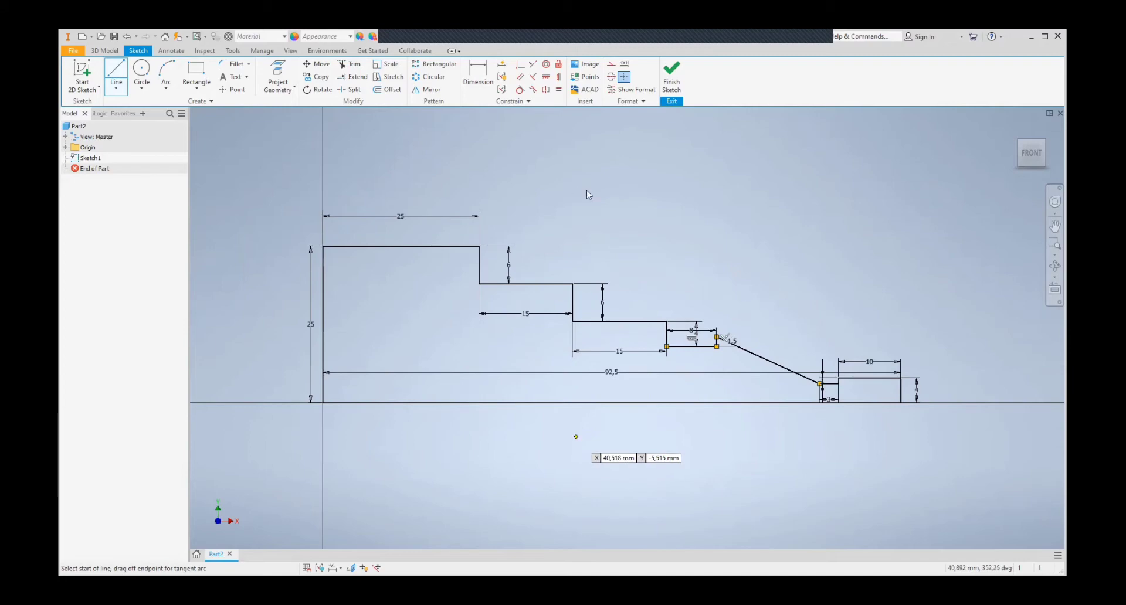
pyautogui.press('Escape')
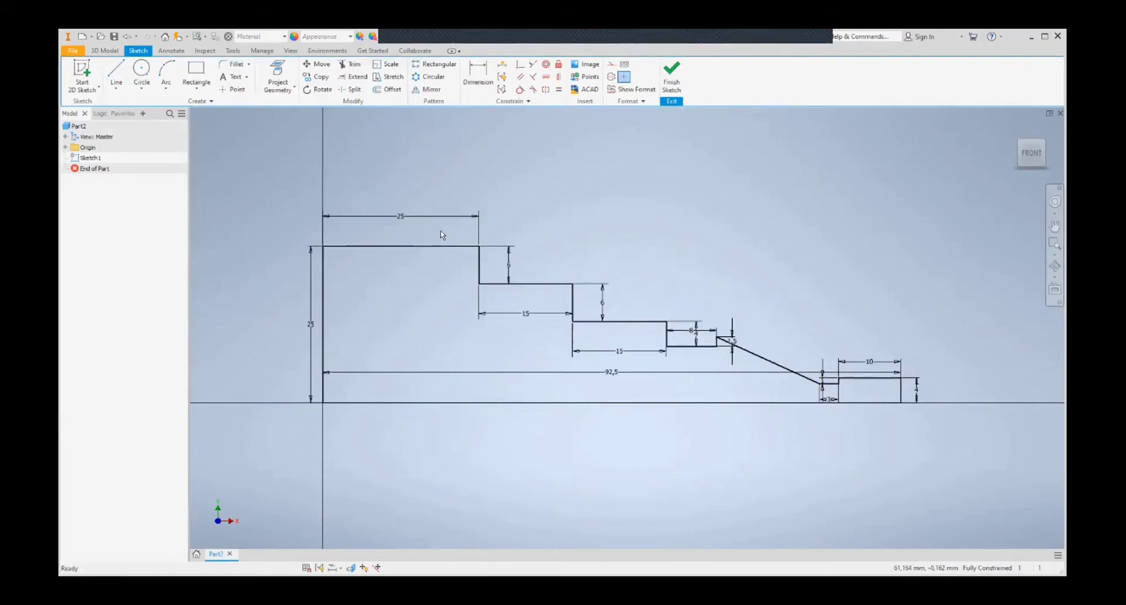
# Round the outer corner at the end of the 25 mm upper edge with a 6 mm sketch fillet
pyautogui.click(238, 64)
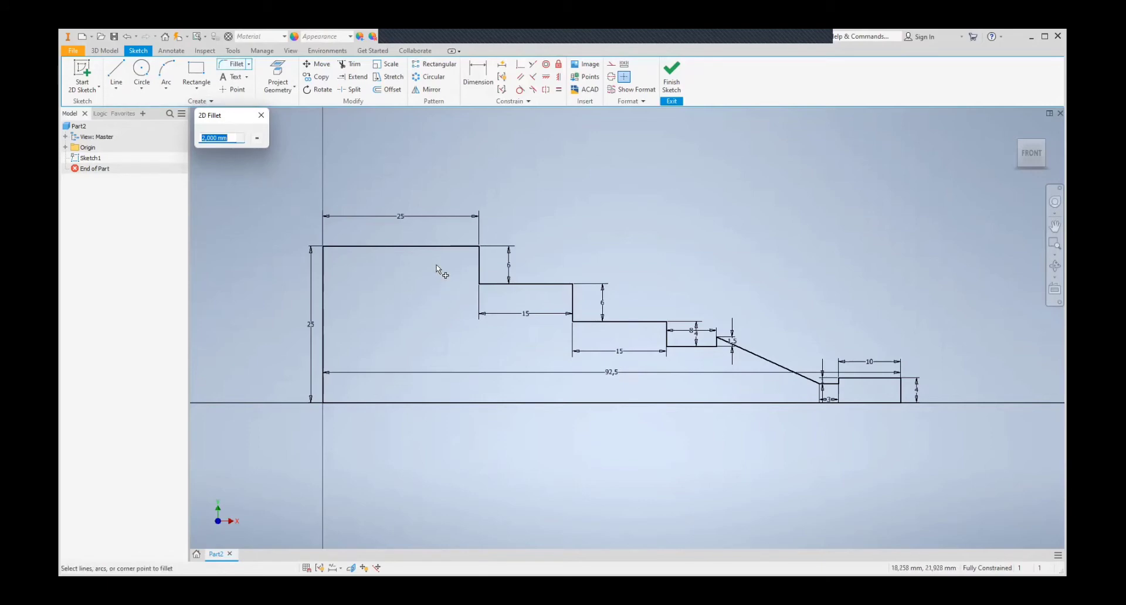
pyautogui.click(233, 138)
pyautogui.press('BackSpace')
pyautogui.press('BackSpace')
pyautogui.press('BackSpace')
pyautogui.press('BackSpace')
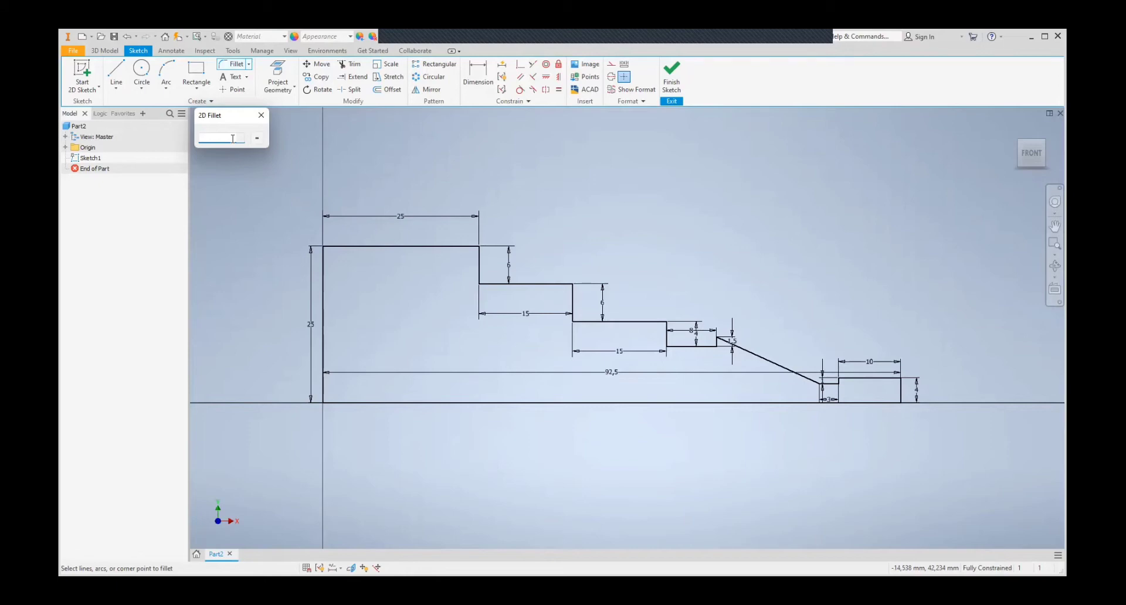
pyautogui.write('6')
pyautogui.click(421, 251)
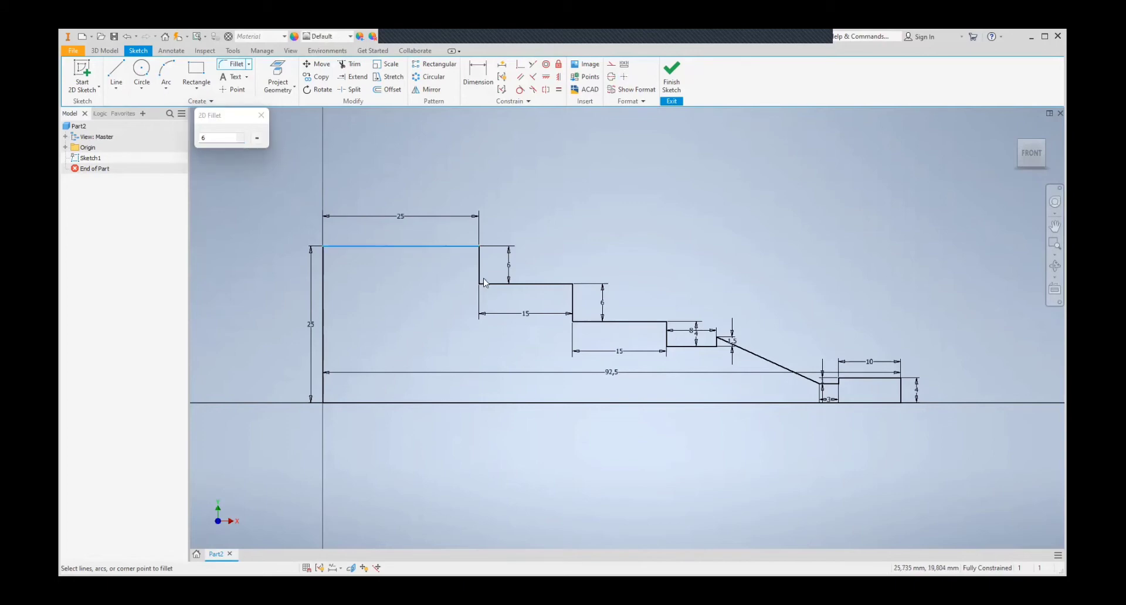
pyautogui.click(481, 276)
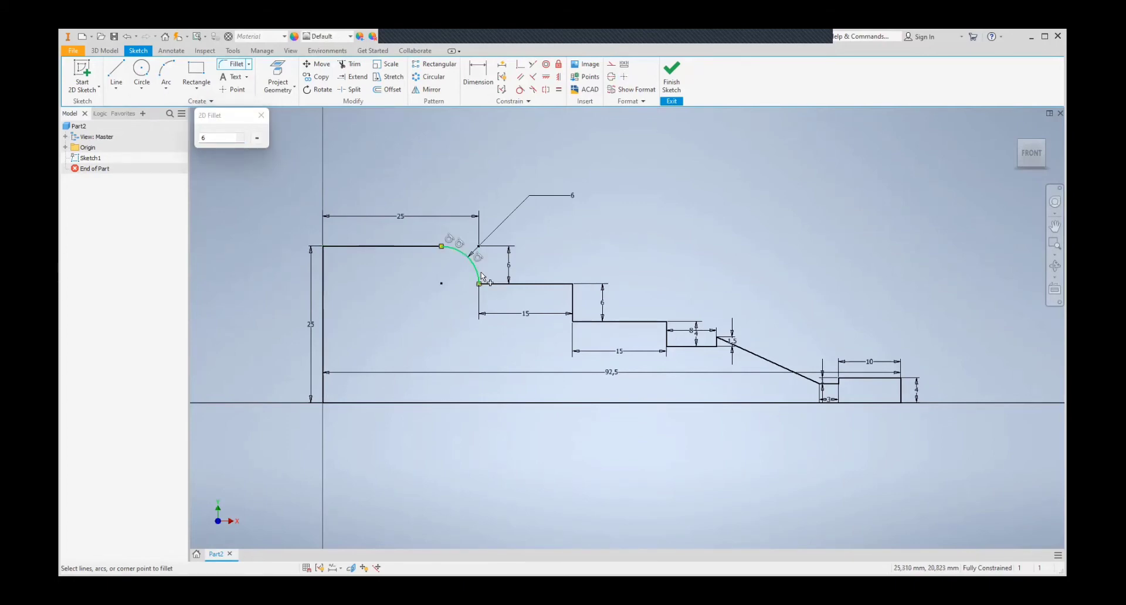
# Add 6 mm fillets to the second step's outer corner and to the inner corner below the first 6 mm drop
pyautogui.click(551, 285)
pyautogui.click(573, 303)
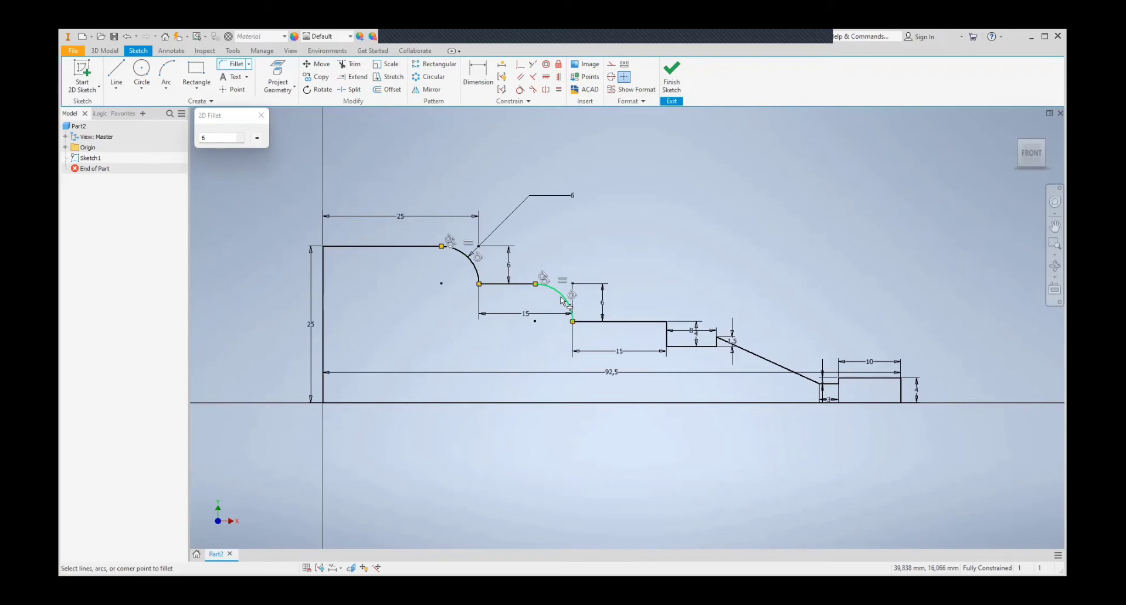
pyautogui.click(477, 281)
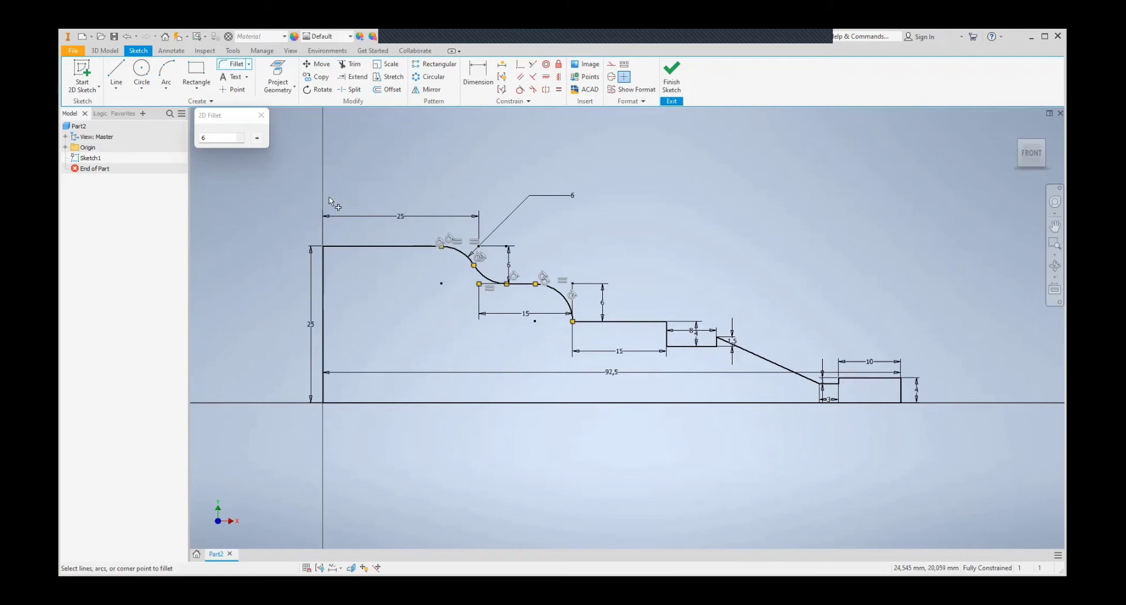
# Add 4 mm fillets to the inner corner below the second drop and the outer corner above the 4 mm drop
pyautogui.click(209, 136)
pyautogui.press('BackSpace')
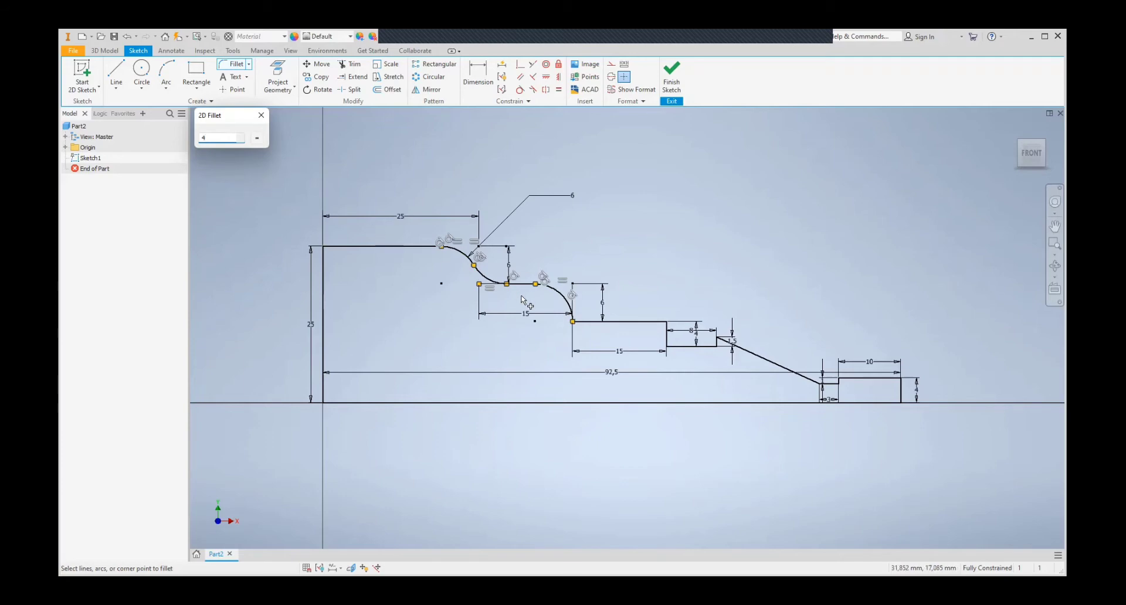
pyautogui.click(569, 310)
pyautogui.click(590, 323)
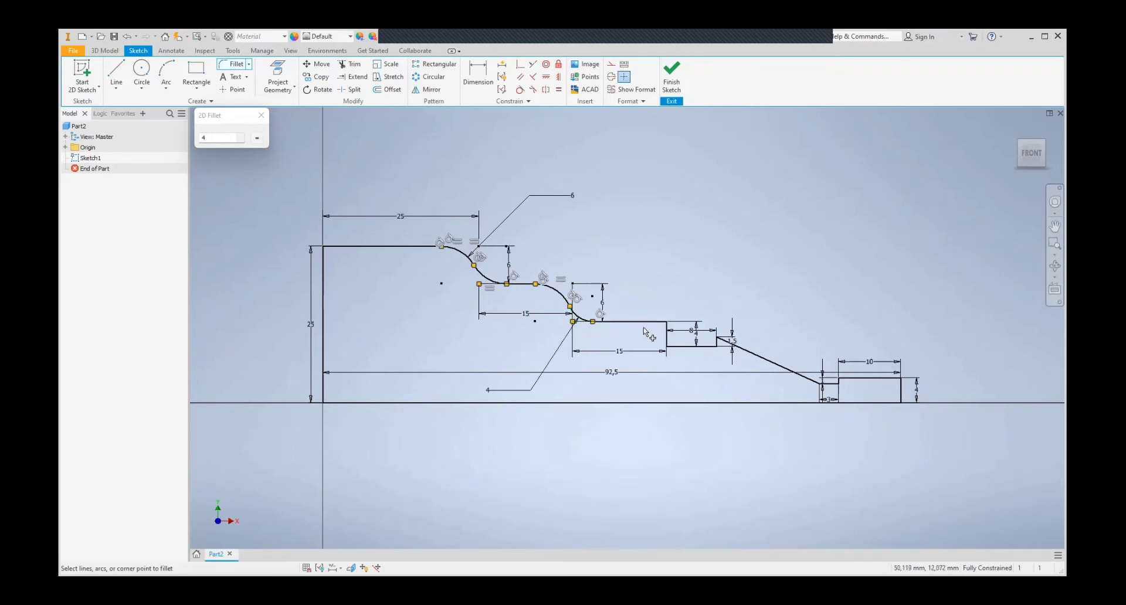
pyautogui.click(651, 322)
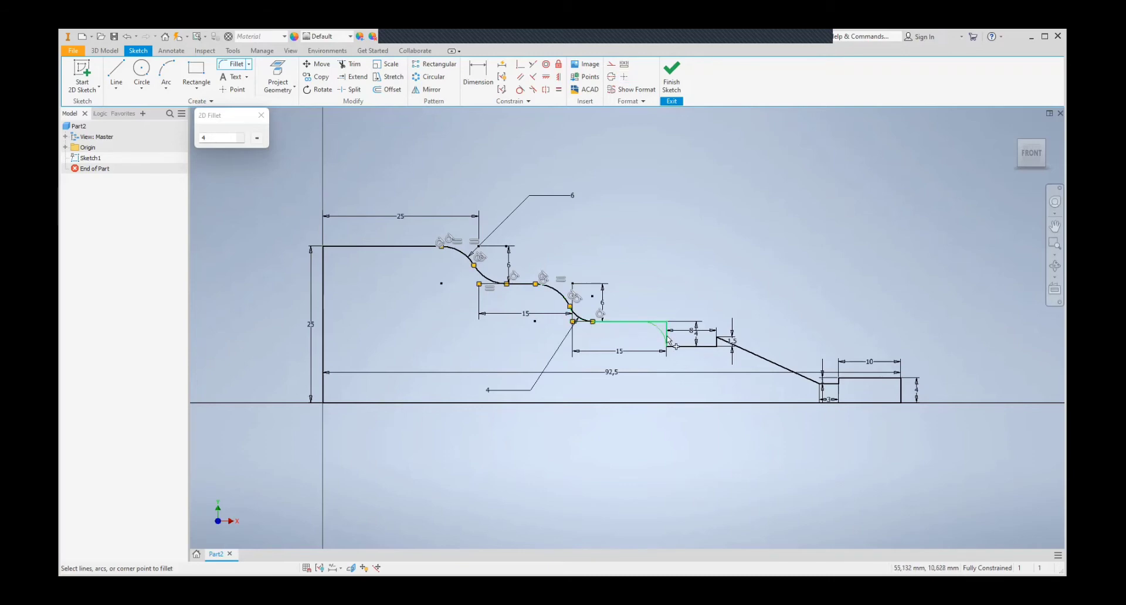
pyautogui.click(667, 335)
# Finish the profile sketch and return the model to the front view
pyautogui.scroll(3, 670, 317)
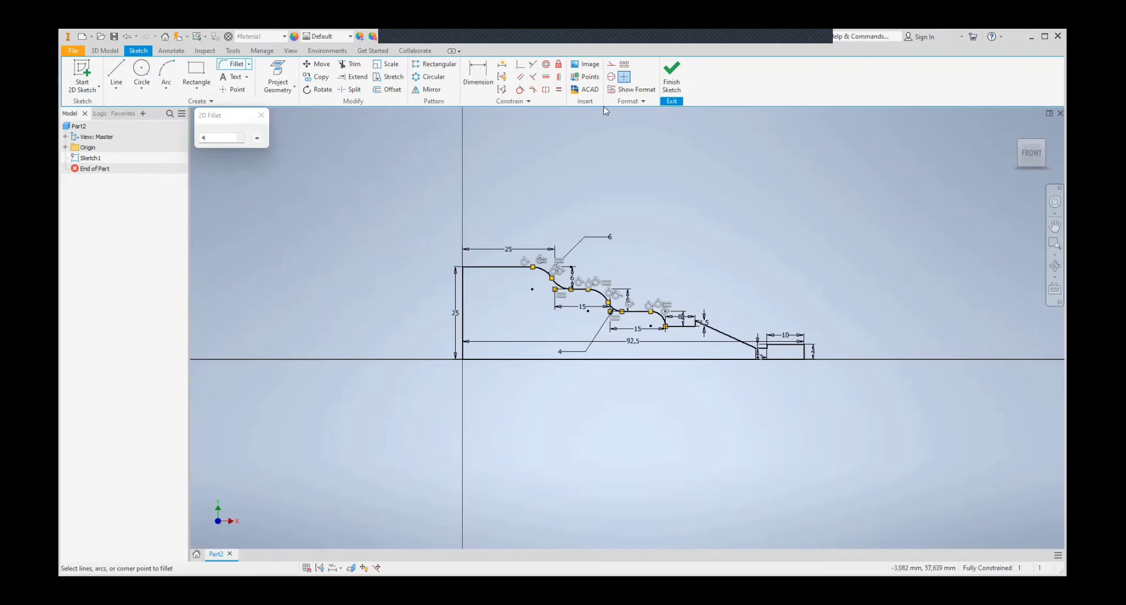
pyautogui.click(672, 75)
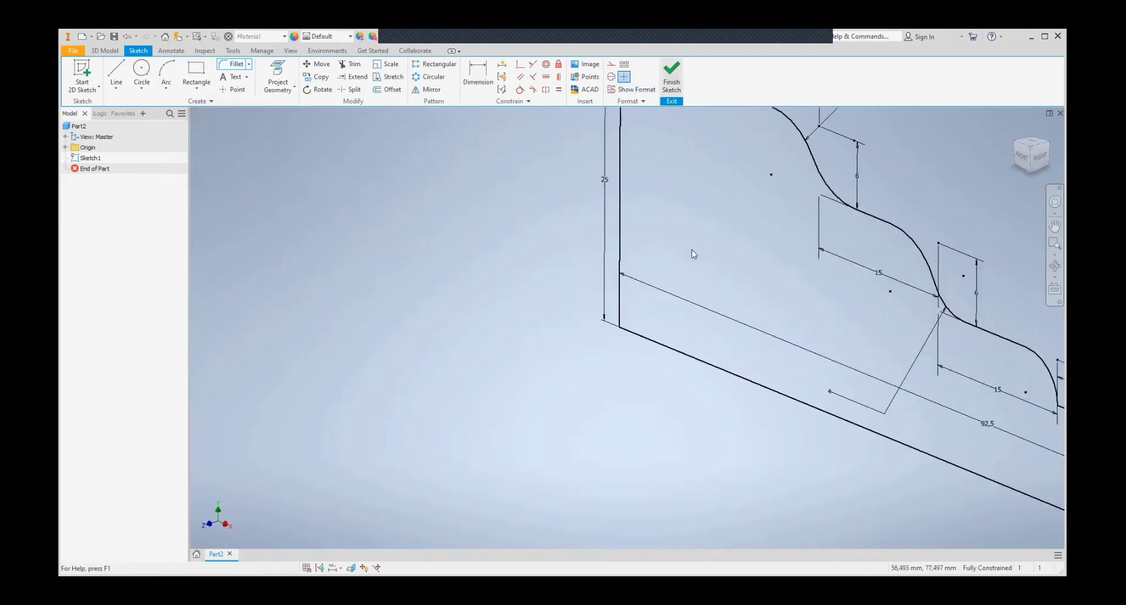
pyautogui.click(1024, 165)
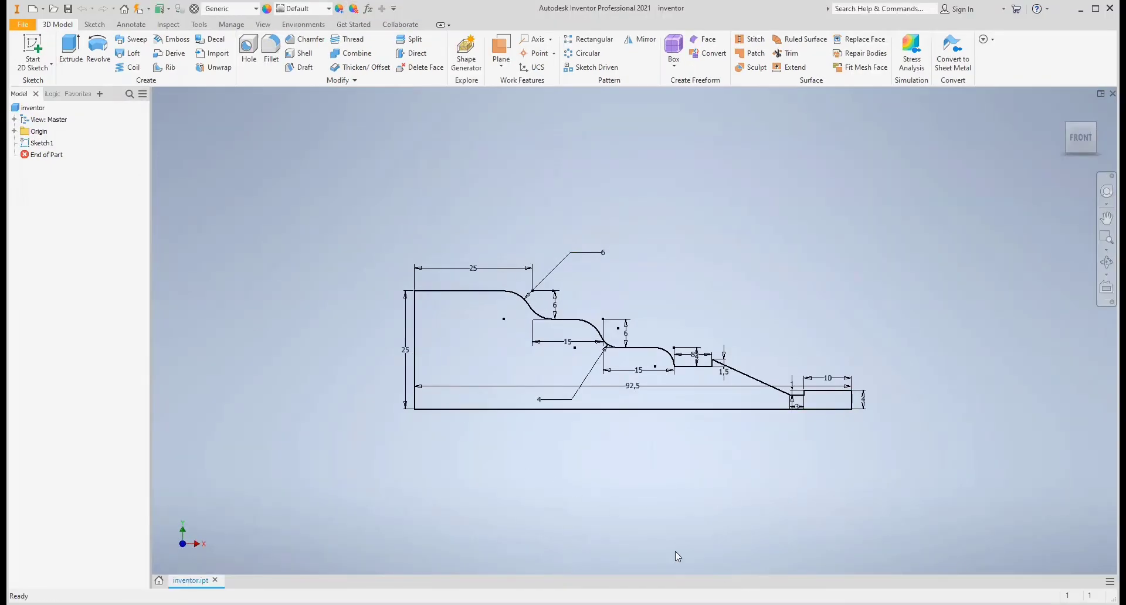
# Export the sketch as an AutoCAD 2007 DWG file named inventor in the SEM 6 folder
pyautogui.click(22, 26)
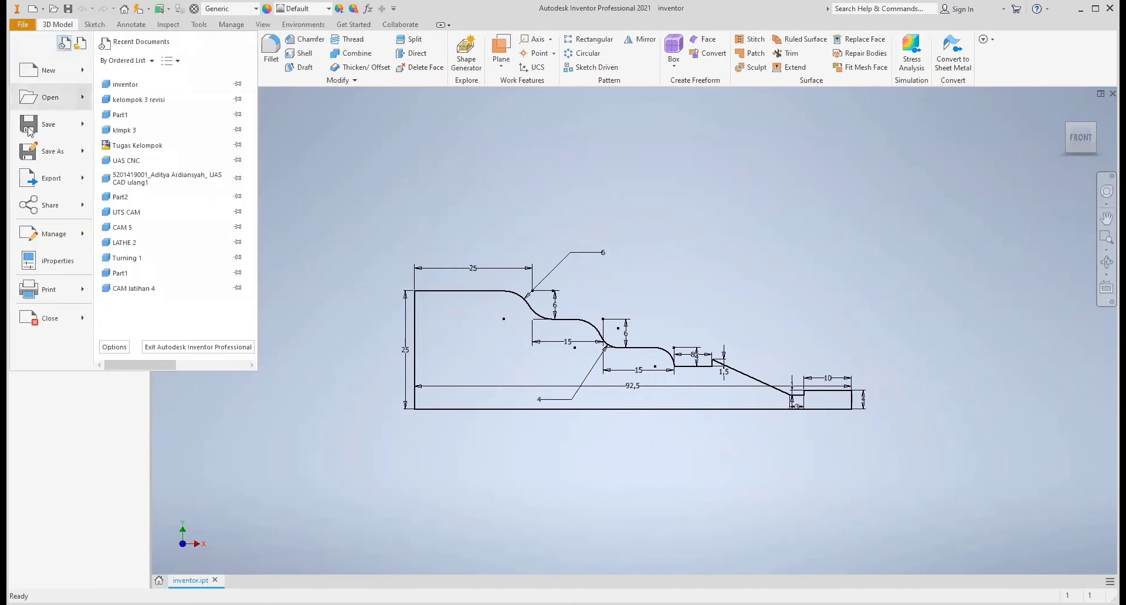
pyautogui.moveTo(37, 186)
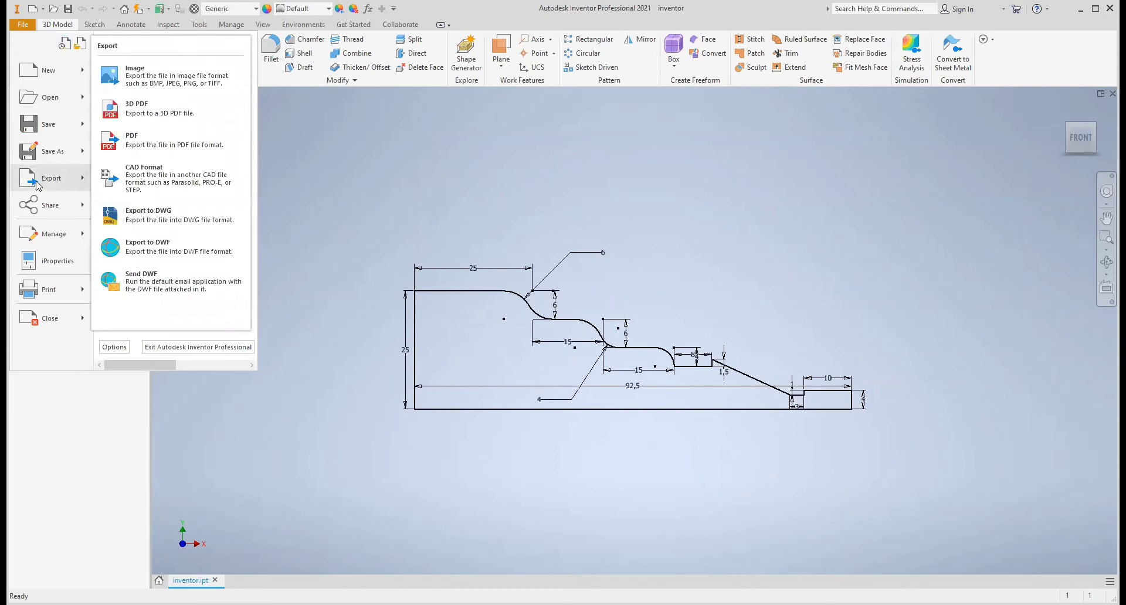
pyautogui.click(151, 216)
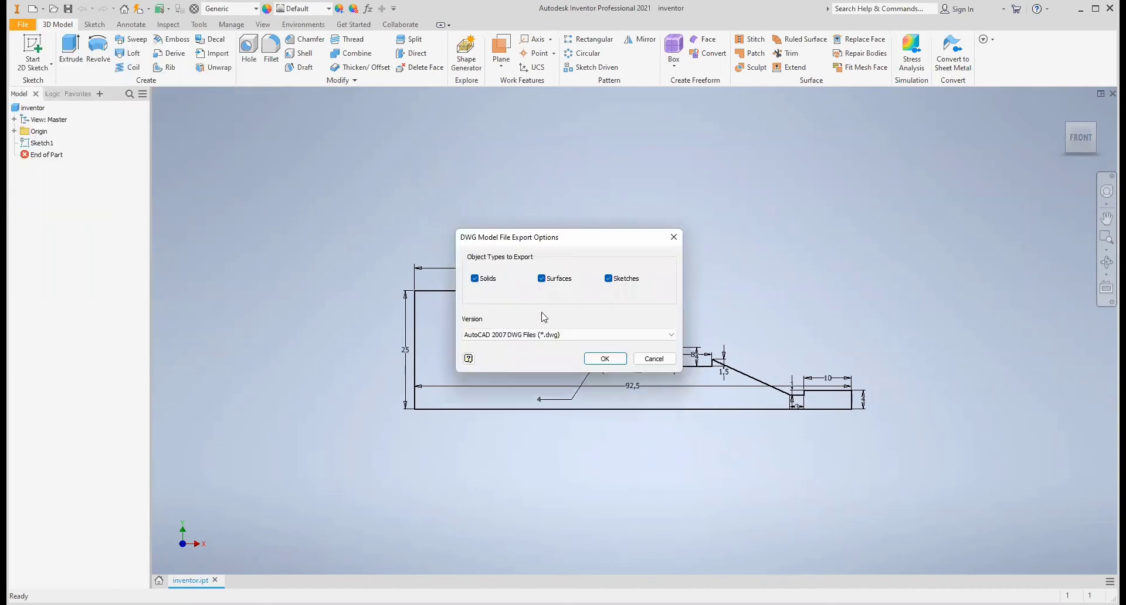
pyautogui.click(611, 364)
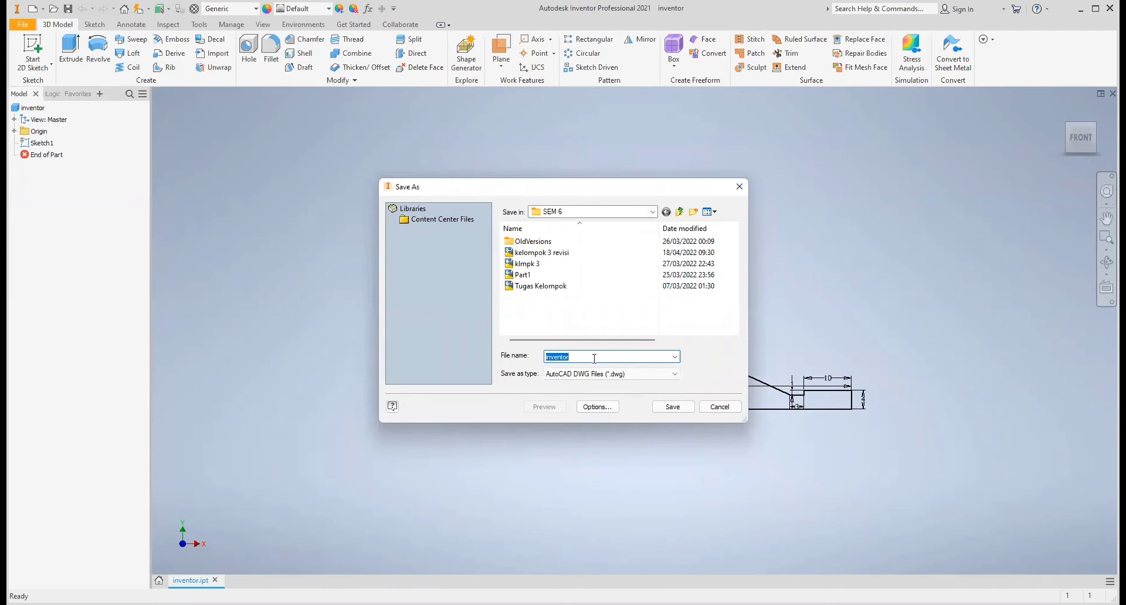
pyautogui.click(588, 355)
pyautogui.click(658, 412)
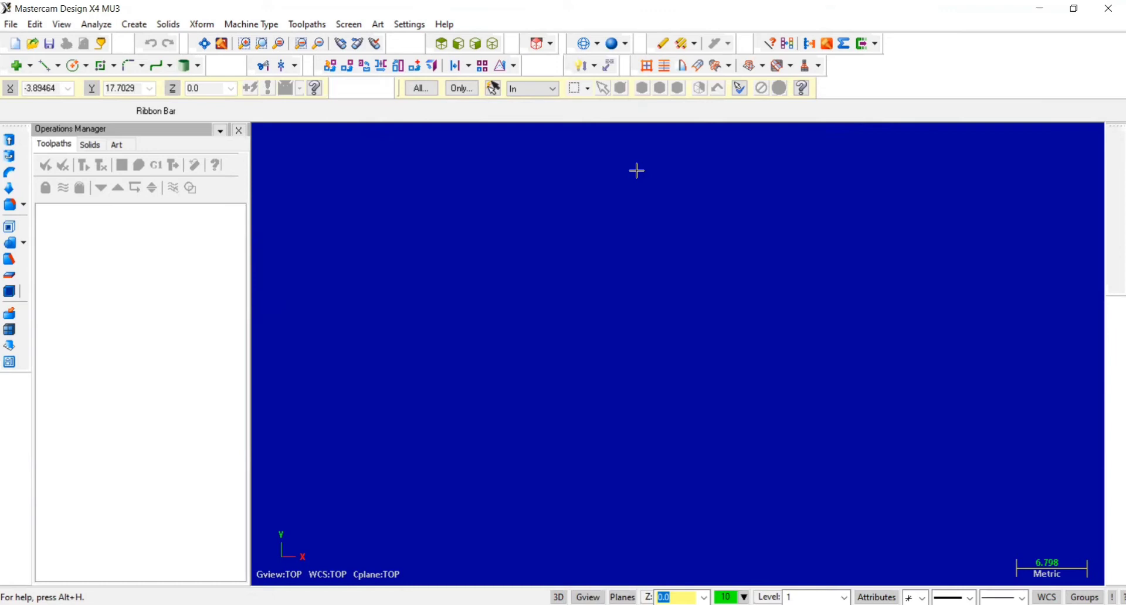
# In Mastercam, open the AutoCAD file inventor from the Downloads folder
pyautogui.click(11, 24)
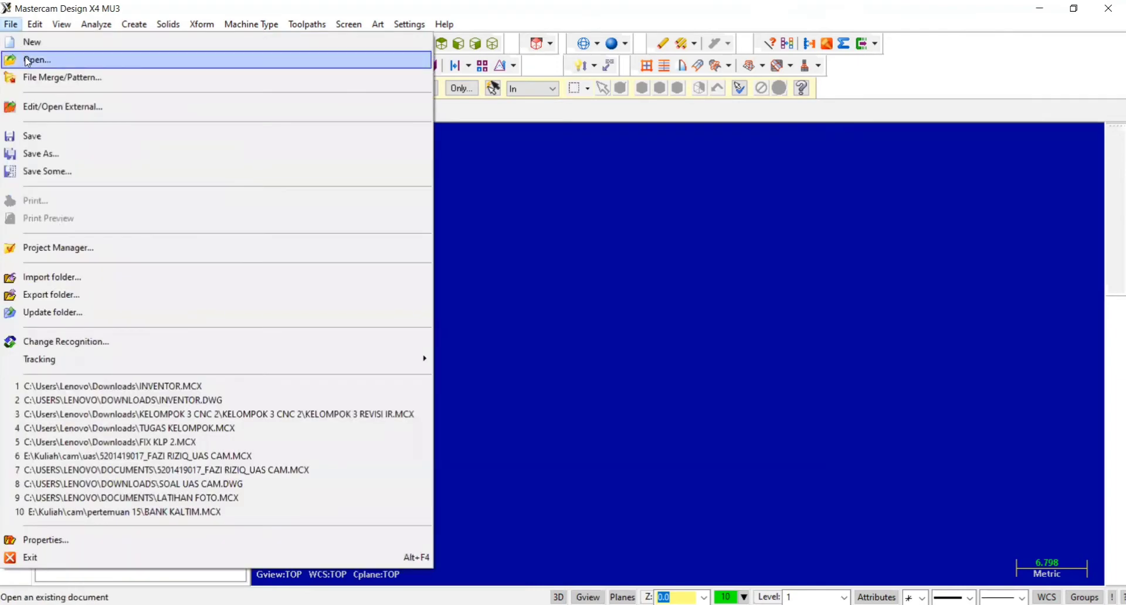
pyautogui.click(27, 60)
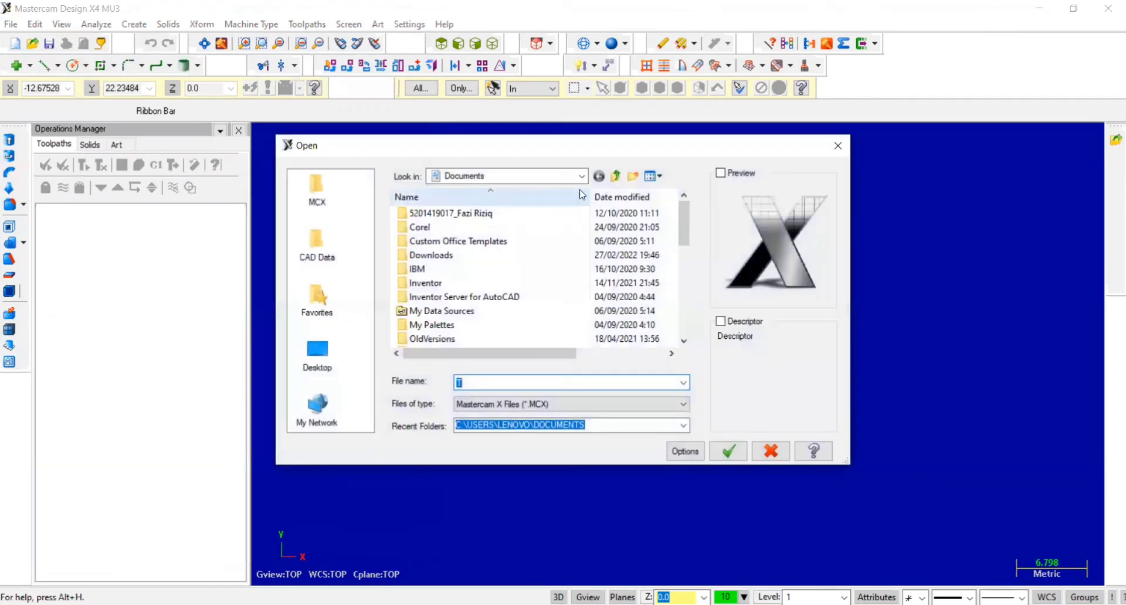
pyautogui.click(582, 177)
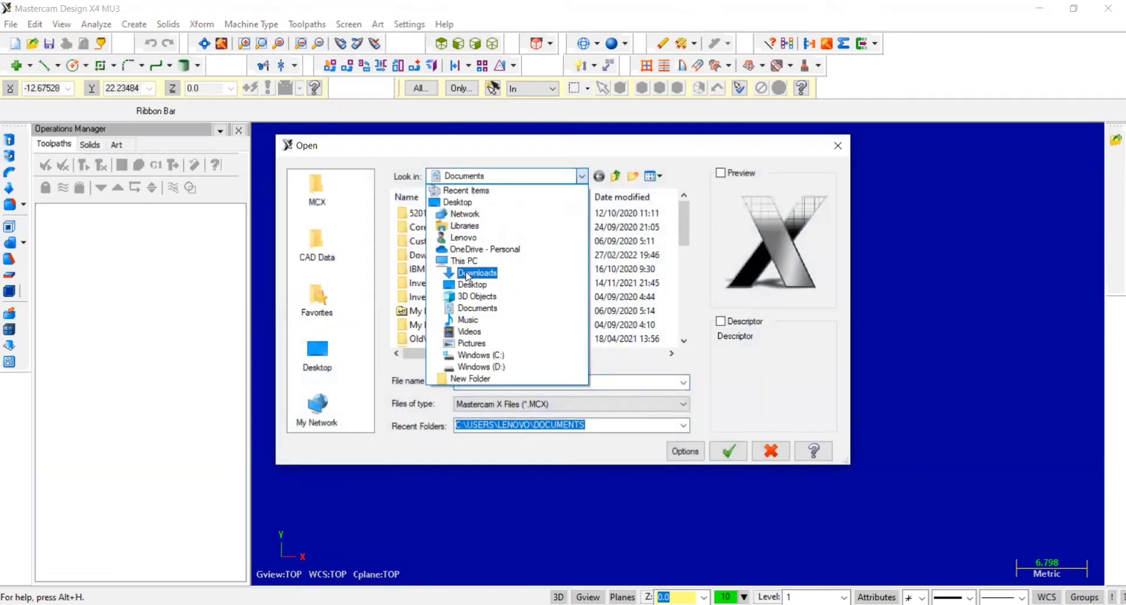
pyautogui.click(468, 274)
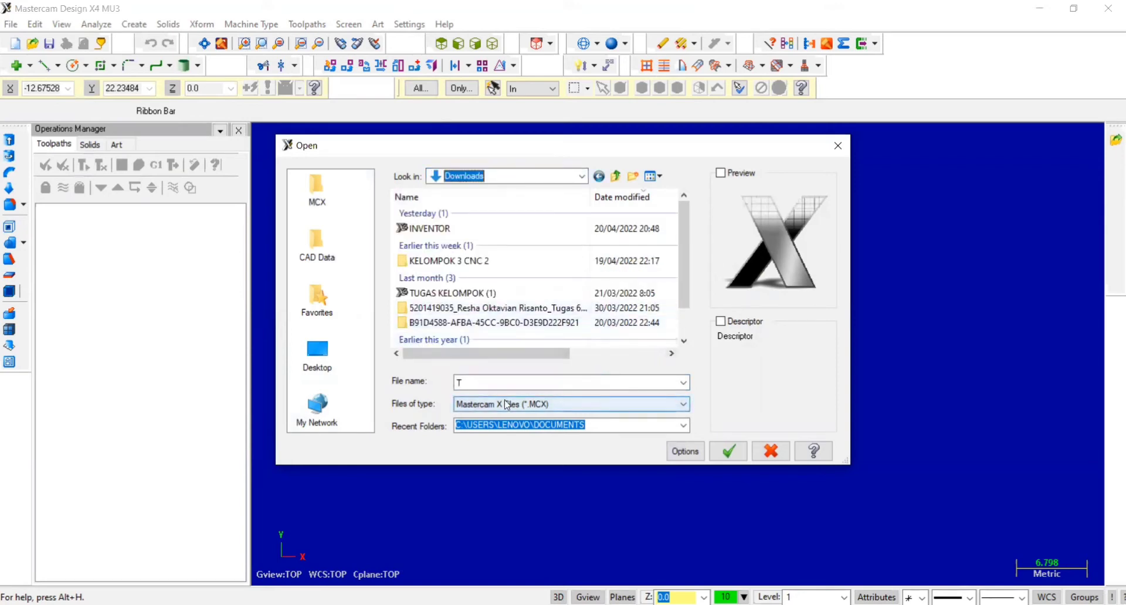
pyautogui.click(682, 404)
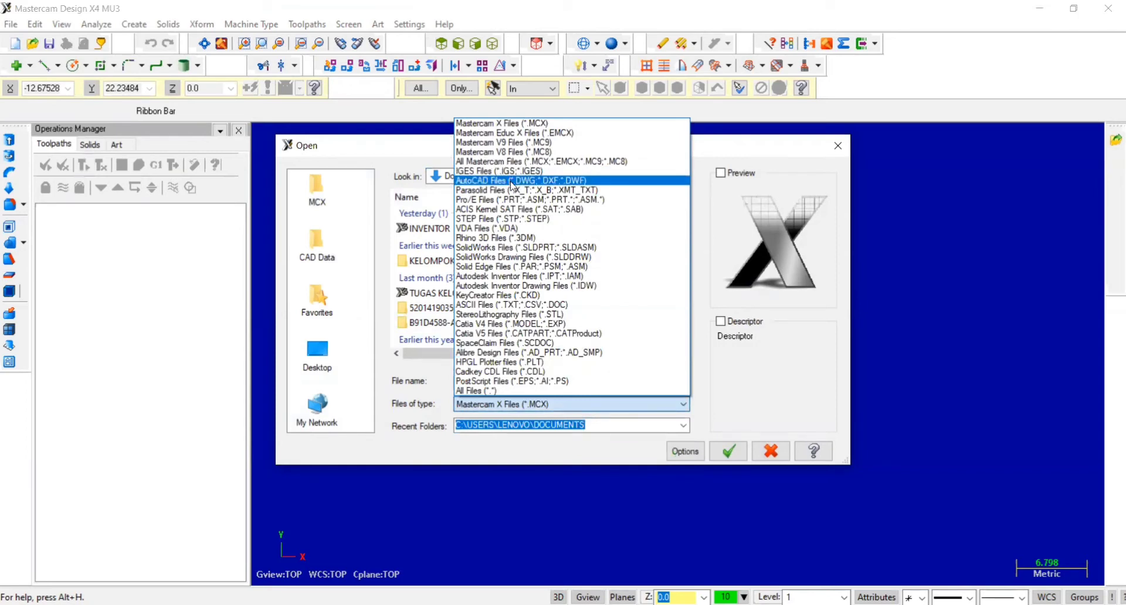
pyautogui.click(512, 183)
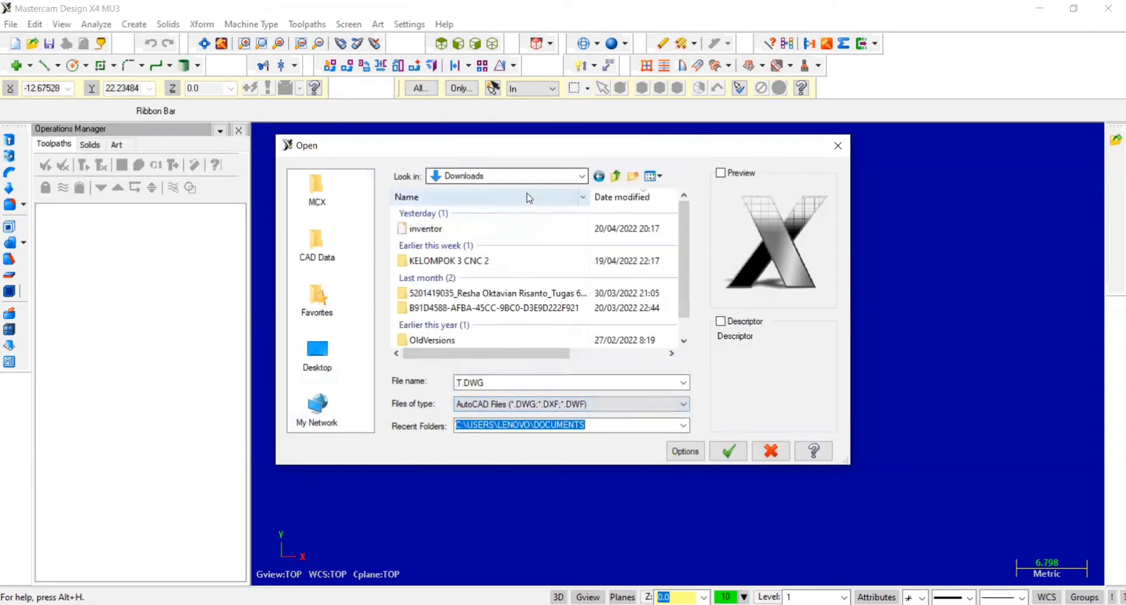
pyautogui.click(432, 232)
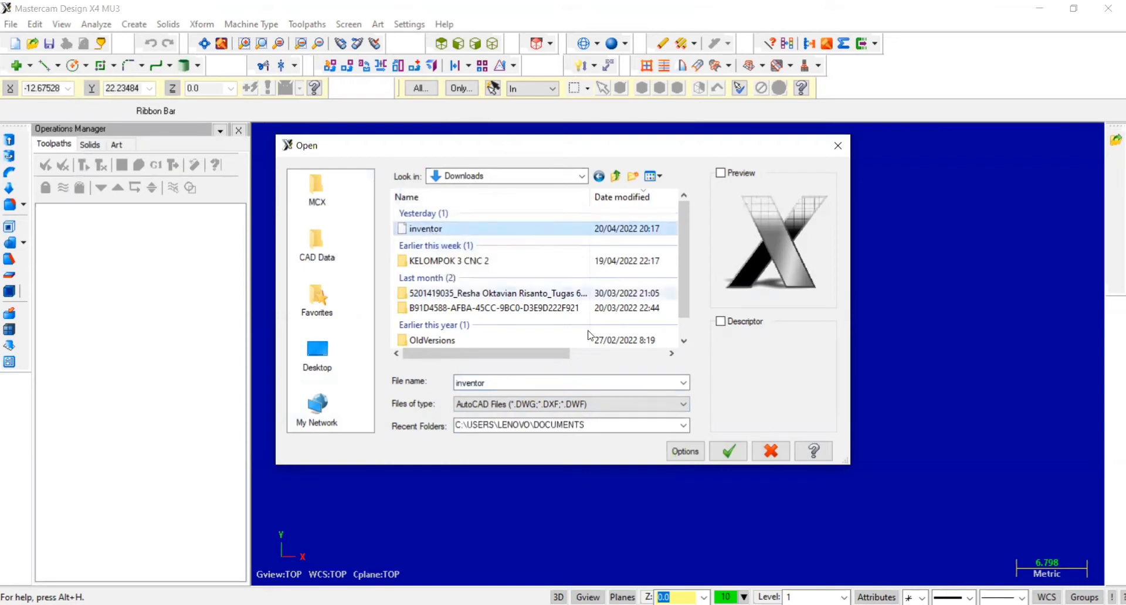
pyautogui.click(734, 455)
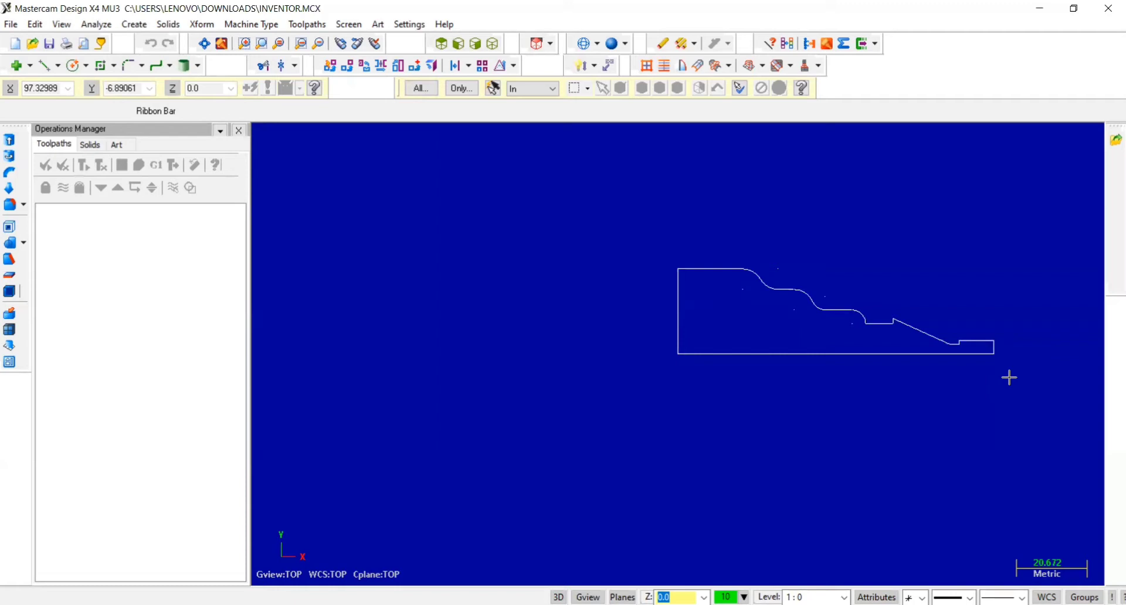
# Show the coordinate axes and move the profile to the origin from the lower end of its 4 mm end edge
pyautogui.press('F9')
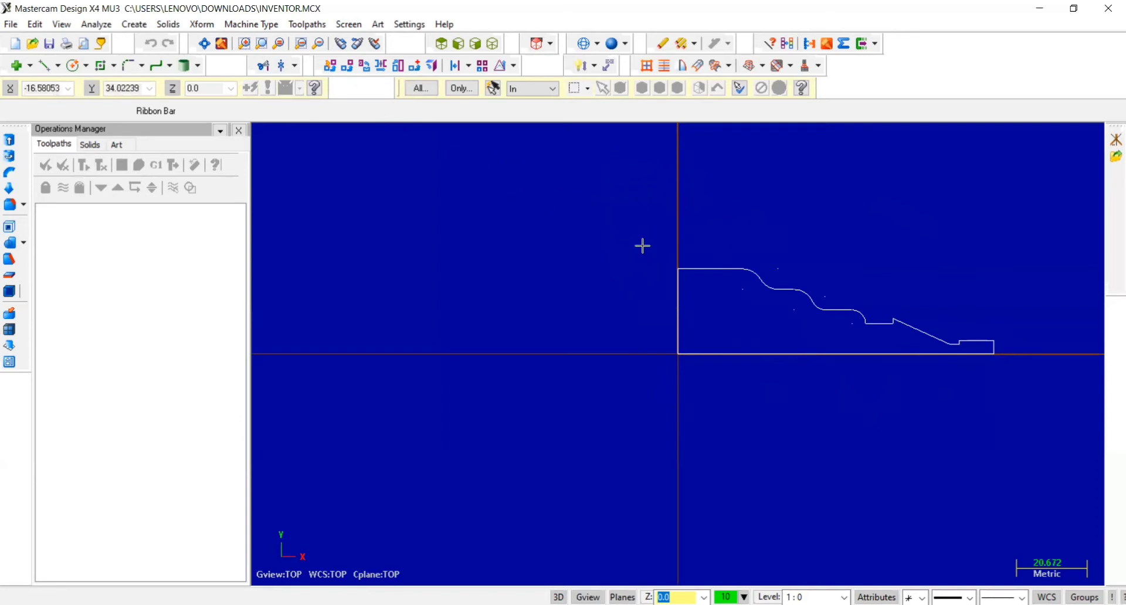
pyautogui.click(201, 25)
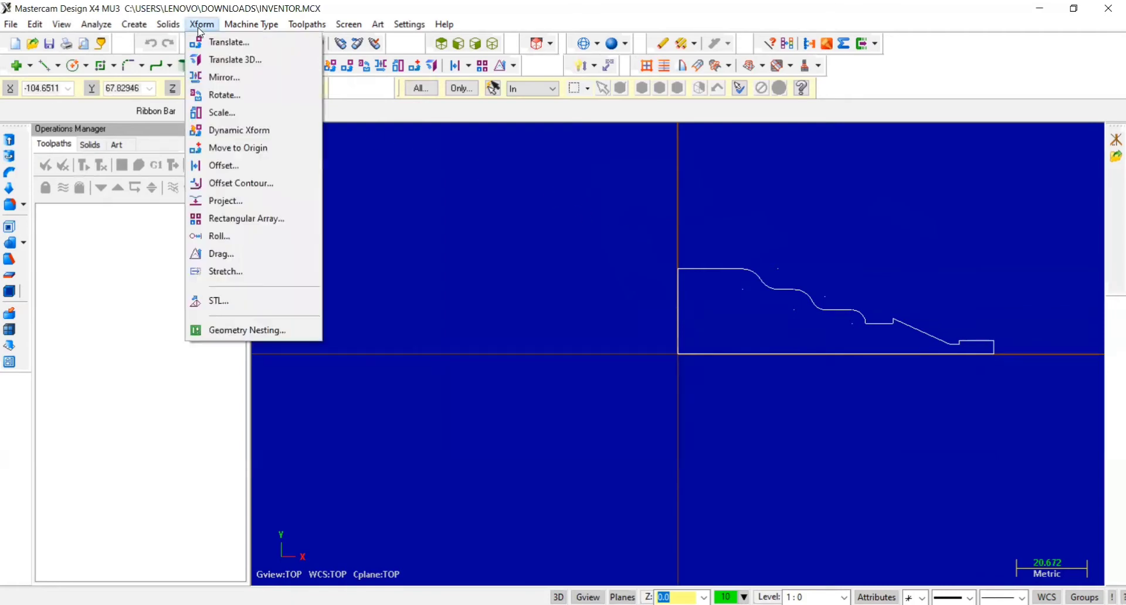
pyautogui.click(233, 154)
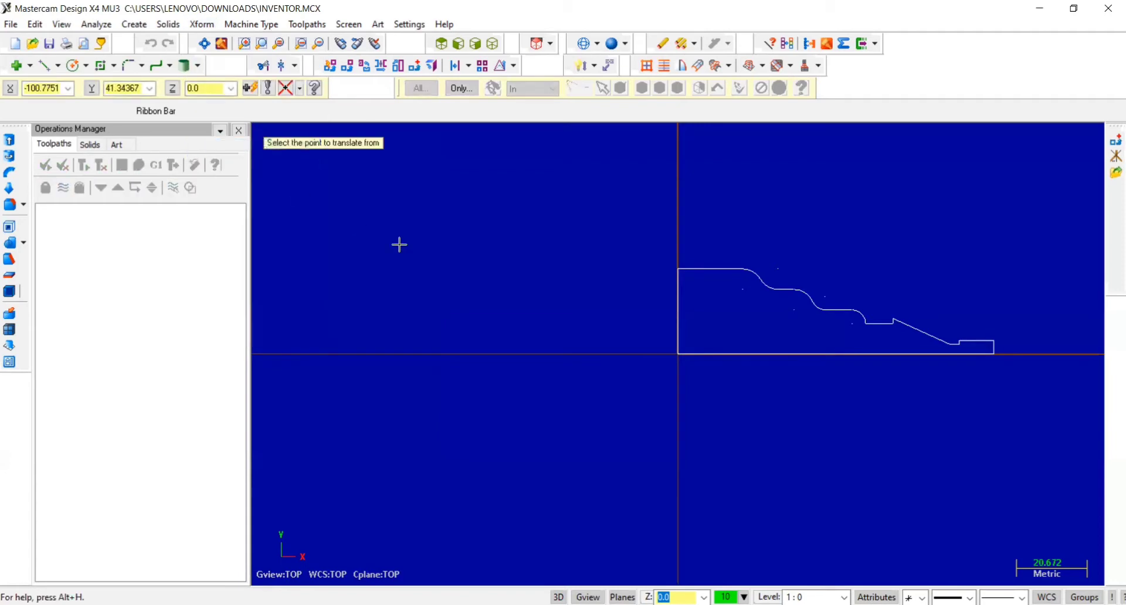
pyautogui.scroll(4, 995, 367)
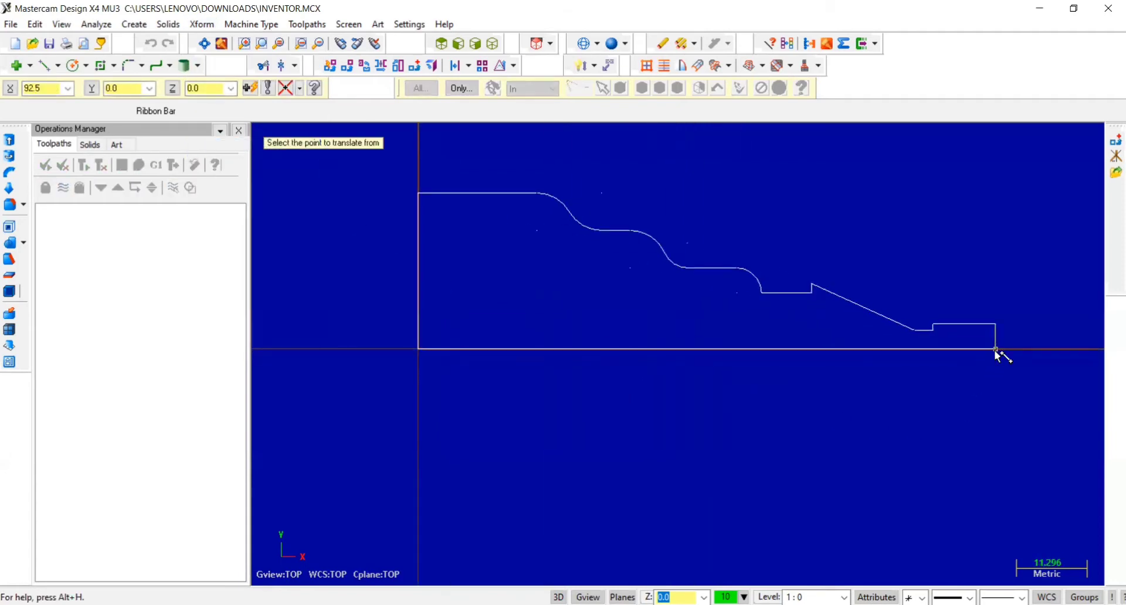
pyautogui.click(996, 350)
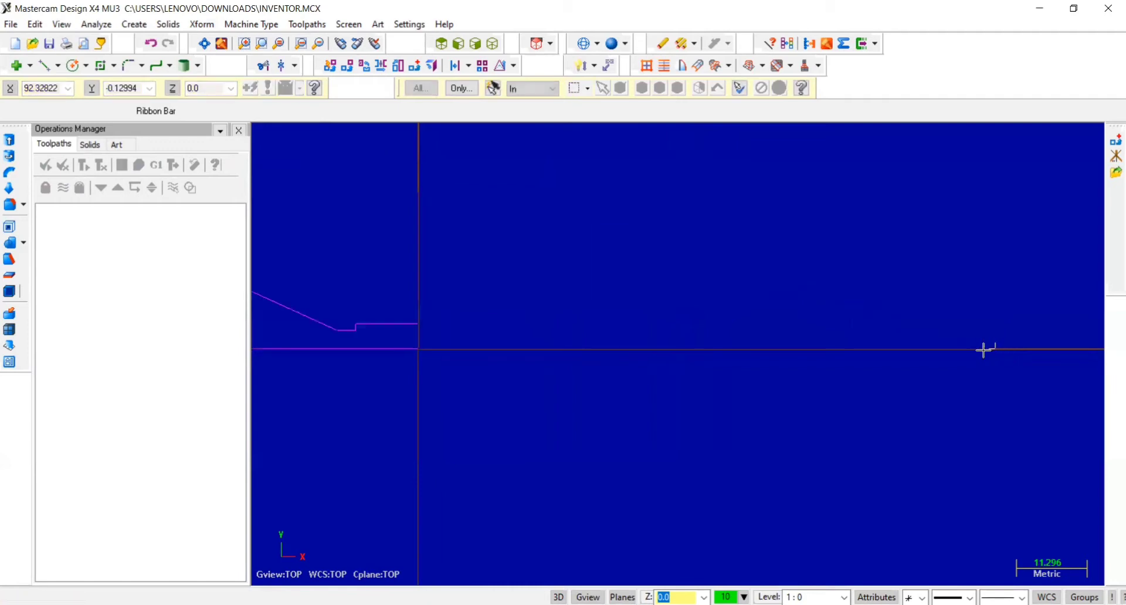
# Select the whole moved profile and clear its transform colours
pyautogui.scroll(-6, 983, 350)
pyautogui.scroll(2, 739, 341)
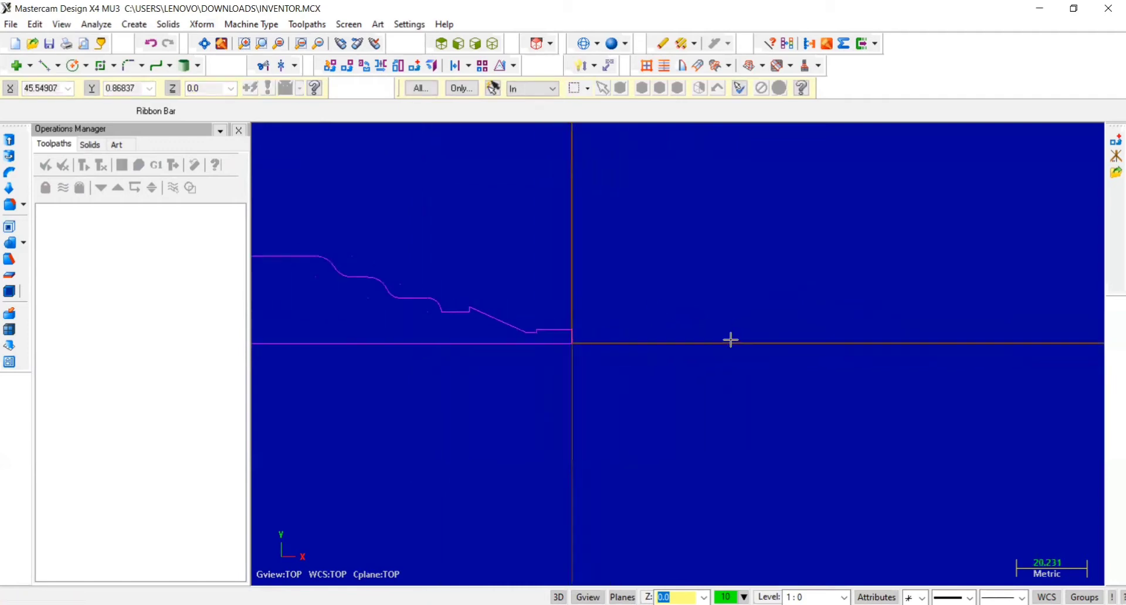
pyautogui.scroll(-3, 818, 375)
pyautogui.scroll(2, 687, 365)
pyautogui.scroll(2, 675, 360)
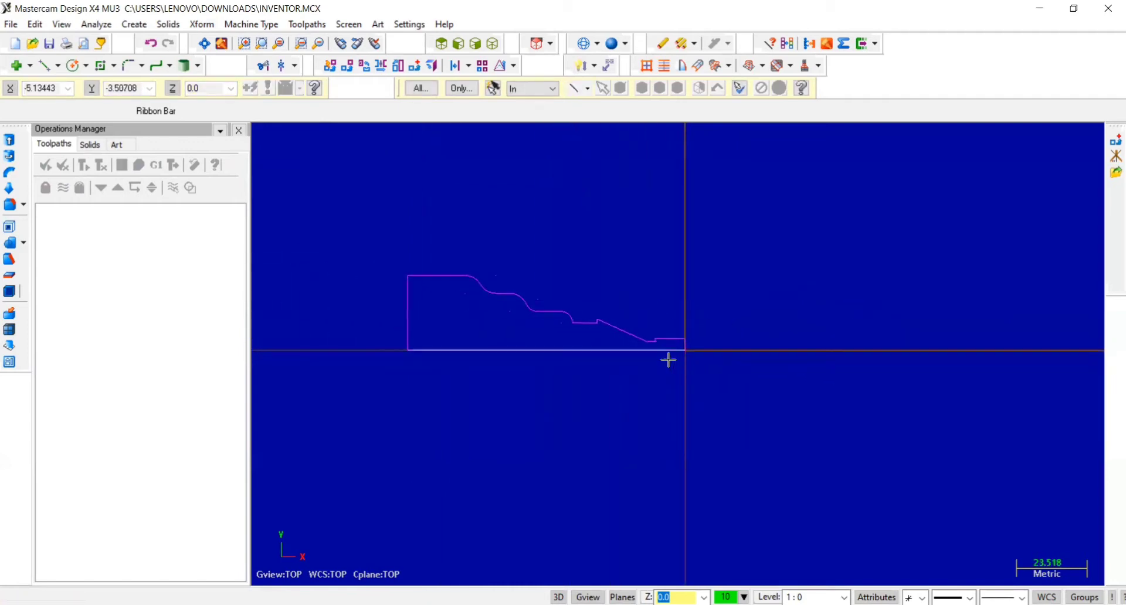
pyautogui.scroll(-1, 672, 360)
pyautogui.scroll(1, 674, 360)
pyautogui.moveTo(349, 200); pyautogui.dragTo(709, 420)
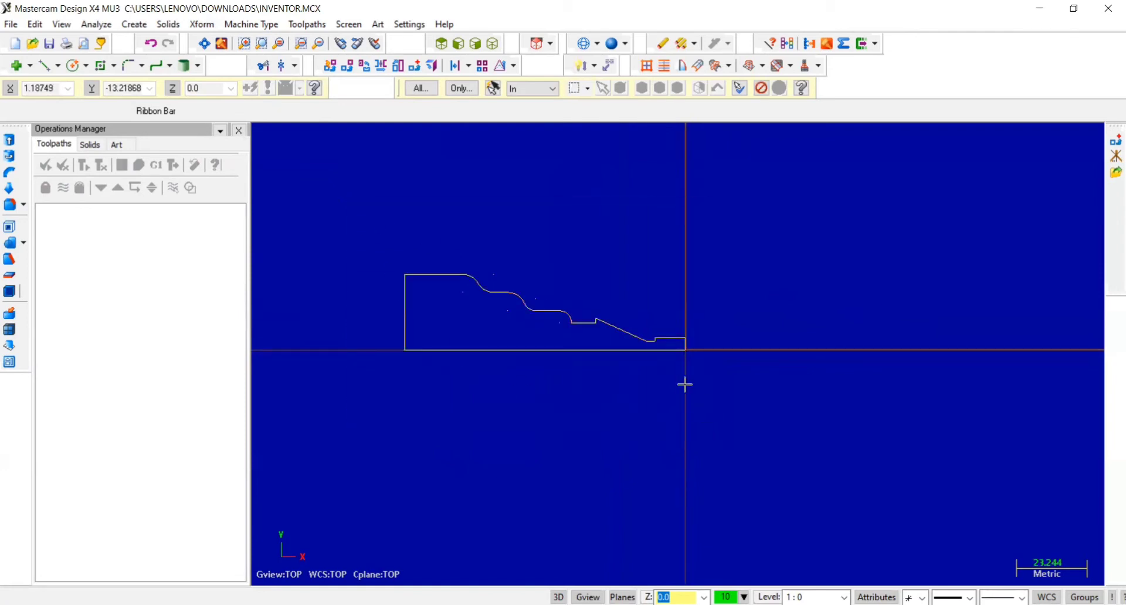
pyautogui.rightClick(646, 357)
pyautogui.click(716, 580)
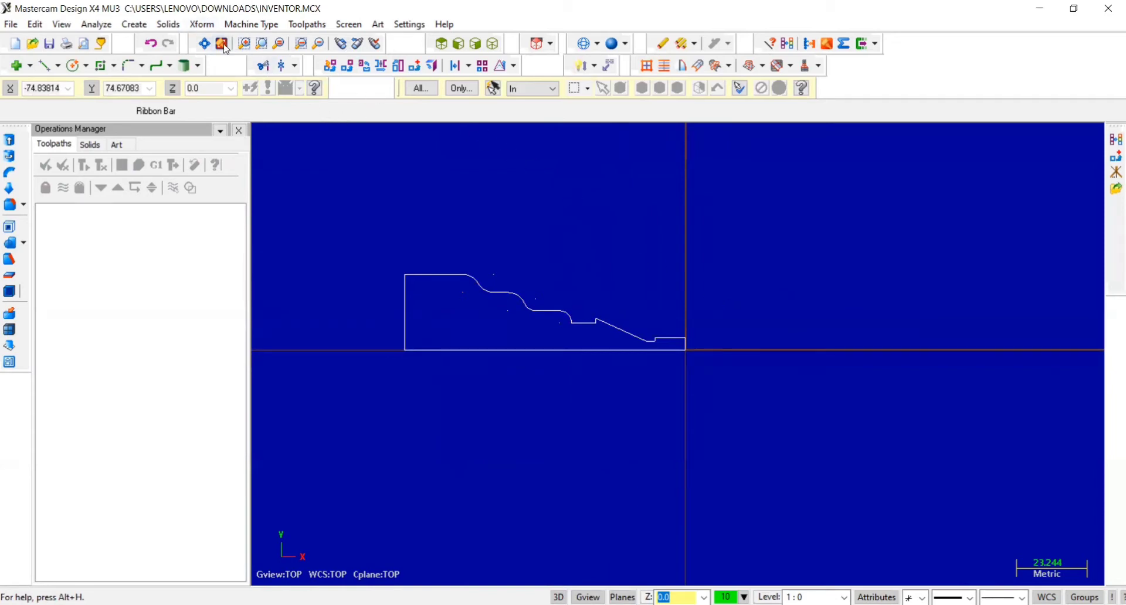
# Set the machine type to the default lathe and open the machine group's stock setup
pyautogui.click(278, 30)
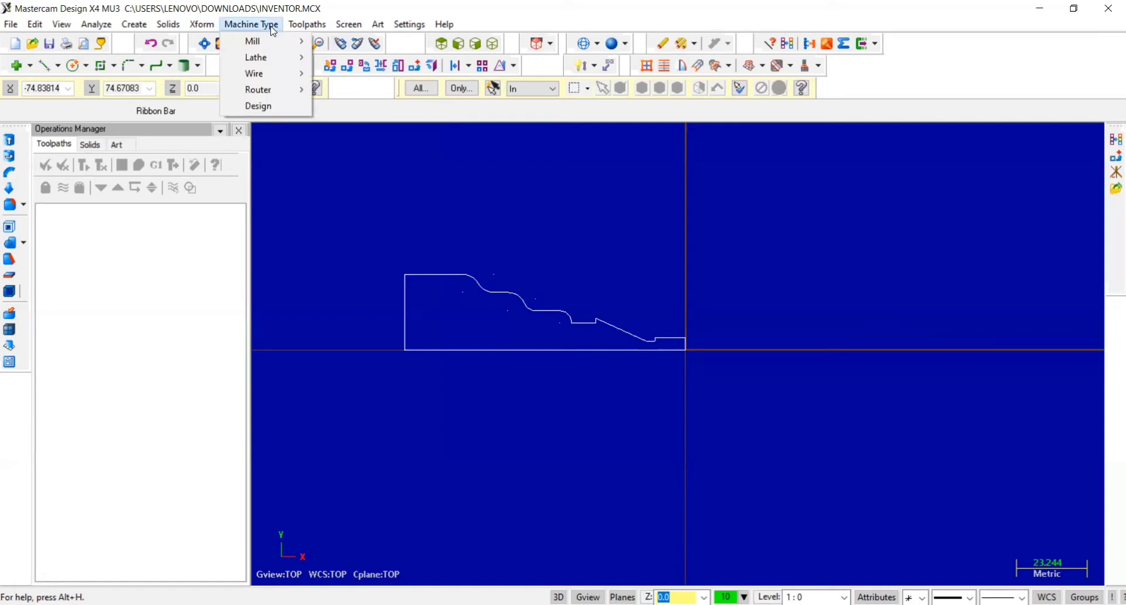
pyautogui.moveTo(262, 56)
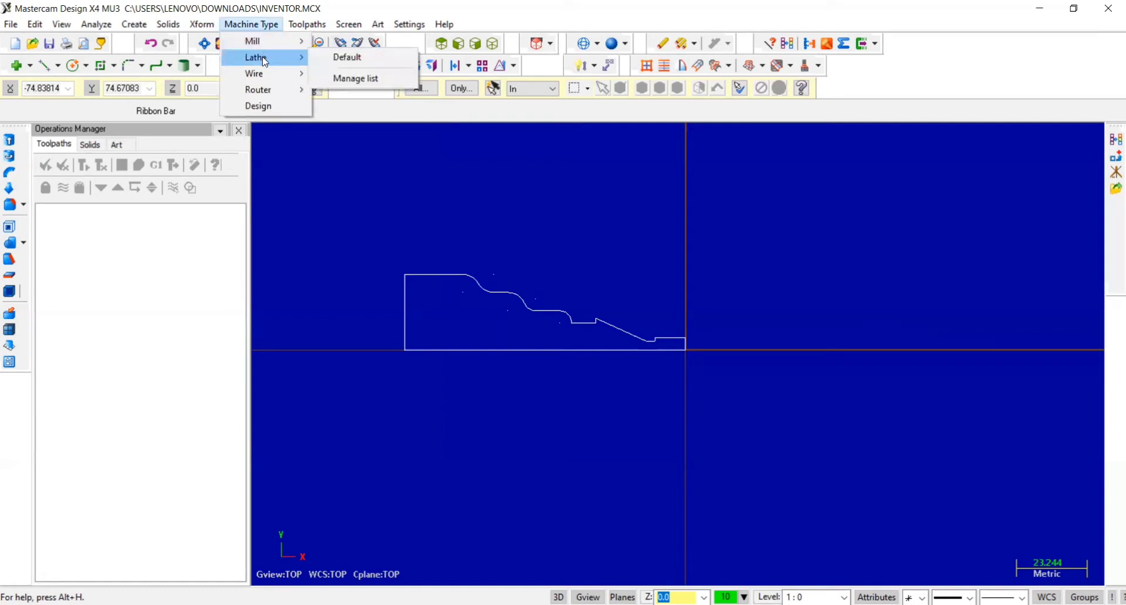
pyautogui.click(334, 56)
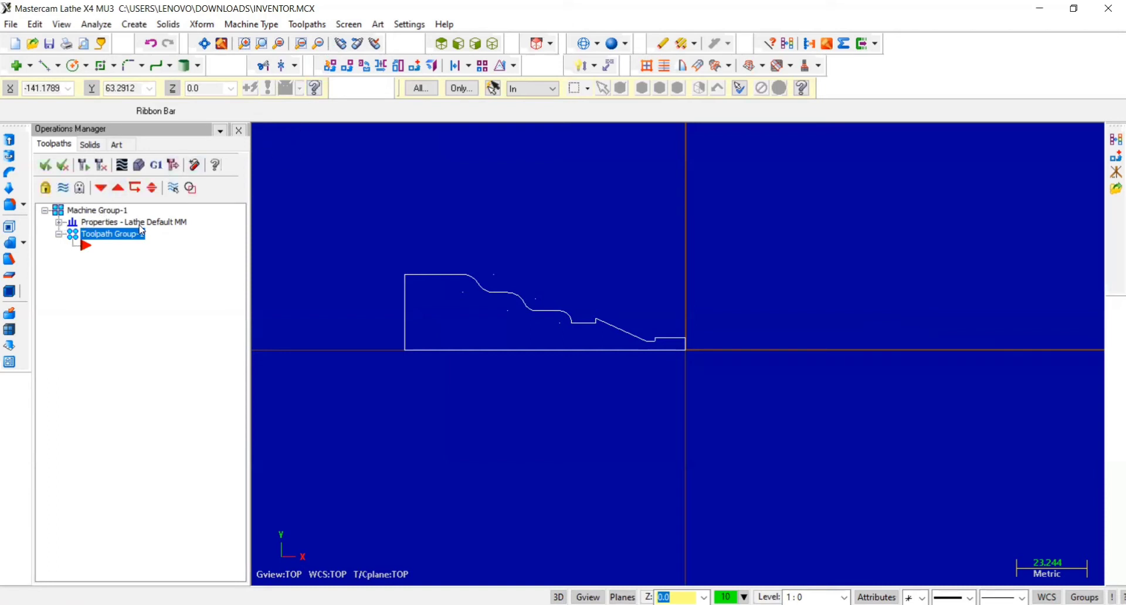
pyautogui.click(59, 223)
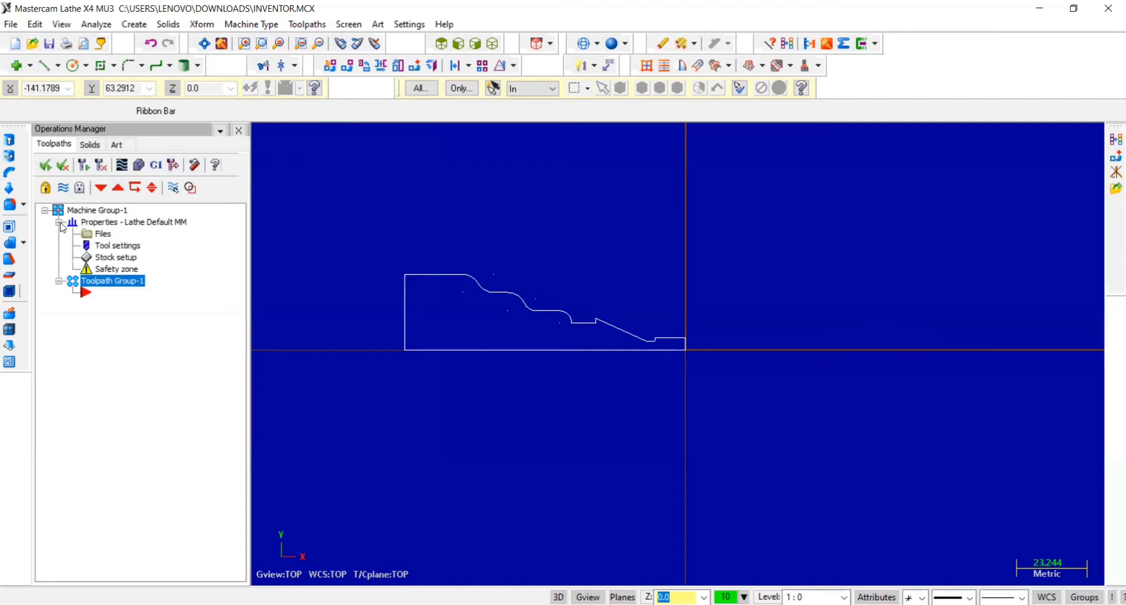
pyautogui.doubleClick(115, 259)
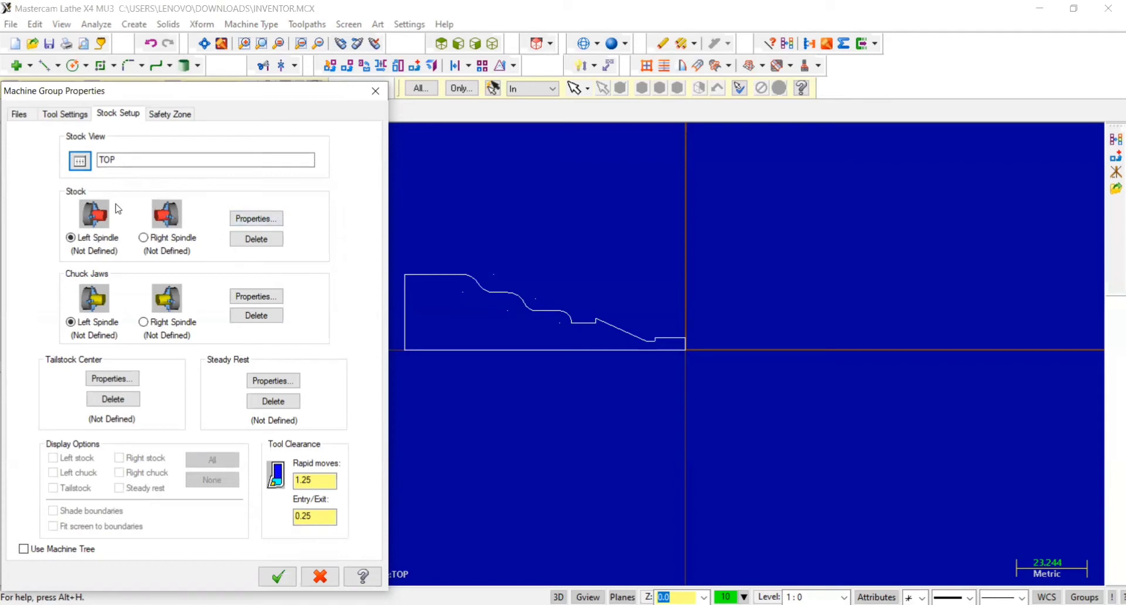
# Define the left-spindle cylinder stock with an outer diameter of 50.8 mm, length 130 mm and Z position 1
pyautogui.click(249, 220)
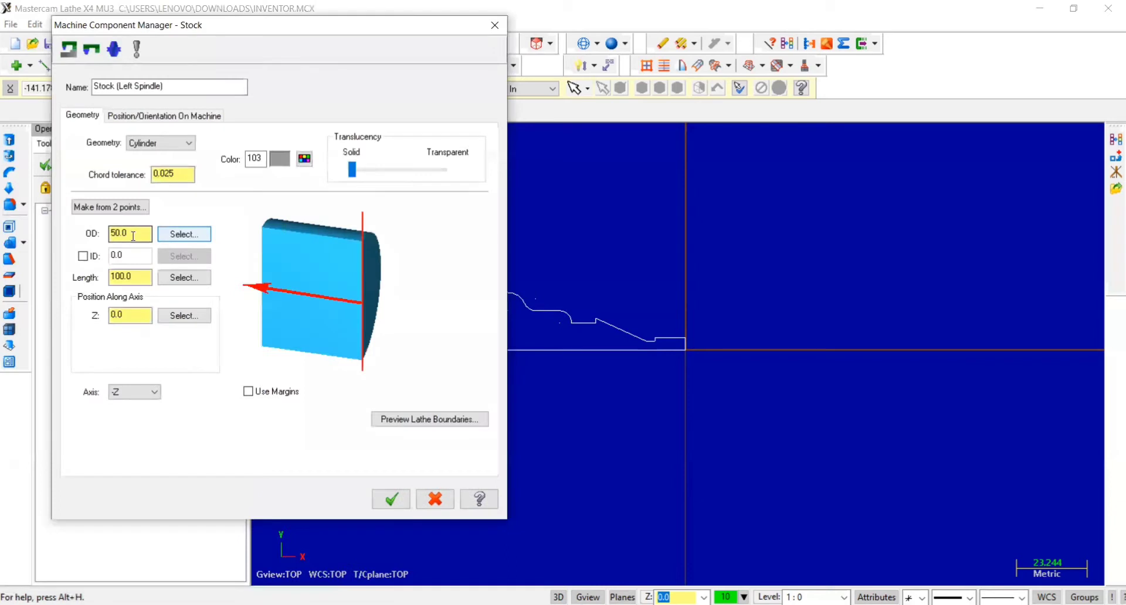
pyautogui.moveTo(133, 234); pyautogui.dragTo(109, 234)
pyautogui.write('50.8')
pyautogui.click(108, 277)
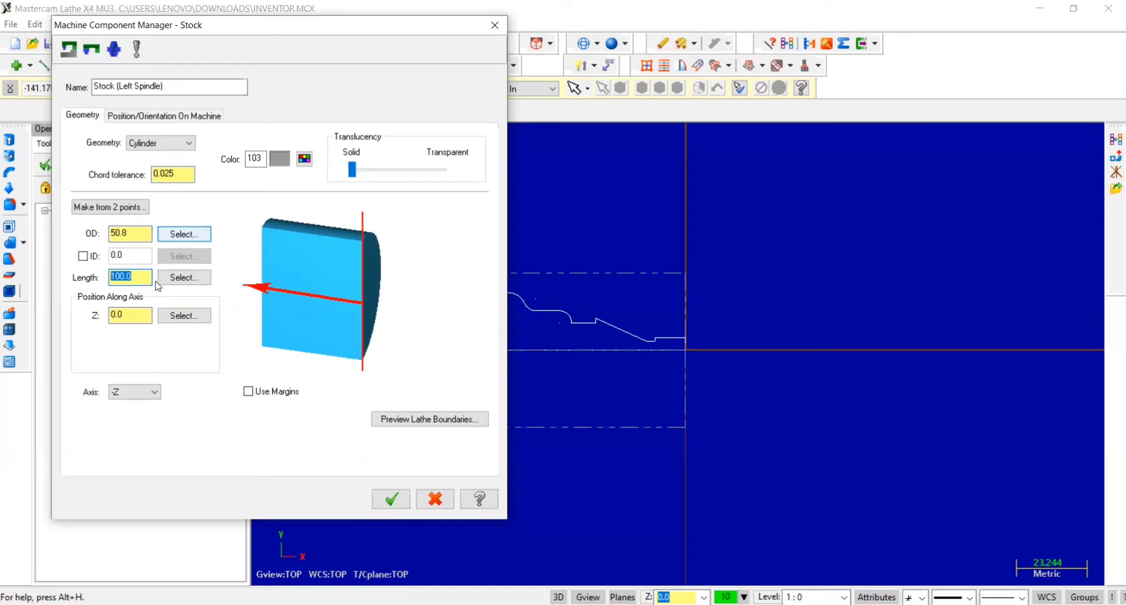
pyautogui.write('130')
pyautogui.click(118, 315)
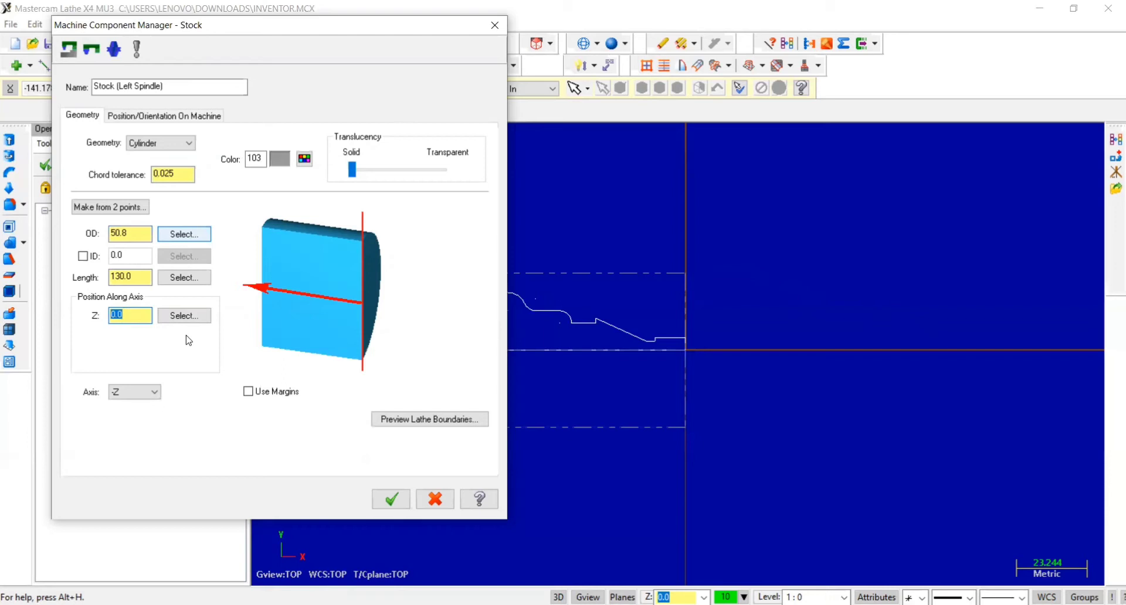
pyautogui.write('1')
pyautogui.click(391, 499)
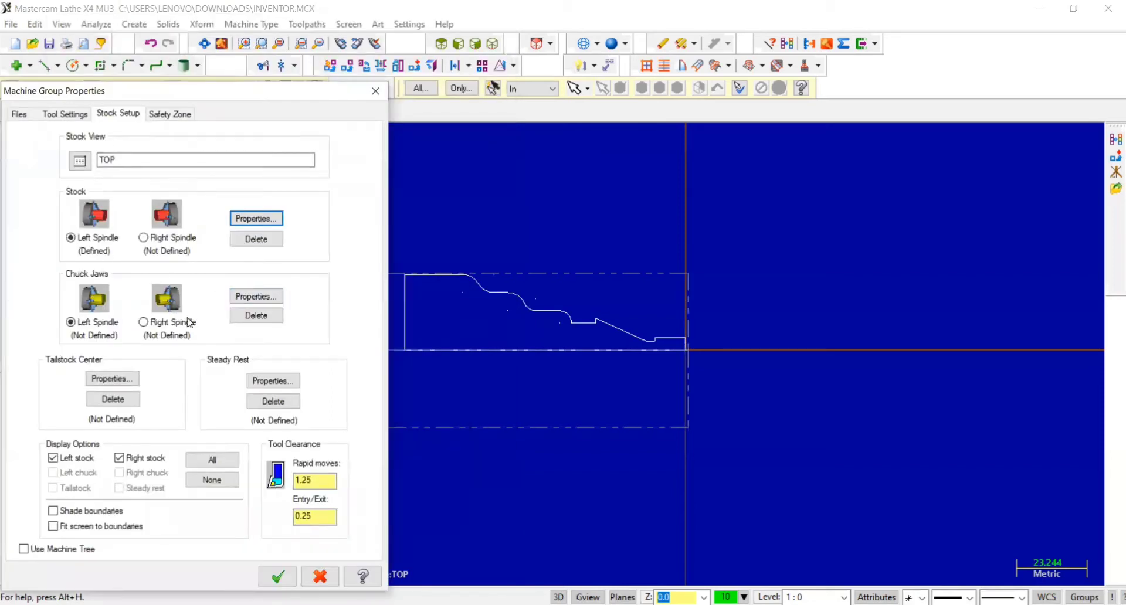
# Define the left-spindle chuck jaws from two points, about 44 mm wide and 24.5 mm high, against the stock's upper edge near its chucked end
pyautogui.click(240, 301)
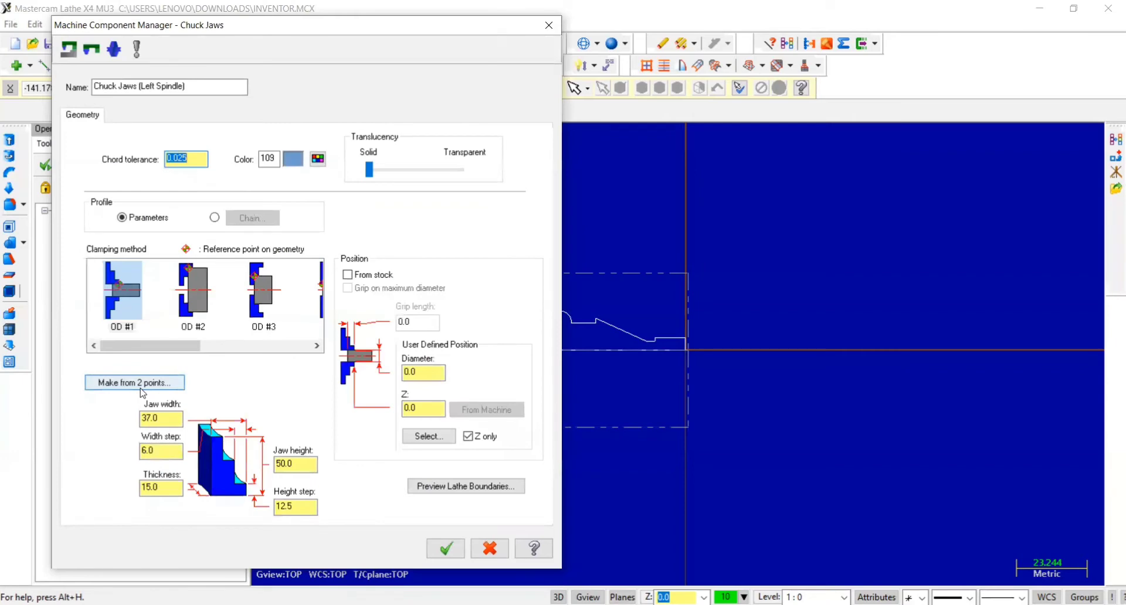
pyautogui.click(140, 387)
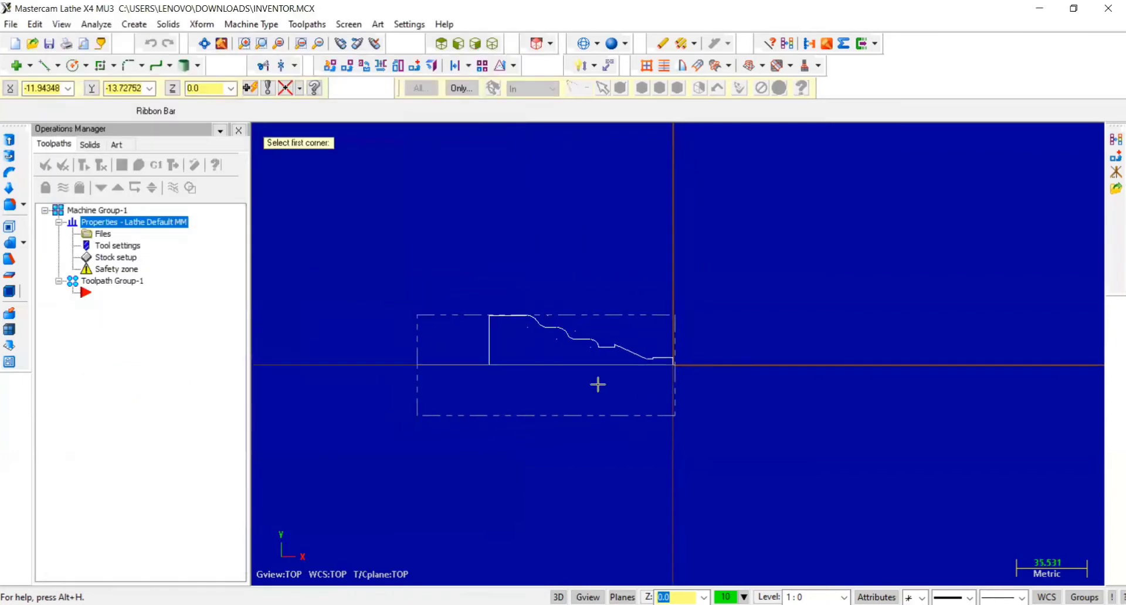
pyautogui.scroll(4, 440, 304)
pyautogui.scroll(-2, 425, 314)
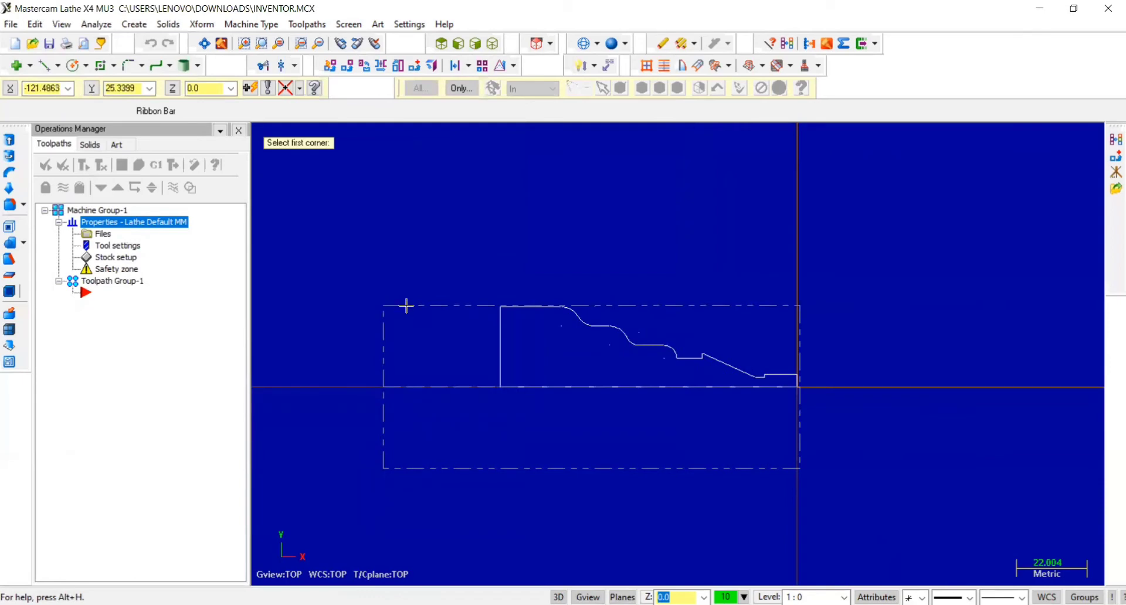
pyautogui.click(406, 306)
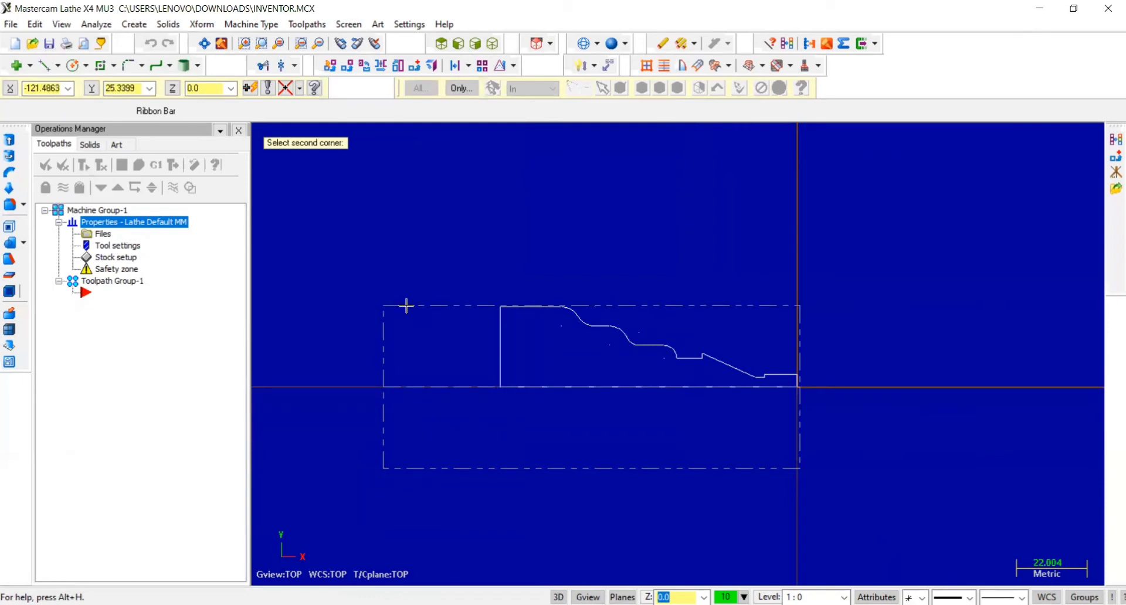
pyautogui.click(266, 227)
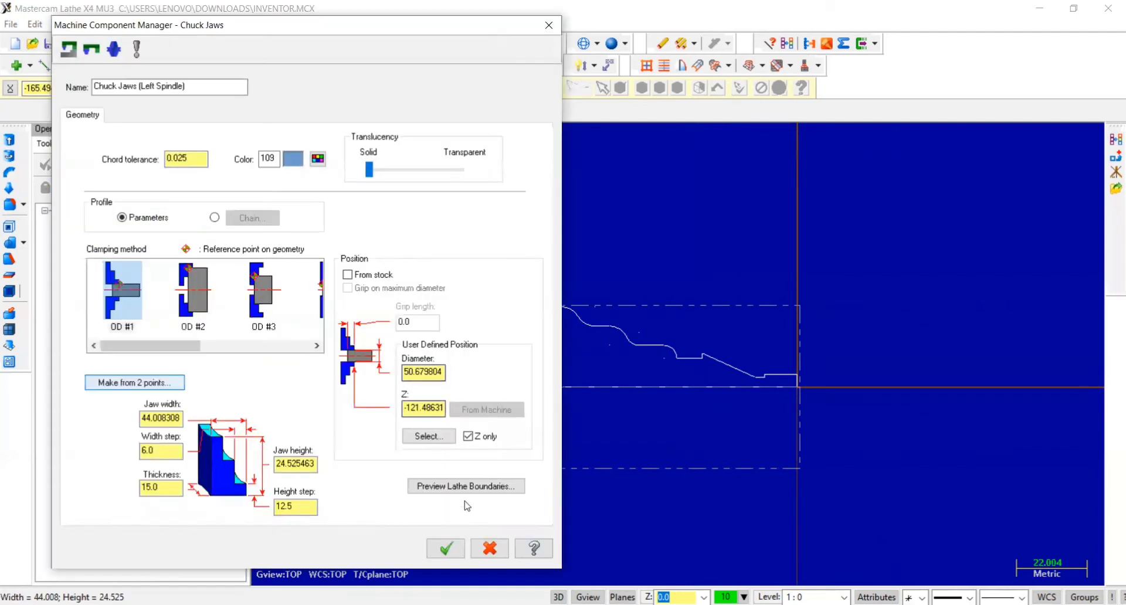
pyautogui.click(455, 553)
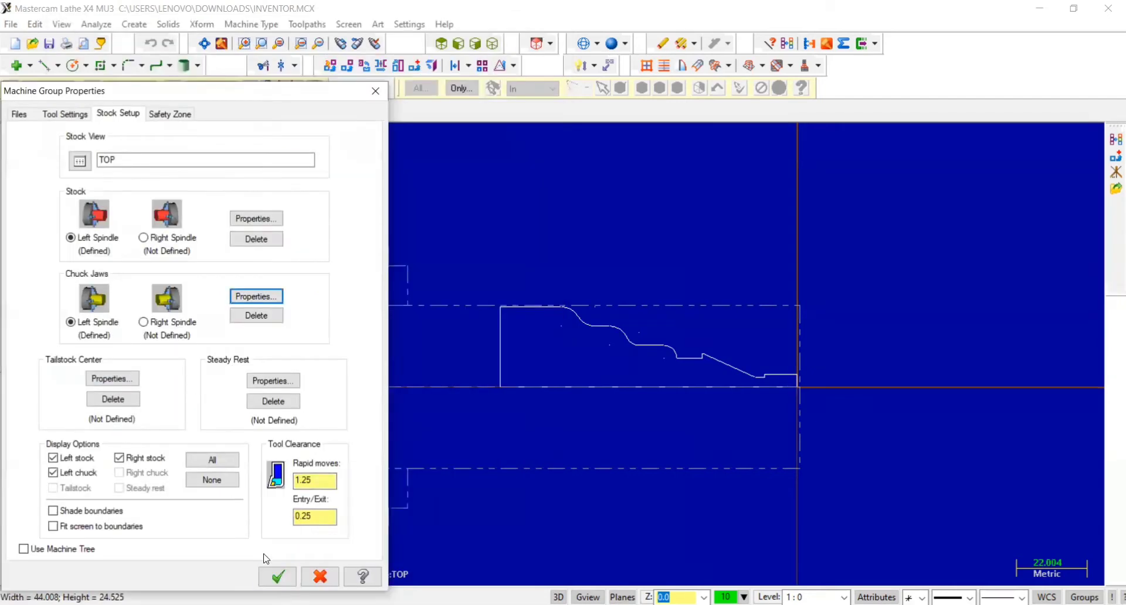
pyautogui.click(277, 578)
pyautogui.scroll(-3, 686, 388)
pyautogui.scroll(2, 637, 349)
pyautogui.scroll(-2, 631, 347)
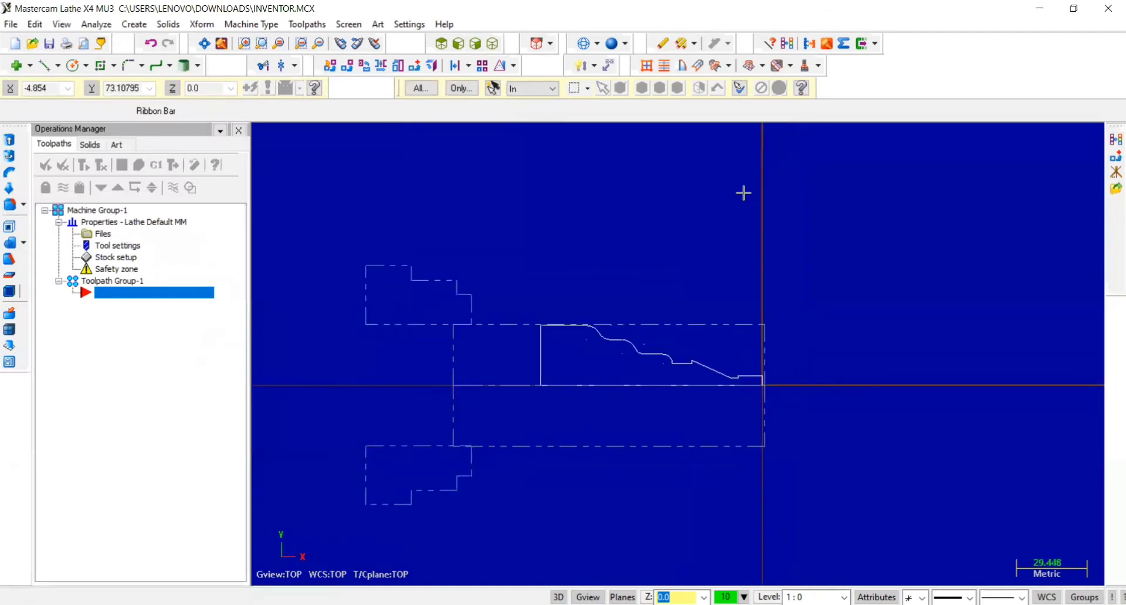
pyautogui.scroll(-5, 646, 193)
pyautogui.scroll(5, 598, 294)
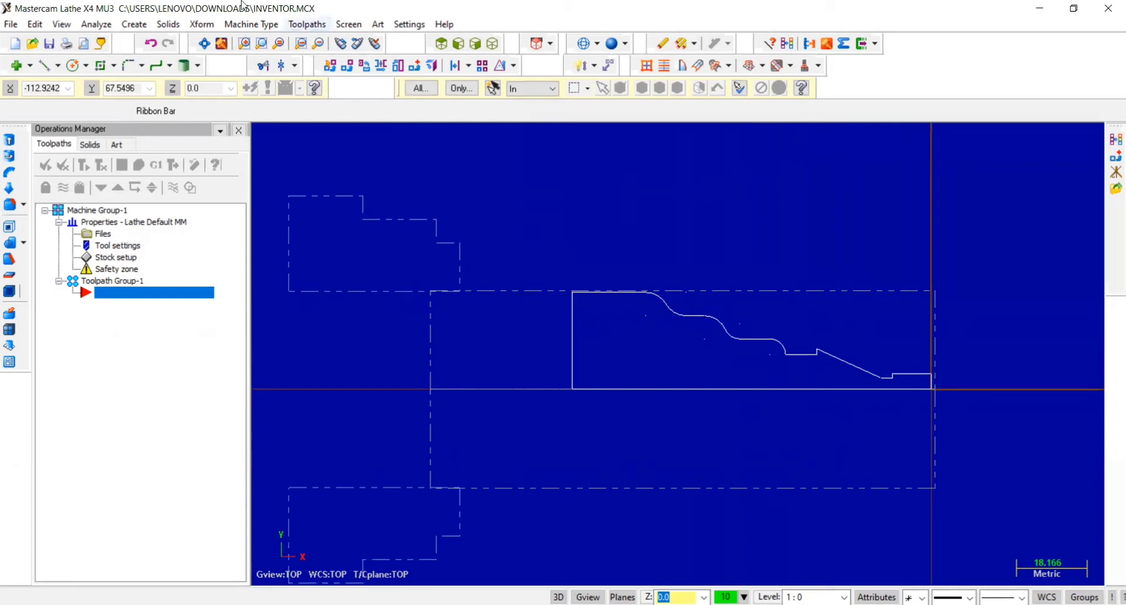
# Start a face toolpath with NC name INVENTOR, using tool T0101 R0.8 and a spindle speed of 560 RPM
pyautogui.click(306, 24)
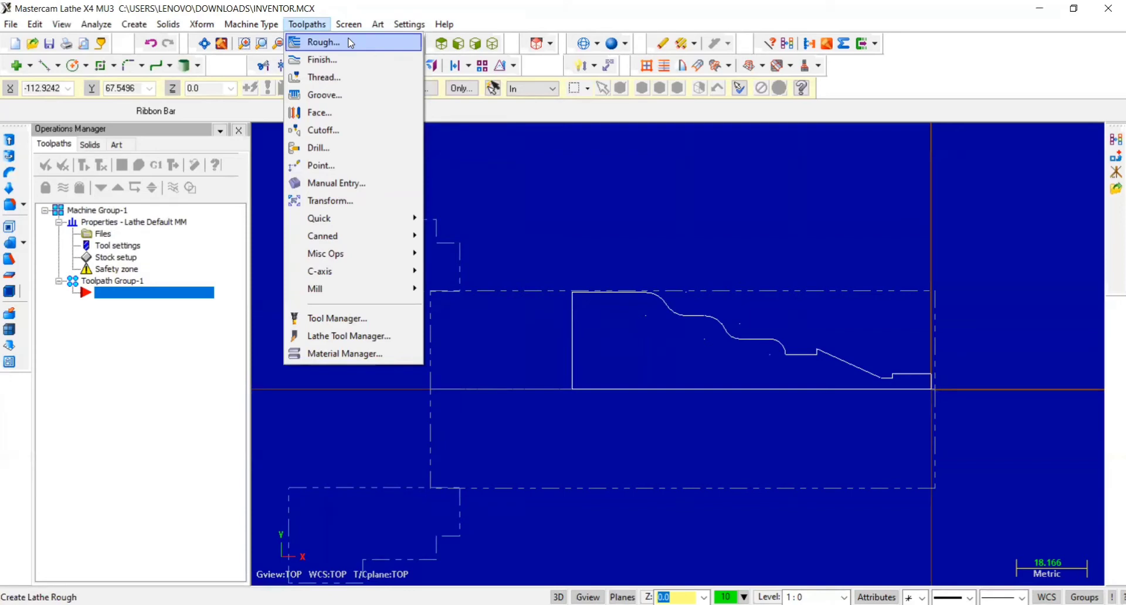
pyautogui.click(312, 115)
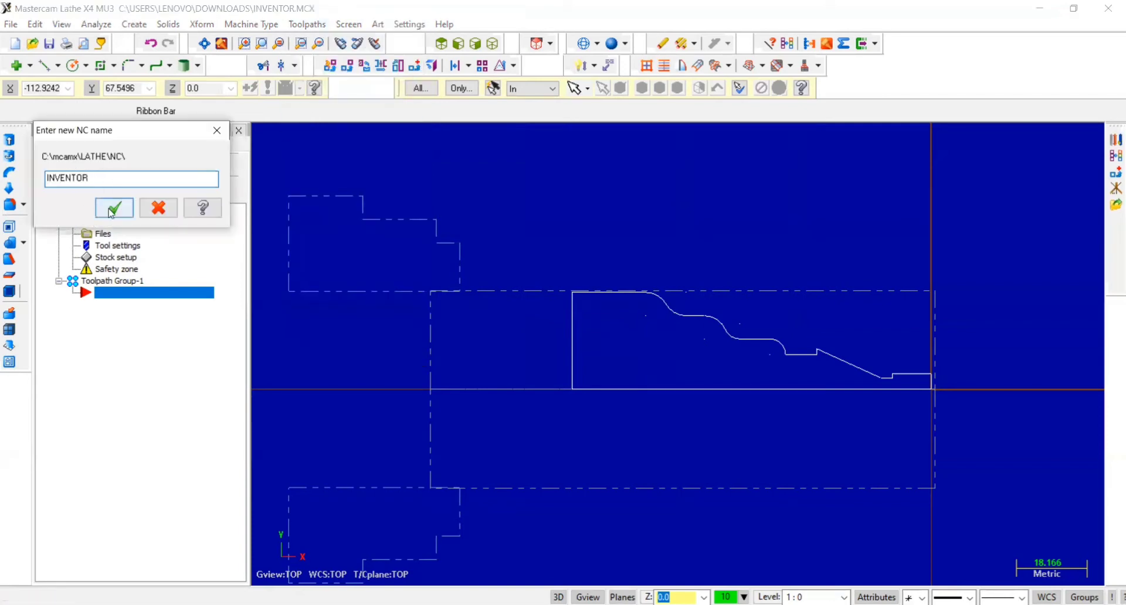
pyautogui.click(113, 209)
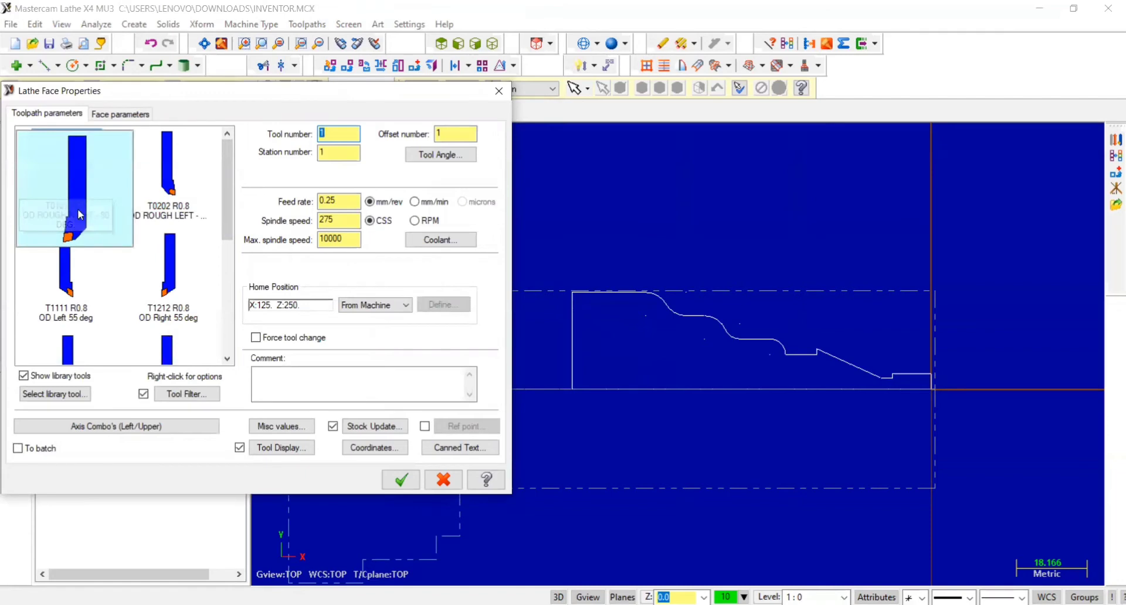
pyautogui.scroll(-3, 224, 225)
pyautogui.scroll(3, 224, 225)
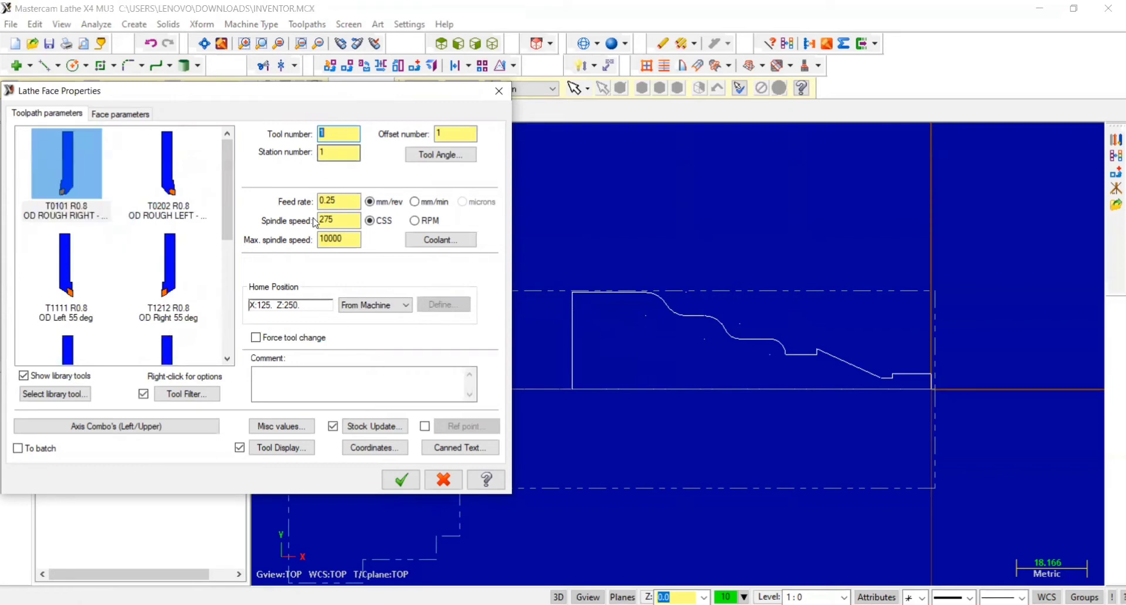
pyautogui.doubleClick(337, 219)
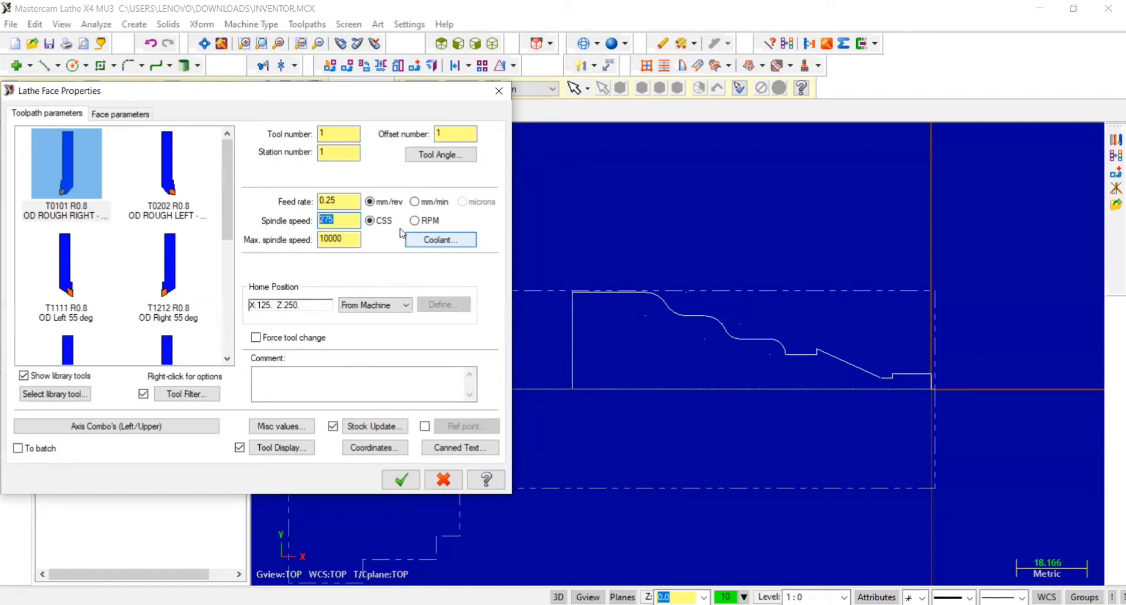
pyautogui.write('560')
# Turn on flood coolant for the facing operation and create its toolpath with the default face parameters
pyautogui.click(437, 245)
pyautogui.click(185, 156)
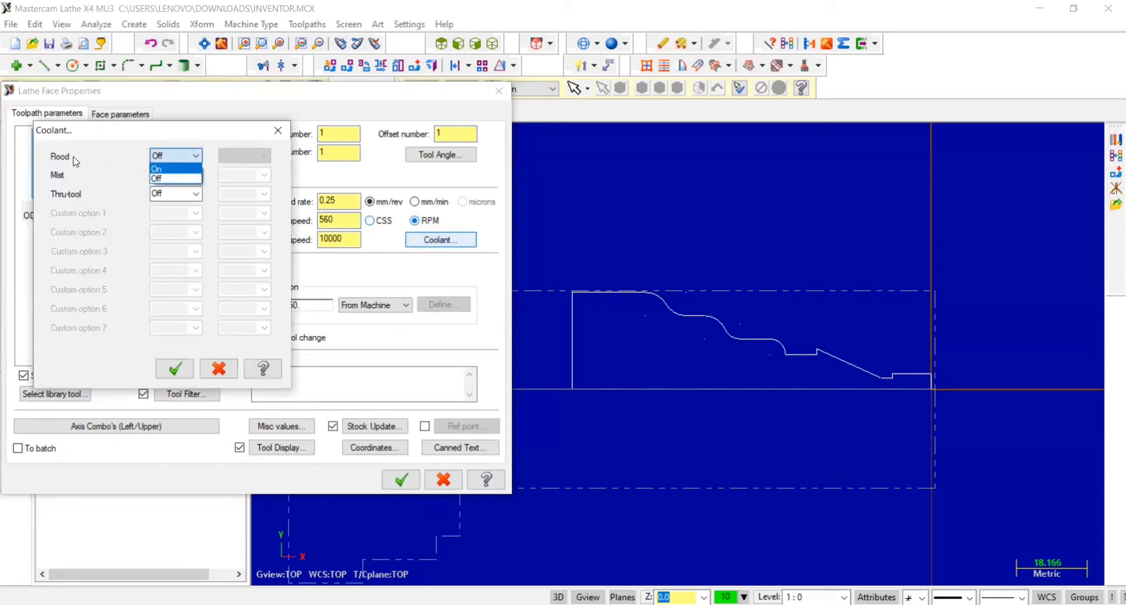
pyautogui.click(165, 169)
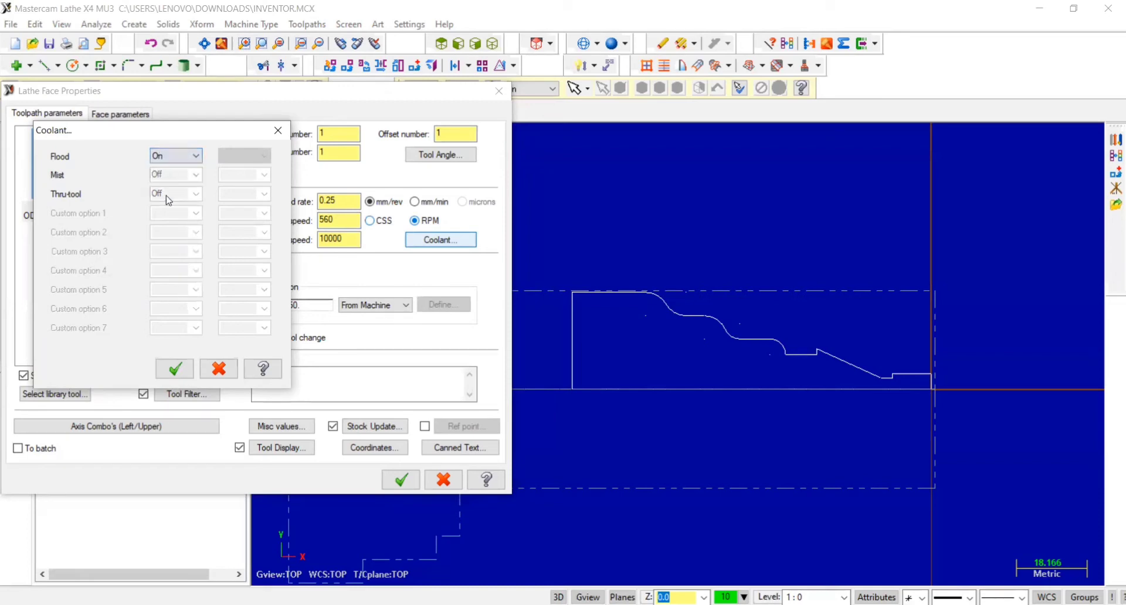
pyautogui.click(174, 369)
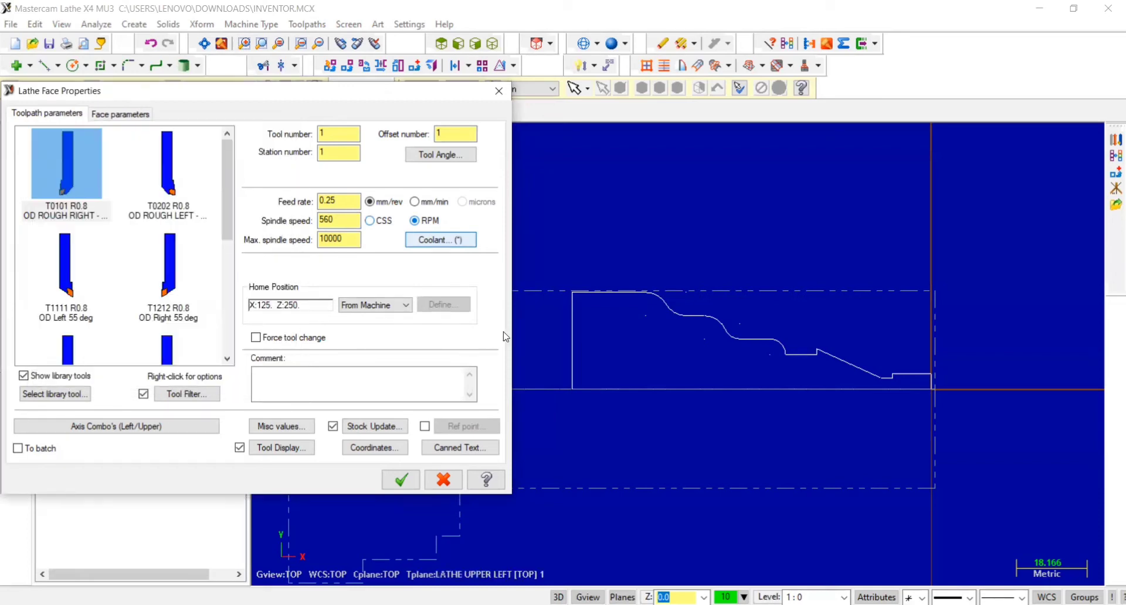
pyautogui.click(110, 113)
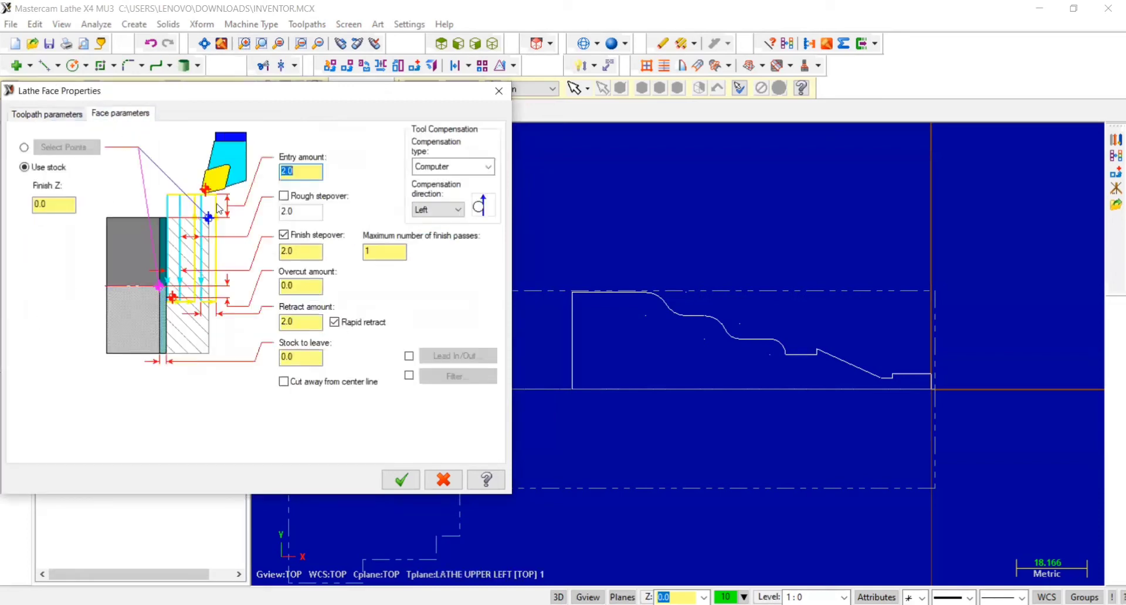
pyautogui.click(395, 481)
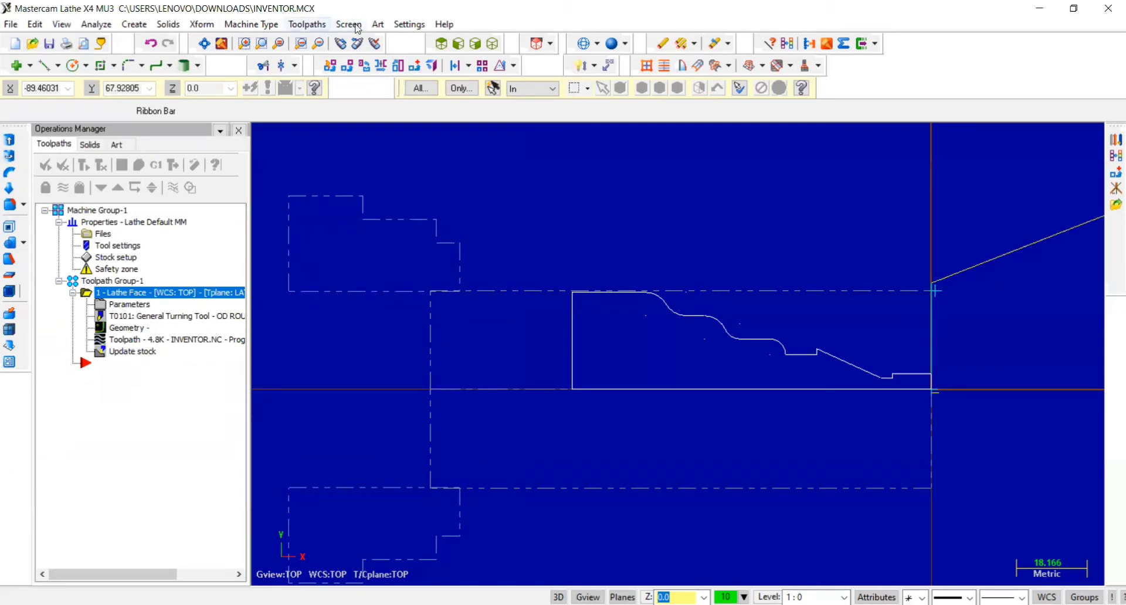
# Start a rough toolpath and chain the outer profile from the small-diameter front line to the large-diameter rear line
pyautogui.click(306, 24)
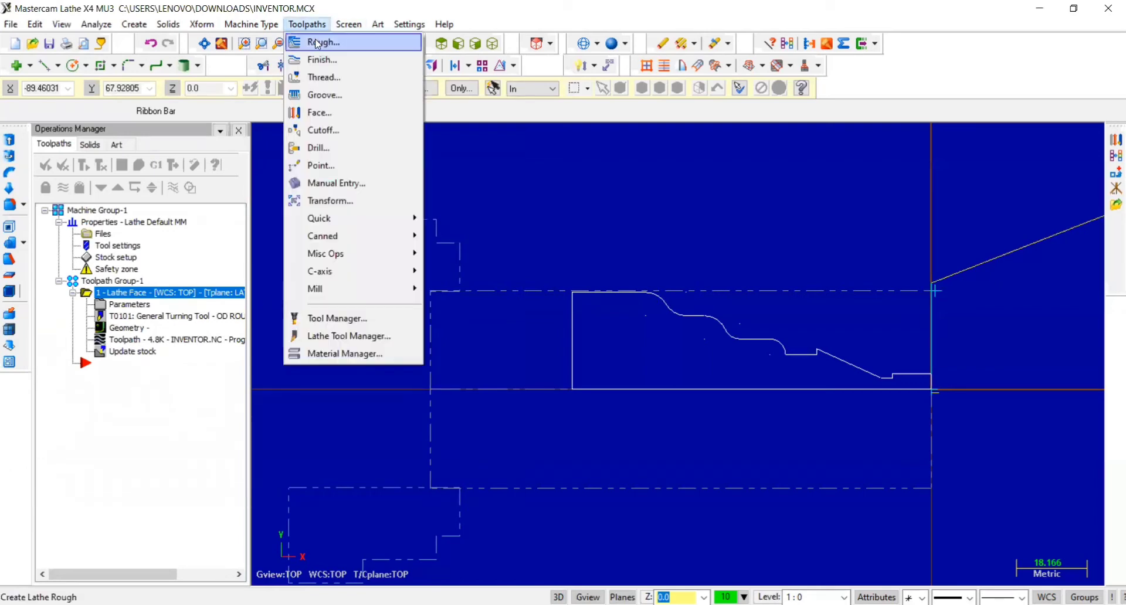
pyautogui.click(345, 45)
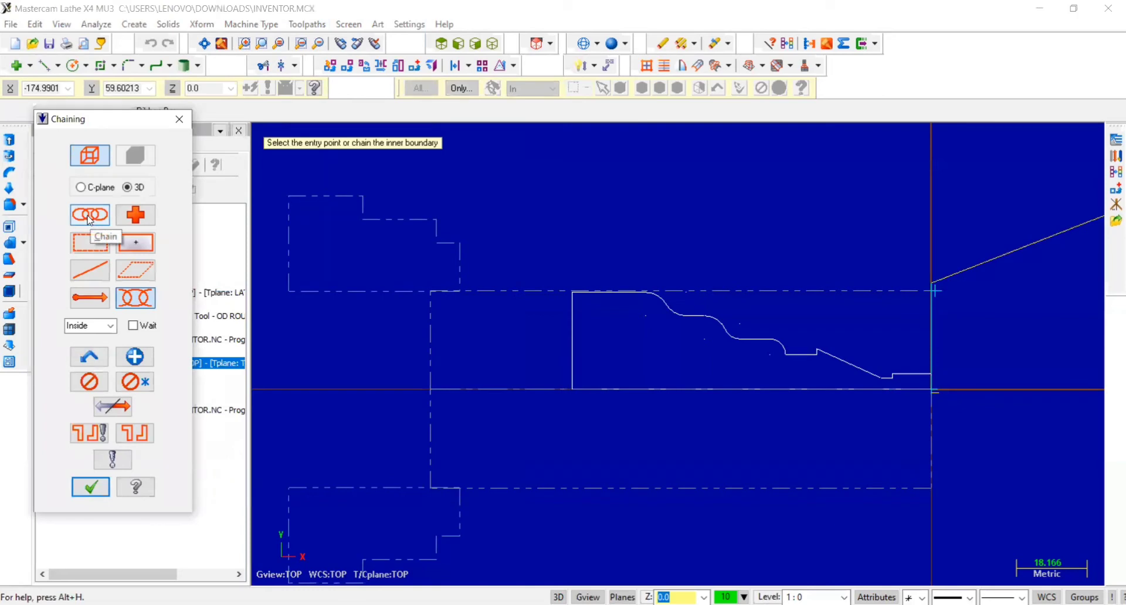
pyautogui.click(89, 219)
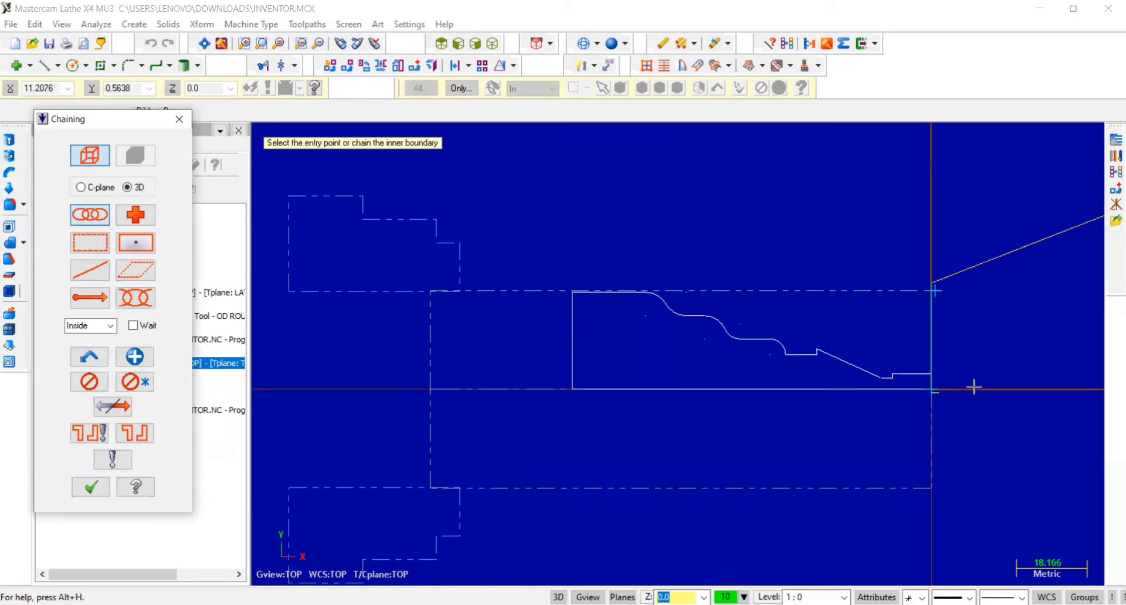
pyautogui.scroll(1, 898, 378)
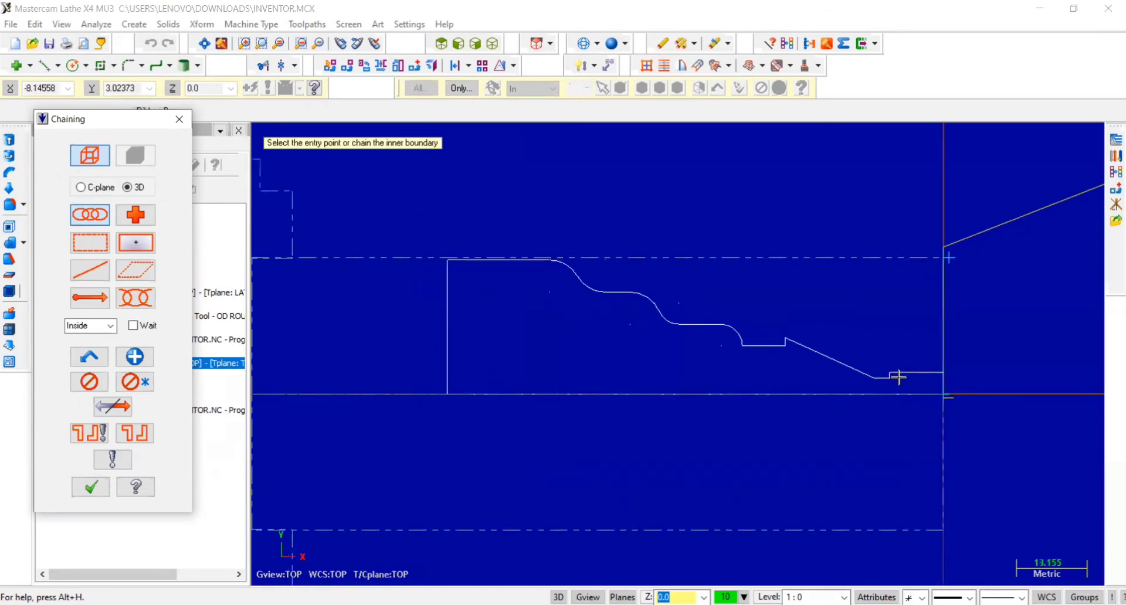
pyautogui.scroll(1, 898, 377)
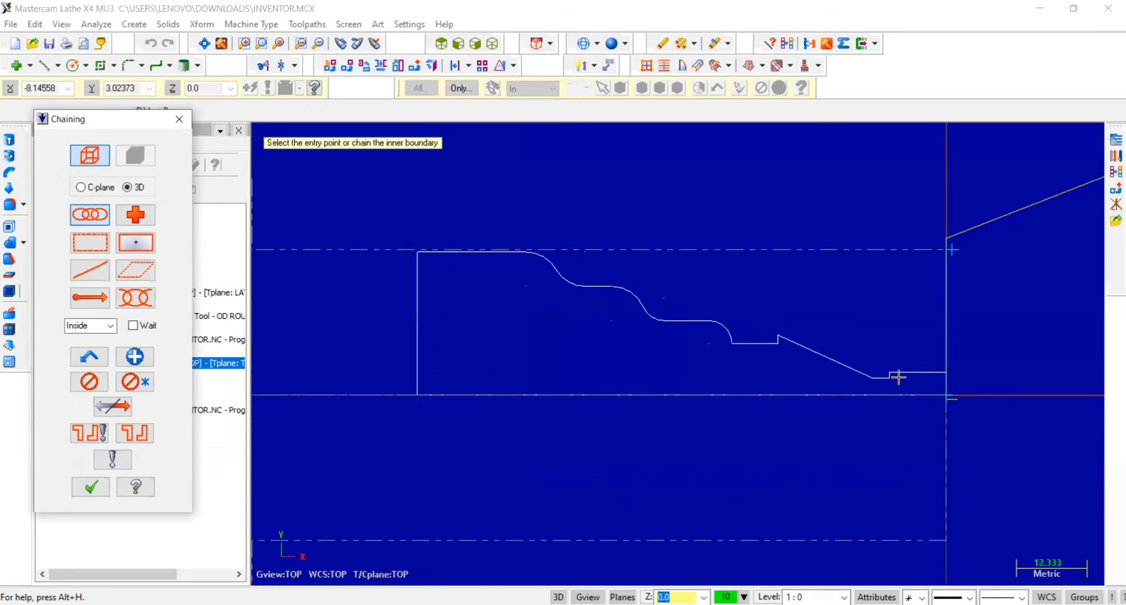
pyautogui.click(942, 372)
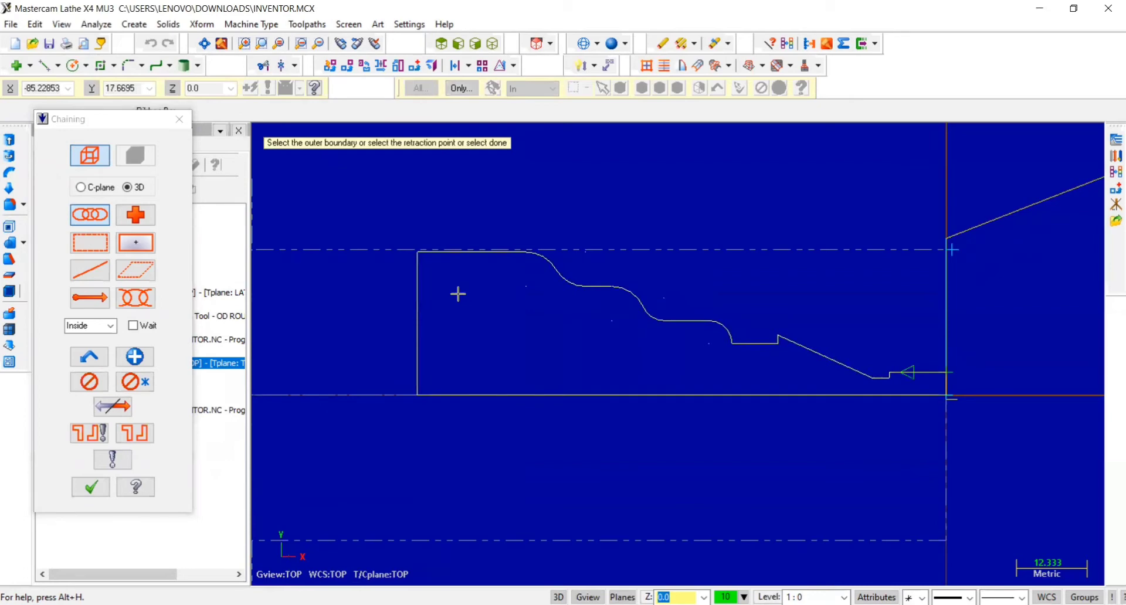
pyautogui.click(450, 254)
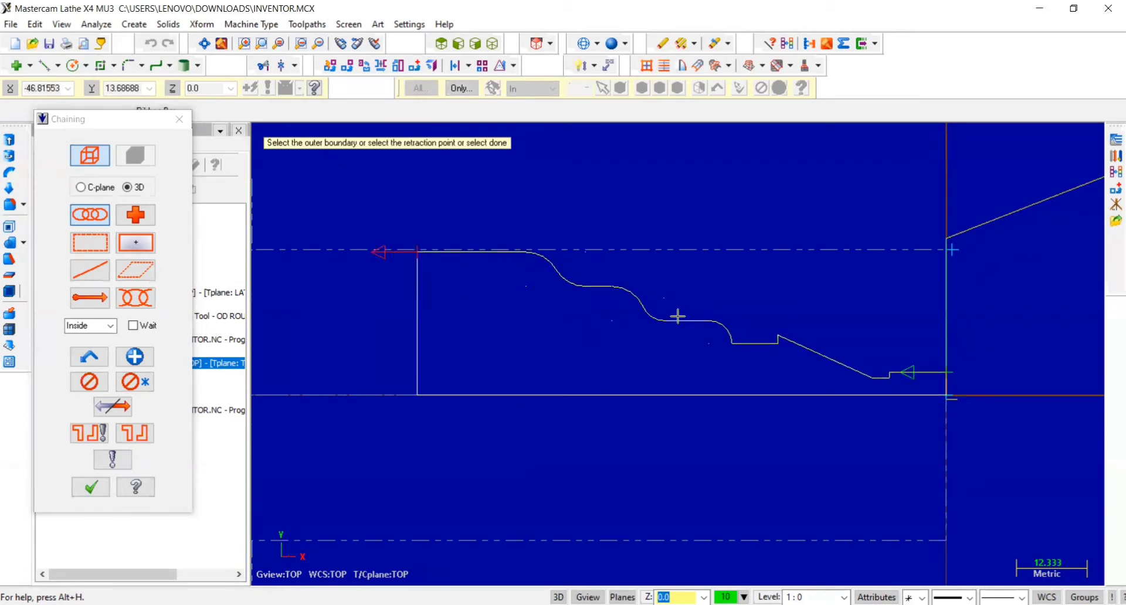
pyautogui.scroll(-1, 683, 320)
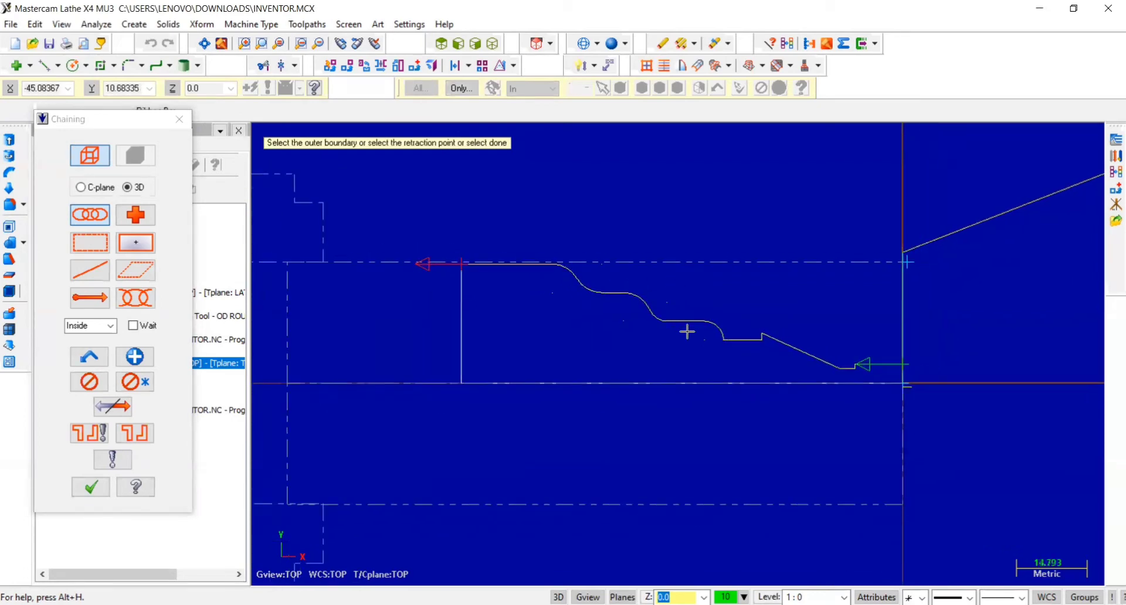
pyautogui.click(93, 488)
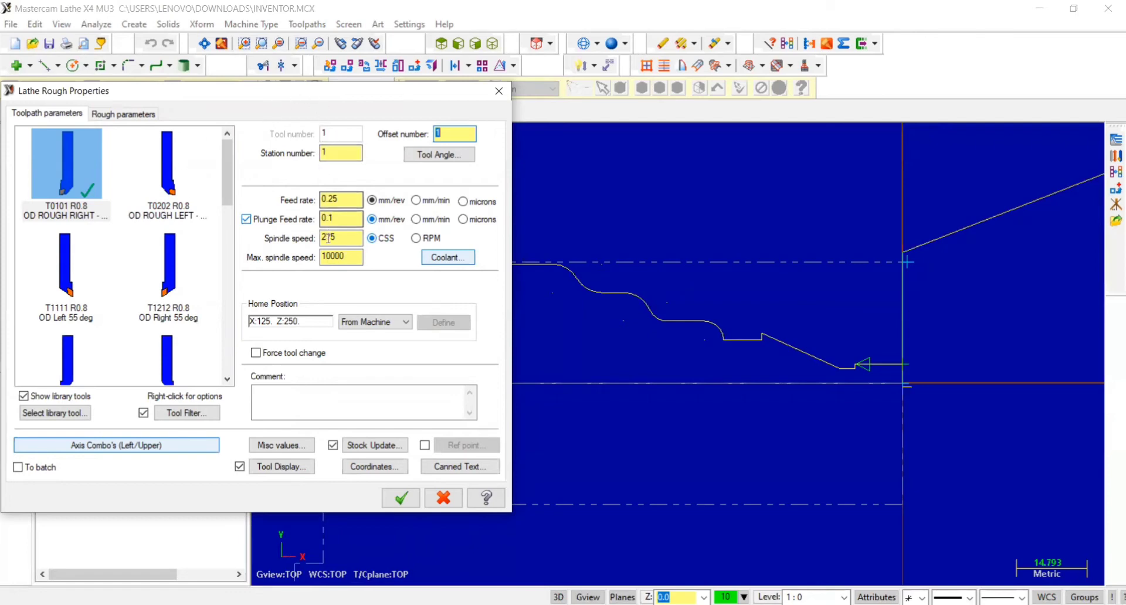
# Set the roughing operation's spindle speed to 560 RPM with tool T0101 R0.8
pyautogui.moveTo(335, 239); pyautogui.dragTo(322, 238)
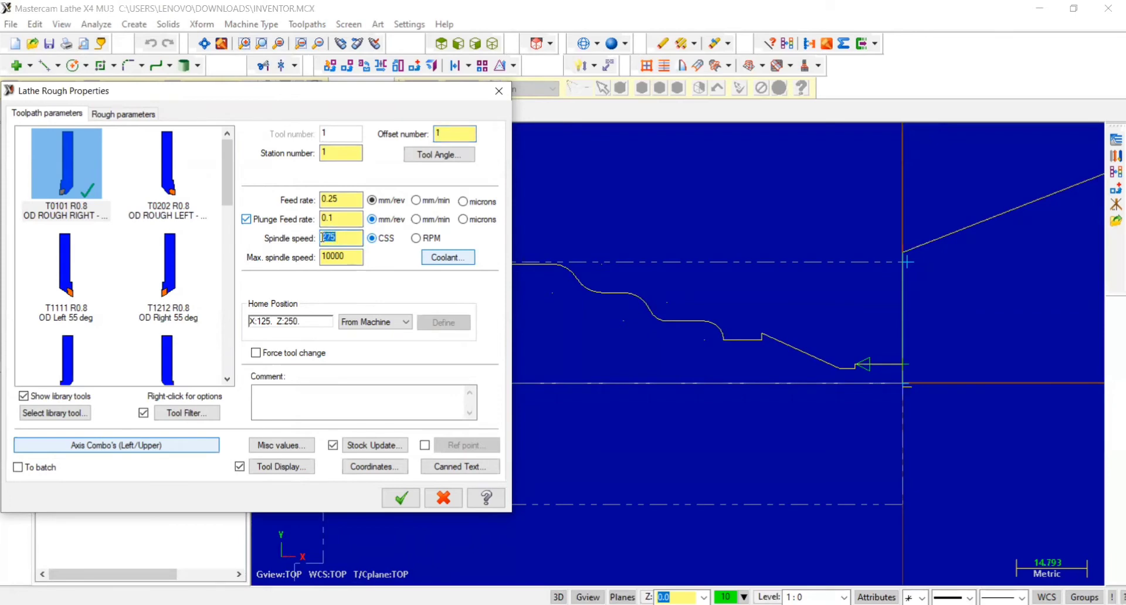
pyautogui.write('560')
pyautogui.click(417, 238)
# Turn on flood coolant for the roughing operation and create its toolpath with the default rough parameters
pyautogui.click(441, 262)
pyautogui.click(176, 156)
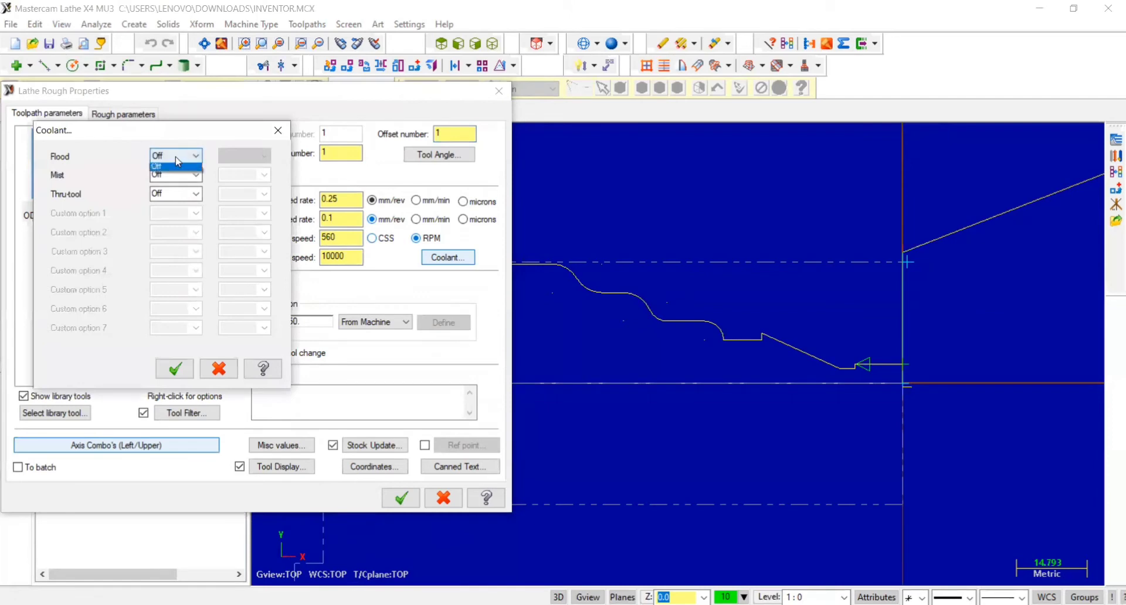
pyautogui.click(171, 174)
pyautogui.click(175, 368)
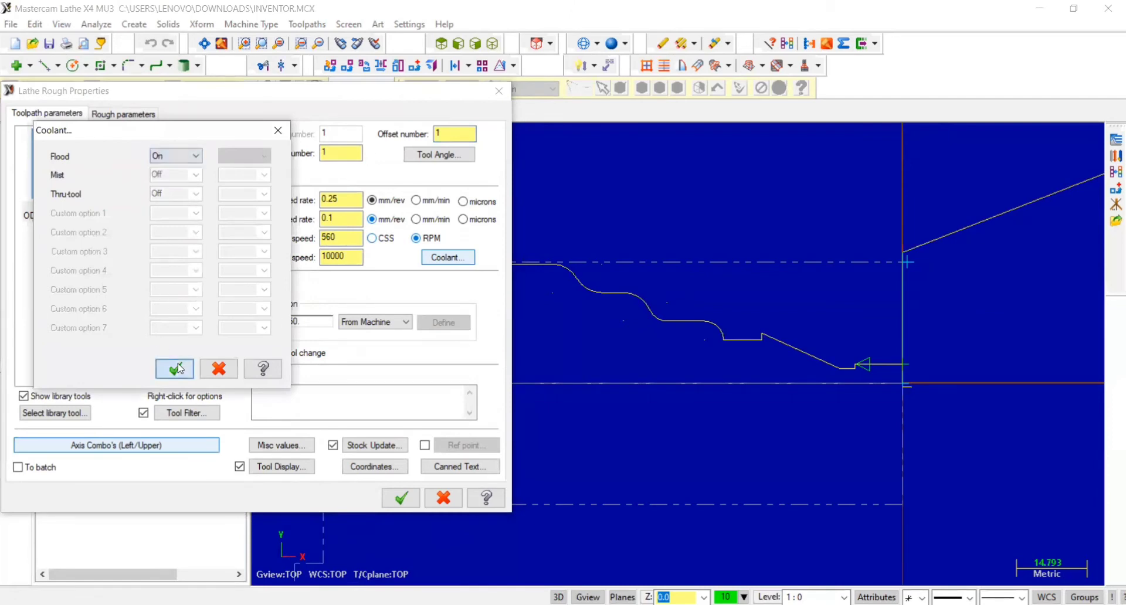
pyautogui.click(108, 111)
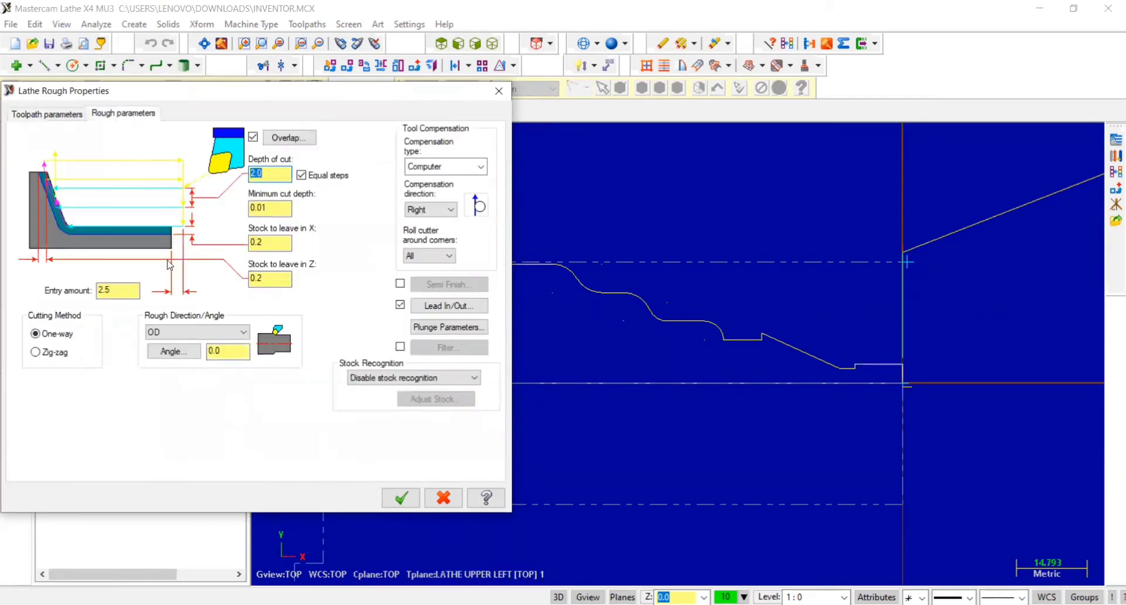
pyautogui.click(402, 499)
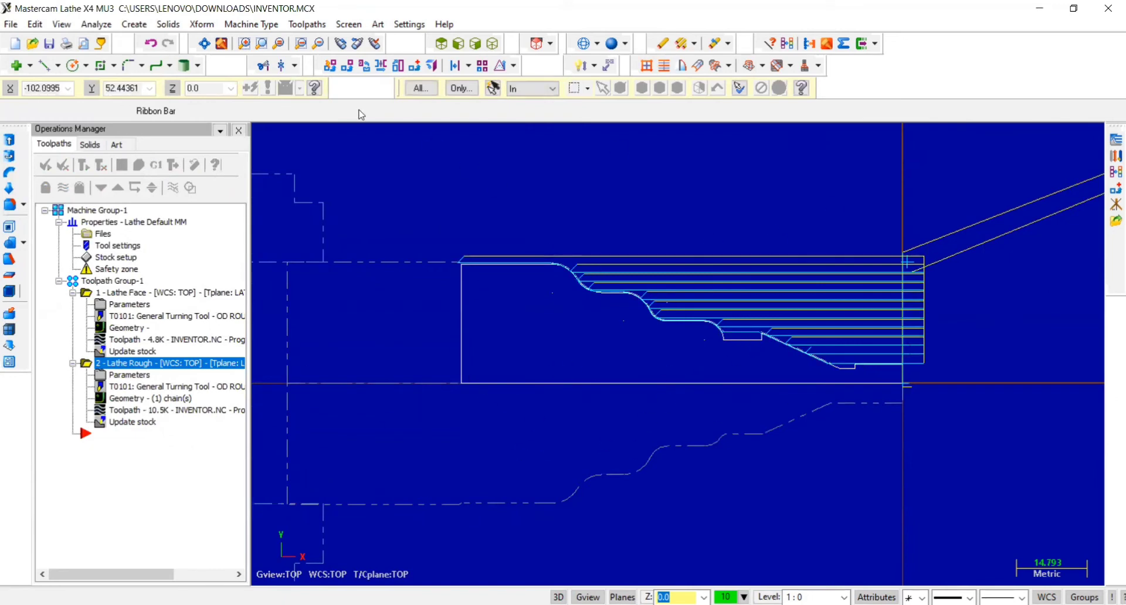
# Start a finish toolpath and chain the same outer profile from the front line to the large-diameter rear line
pyautogui.click(300, 26)
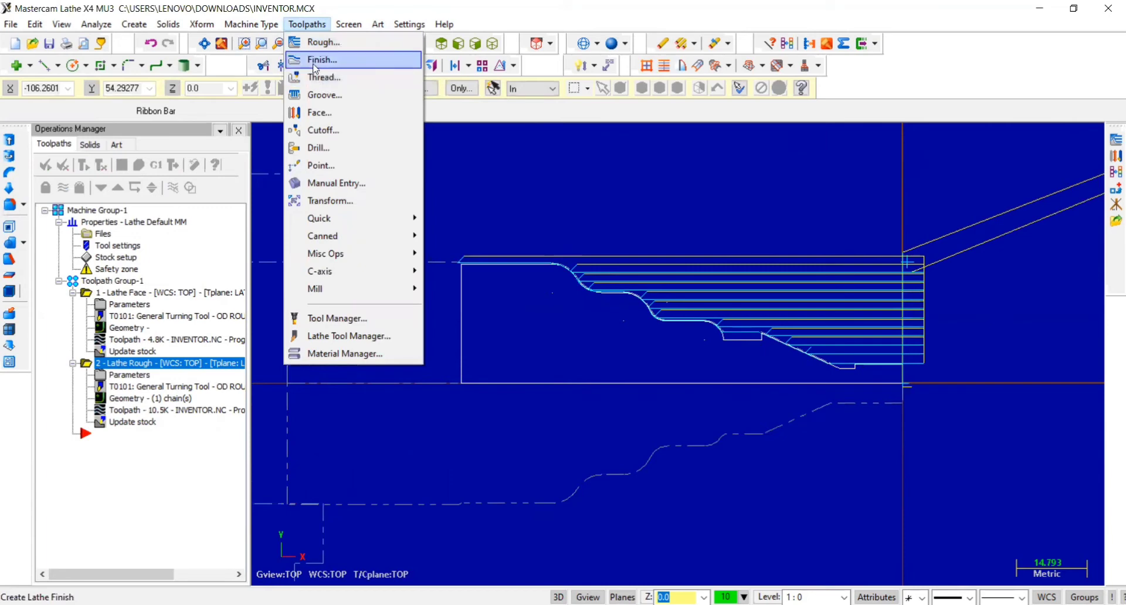
pyautogui.click(315, 61)
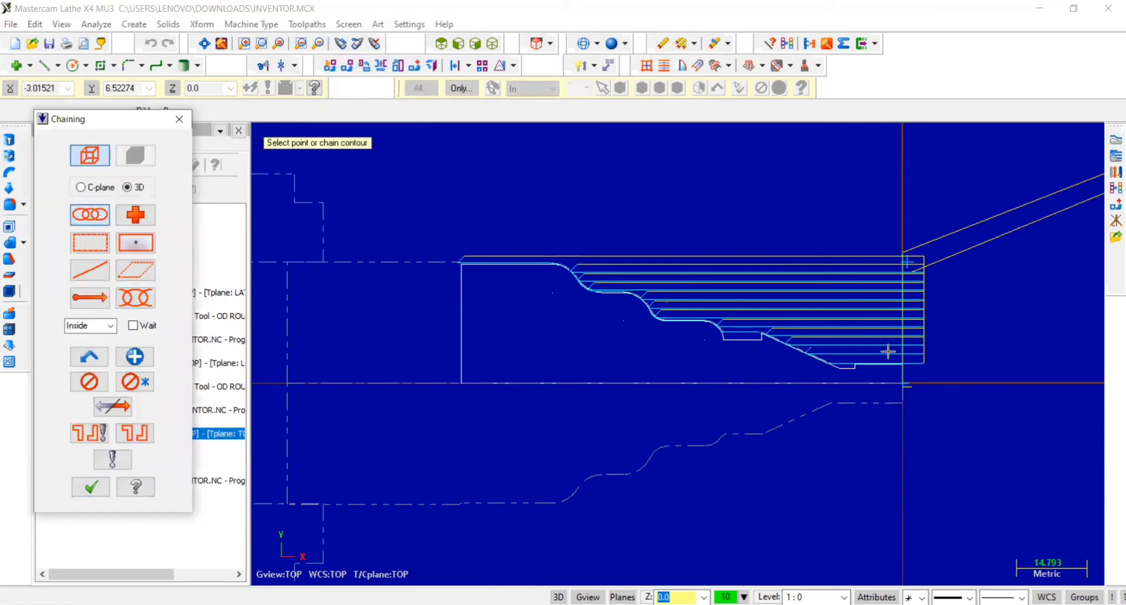
pyautogui.scroll(-2, 889, 352)
pyautogui.scroll(5, 889, 352)
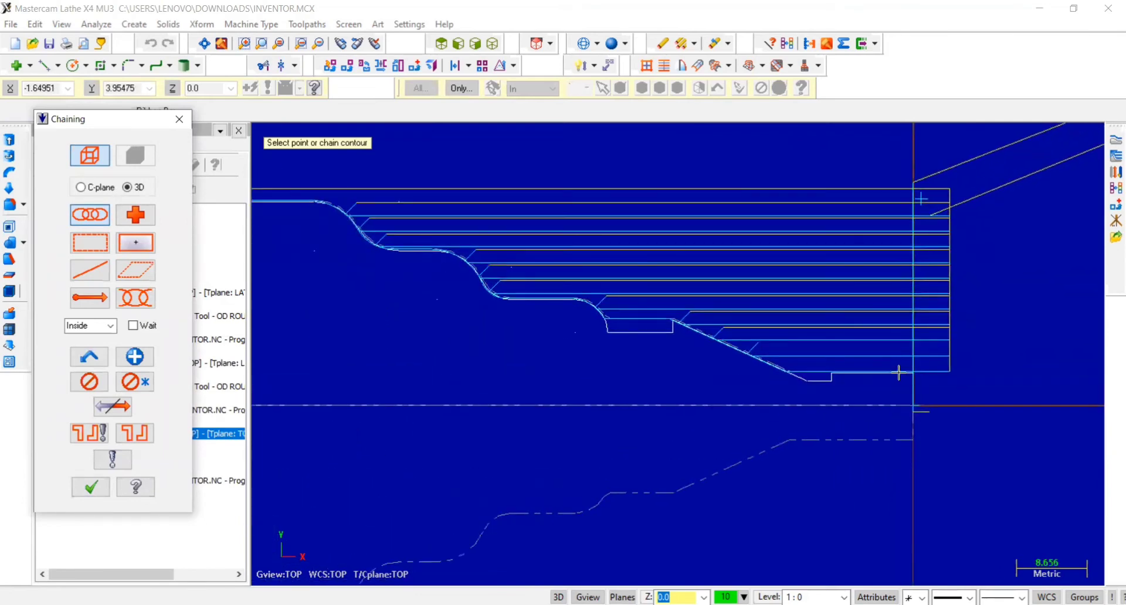
pyautogui.scroll(-3, 899, 373)
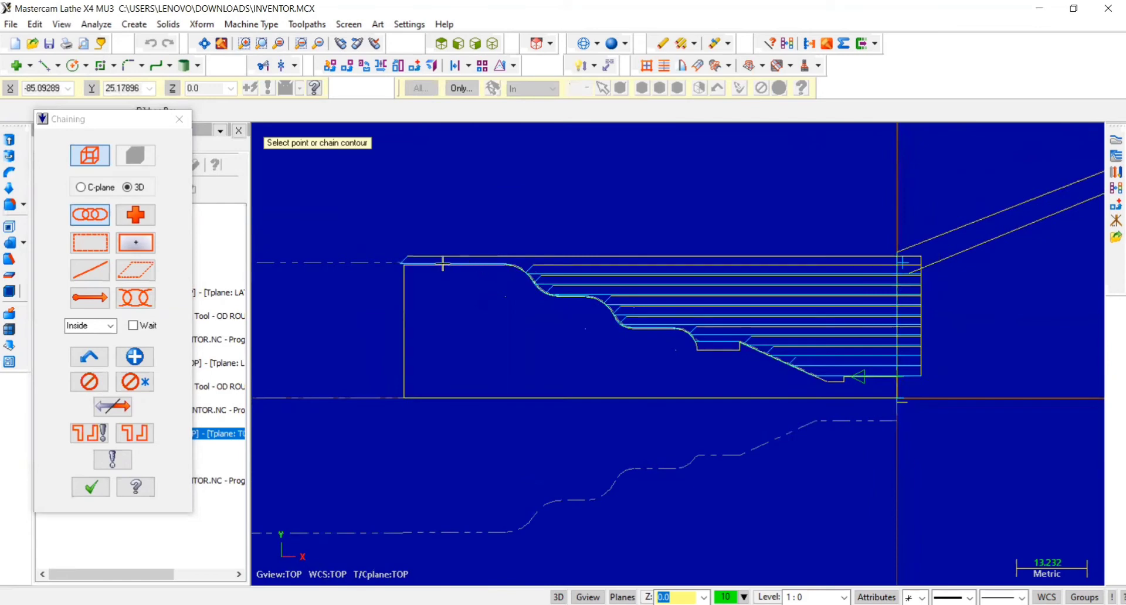
pyautogui.click(421, 264)
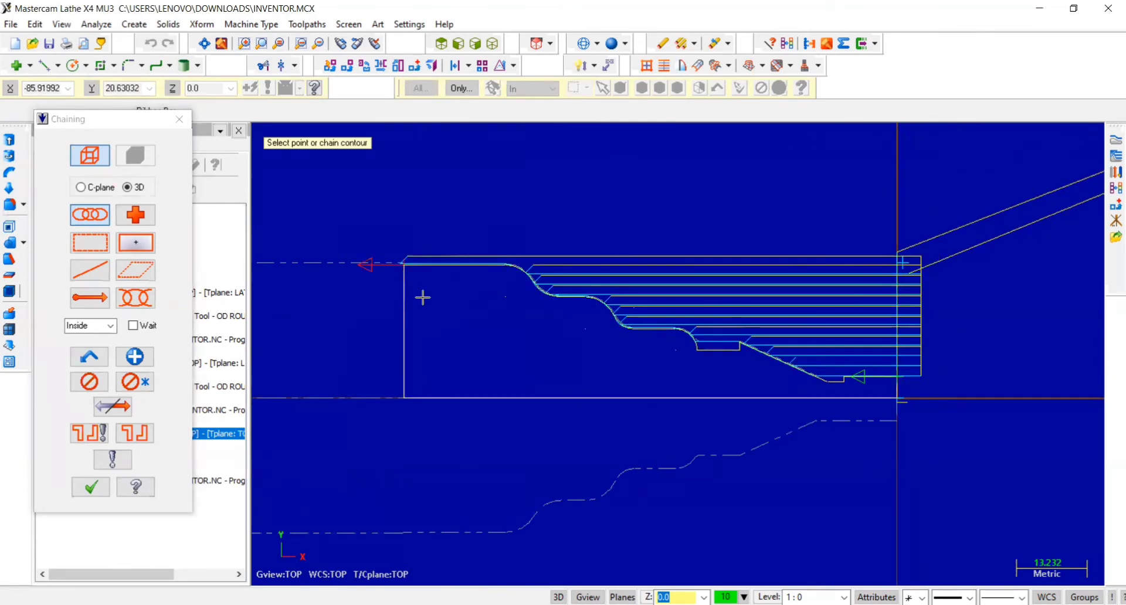
pyautogui.scroll(-1, 422, 300)
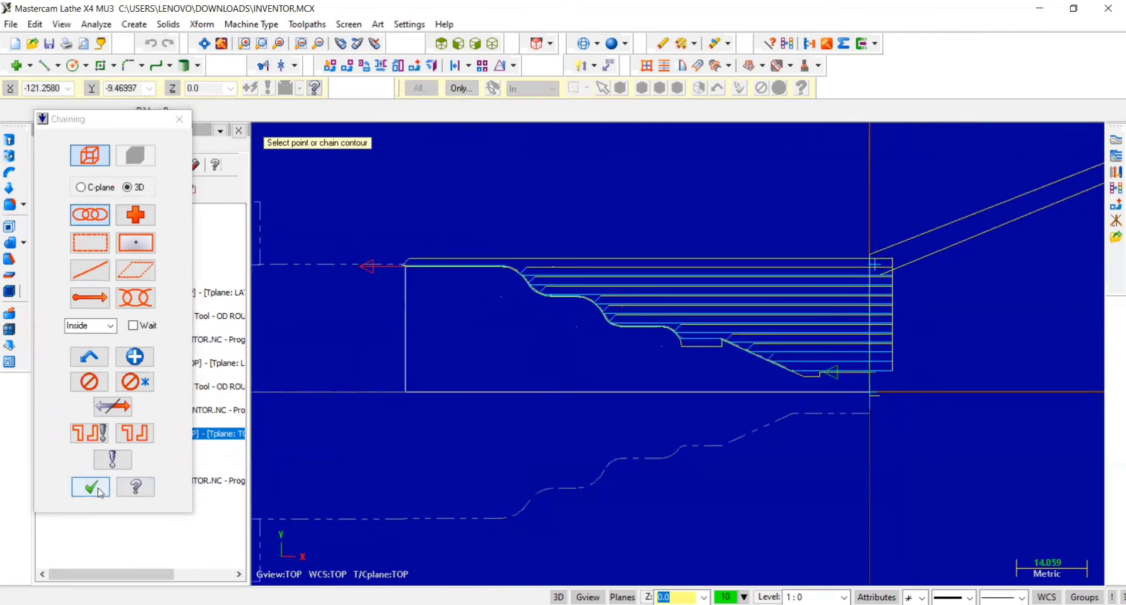
pyautogui.click(91, 487)
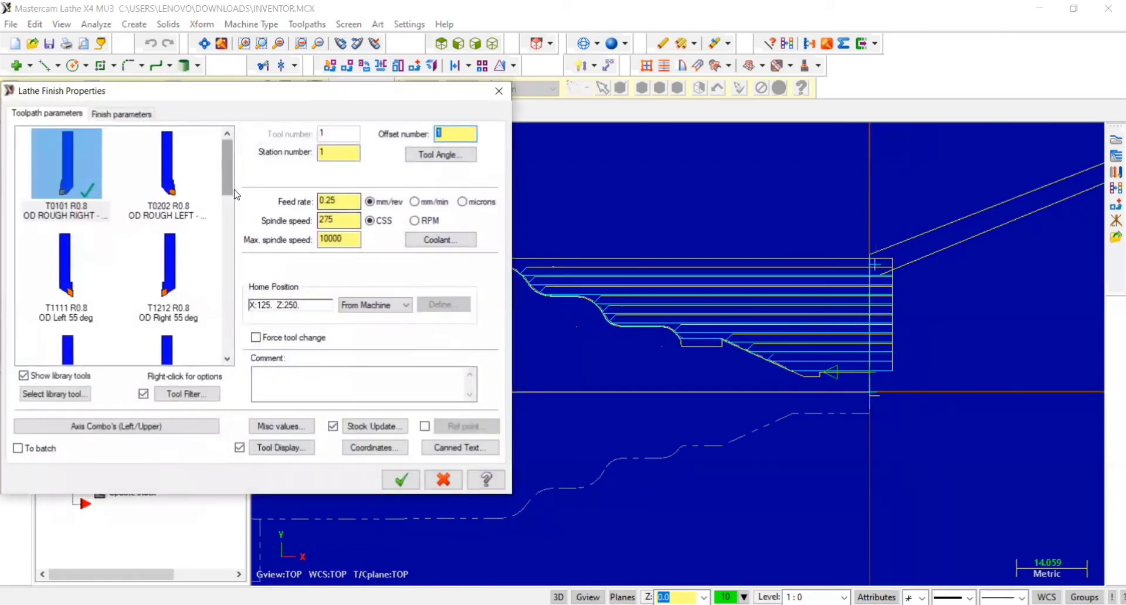
# Choose the T2121 R0.8 OD Finish Right 35-degree tool for the finishing operation
pyautogui.moveTo(226, 167); pyautogui.dragTo(227, 194)
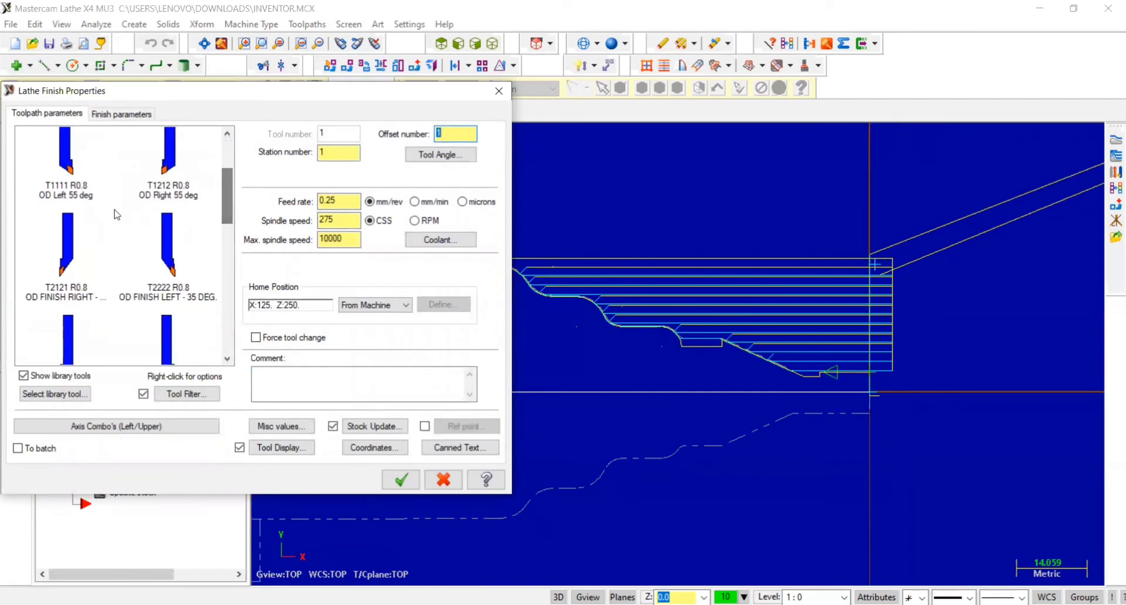
pyautogui.click(69, 260)
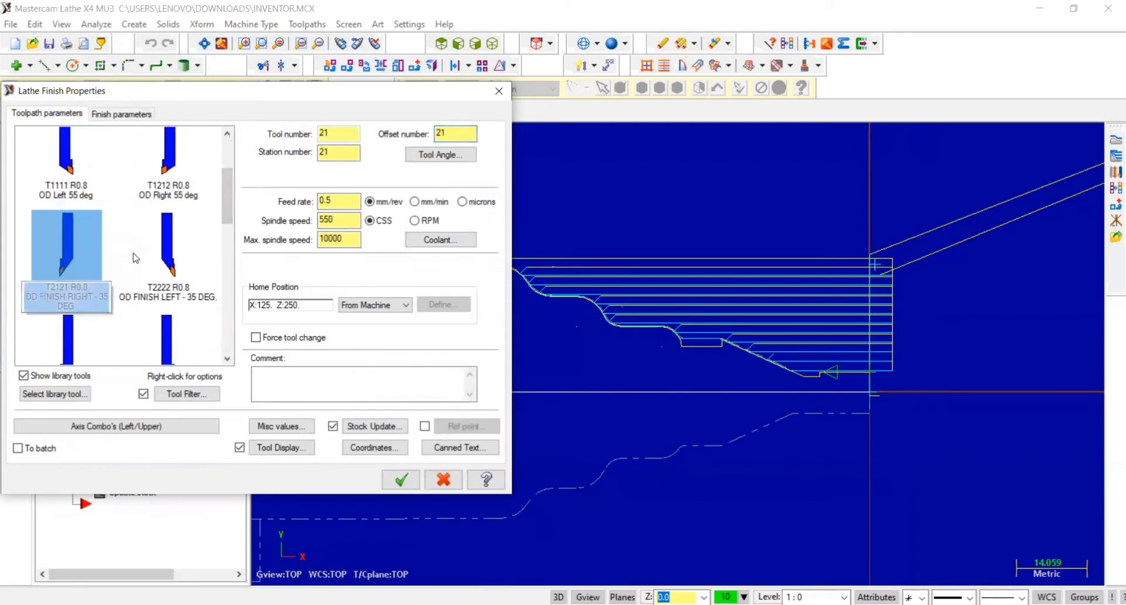
pyautogui.scroll(3, 129, 254)
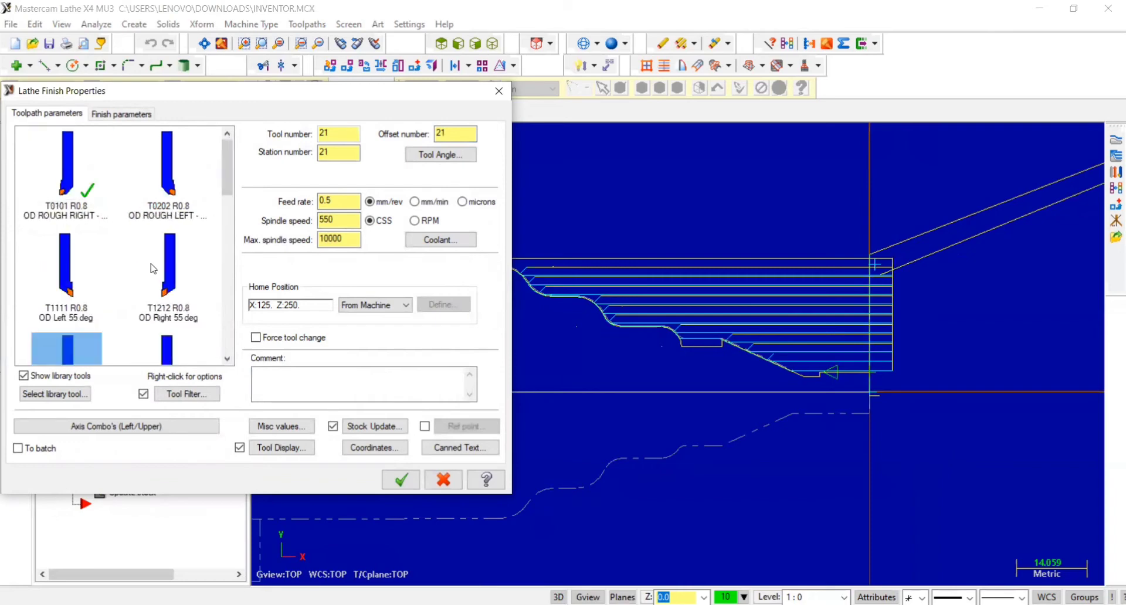
pyautogui.scroll(-2, 152, 268)
pyautogui.scroll(2, 148, 266)
# Set the finishing tool's tool, station and offset numbers to 1 and its spindle speed to 560 RPM
pyautogui.doubleClick(330, 137)
pyautogui.write('1')
pyautogui.press('Tab')
pyautogui.write('1')
pyautogui.doubleClick(444, 135)
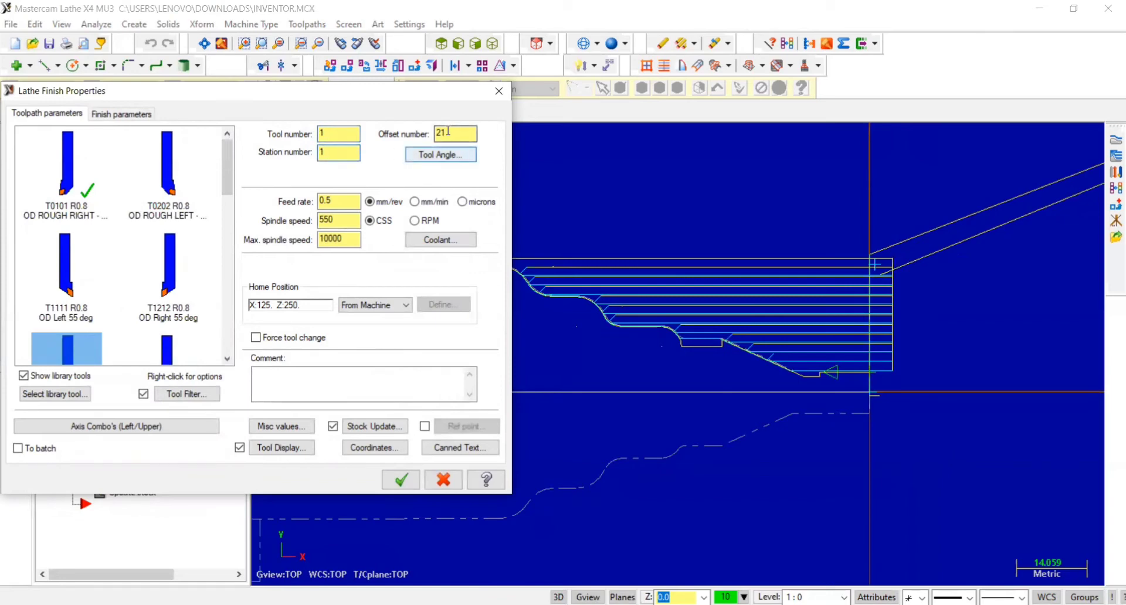
pyautogui.write('1')
pyautogui.moveTo(336, 220); pyautogui.dragTo(326, 220)
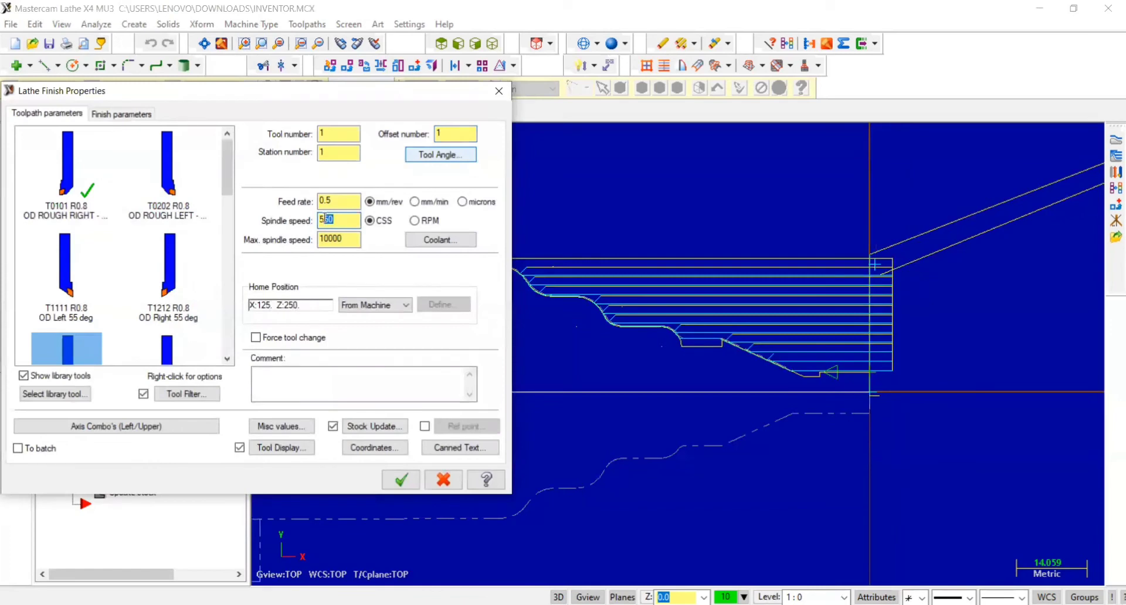
pyautogui.write('6')
pyautogui.click(415, 220)
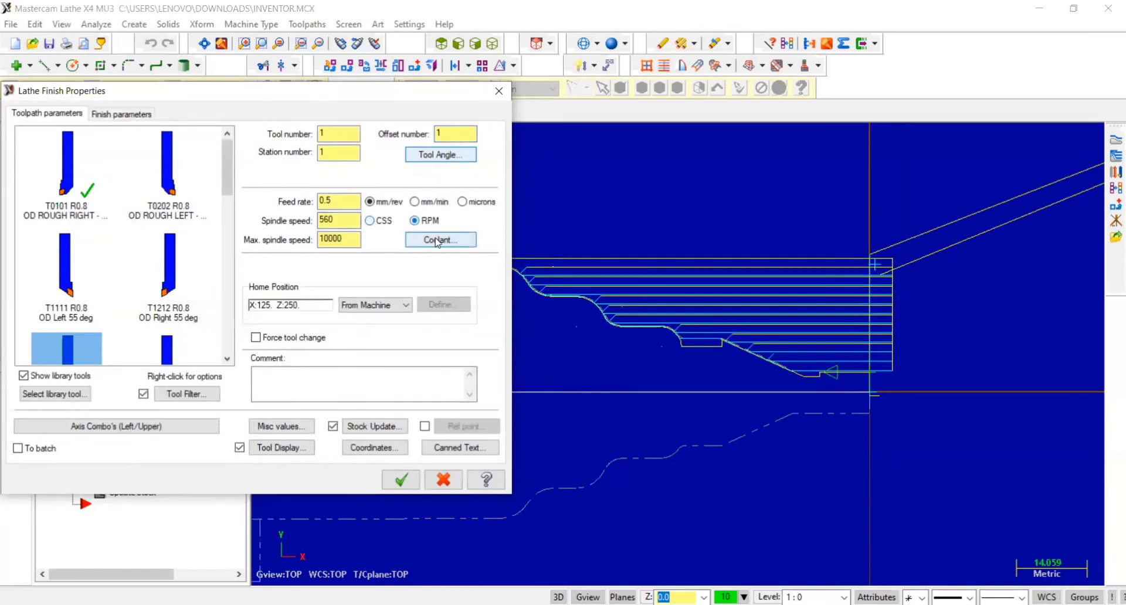
# Turn on flood coolant for the finishing operation and create its toolpath with the default finish parameters
pyautogui.click(437, 241)
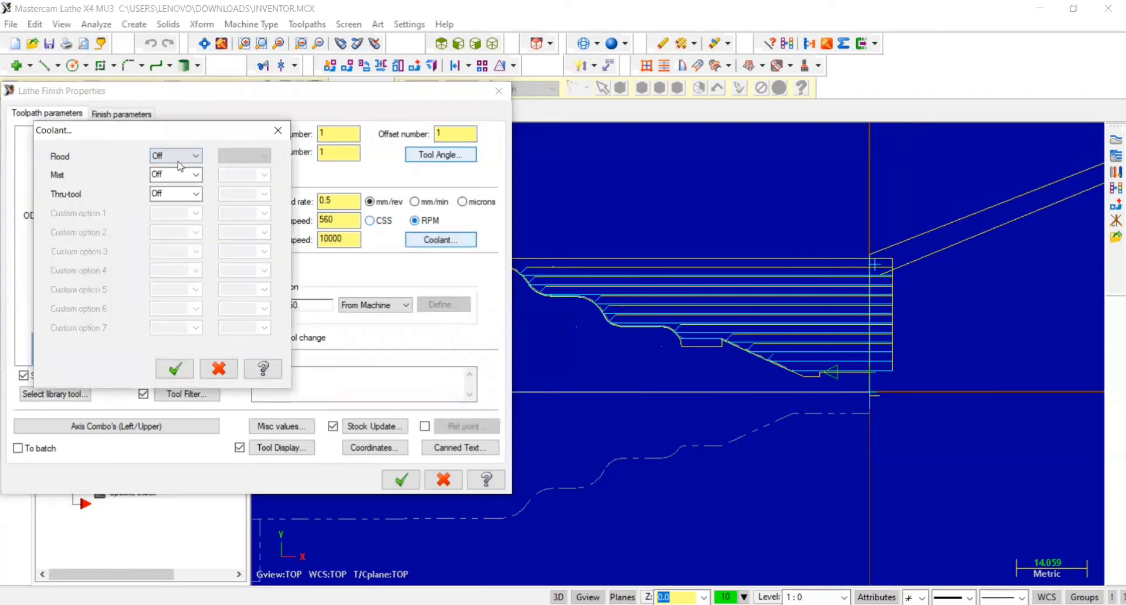
pyautogui.click(179, 155)
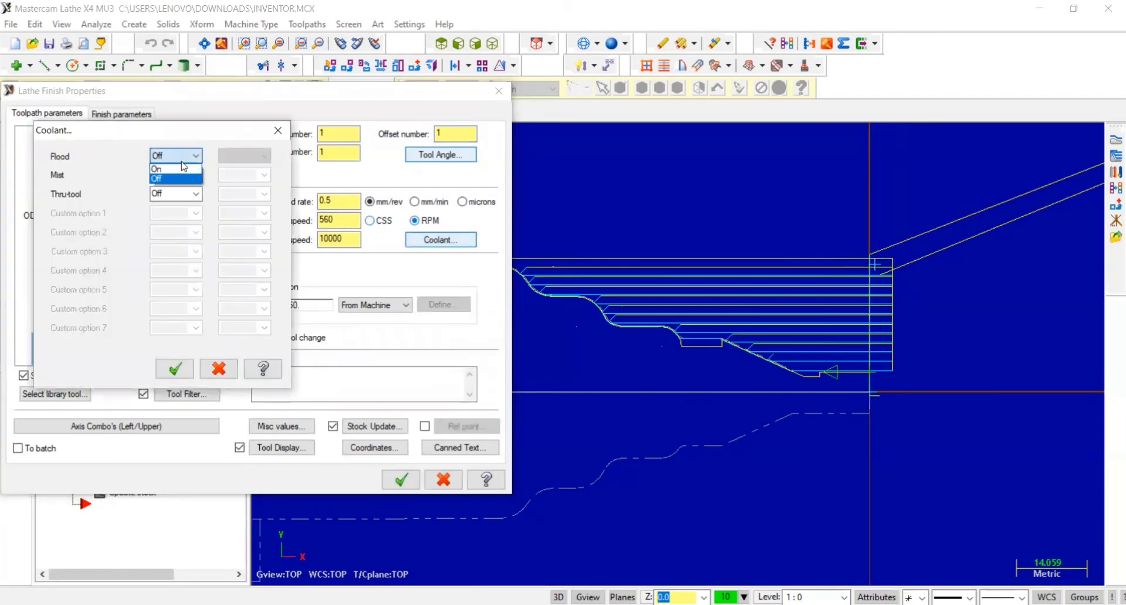
pyautogui.click(174, 370)
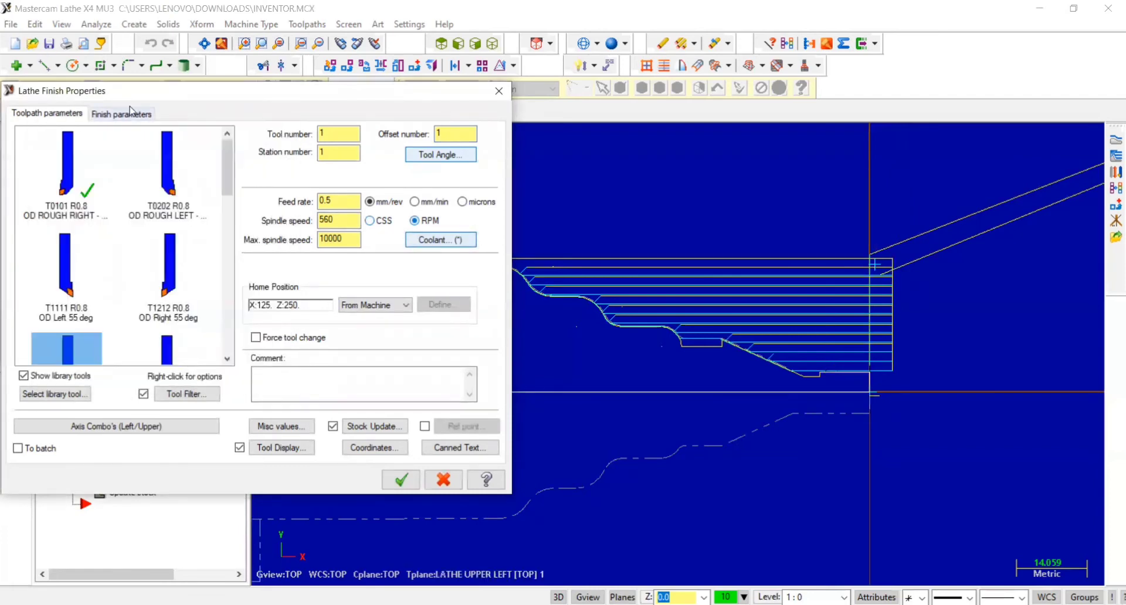
pyautogui.click(130, 115)
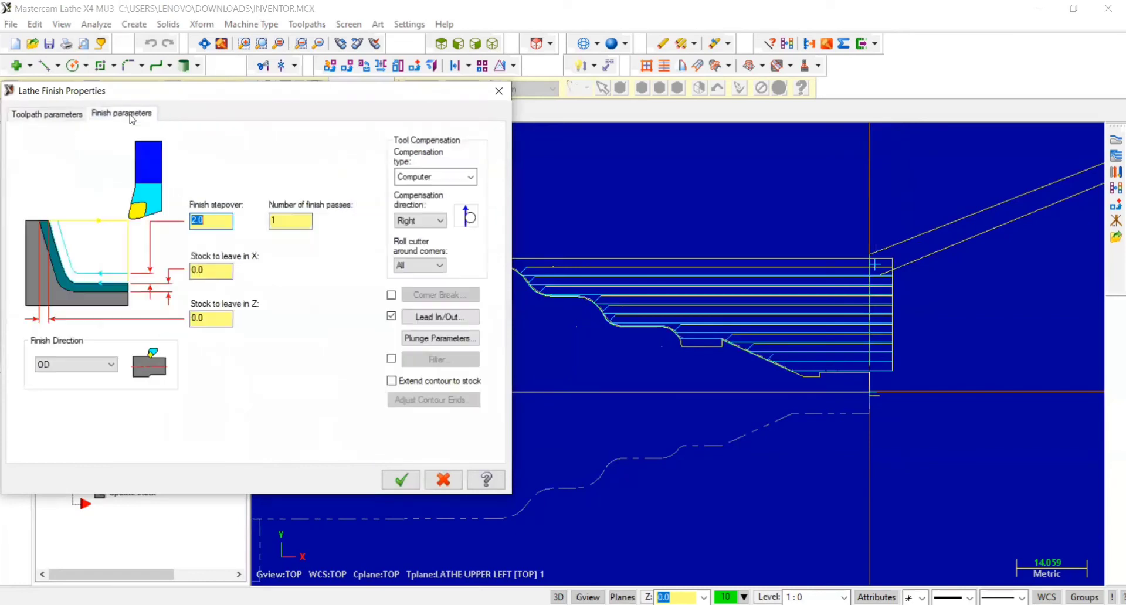
pyautogui.click(402, 481)
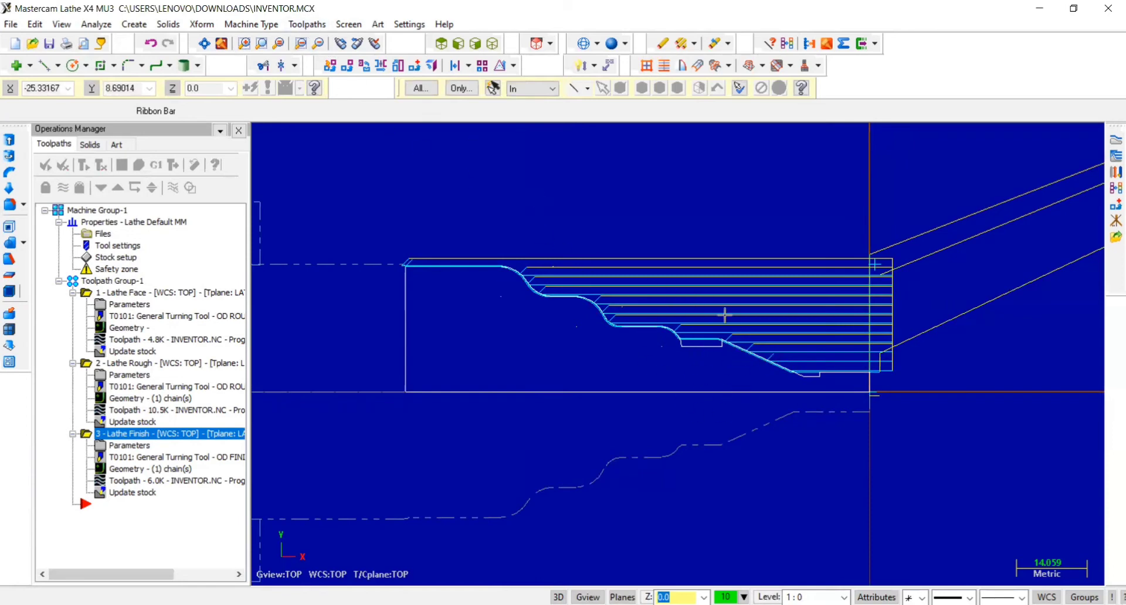
# Start a chain-defined groove toolpath and chain the rear groove from its vertical front wall to the concave arc at its rear
pyautogui.click(307, 24)
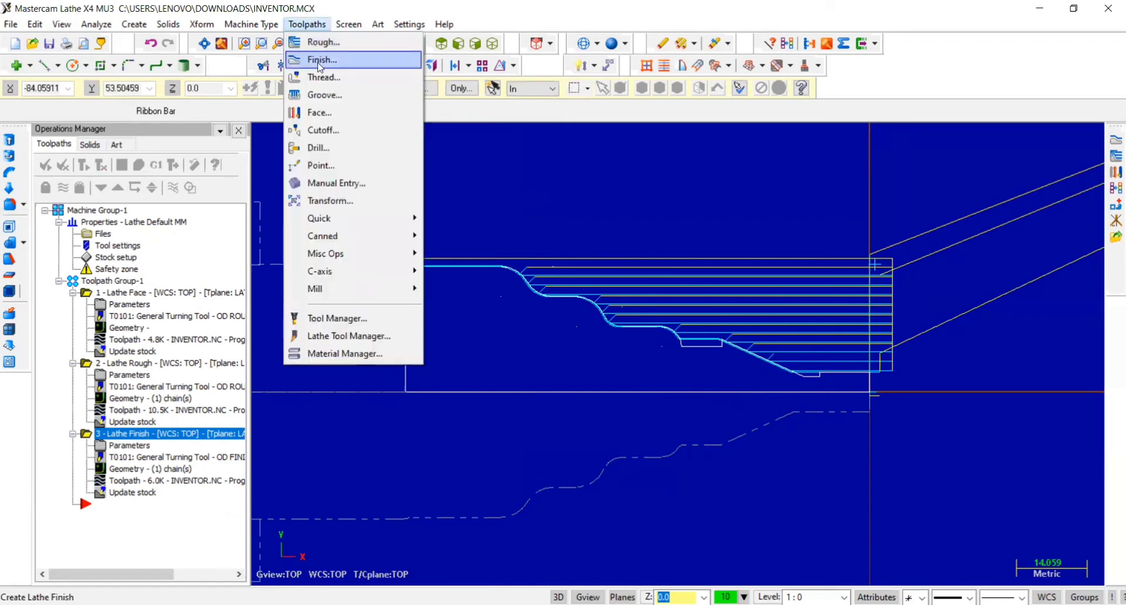
pyautogui.click(314, 97)
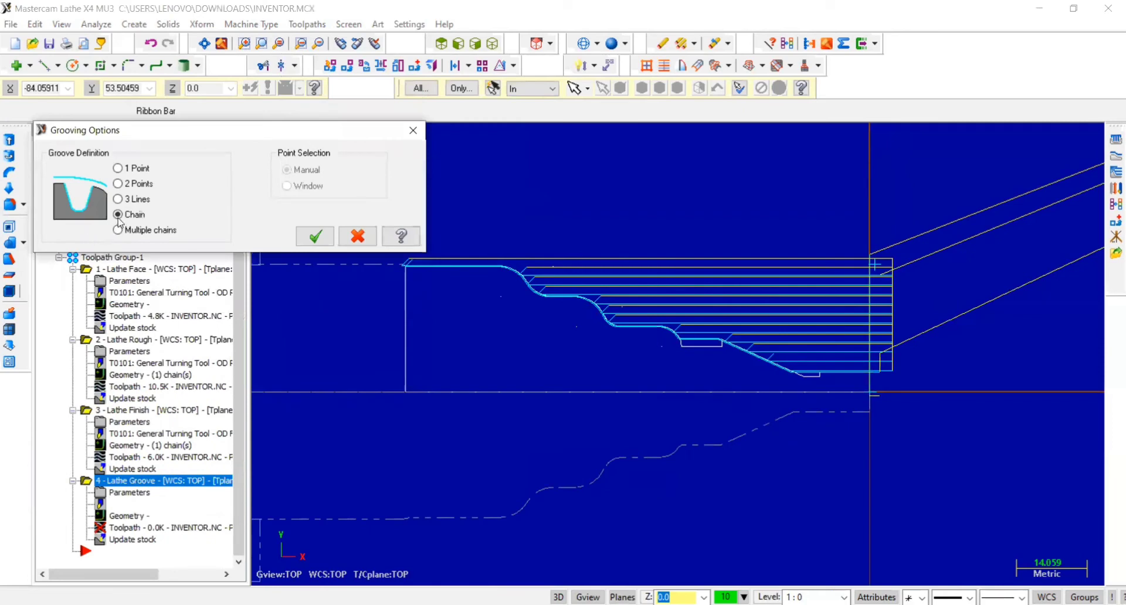
pyautogui.click(317, 236)
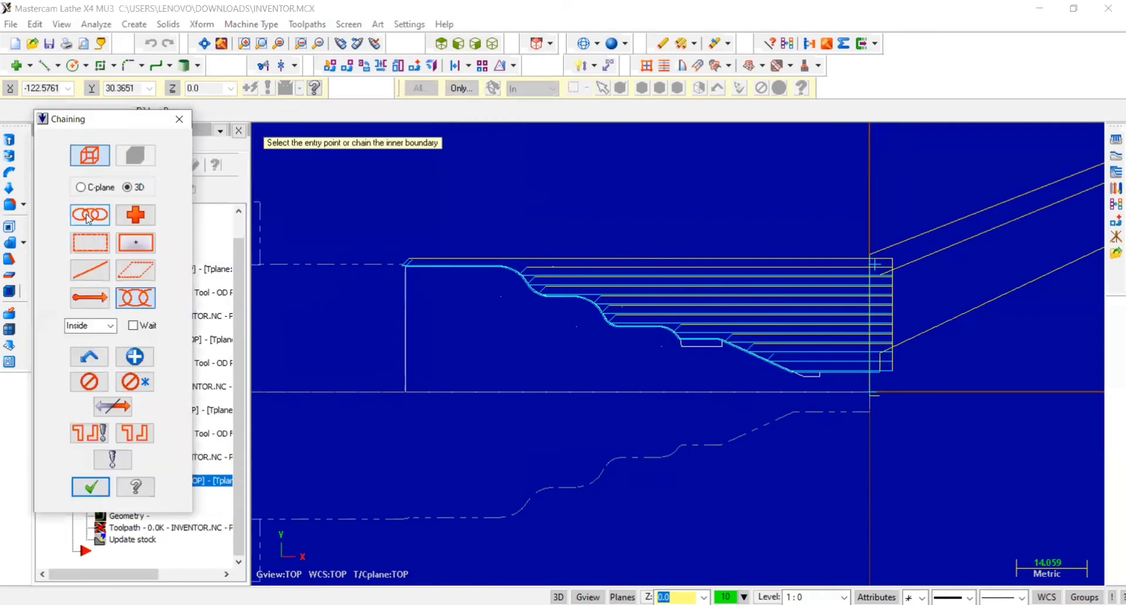
pyautogui.scroll(1, 720, 339)
pyautogui.scroll(9, 720, 338)
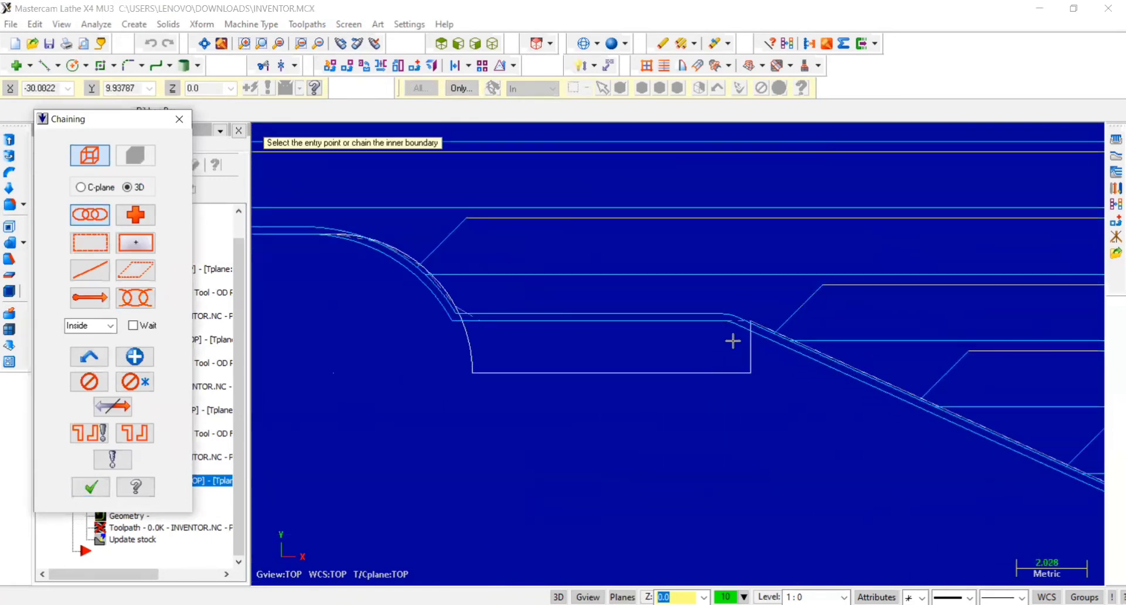
pyautogui.scroll(-1, 733, 340)
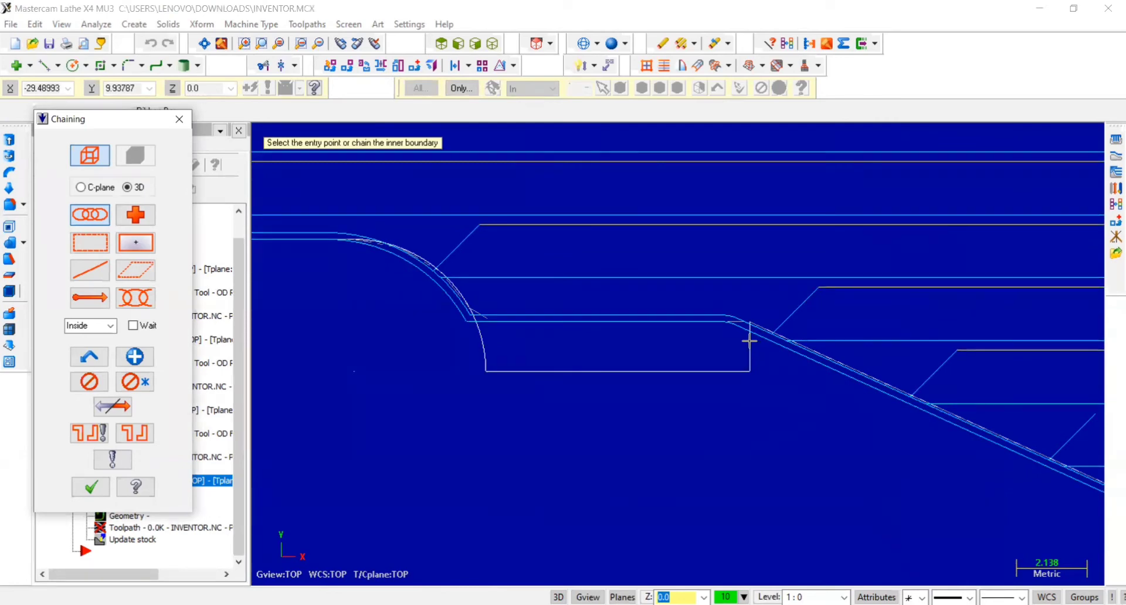
pyautogui.click(750, 341)
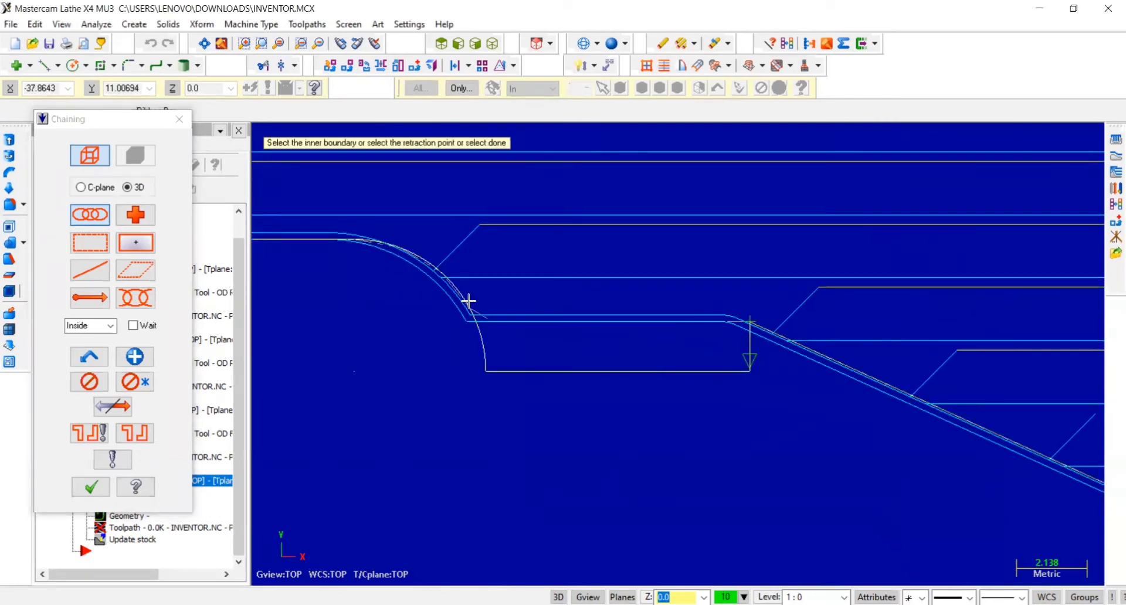
pyautogui.click(404, 252)
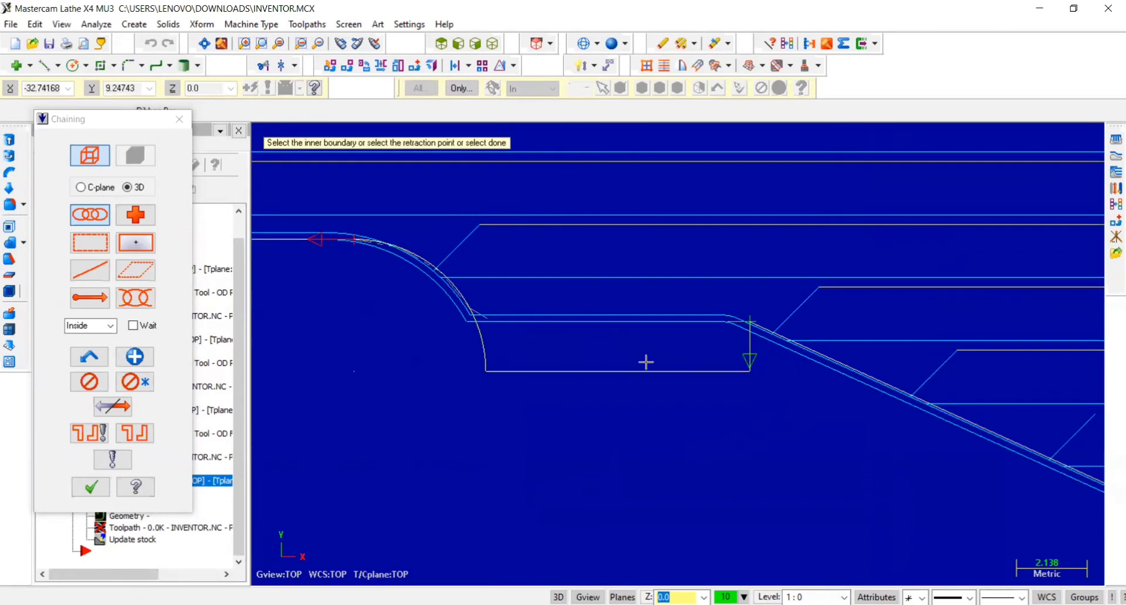
pyautogui.scroll(-3, 654, 360)
pyautogui.scroll(-2, 636, 373)
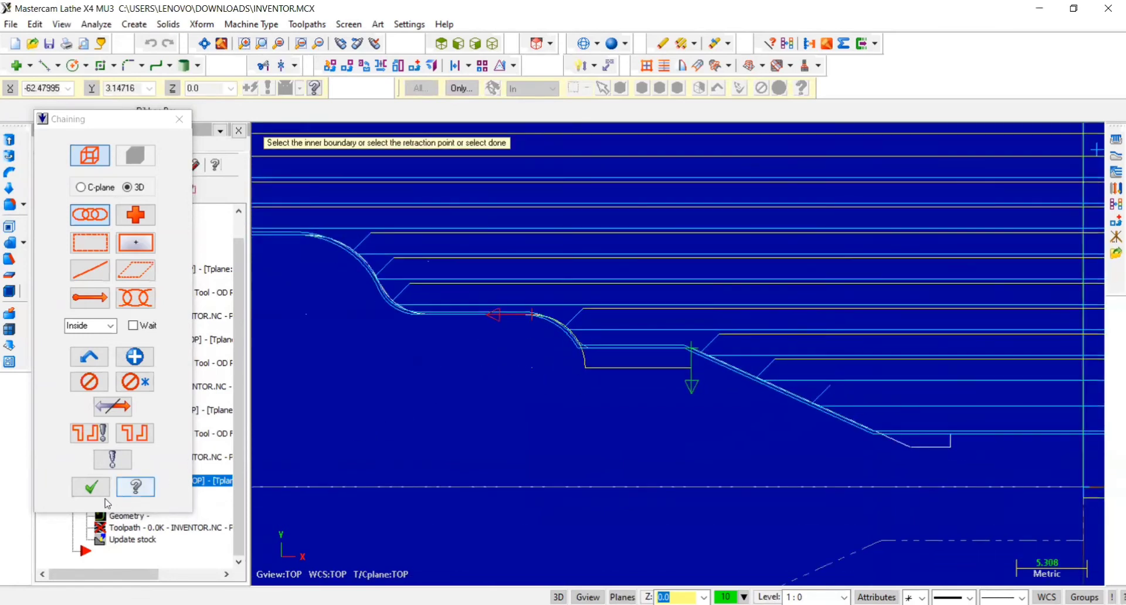
pyautogui.click(94, 486)
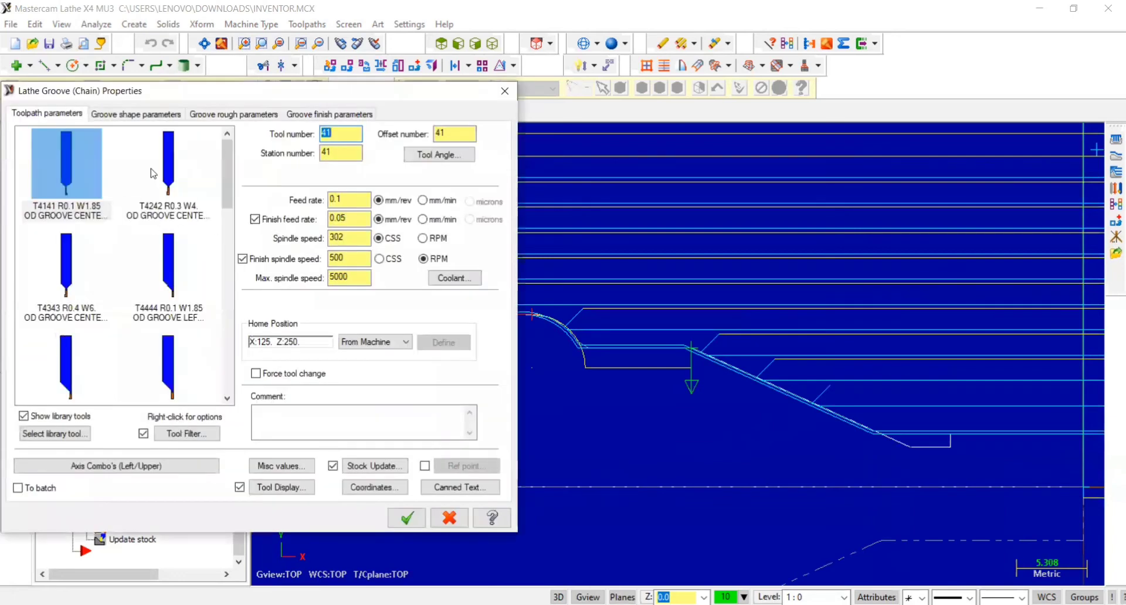
# Choose the T4747 R0.1 W1.85 OD Groove Right Narrow tool and set its tool, station and offset numbers to 2
pyautogui.moveTo(230, 167); pyautogui.dragTo(232, 217)
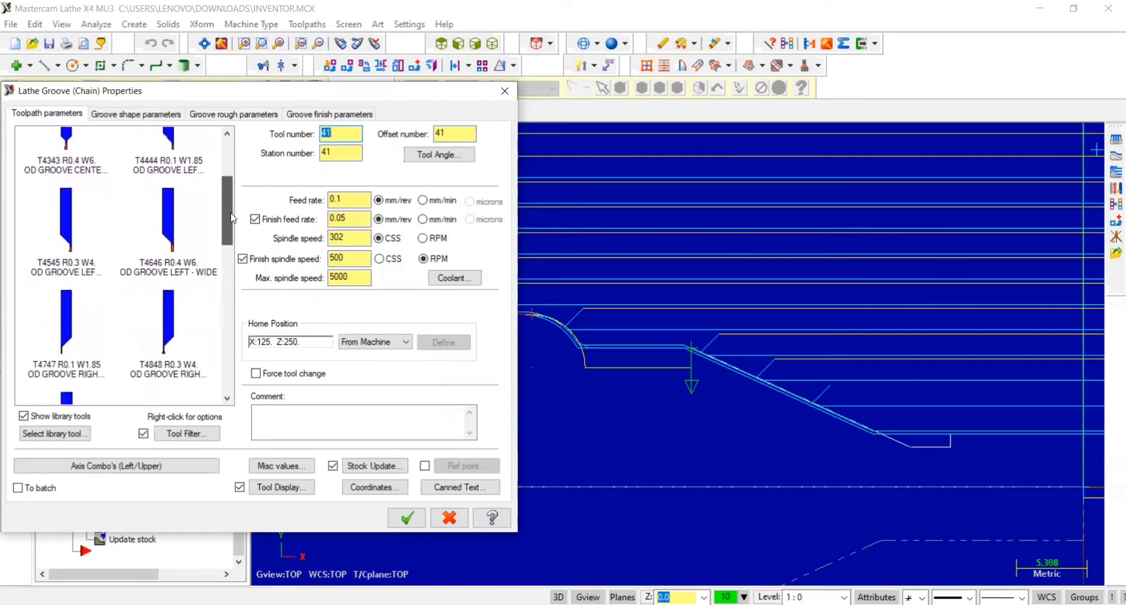
pyautogui.click(65, 337)
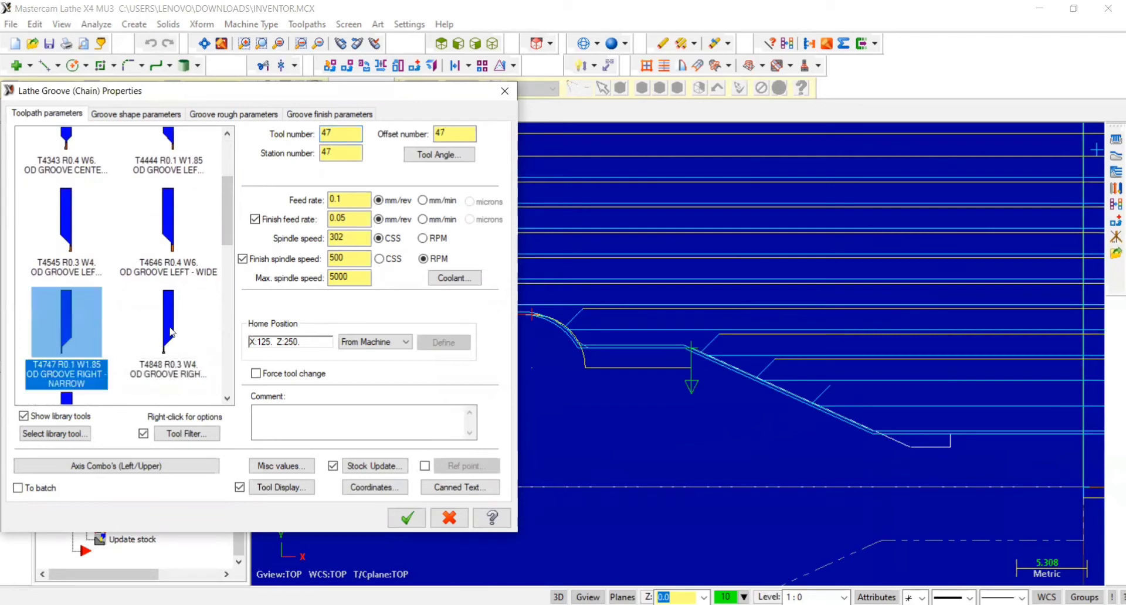
pyautogui.scroll(3, 168, 221)
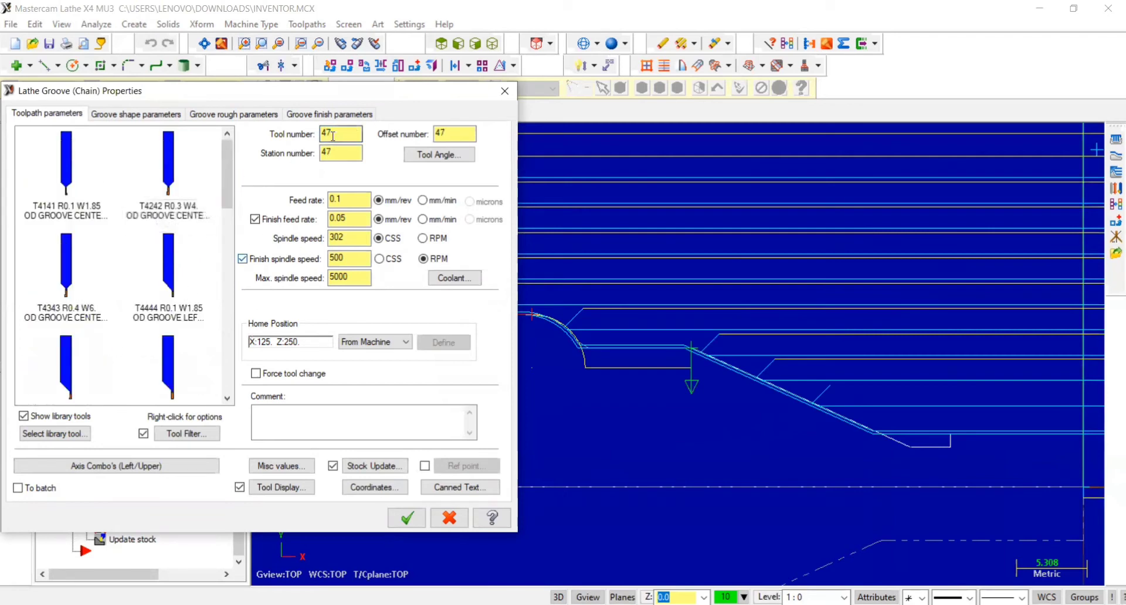
pyautogui.moveTo(333, 134); pyautogui.dragTo(318, 154)
pyautogui.write('22')
pyautogui.moveTo(473, 134); pyautogui.dragTo(435, 134)
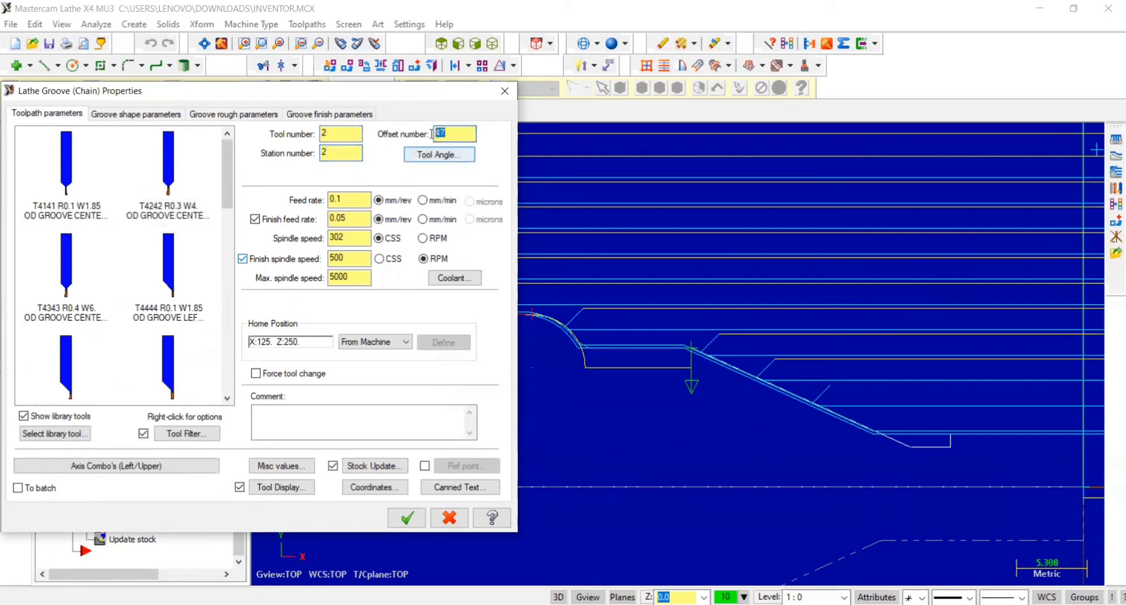
pyautogui.write('2')
# Set the grooving spindle speed to 400 RPM and turn on flood coolant
pyautogui.moveTo(349, 235); pyautogui.dragTo(337, 235)
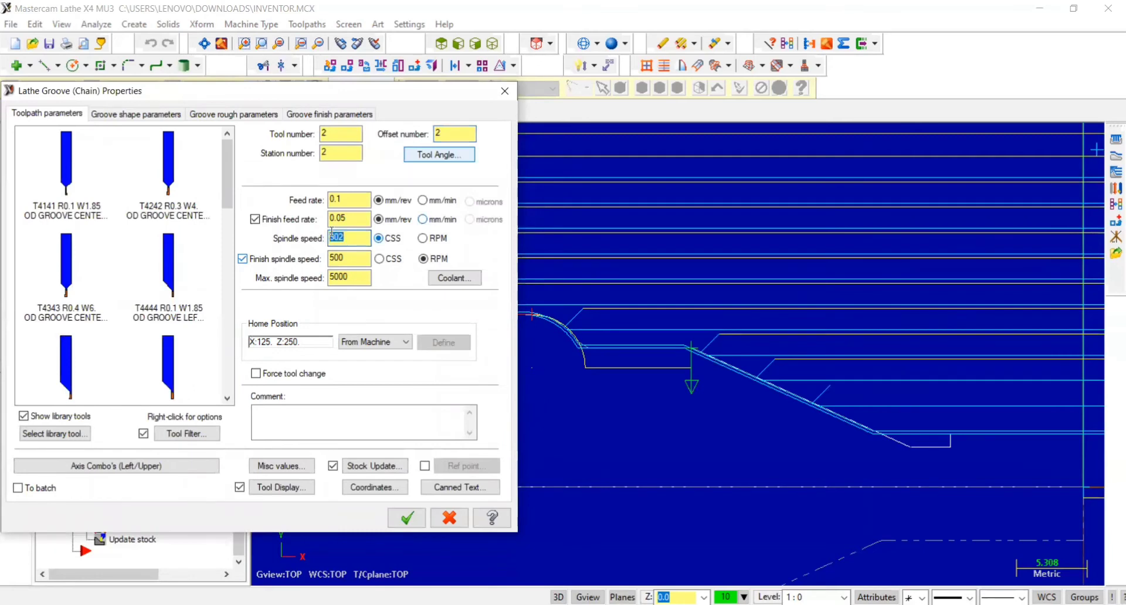
pyautogui.write('400')
pyautogui.click(455, 278)
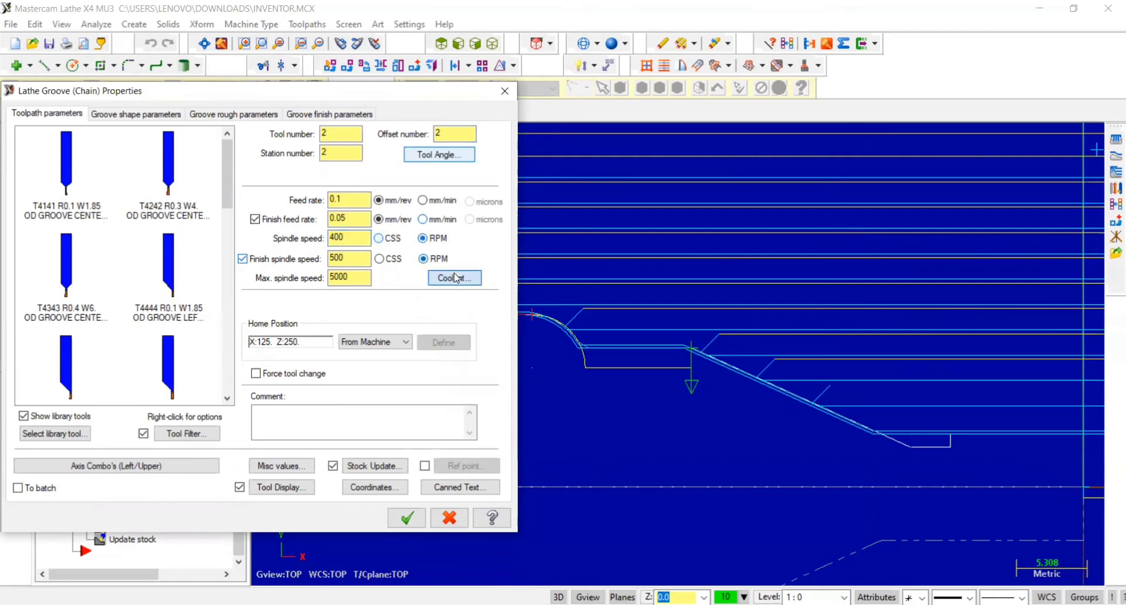
pyautogui.click(196, 156)
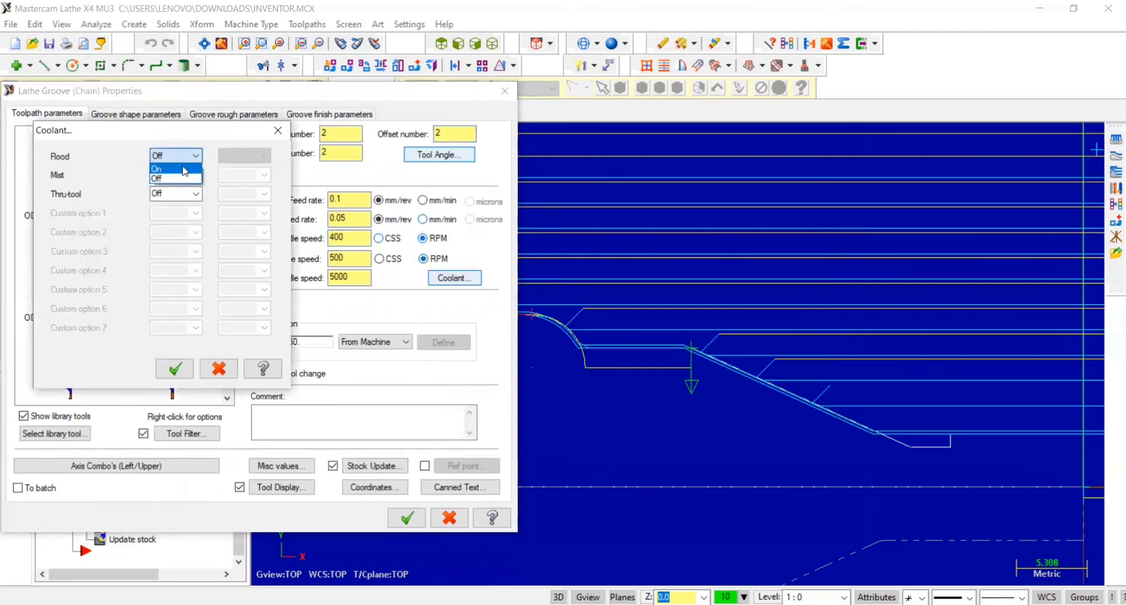
pyautogui.click(188, 176)
pyautogui.click(175, 368)
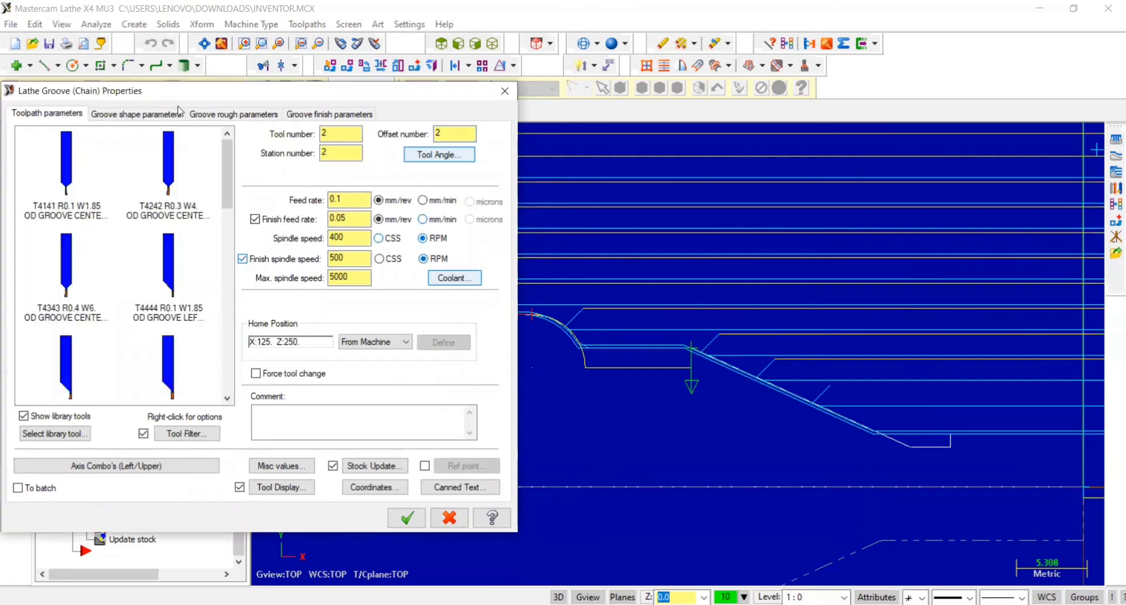
# Set the groove's rough step to Step amount with smooth walls, and create the toolpath with the default finish parameters
pyautogui.click(204, 117)
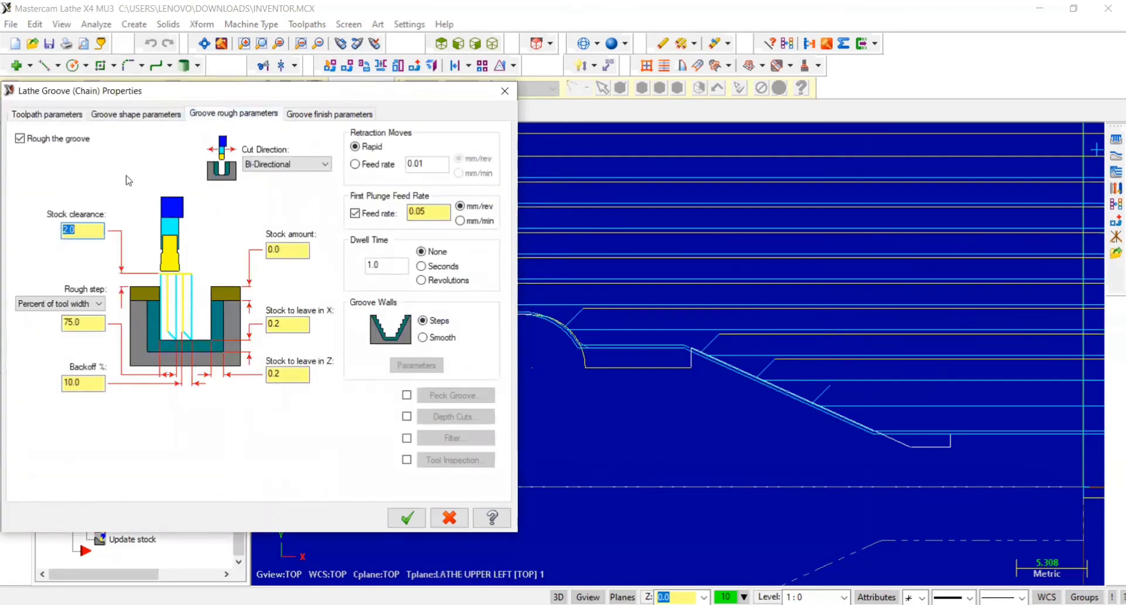
pyautogui.click(79, 303)
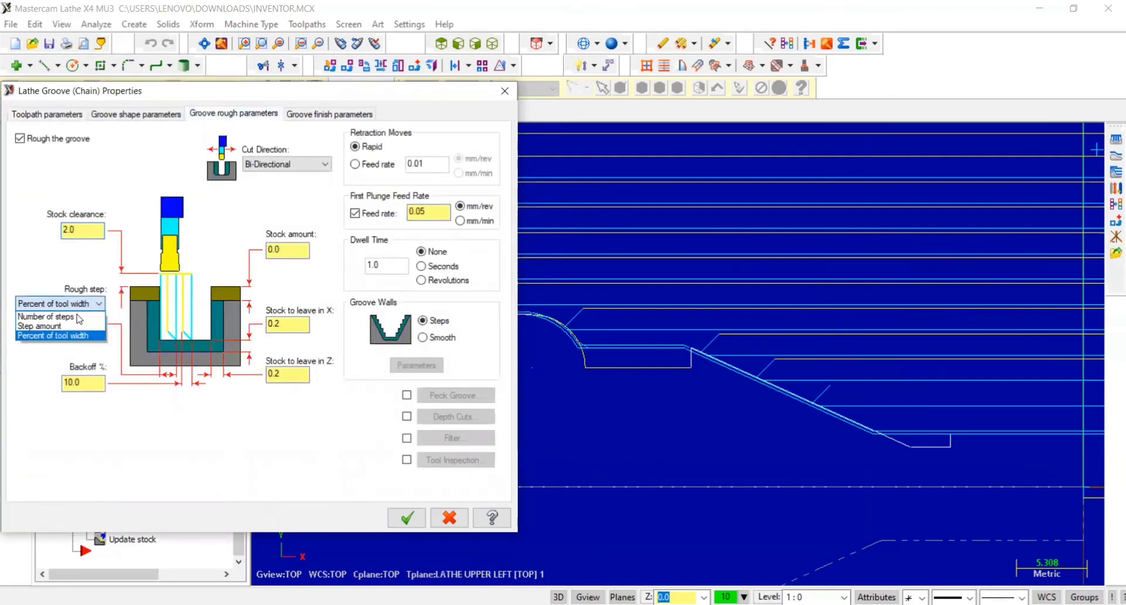
pyautogui.click(50, 330)
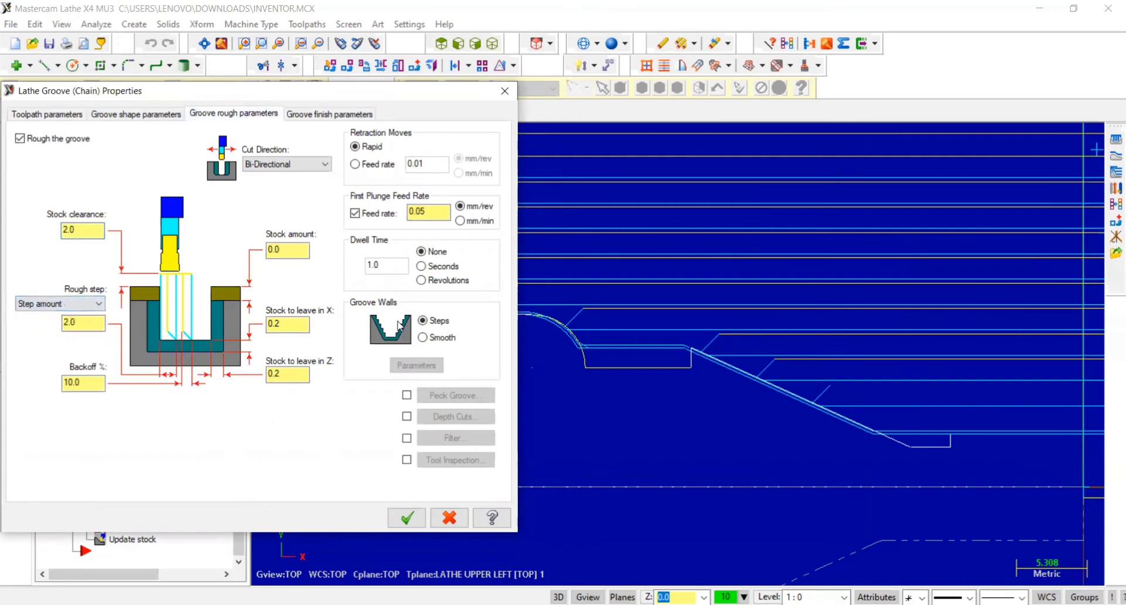
pyautogui.click(423, 338)
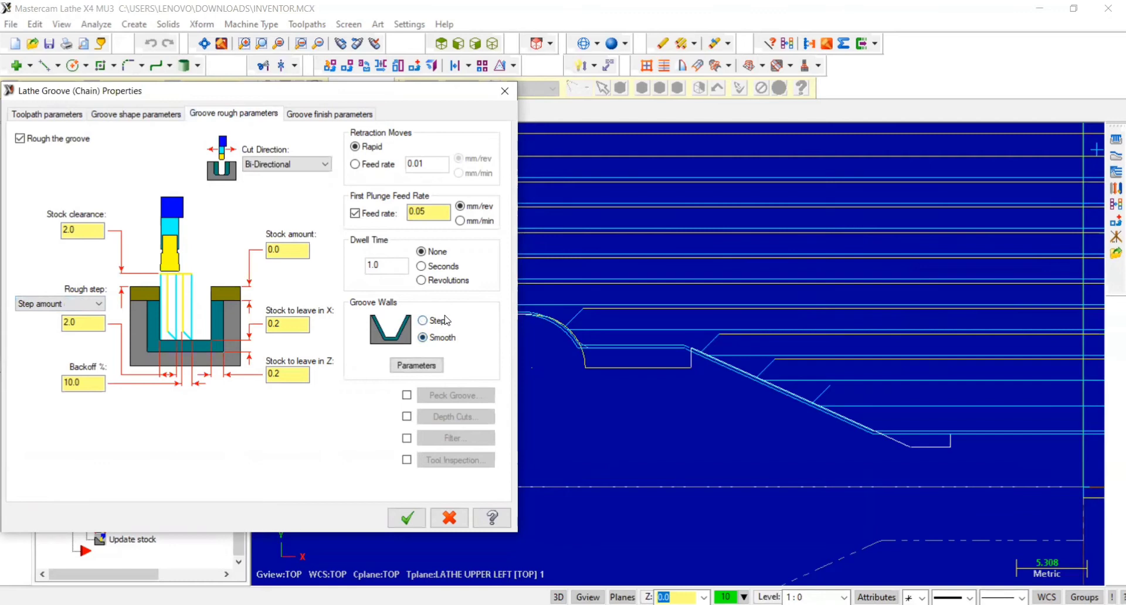
pyautogui.click(309, 115)
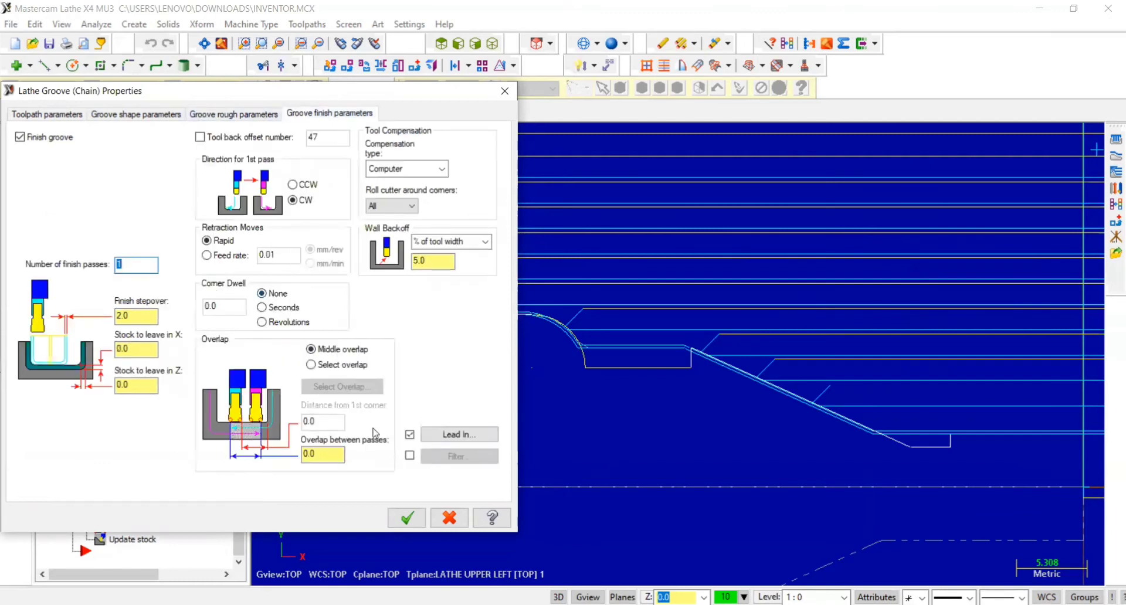
pyautogui.click(407, 517)
# Examine the generated groove toolpath and the small undercut still uncut near the front of the profile
pyautogui.scroll(-9, 604, 392)
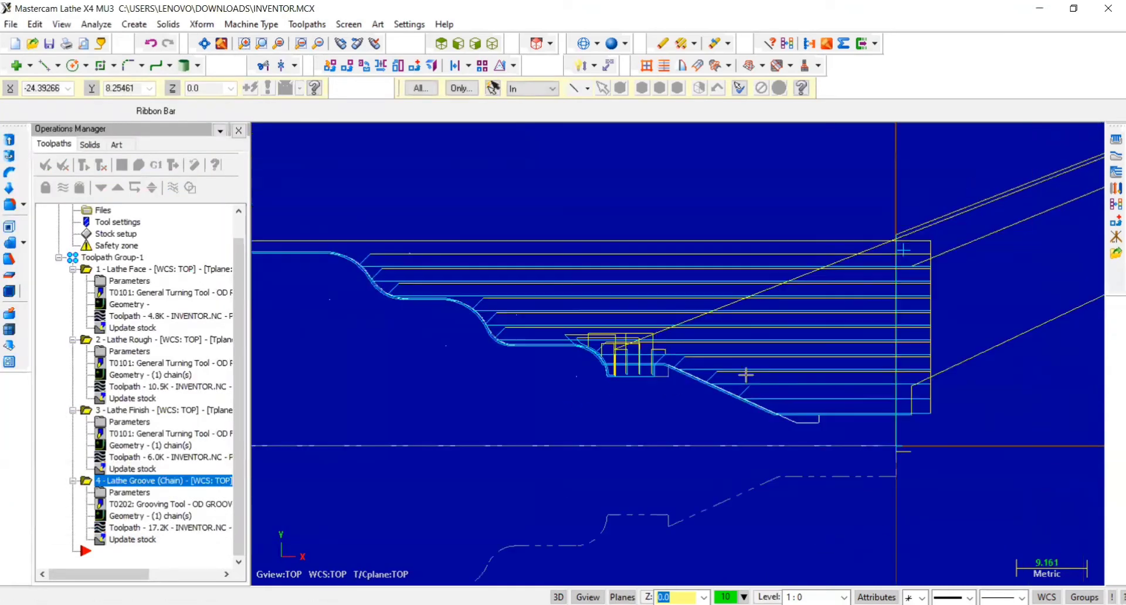
pyautogui.scroll(5, 618, 339)
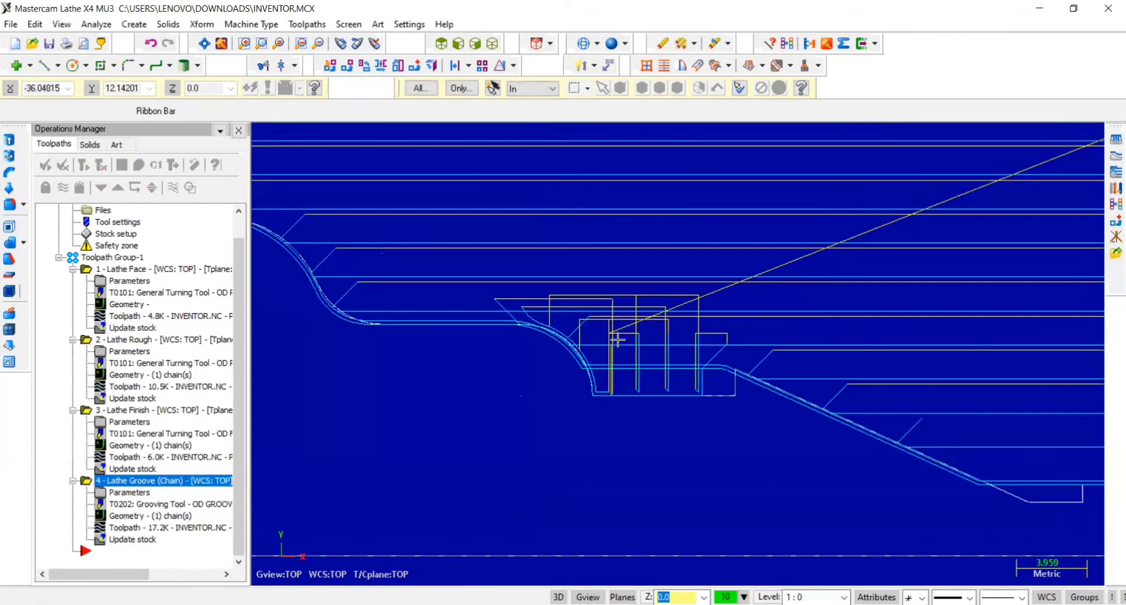
pyautogui.scroll(-1, 617, 339)
pyautogui.scroll(-3, 938, 407)
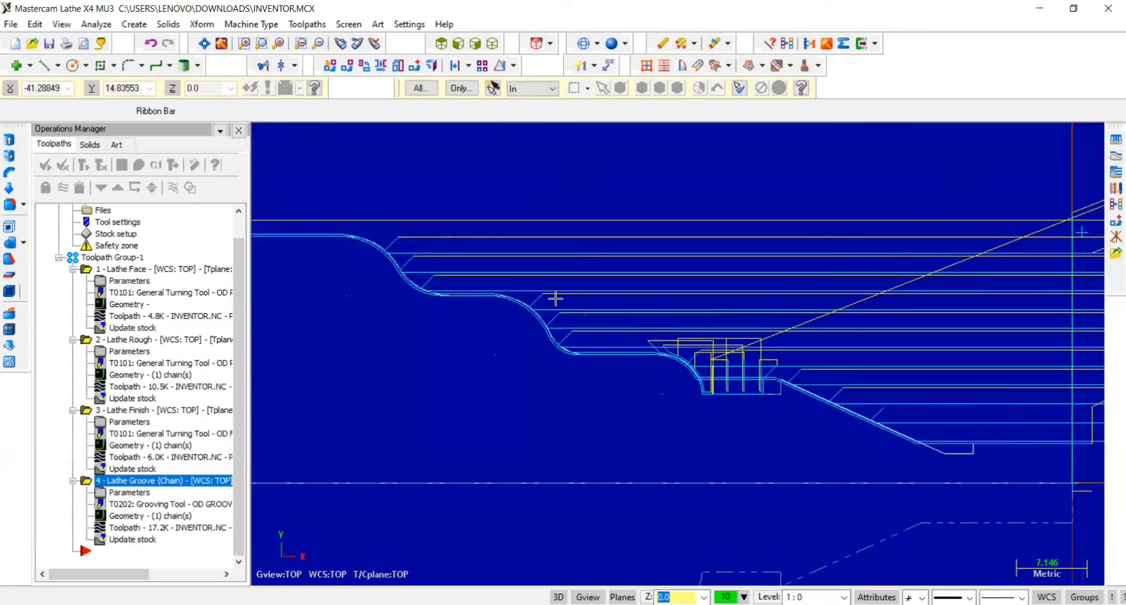
pyautogui.scroll(-2, 556, 299)
pyautogui.scroll(-2, 369, 244)
pyautogui.scroll(2, 727, 348)
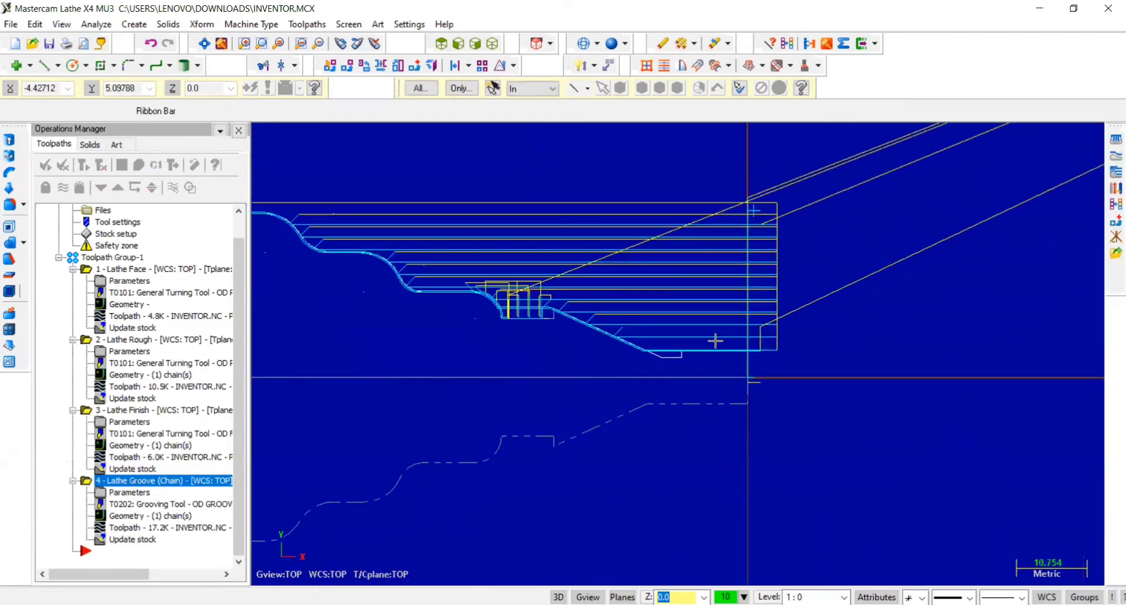
pyautogui.scroll(2, 701, 324)
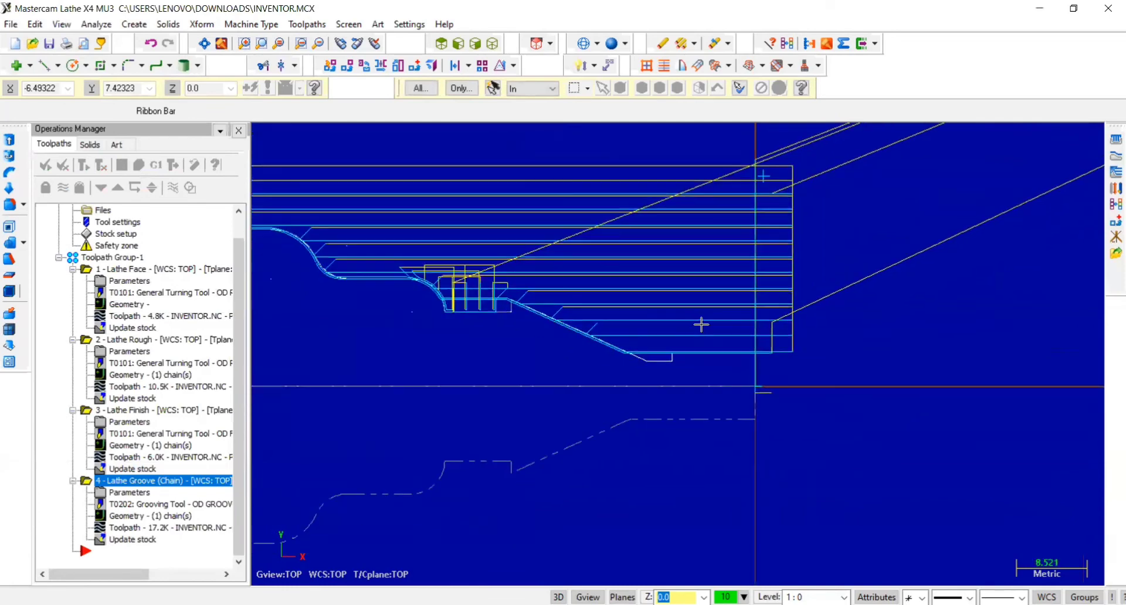
pyautogui.scroll(2, 701, 325)
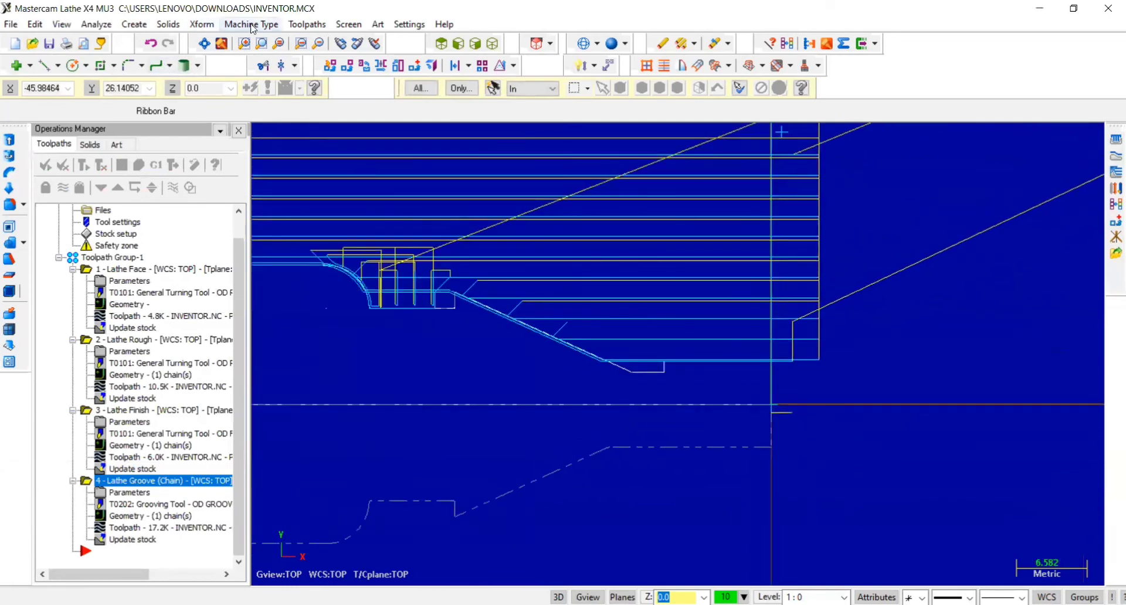
# Start a second chain-defined groove toolpath and chain the small front undercut from its vertical wall to its floor line
pyautogui.click(321, 28)
pyautogui.click(320, 94)
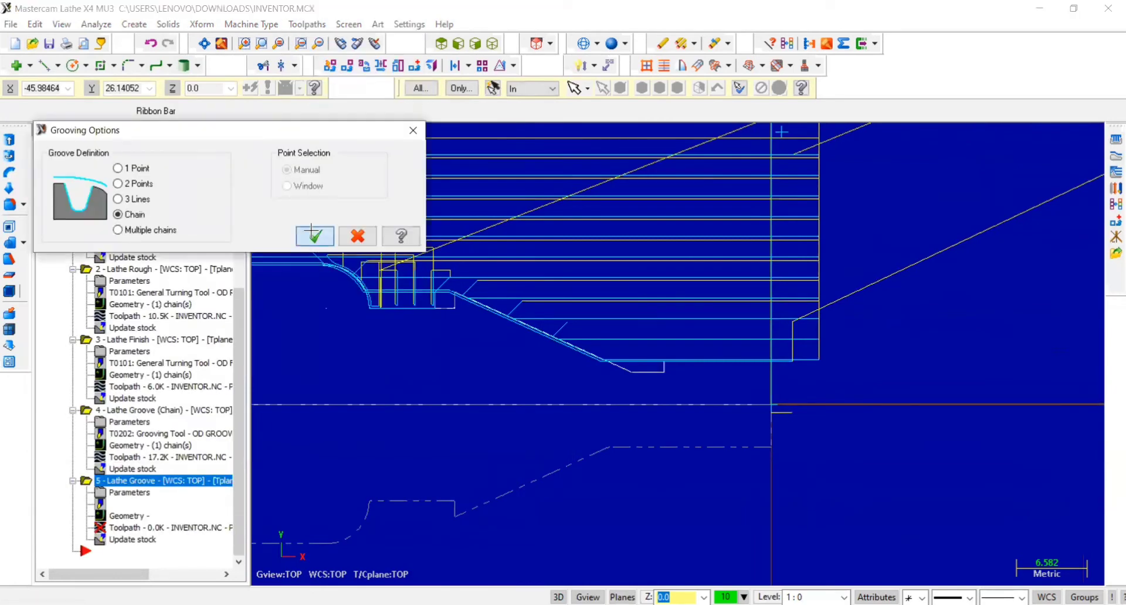
pyautogui.click(315, 235)
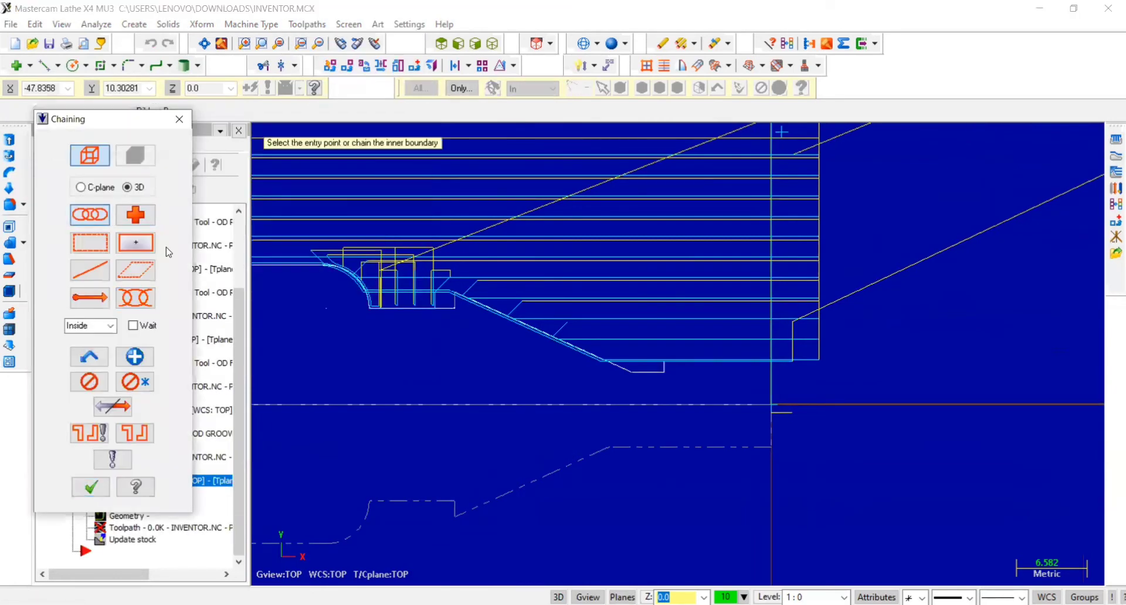
pyautogui.scroll(4, 663, 342)
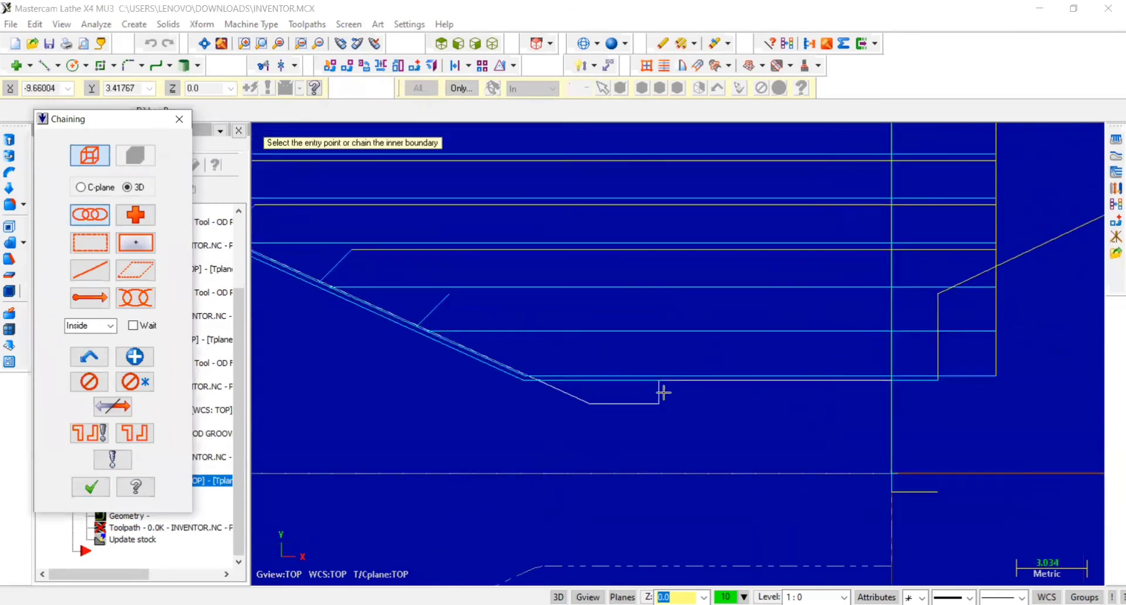
pyautogui.click(659, 390)
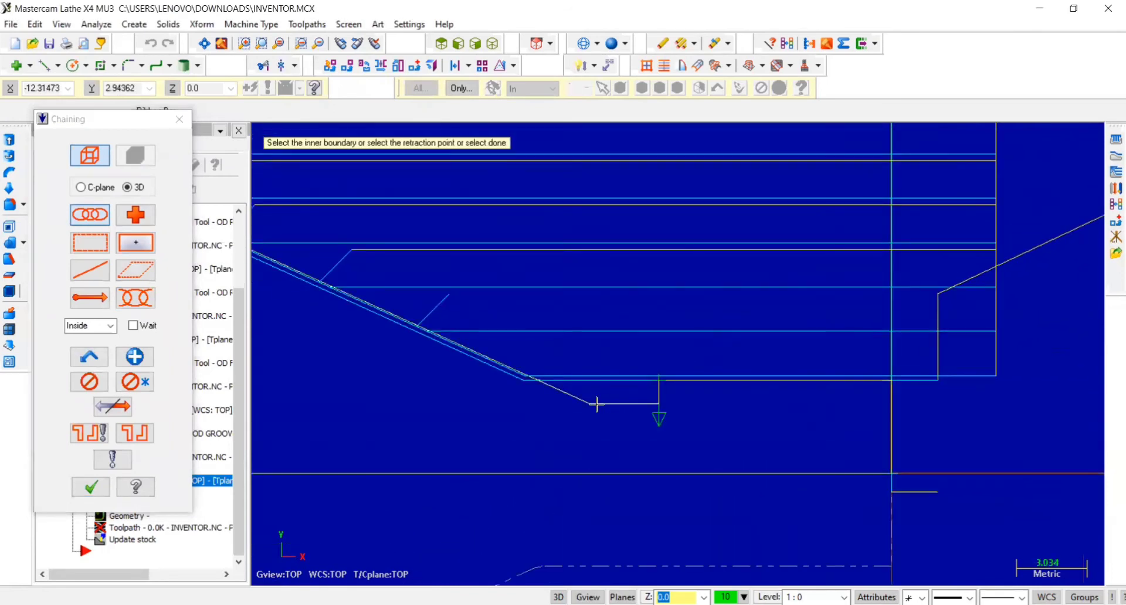
pyautogui.click(594, 404)
pyautogui.scroll(-1, 402, 394)
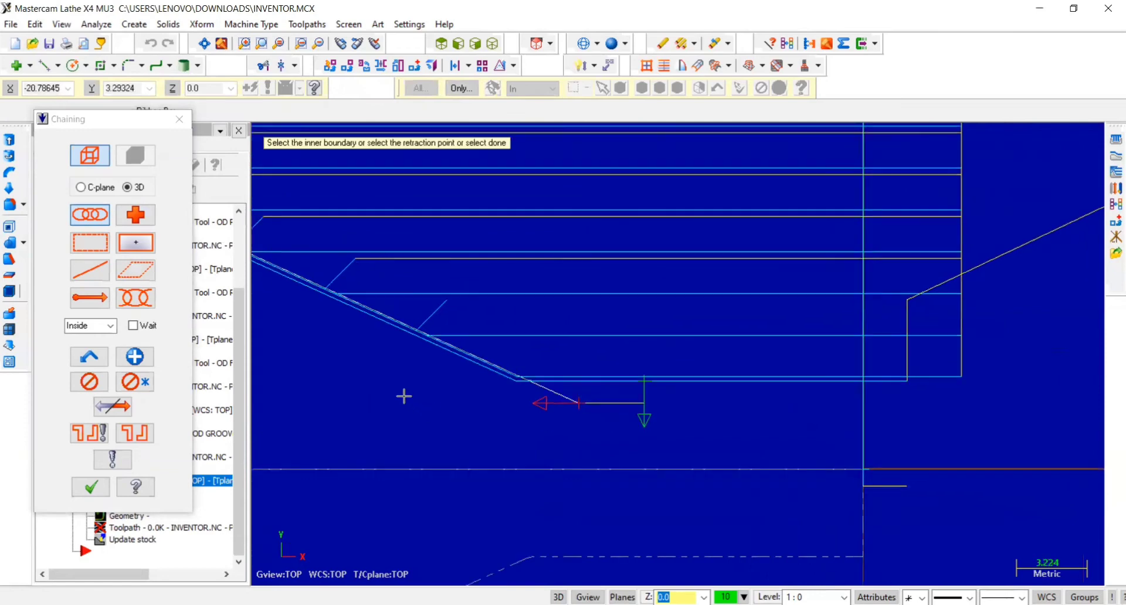
pyautogui.click(89, 496)
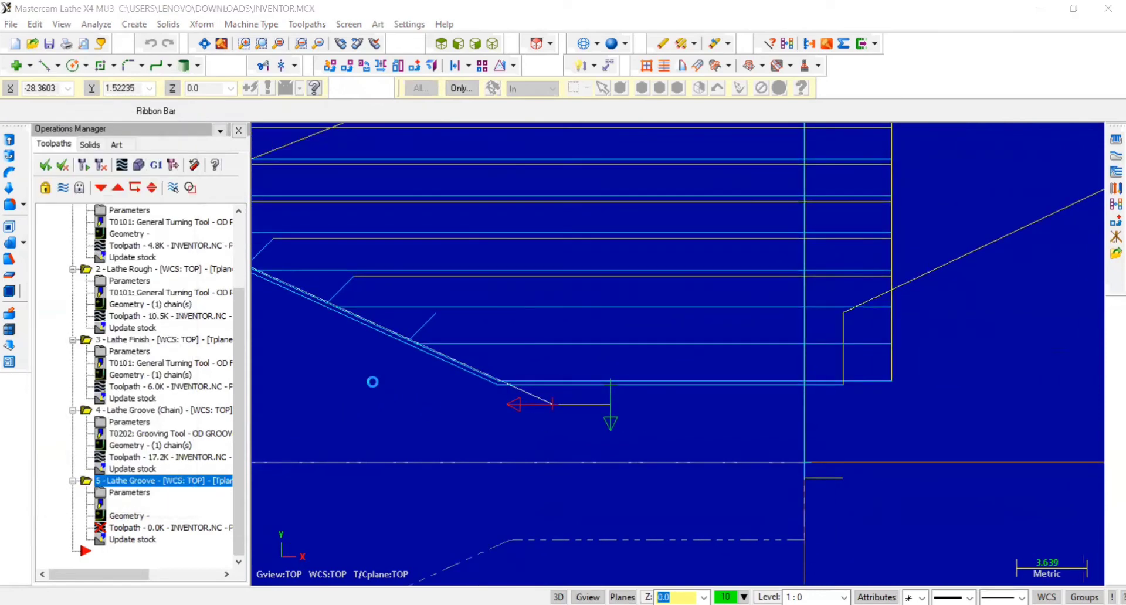
# Assign the T0202 narrow OD groove tool with 400 RPM spindle speed and flood coolant on, and open the groove rough parameters
pyautogui.click(64, 152)
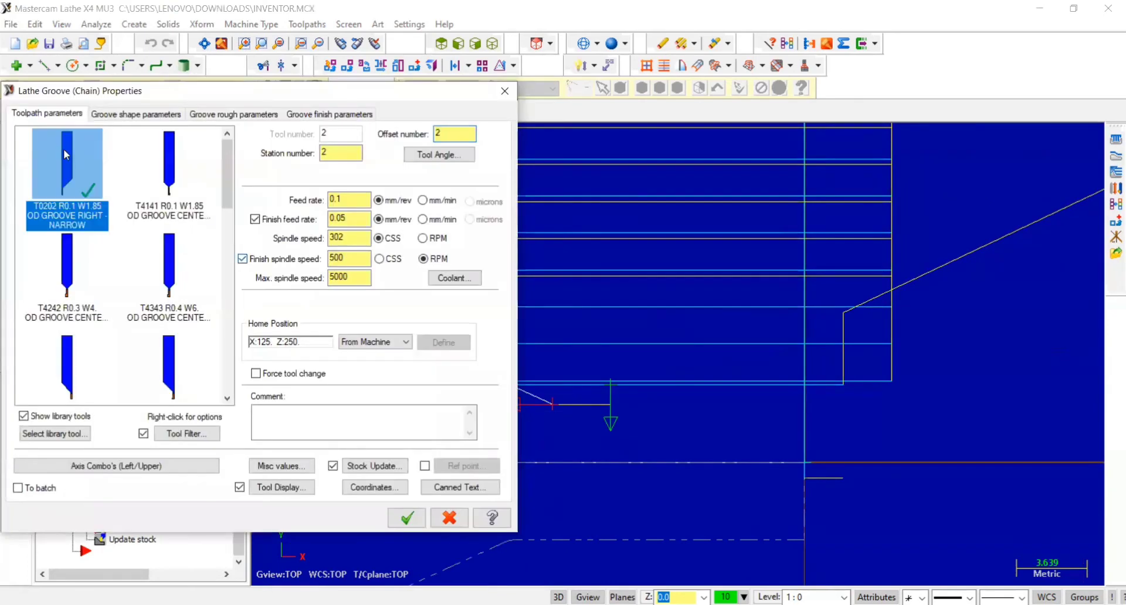
pyautogui.moveTo(353, 238); pyautogui.dragTo(324, 239)
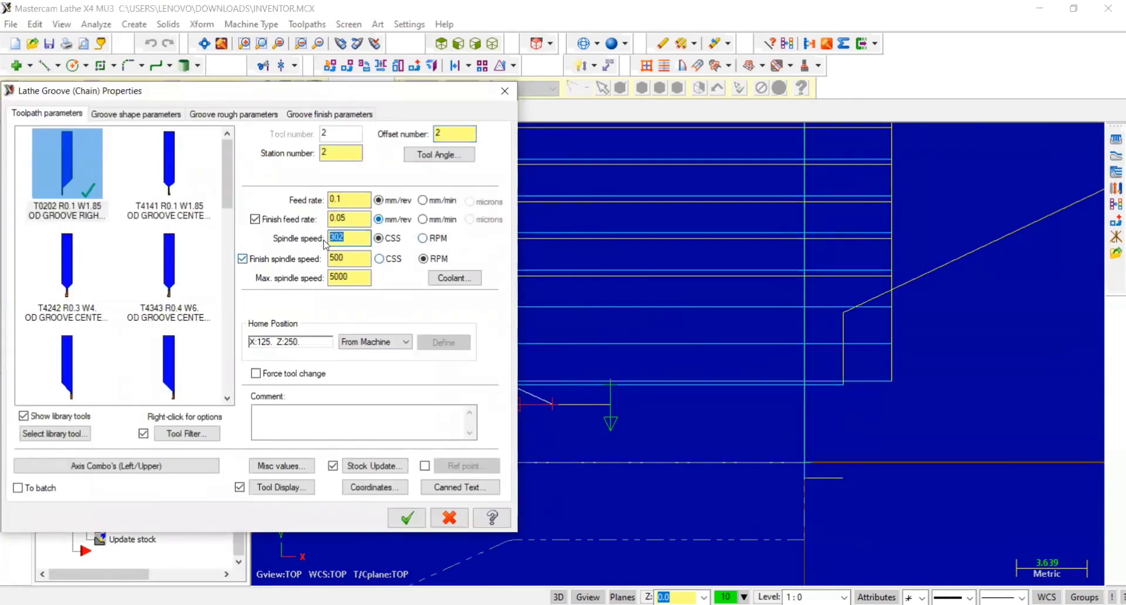
pyautogui.write('400')
pyautogui.click(423, 239)
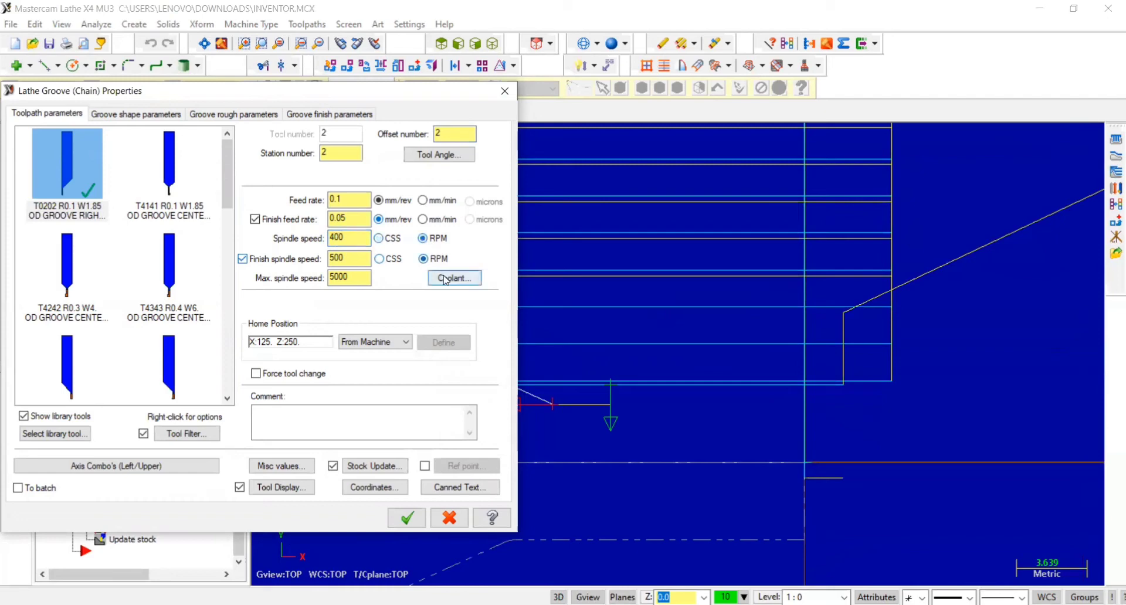
pyautogui.click(445, 279)
pyautogui.click(176, 156)
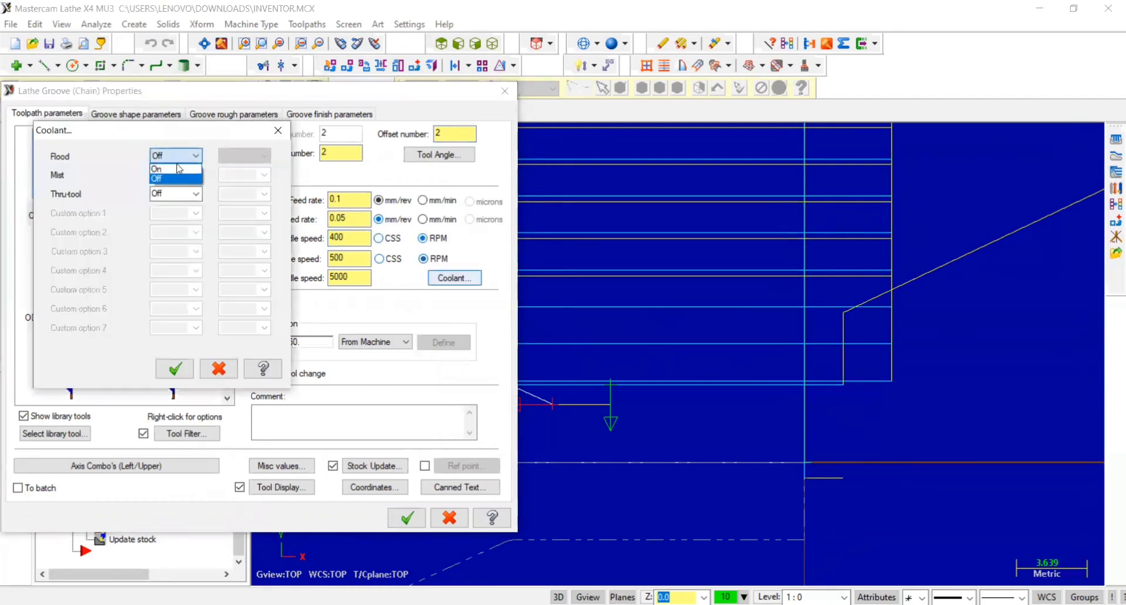
pyautogui.click(178, 169)
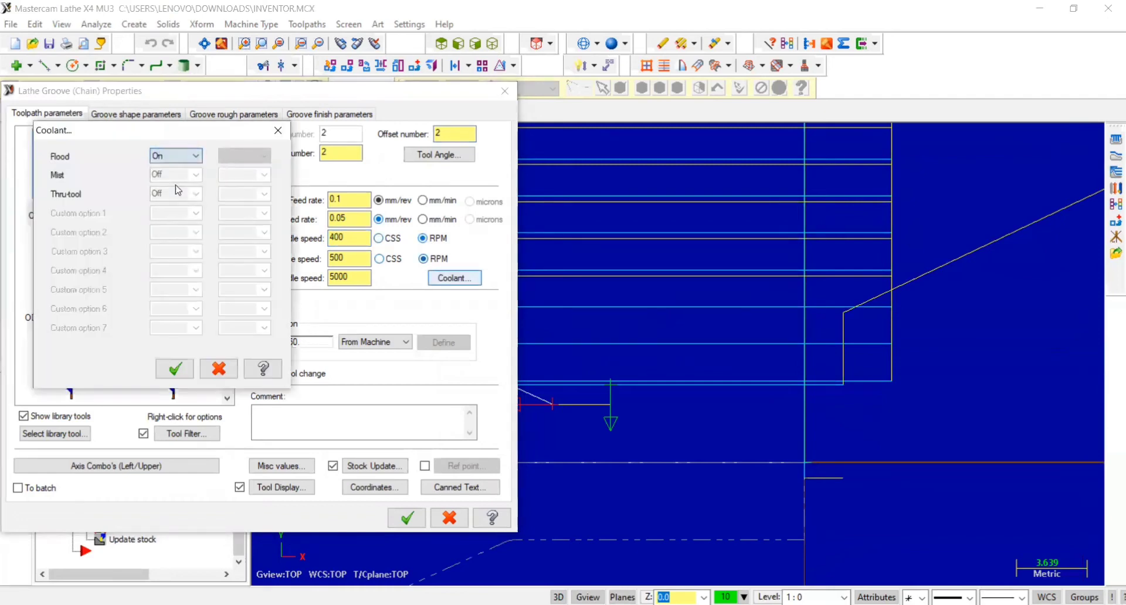
pyautogui.click(175, 369)
pyautogui.click(217, 114)
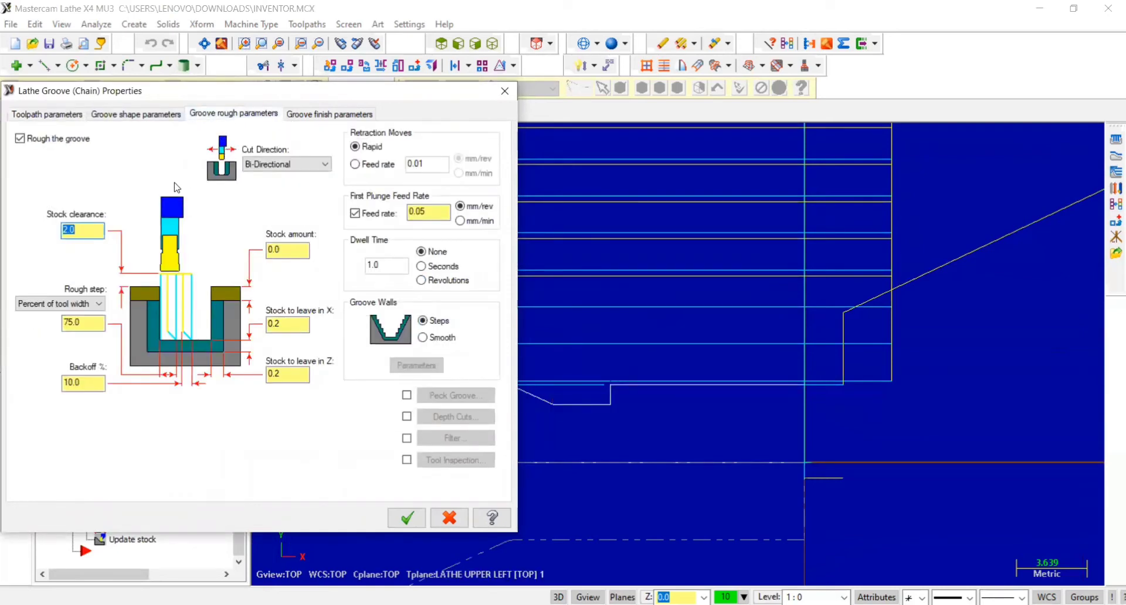
pyautogui.click(327, 163)
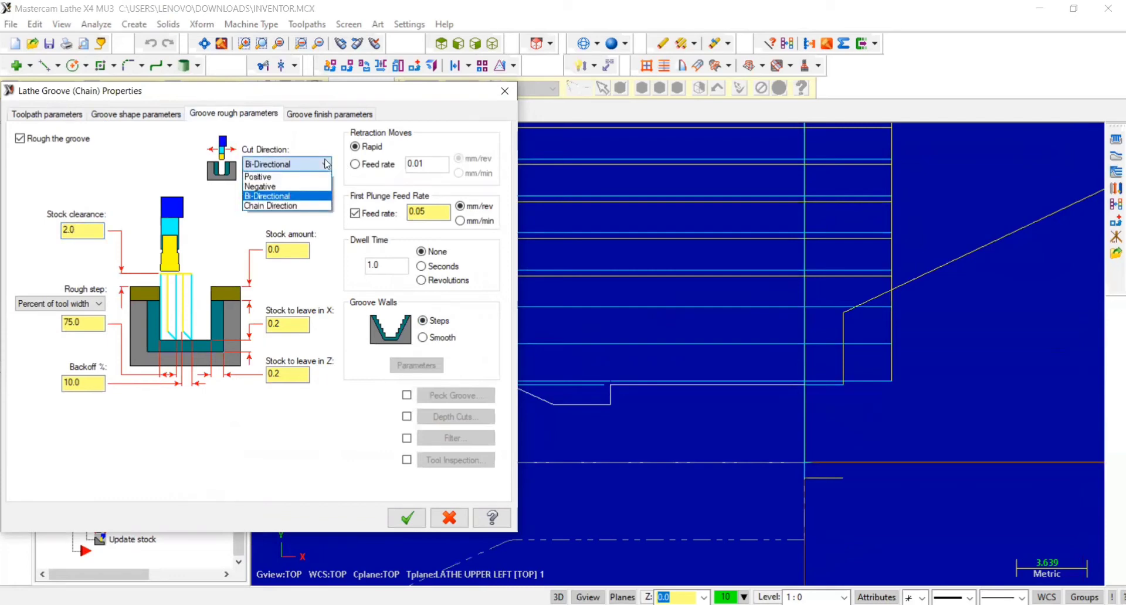
pyautogui.click(297, 177)
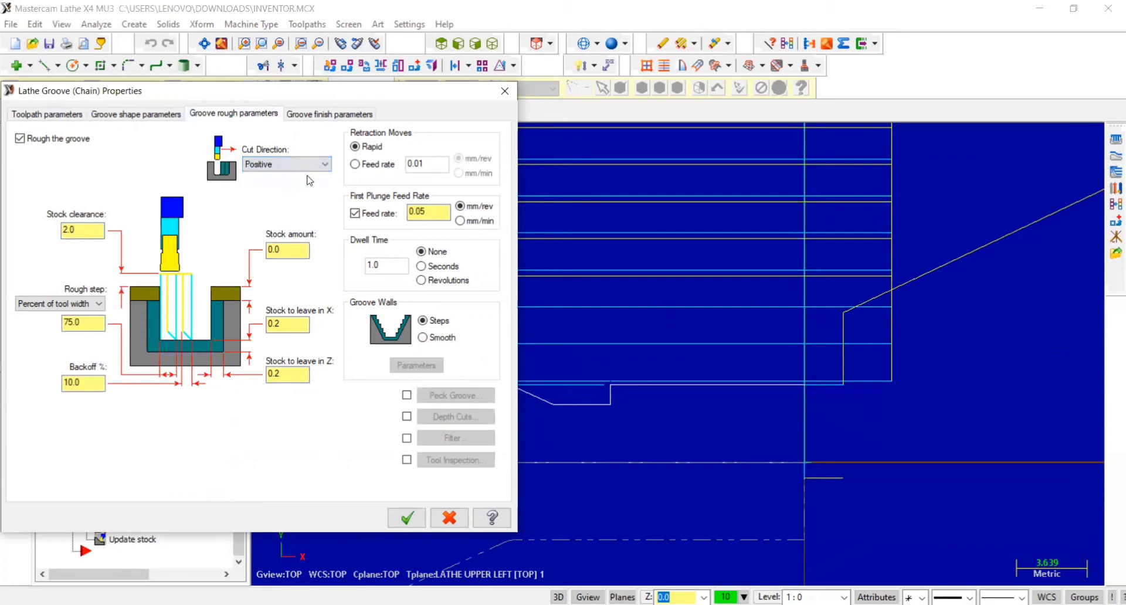
pyautogui.click(325, 165)
pyautogui.click(293, 200)
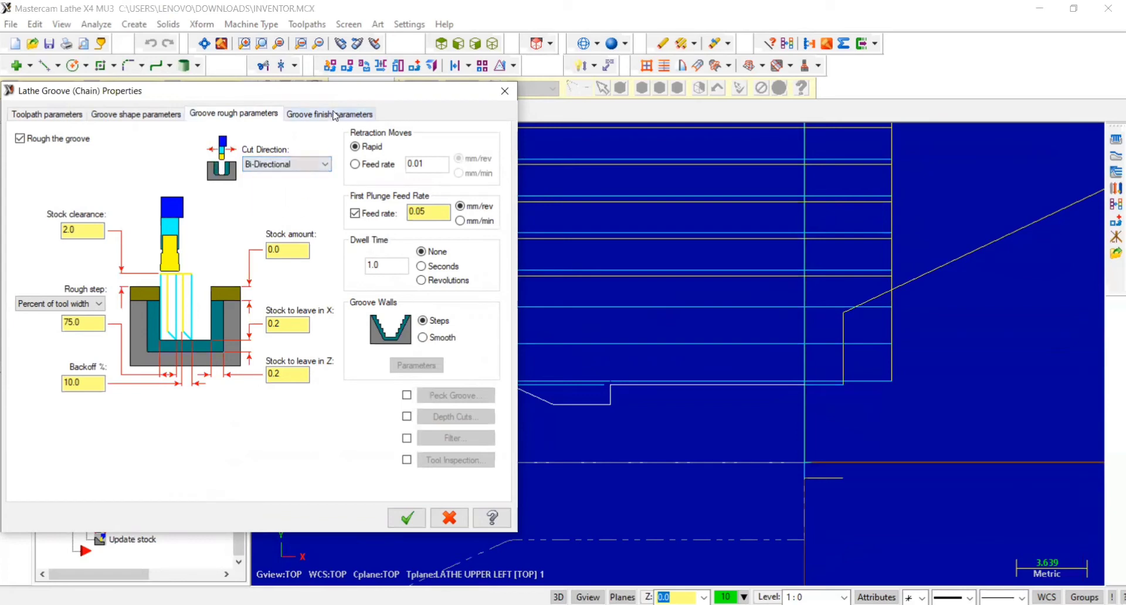
# Set the second groove's rough step to Step amount with smooth walls, and create the toolpath with the default finish parameters
pyautogui.click(98, 304)
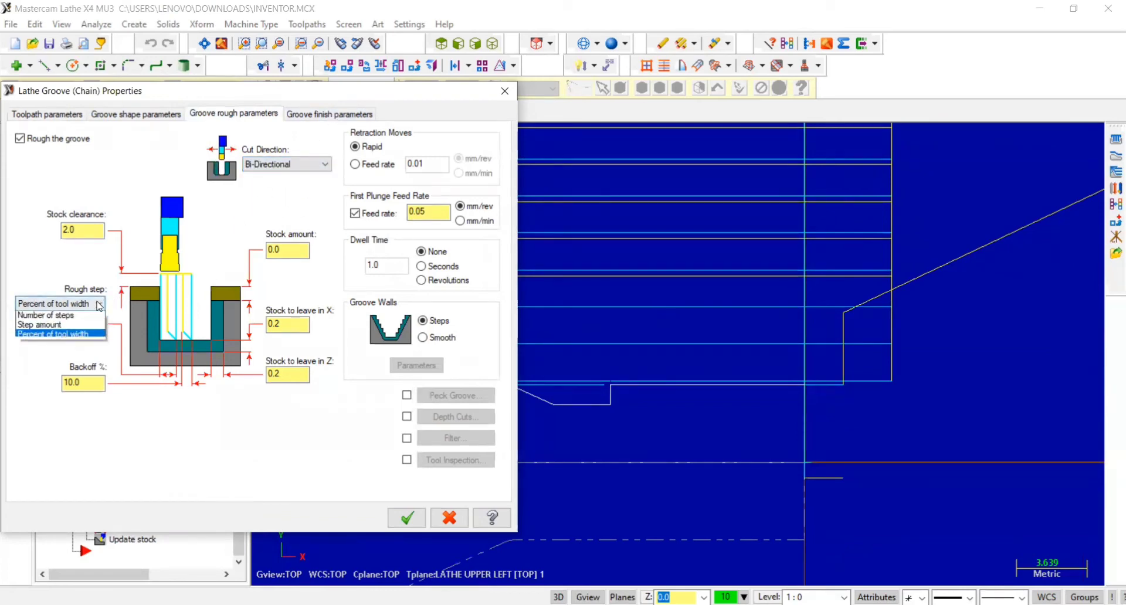
pyautogui.click(39, 326)
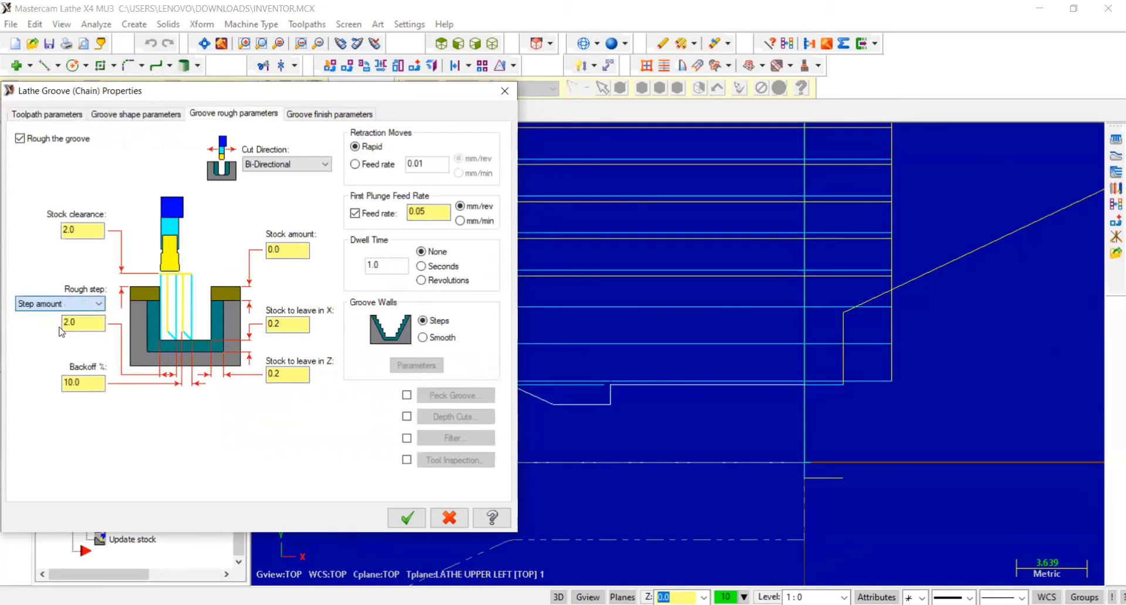
pyautogui.click(422, 338)
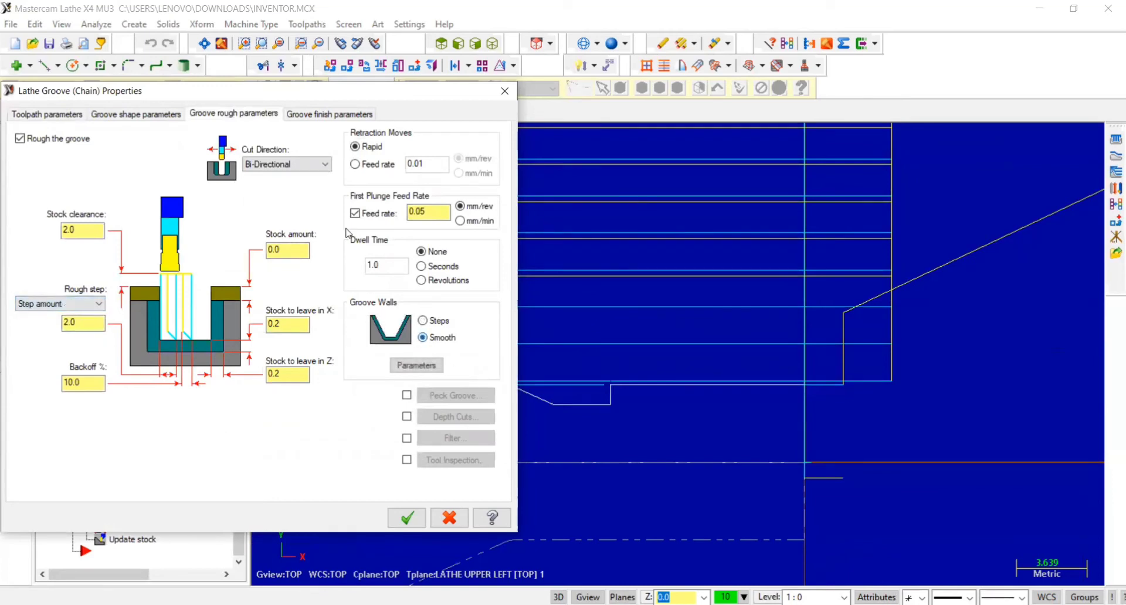
pyautogui.click(324, 114)
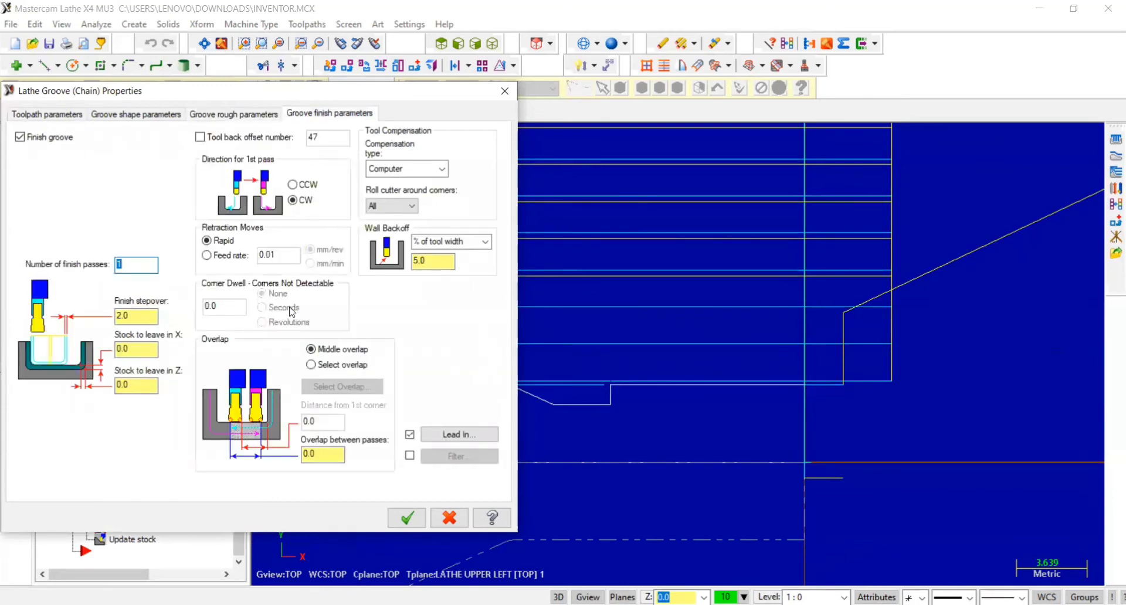
pyautogui.click(409, 518)
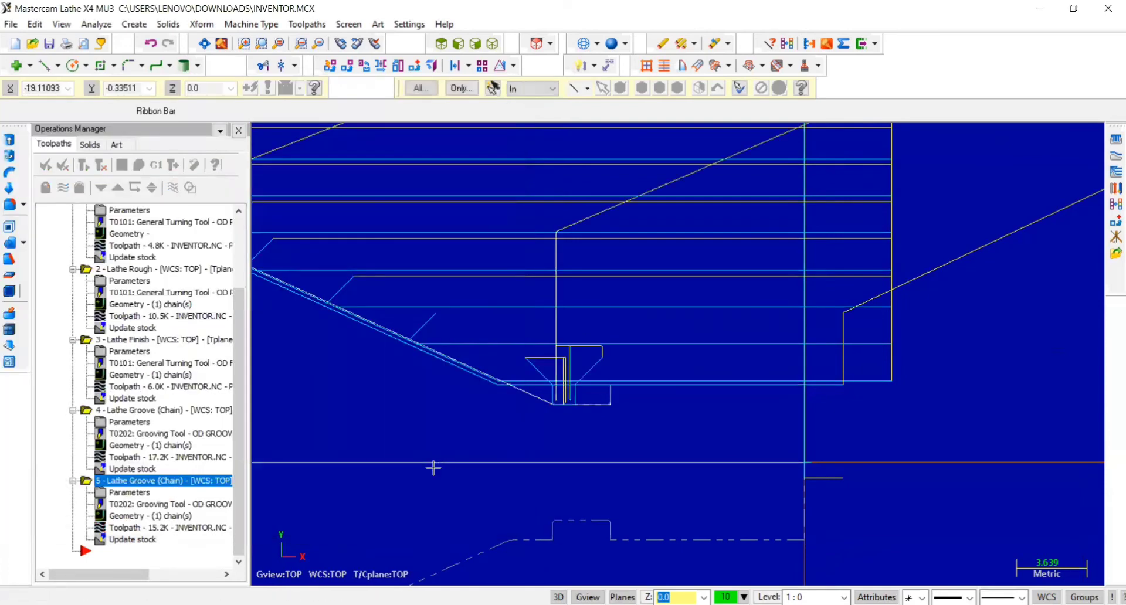
# Examine the new groove toolpath at the front undercut together with the toolpaths along the whole profile
pyautogui.scroll(-1, 609, 390)
pyautogui.scroll(-1, 796, 406)
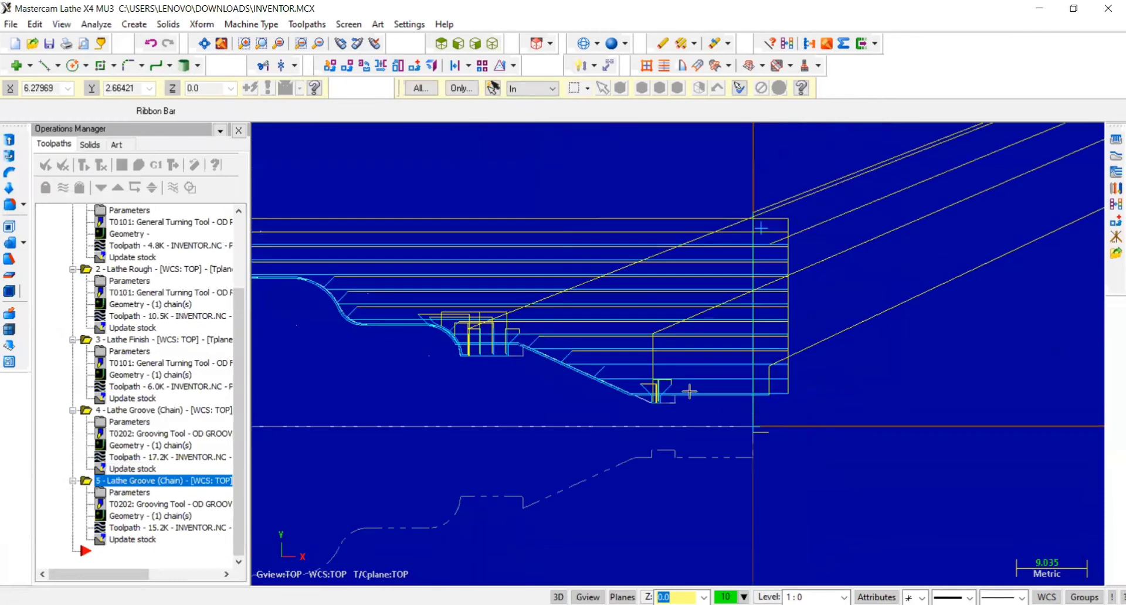
pyautogui.scroll(-2, 690, 392)
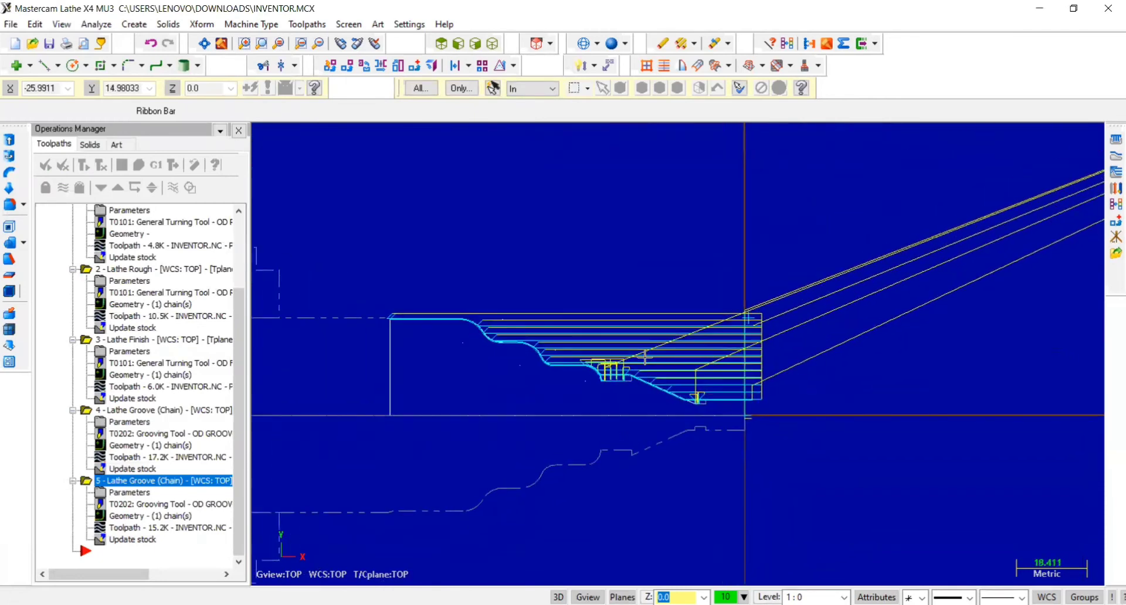
pyautogui.scroll(2, 565, 322)
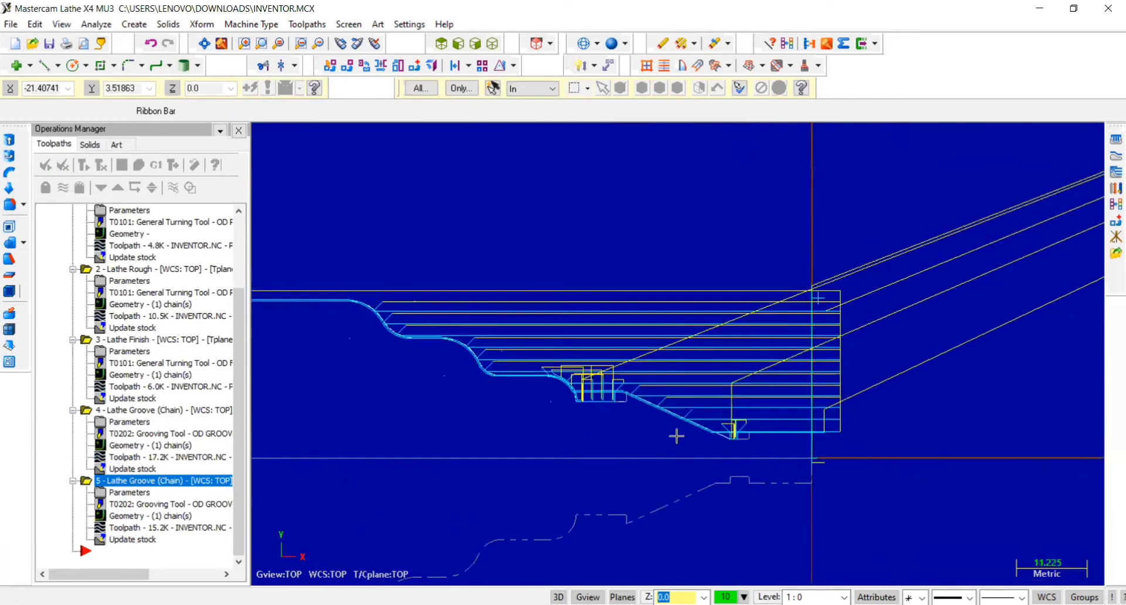
pyautogui.scroll(-1, 677, 436)
pyautogui.scroll(-1, 553, 221)
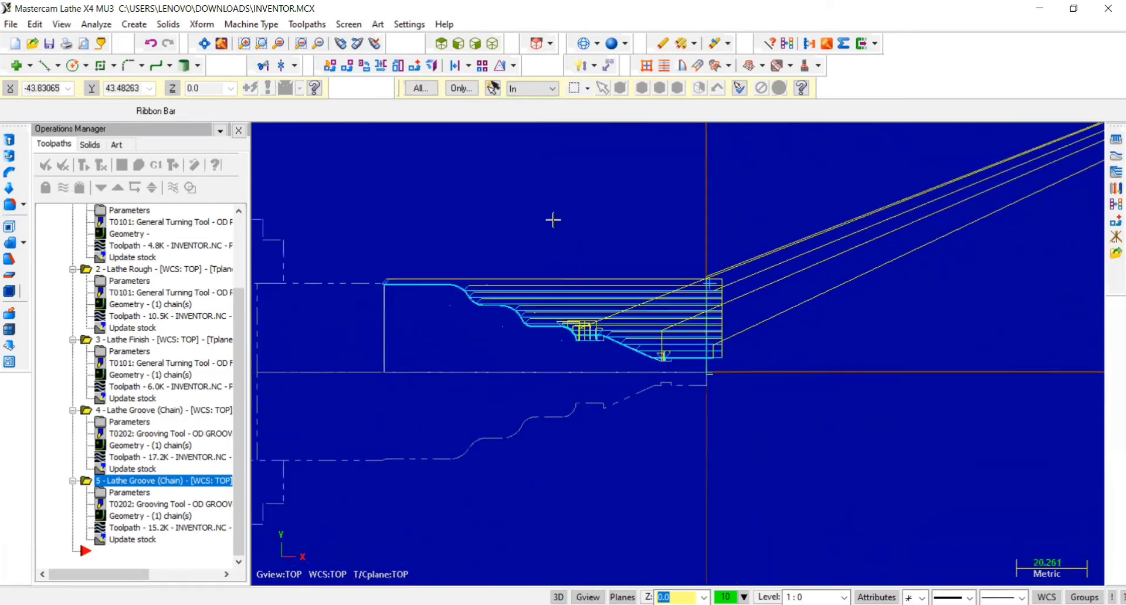
pyautogui.scroll(5, 701, 385)
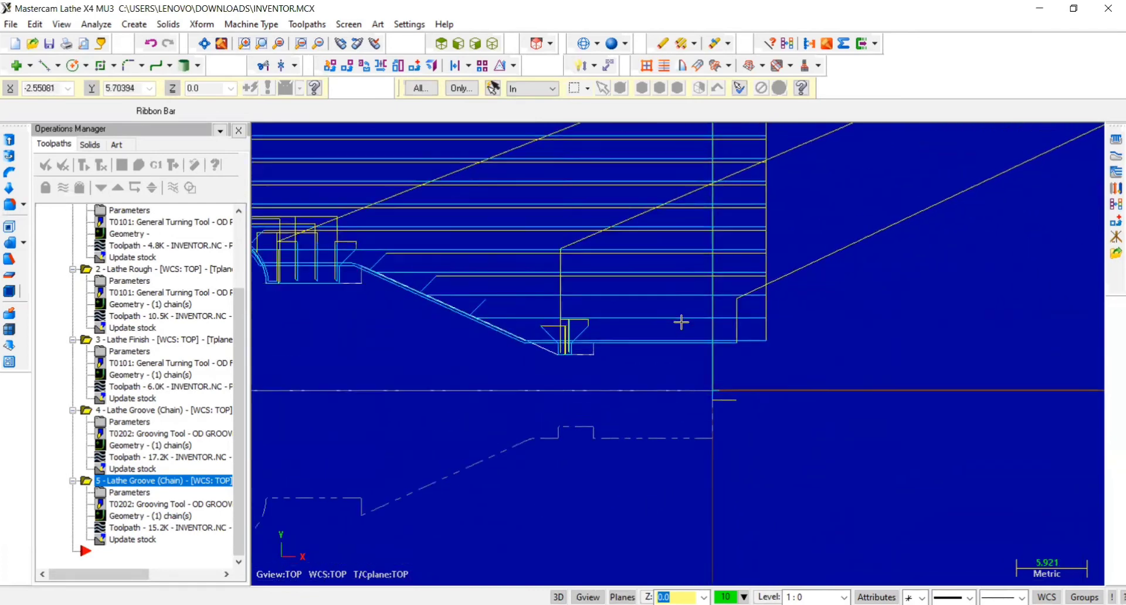
pyautogui.scroll(1, 681, 322)
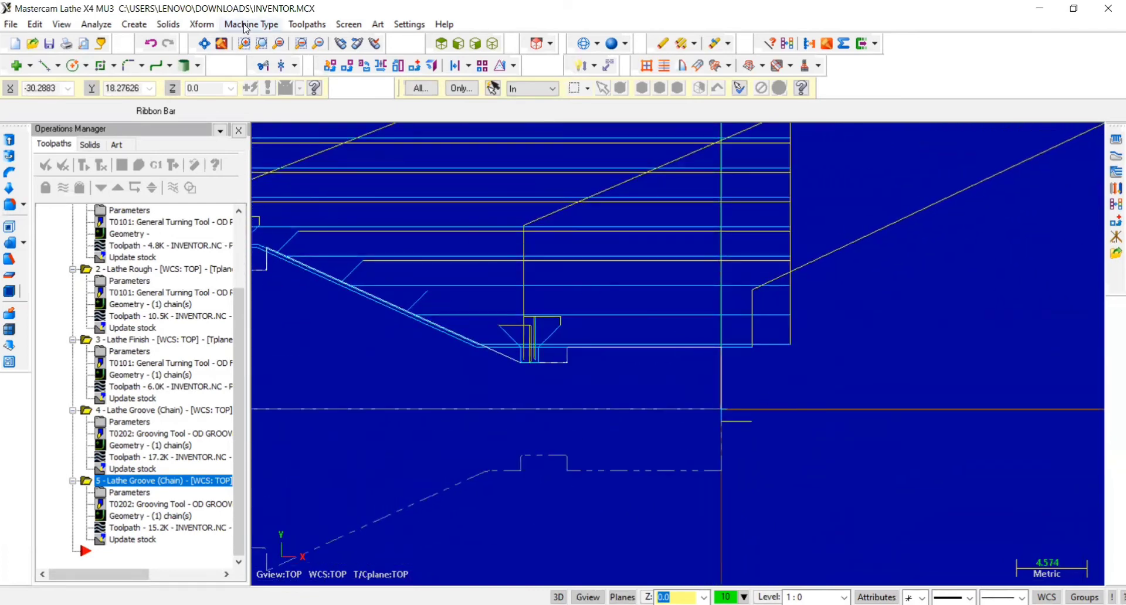
# Start a lathe thread toolpath and select the T9494 R0.072 OD thread right tool, accepting its modified settings
pyautogui.click(301, 26)
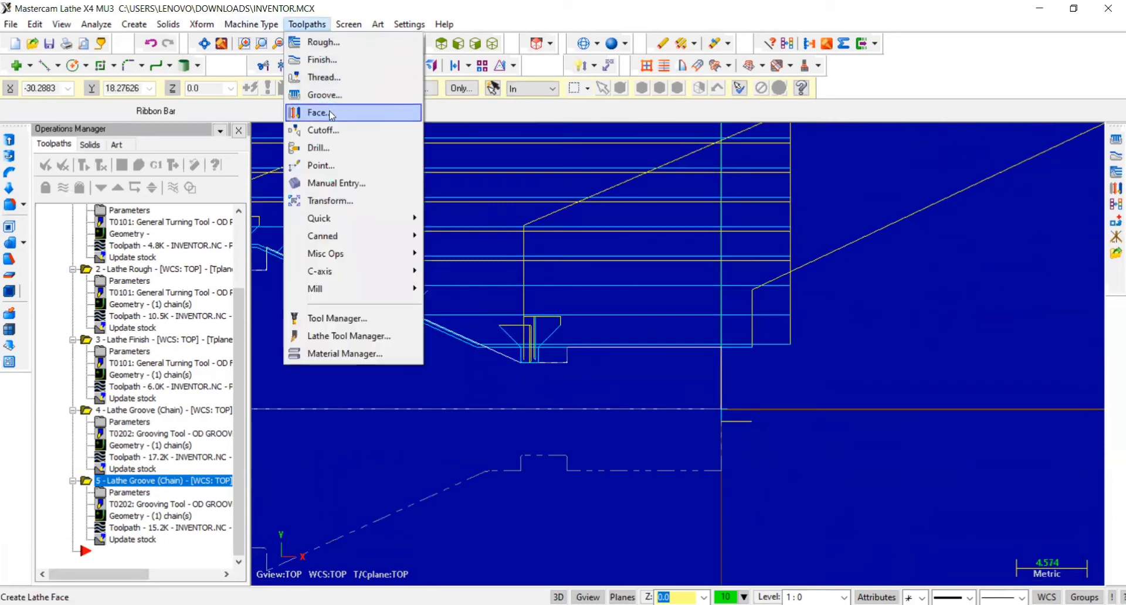
pyautogui.click(322, 77)
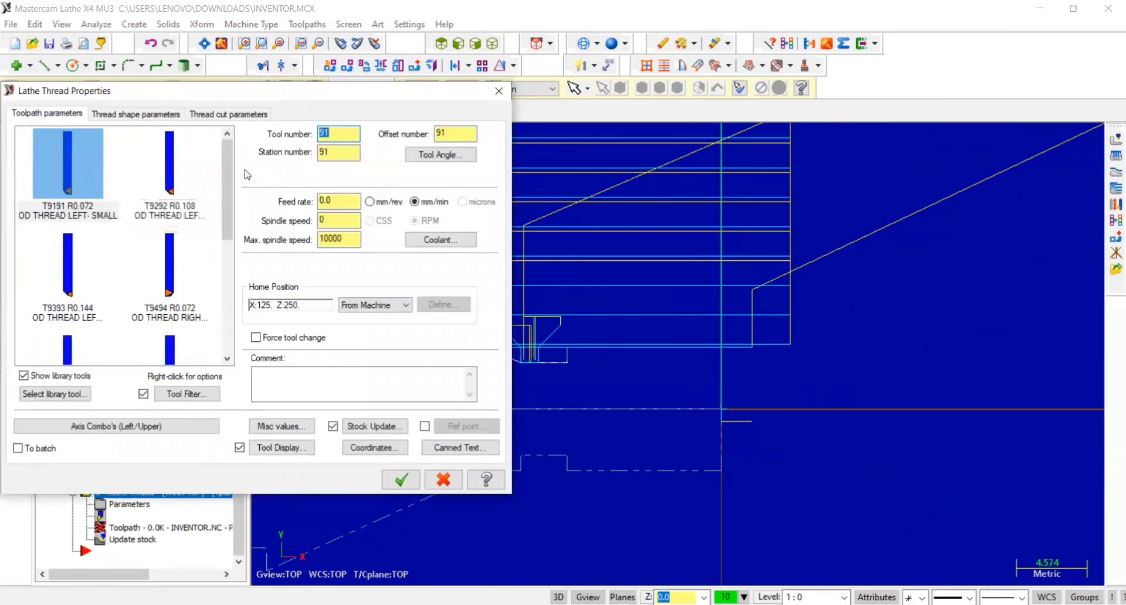
pyautogui.moveTo(228, 176)
pyautogui.mouseDown()
pyautogui.moveTo(227, 185)
pyautogui.moveTo(223, 169)
pyautogui.mouseUp()
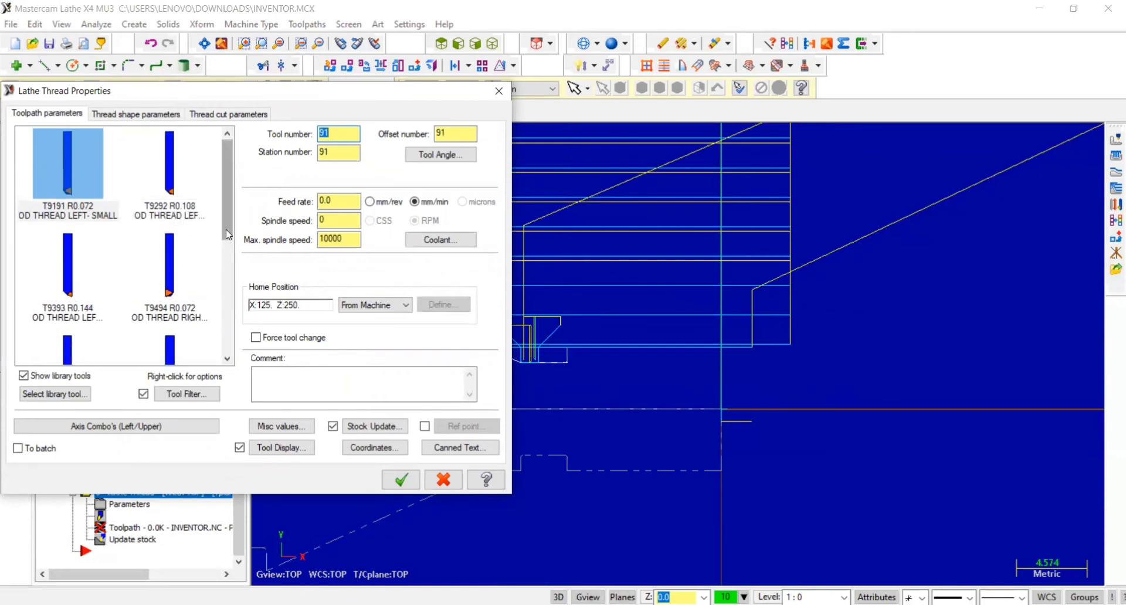
pyautogui.moveTo(226, 230); pyautogui.dragTo(224, 254)
pyautogui.click(181, 249)
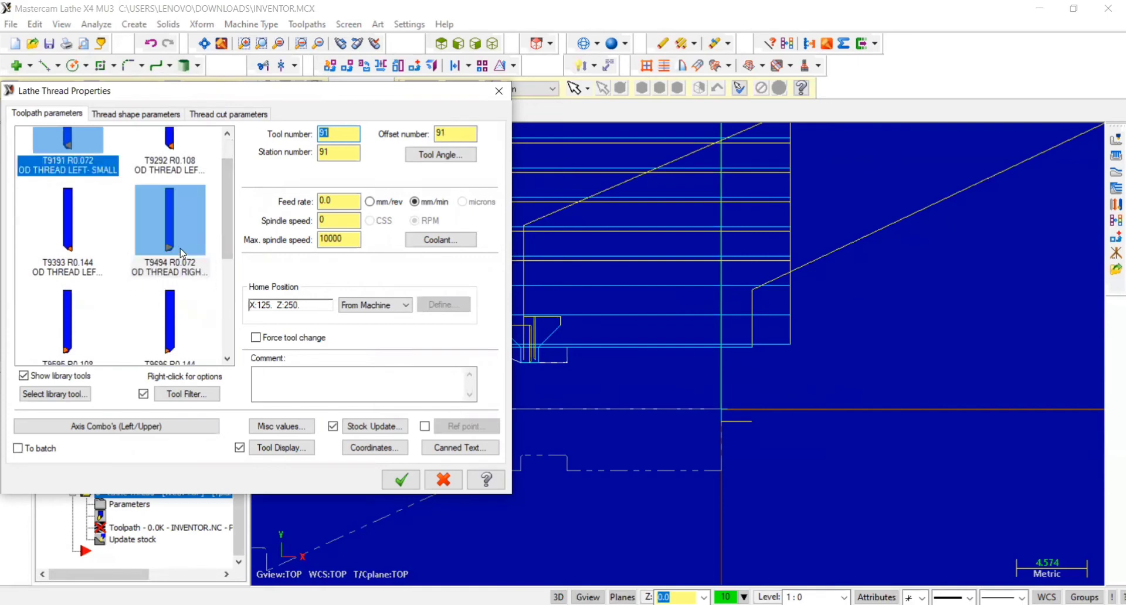
pyautogui.click(181, 248)
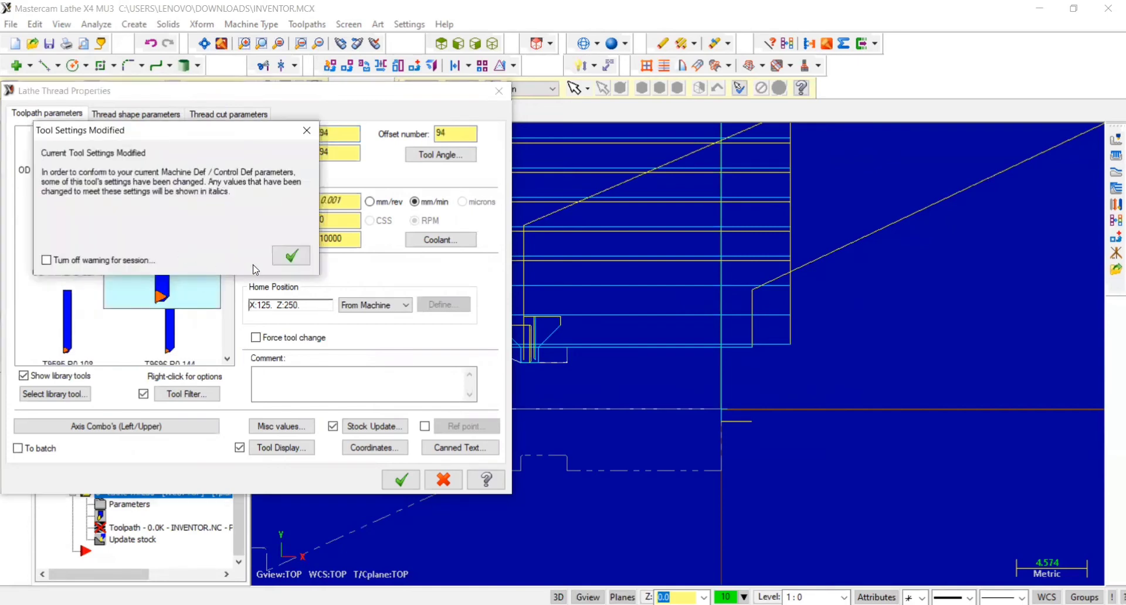
pyautogui.click(291, 254)
# Enter a thread feed rate of 0.2 mm/min, a spindle speed of 300 and a maximum spindle speed of 560
pyautogui.doubleClick(322, 200)
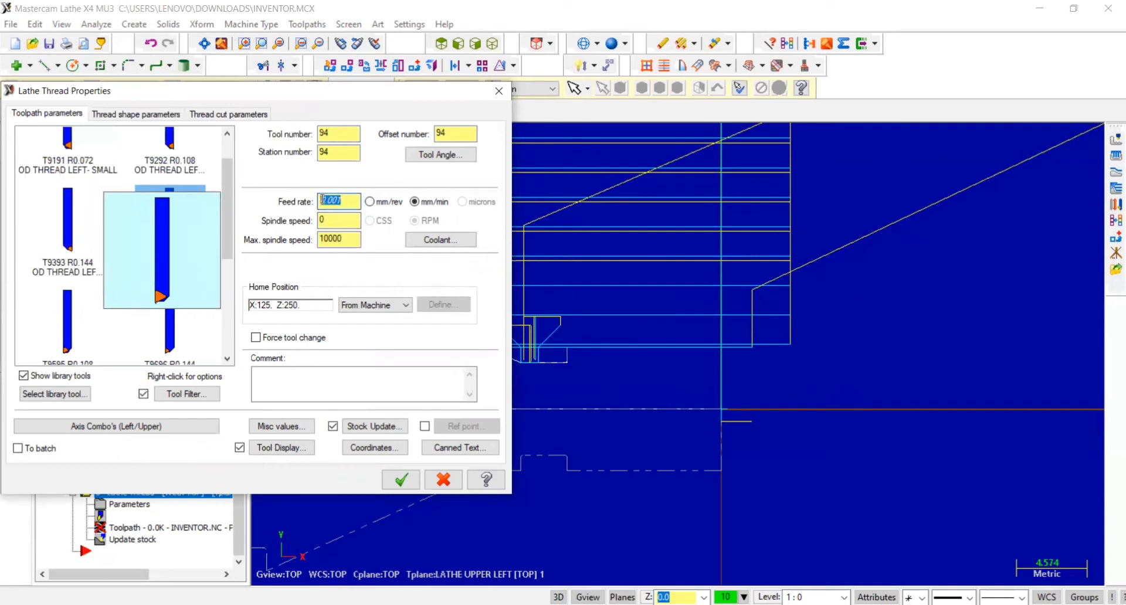
pyautogui.write('0.2')
pyautogui.click(323, 219)
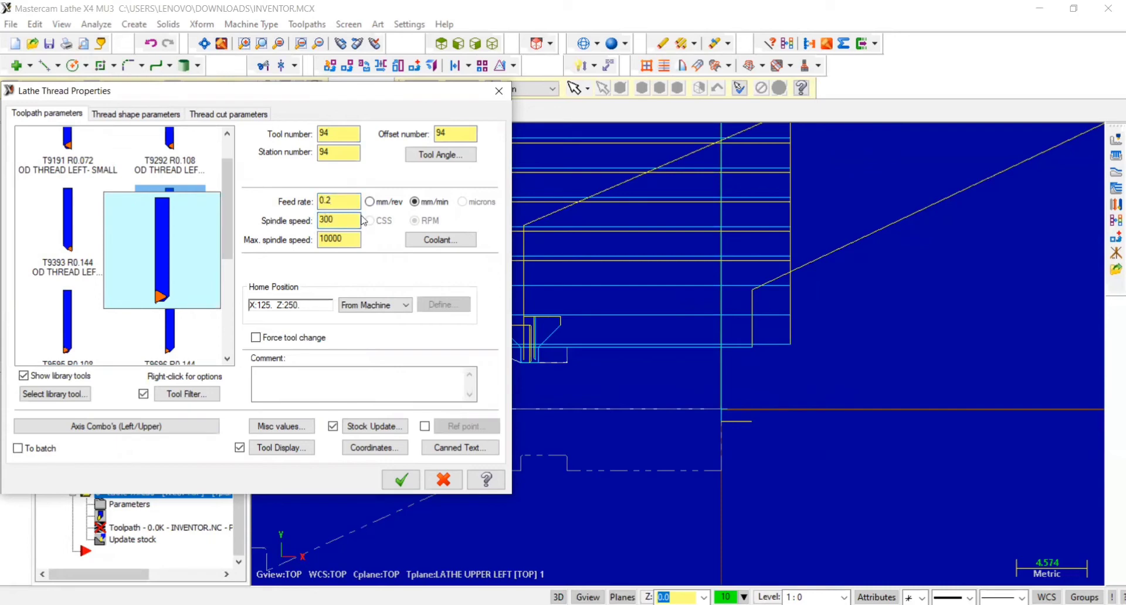
pyautogui.moveTo(344, 235); pyautogui.dragTo(317, 239)
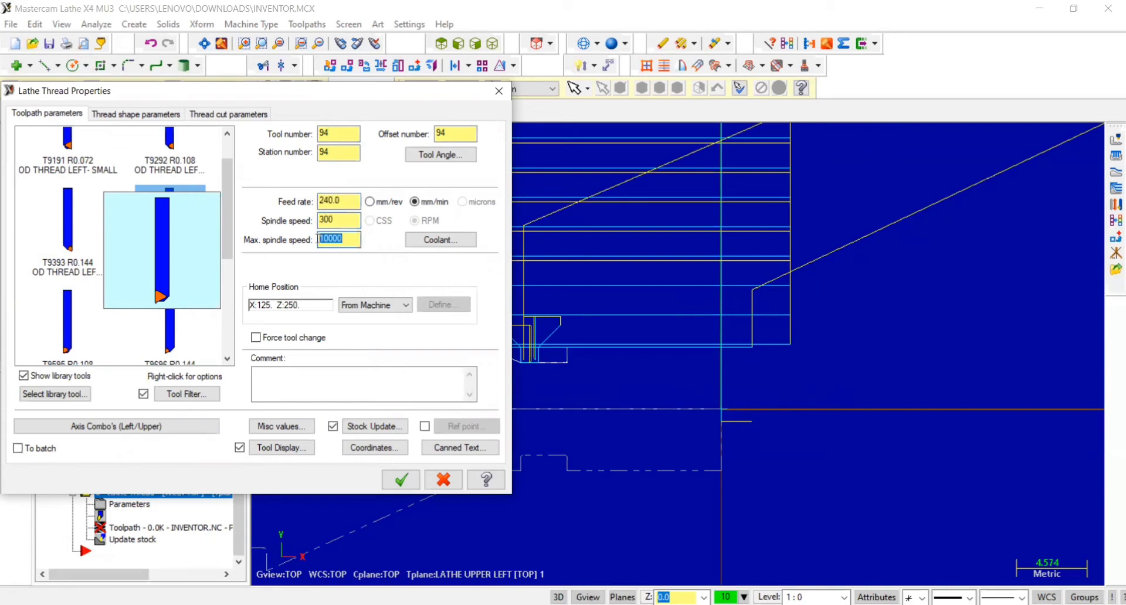
pyautogui.write('560')
pyautogui.moveTo(346, 200); pyautogui.dragTo(319, 203)
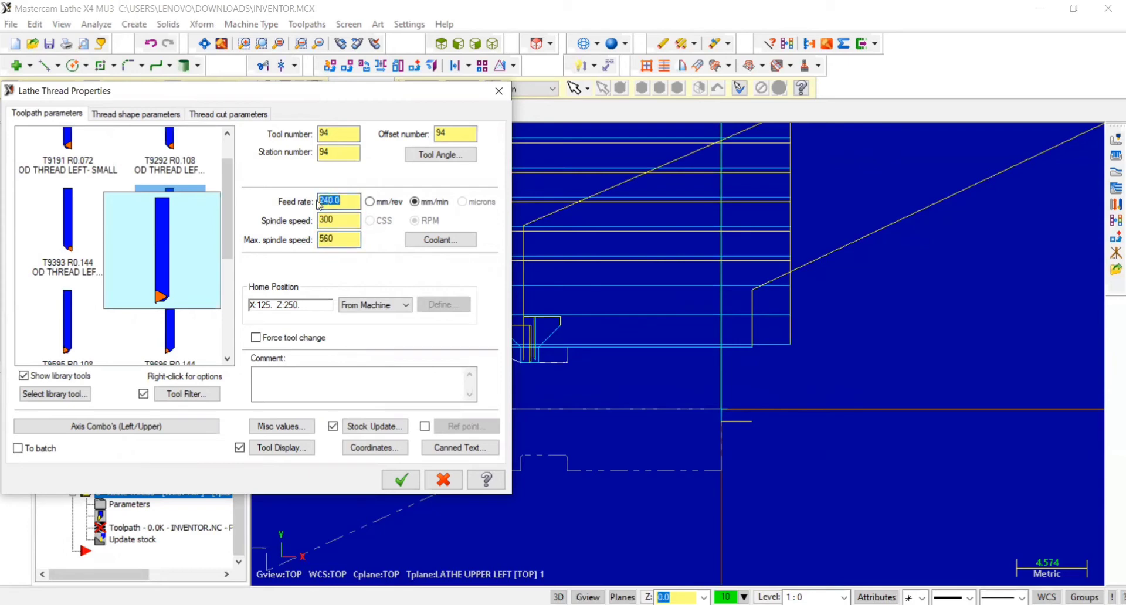
pyautogui.write('0.2')
# Turn on flood coolant for the thread toolpath
pyautogui.click(441, 240)
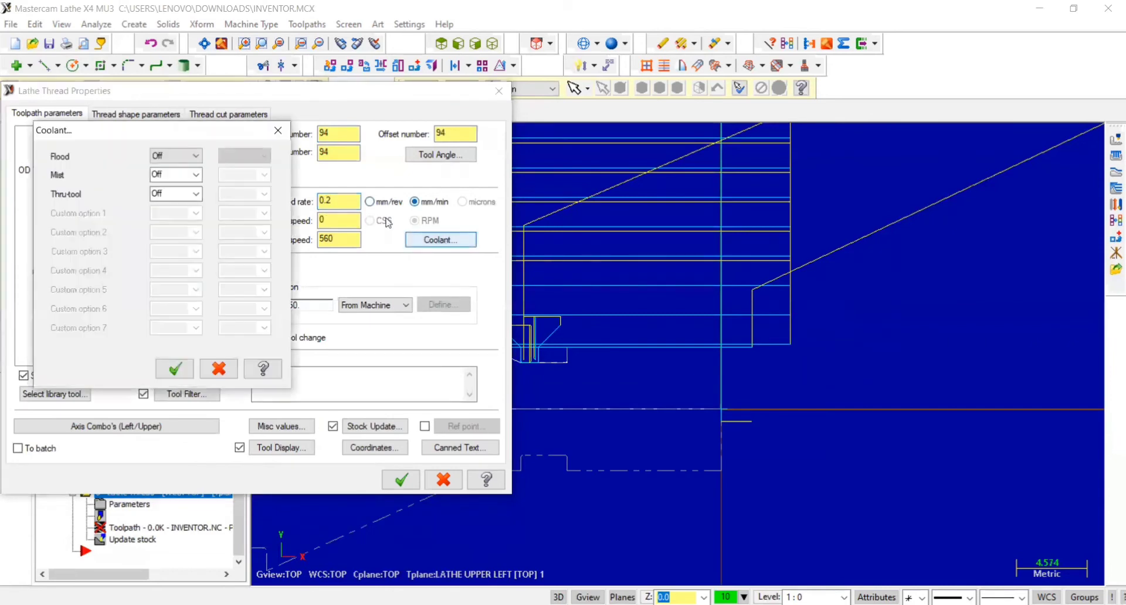
pyautogui.click(194, 155)
pyautogui.click(183, 170)
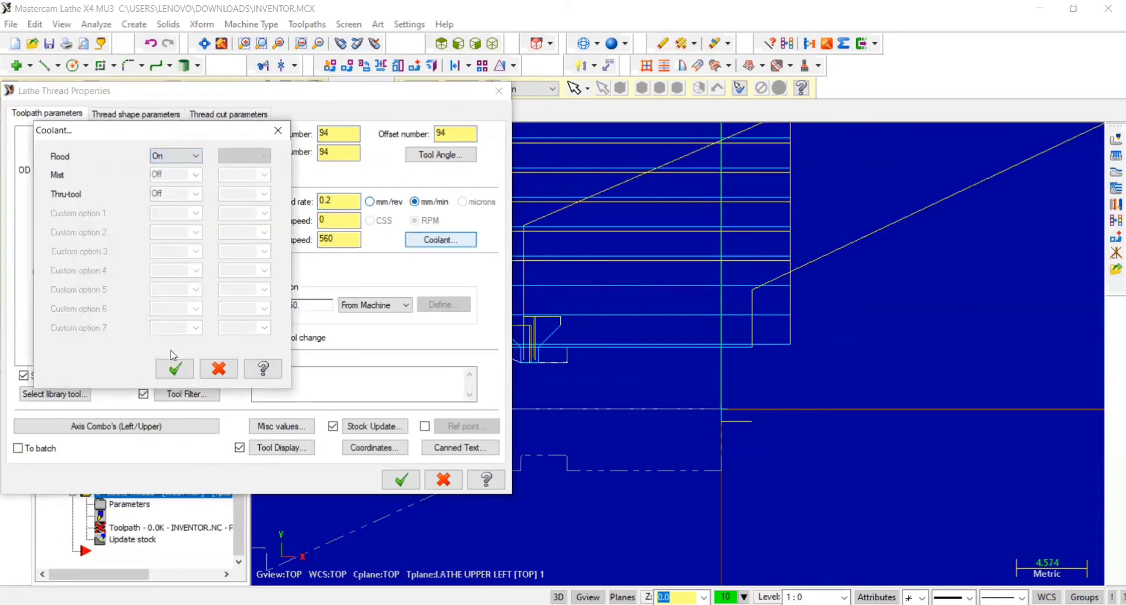
pyautogui.click(175, 370)
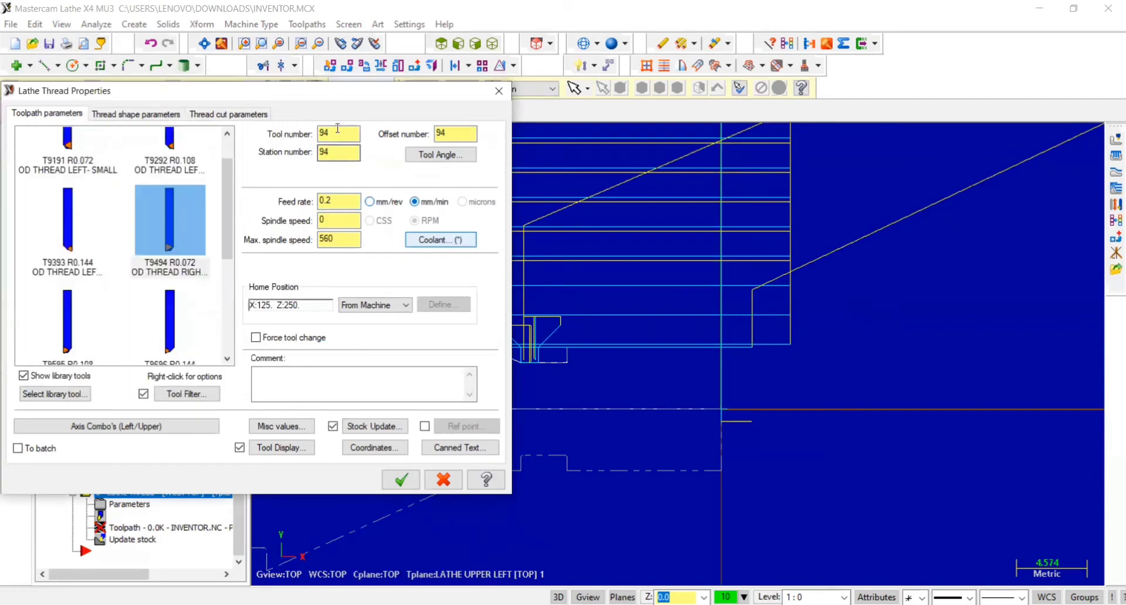
# Set the threading tool's tool number, station number and offset number to 3
pyautogui.doubleClick(312, 134)
pyautogui.write('3')
pyautogui.press('Tab')
pyautogui.write('3')
pyautogui.doubleClick(457, 131)
pyautogui.write('3')
pyautogui.press('Tab')
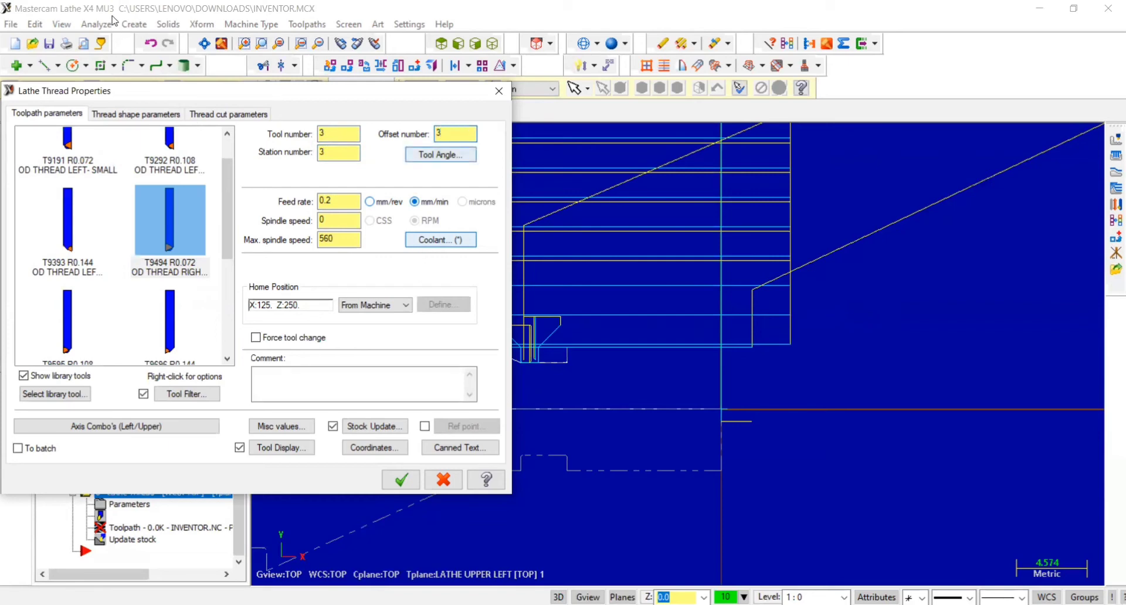
# Set the thread's major diameter to 8 and its minor diameter to 6 in the thread shape parameters
pyautogui.click(136, 114)
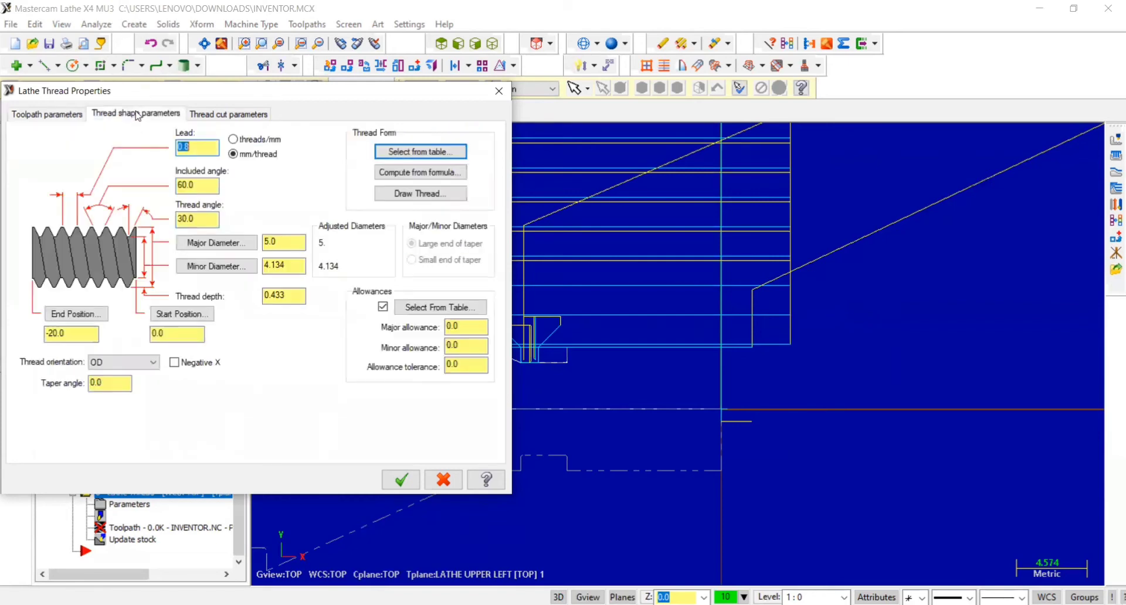
pyautogui.doubleClick(269, 243)
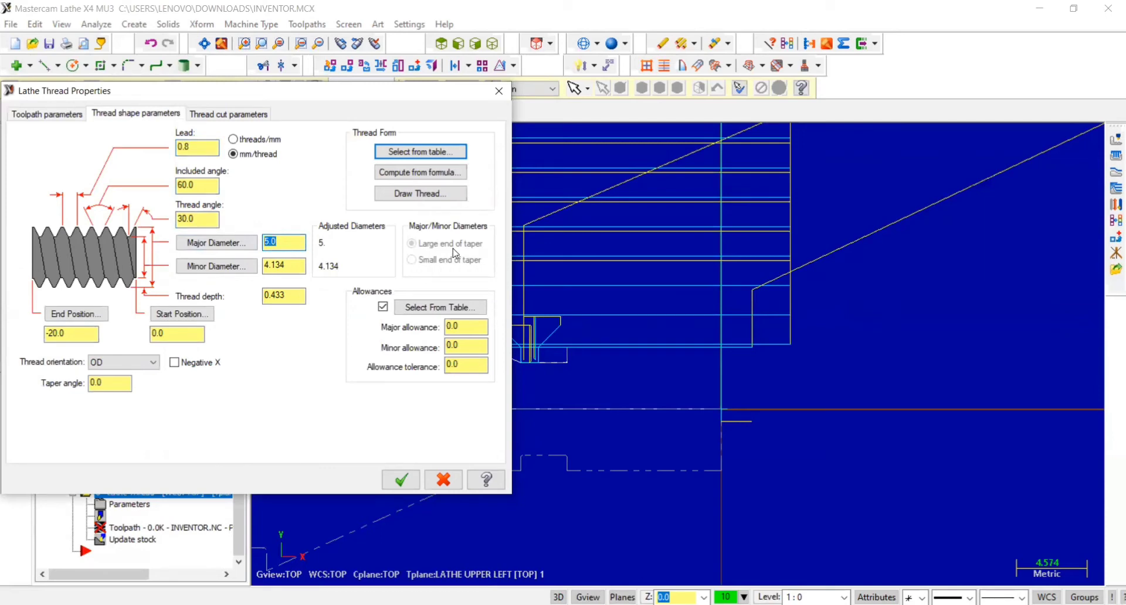
pyautogui.write('8')
pyautogui.moveTo(297, 265); pyautogui.dragTo(271, 267)
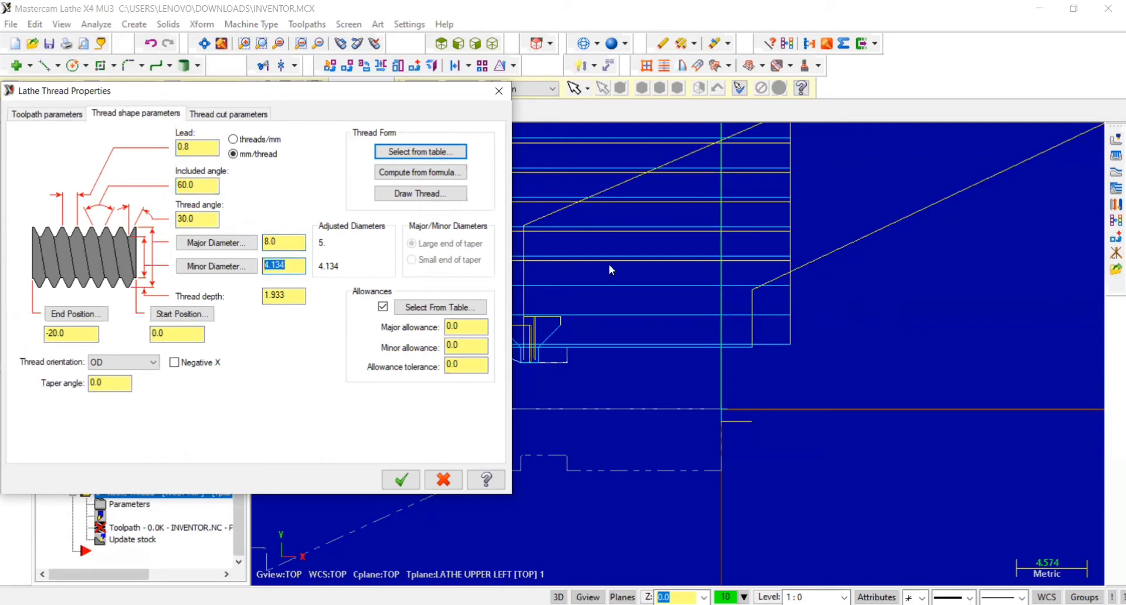
pyautogui.write('6')
# Pick the thread start at the shaft's front end and the end at the groove edge, Z -10, and generate the thread toolpath with the default cut parameters
pyautogui.click(168, 320)
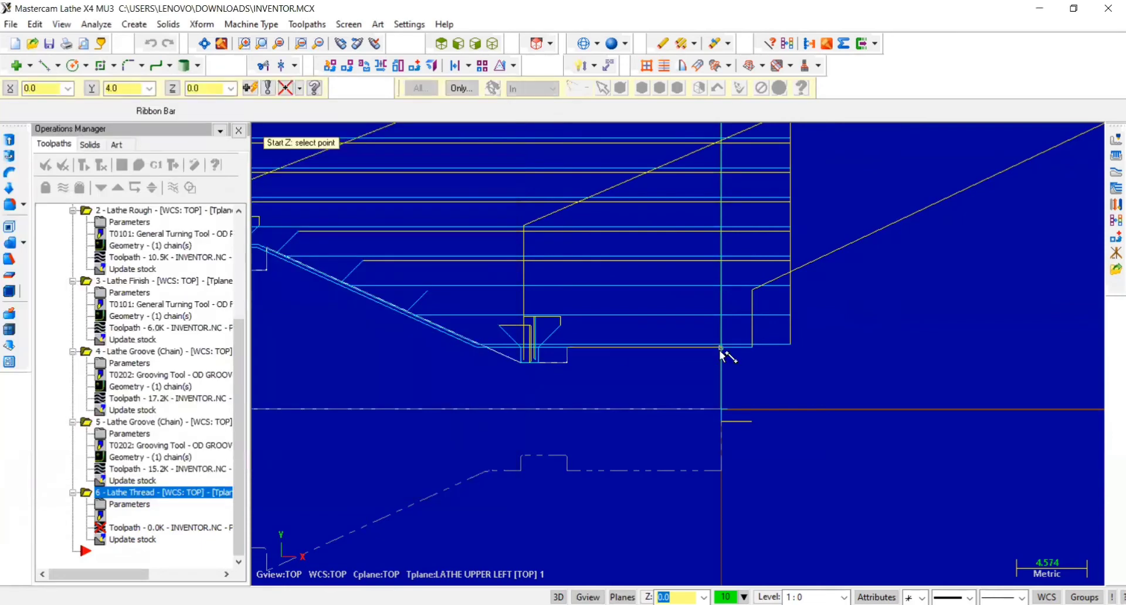
pyautogui.click(719, 348)
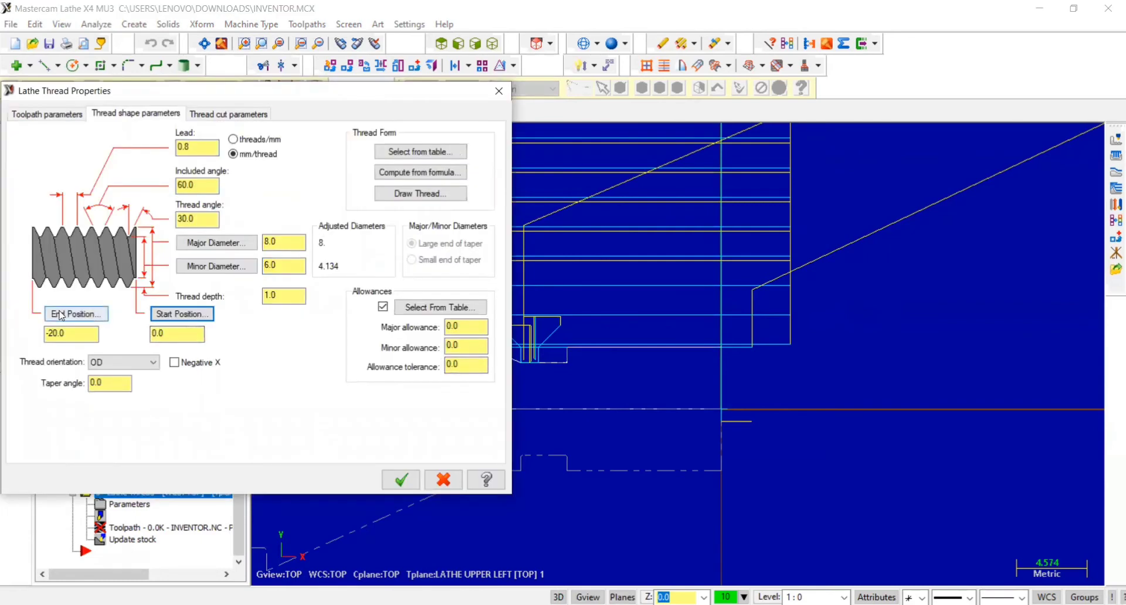
pyautogui.click(570, 349)
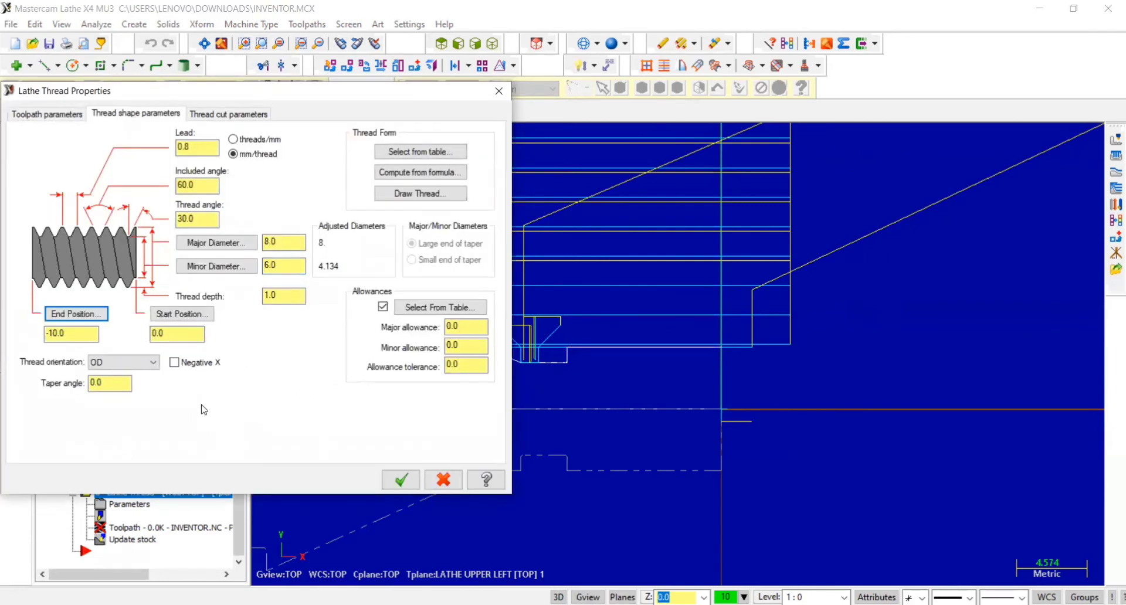
pyautogui.click(207, 115)
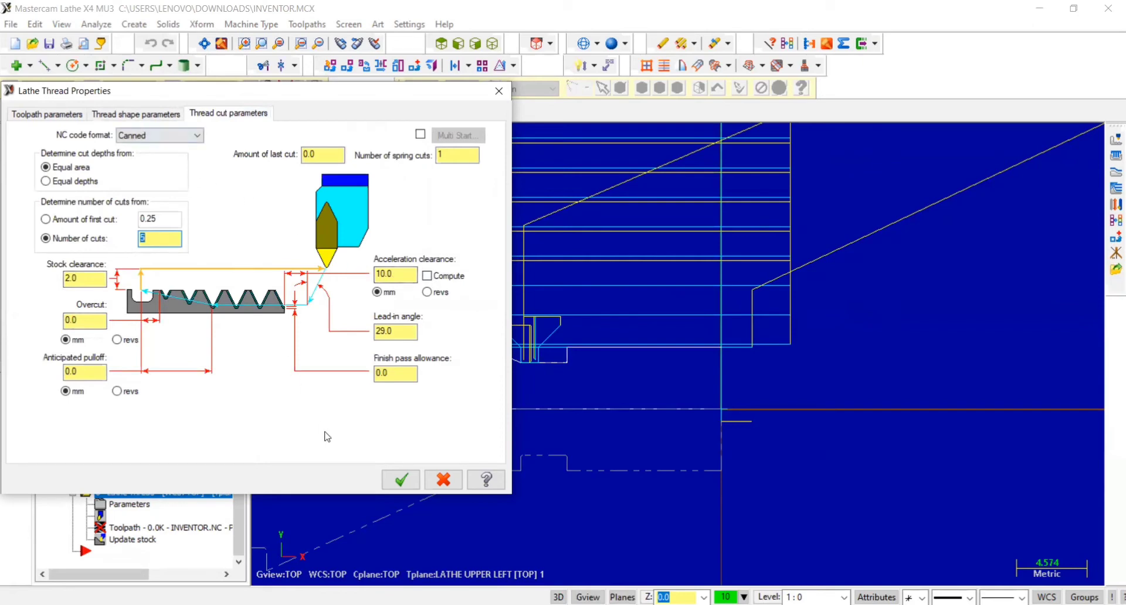
pyautogui.click(401, 481)
# Examine the generated thread toolpath at the shaft end and its fit with the other toolpaths, stock and chuck
pyautogui.scroll(4, 619, 365)
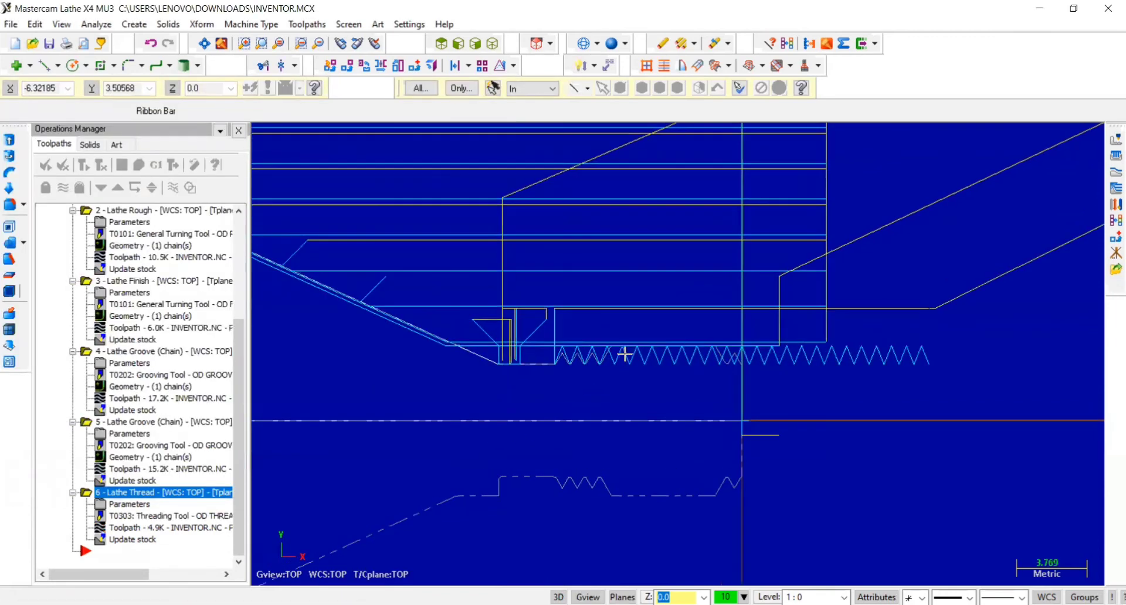
pyautogui.scroll(-8, 634, 346)
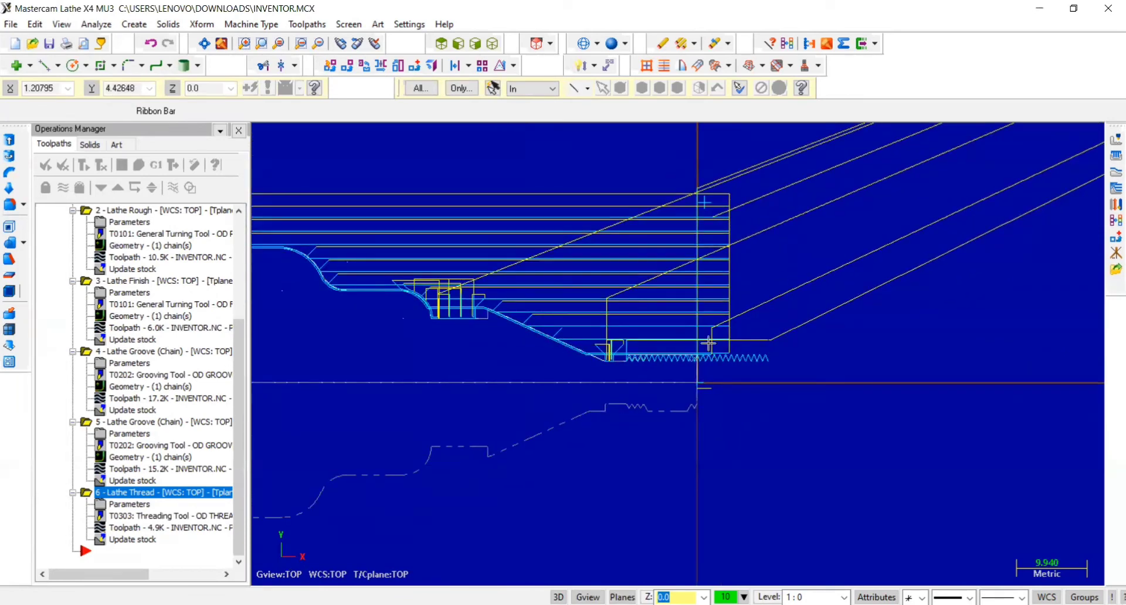
pyautogui.scroll(-1, 730, 367)
pyautogui.scroll(-5, 730, 366)
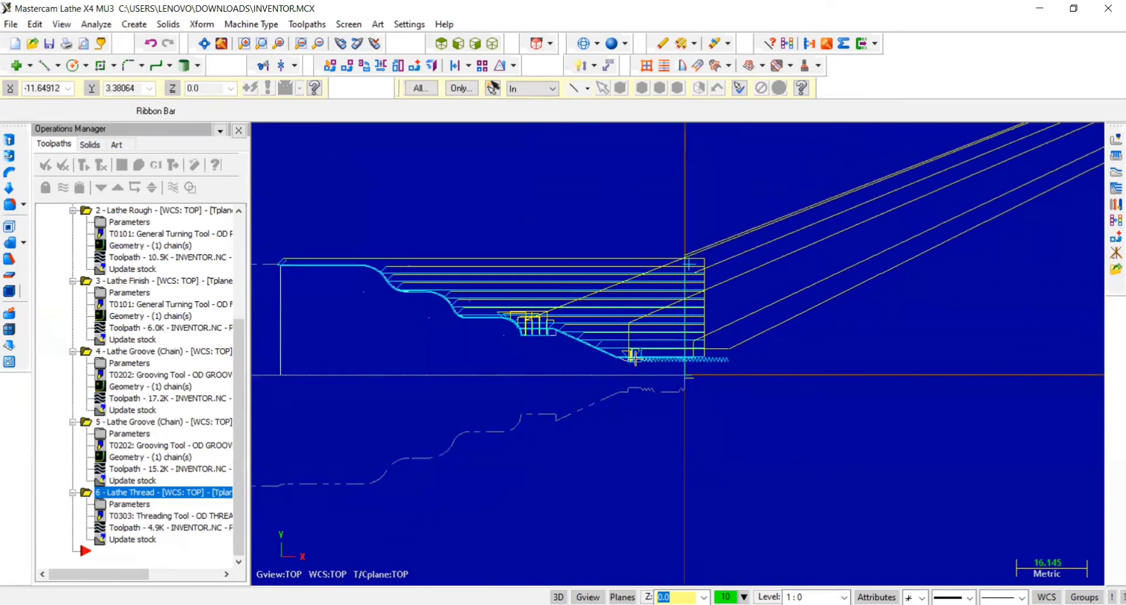
pyautogui.scroll(2, 515, 317)
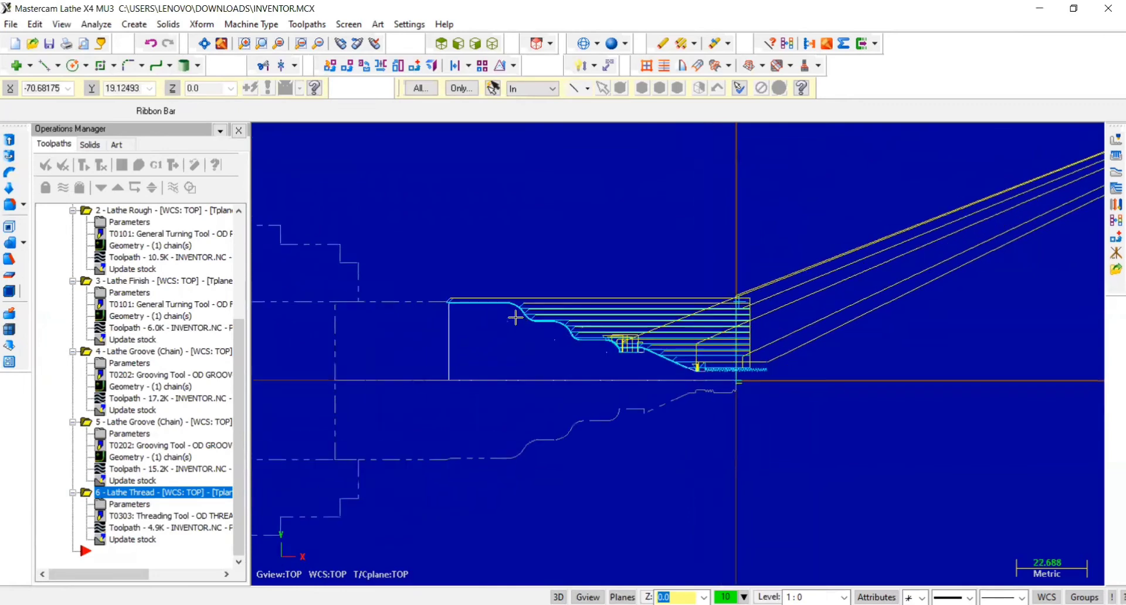
pyautogui.scroll(-4, 543, 304)
pyautogui.scroll(2, 542, 269)
pyautogui.scroll(-1, 542, 268)
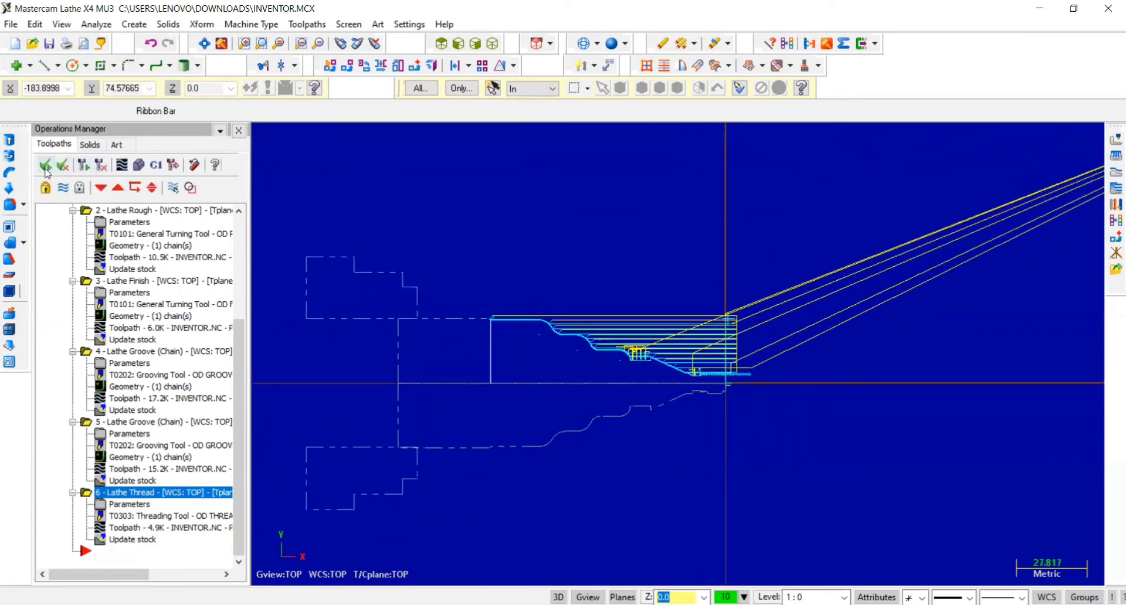
# Select all lathe operations, regenerate them and open their solid verification
pyautogui.click(45, 166)
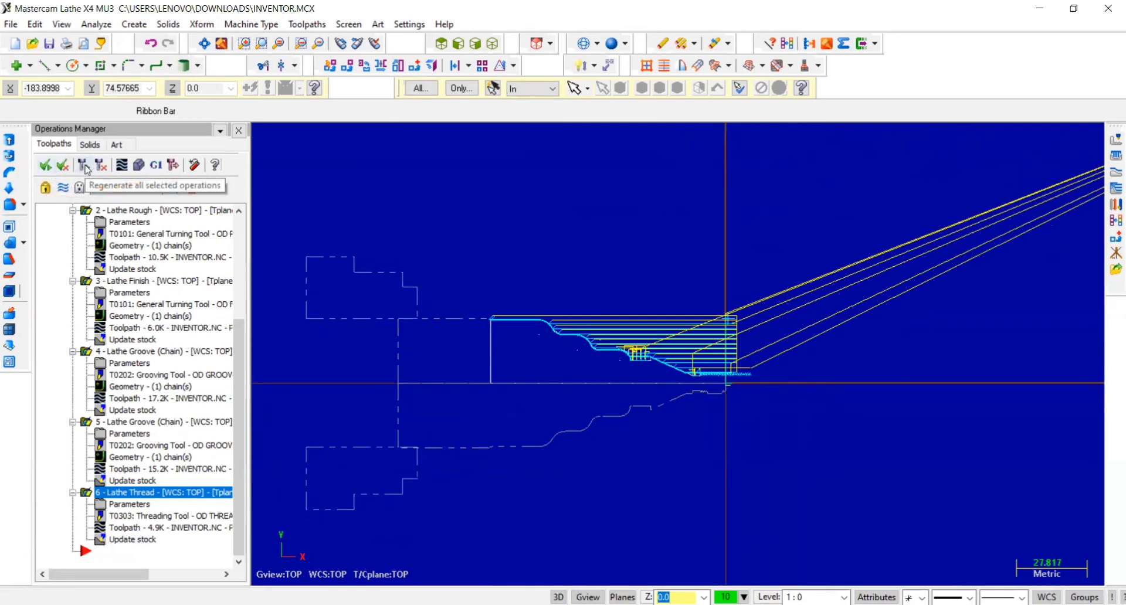
pyautogui.click(86, 167)
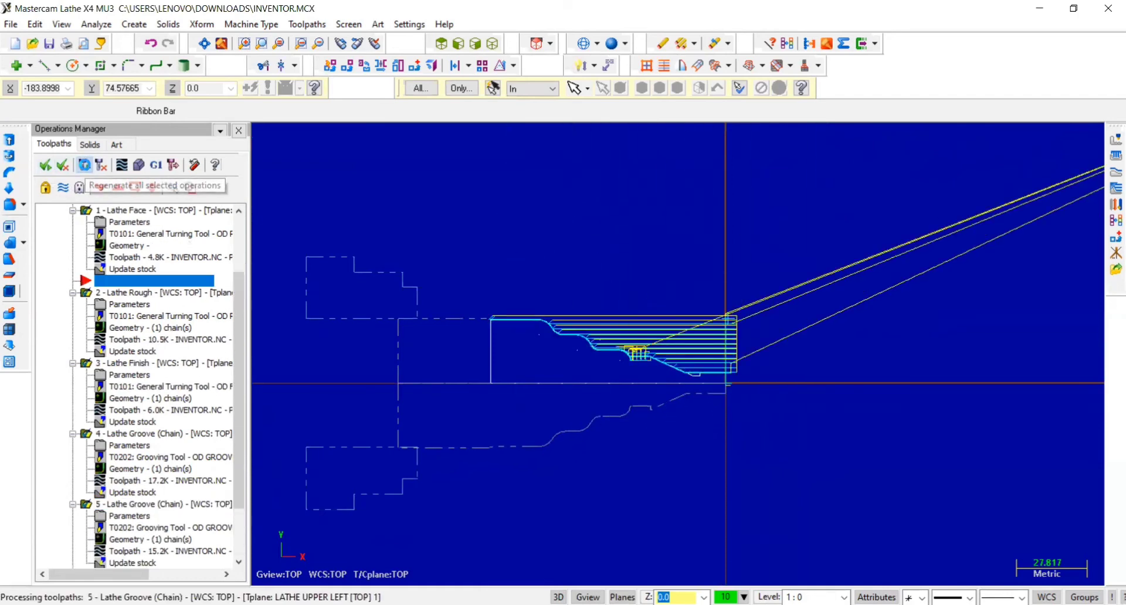
pyautogui.click(139, 166)
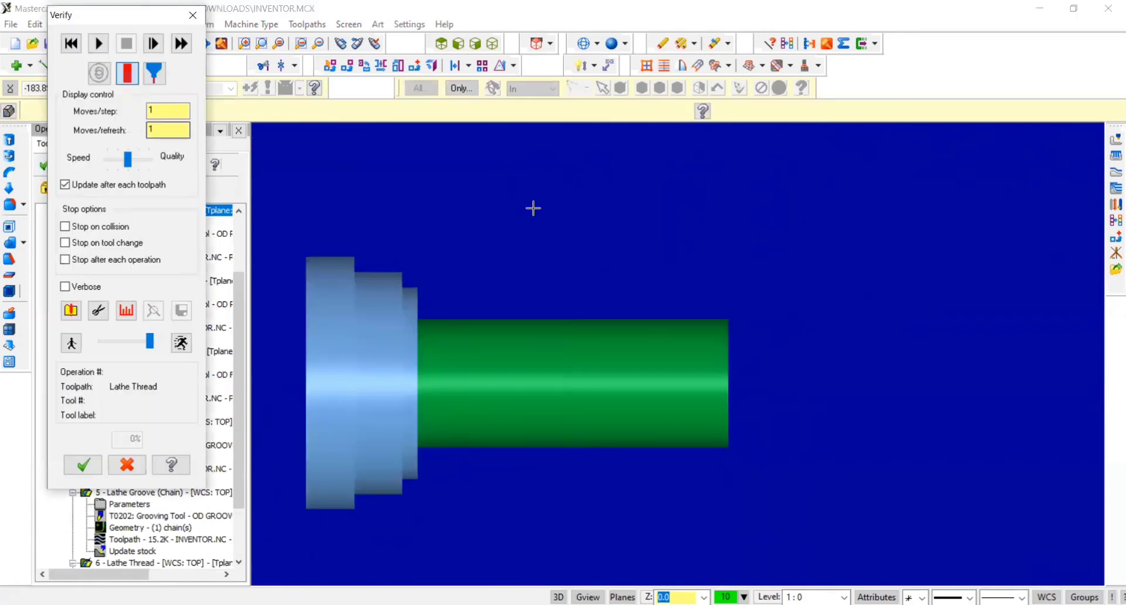
# Run the machining simulation of all operations in an isometric view
pyautogui.click(441, 46)
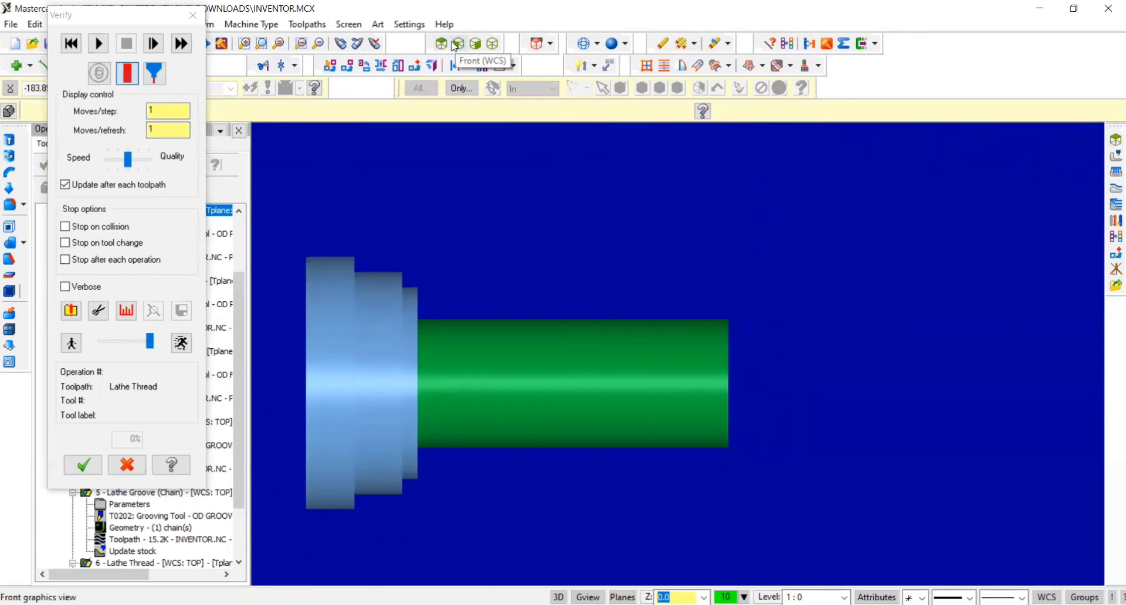
pyautogui.click(493, 44)
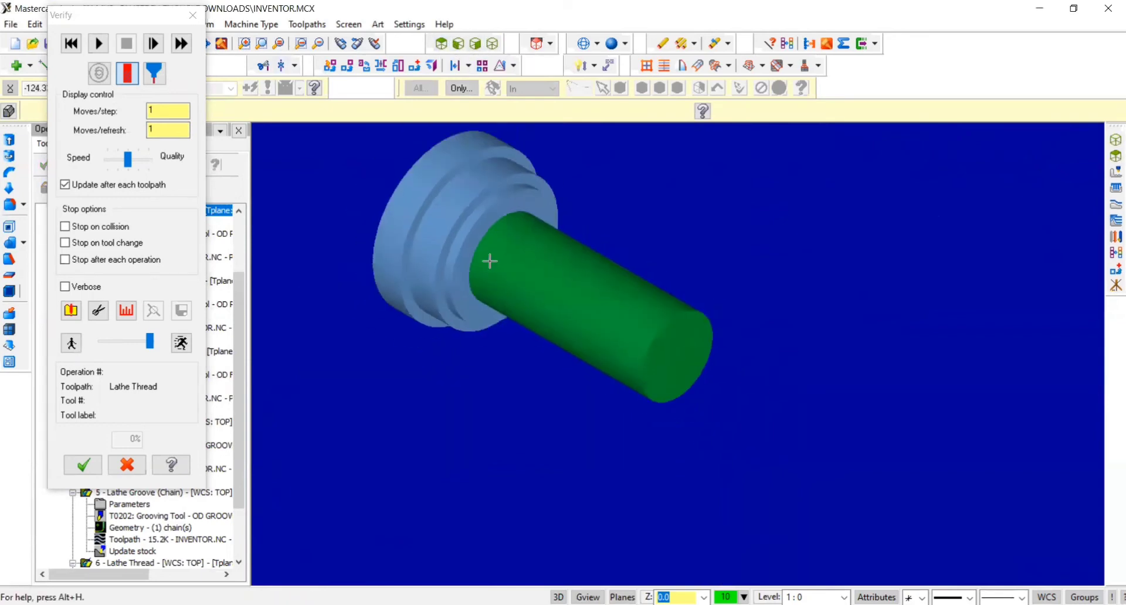
pyautogui.scroll(3, 398, 210)
pyautogui.scroll(-4, 390, 230)
pyautogui.scroll(-4, 416, 431)
pyautogui.scroll(5, 447, 192)
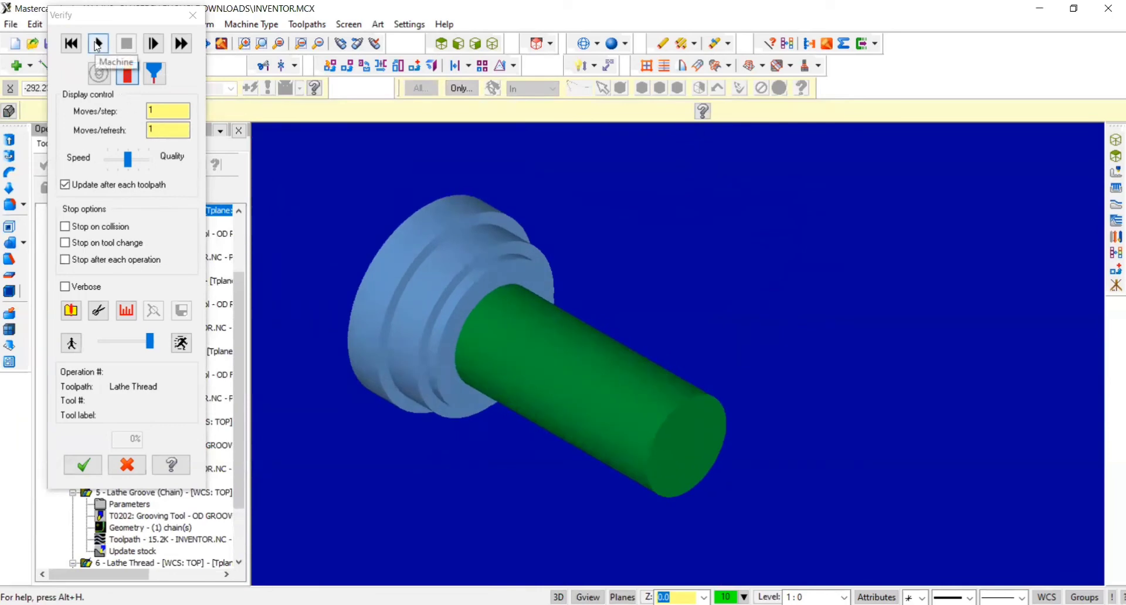
pyautogui.click(99, 43)
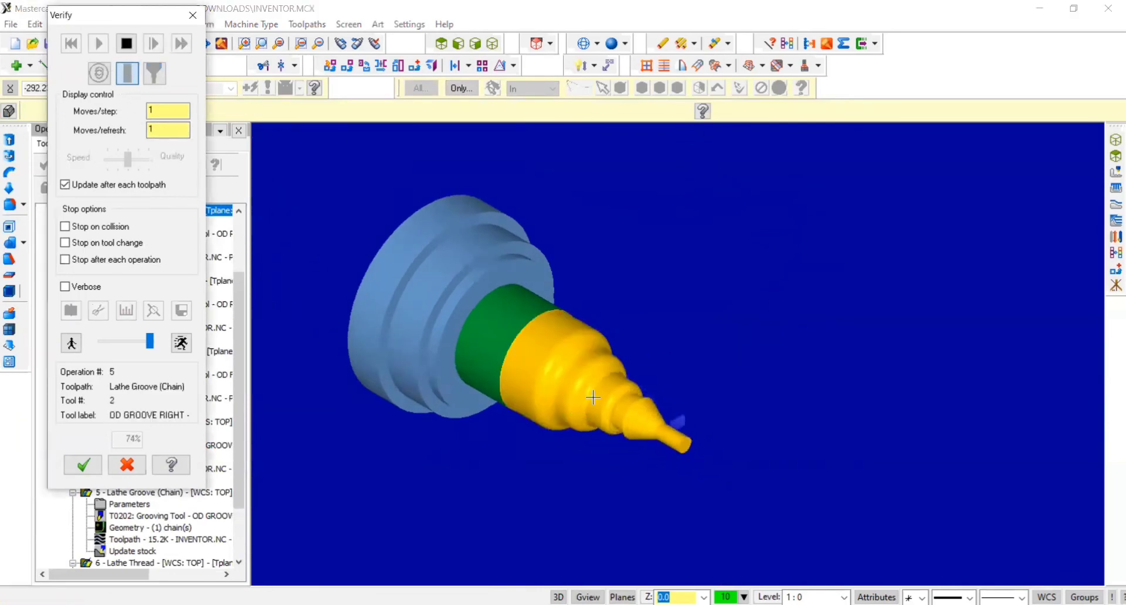
pyautogui.scroll(-2, 604, 411)
pyautogui.scroll(2, 632, 412)
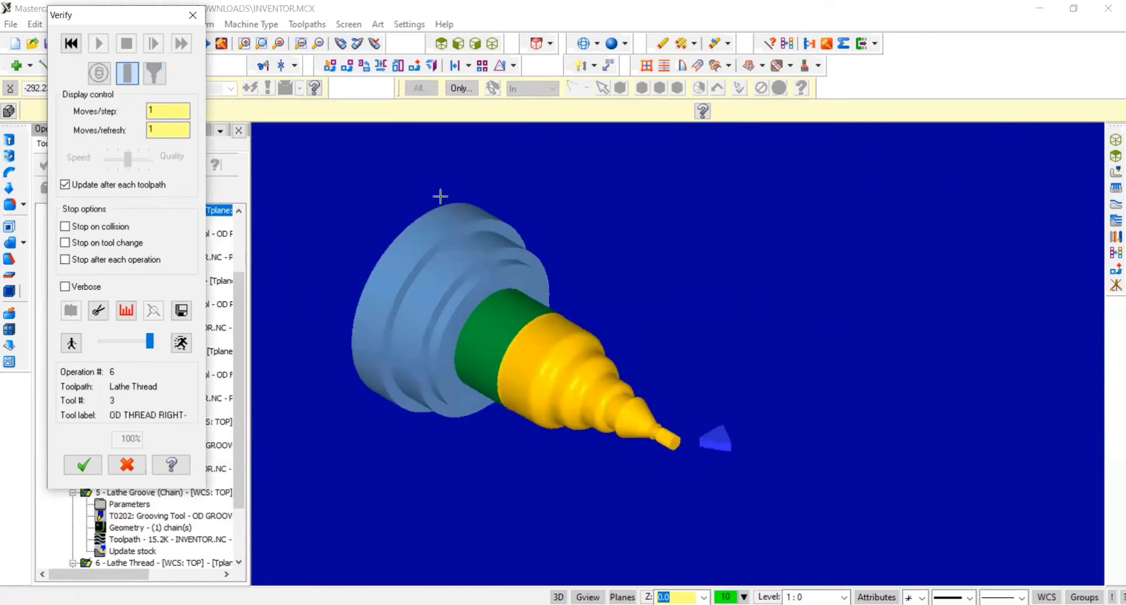
# Inspect the simulated part's thread, grooves and profile in the top view and close the verification
pyautogui.click(442, 43)
pyautogui.scroll(5, 641, 314)
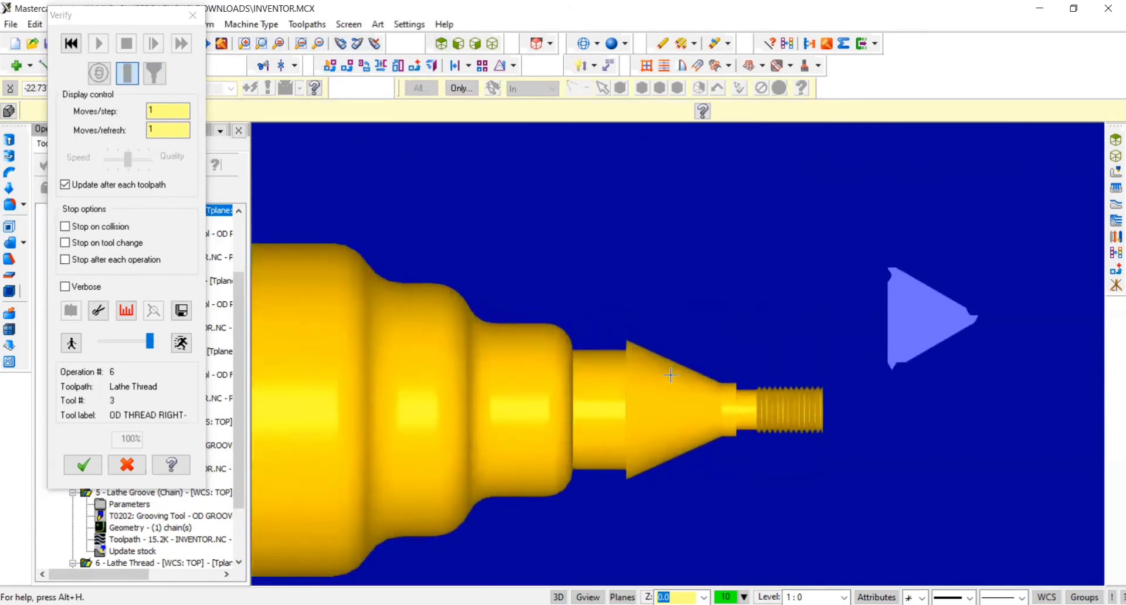
pyautogui.scroll(3, 863, 399)
pyautogui.scroll(-4, 859, 398)
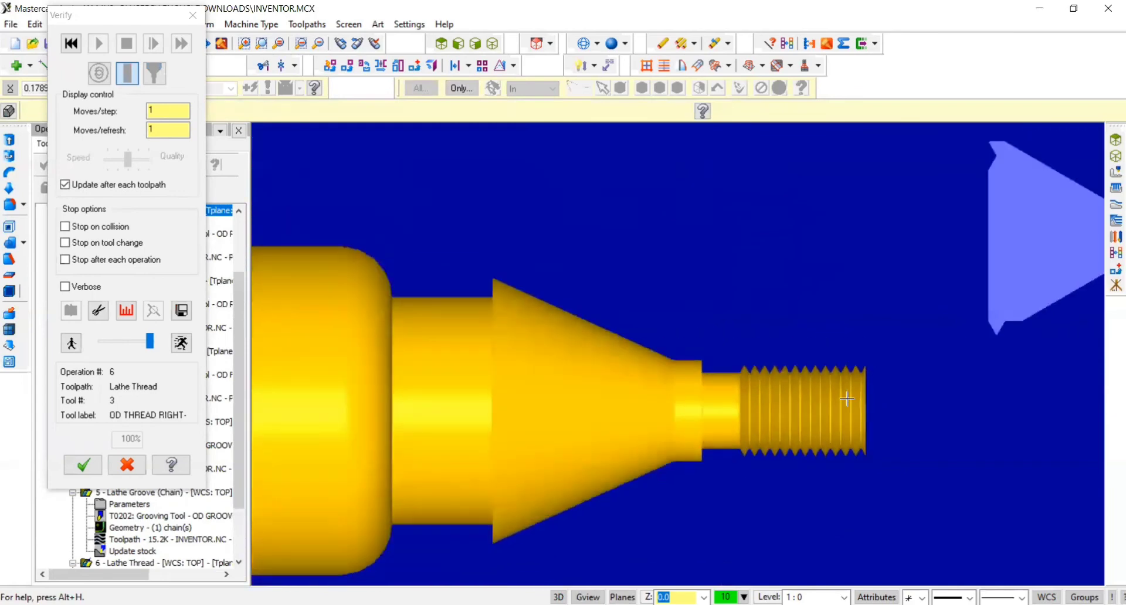
pyautogui.scroll(-4, 668, 363)
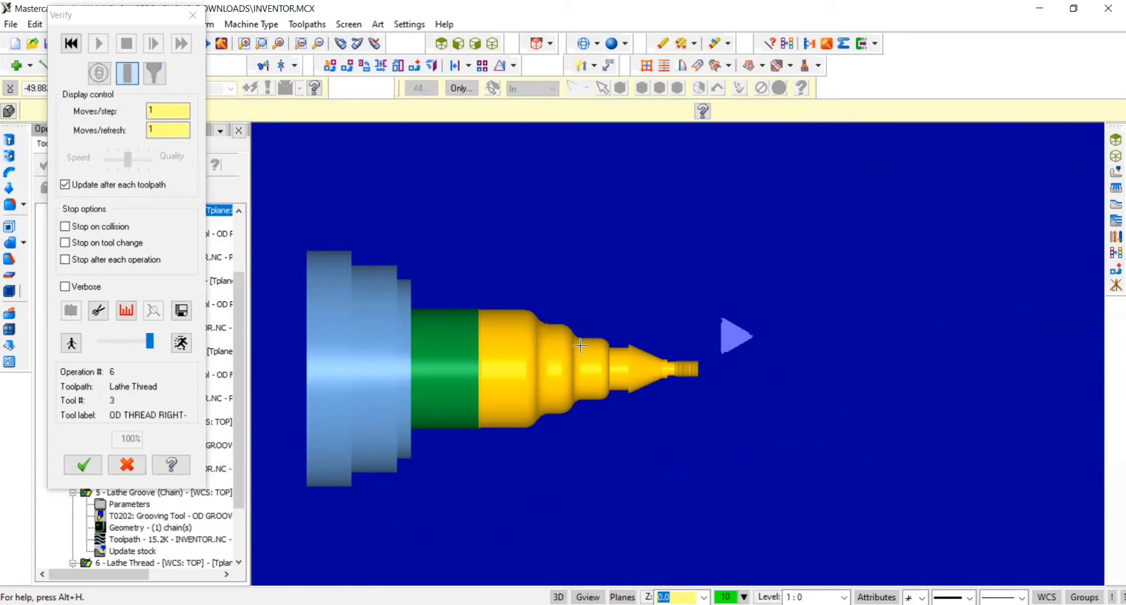
pyautogui.scroll(2, 568, 313)
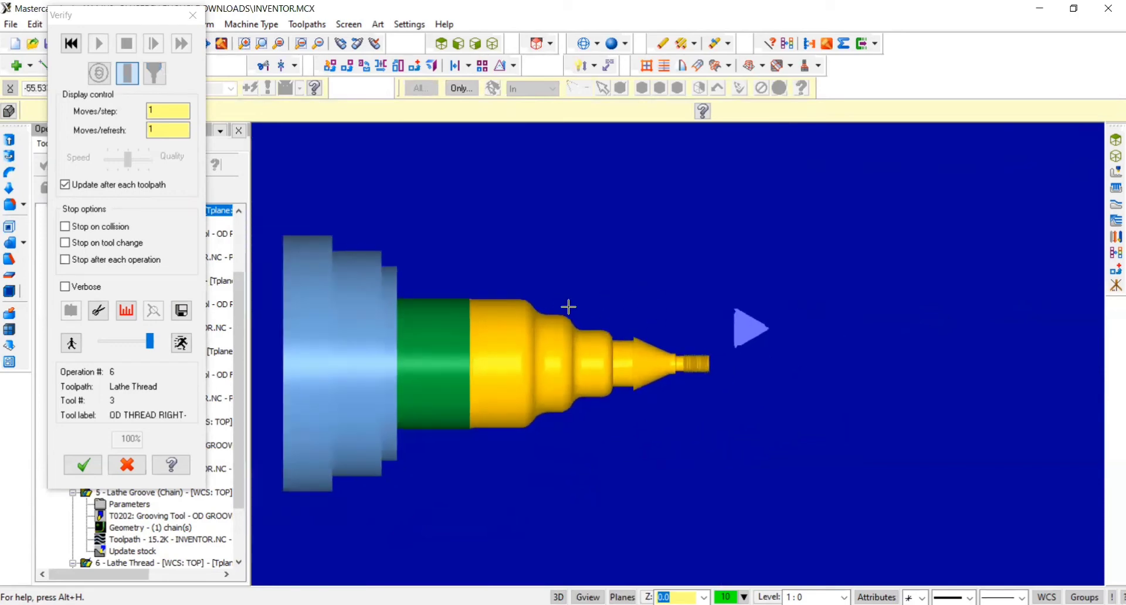
pyautogui.scroll(-2, 575, 309)
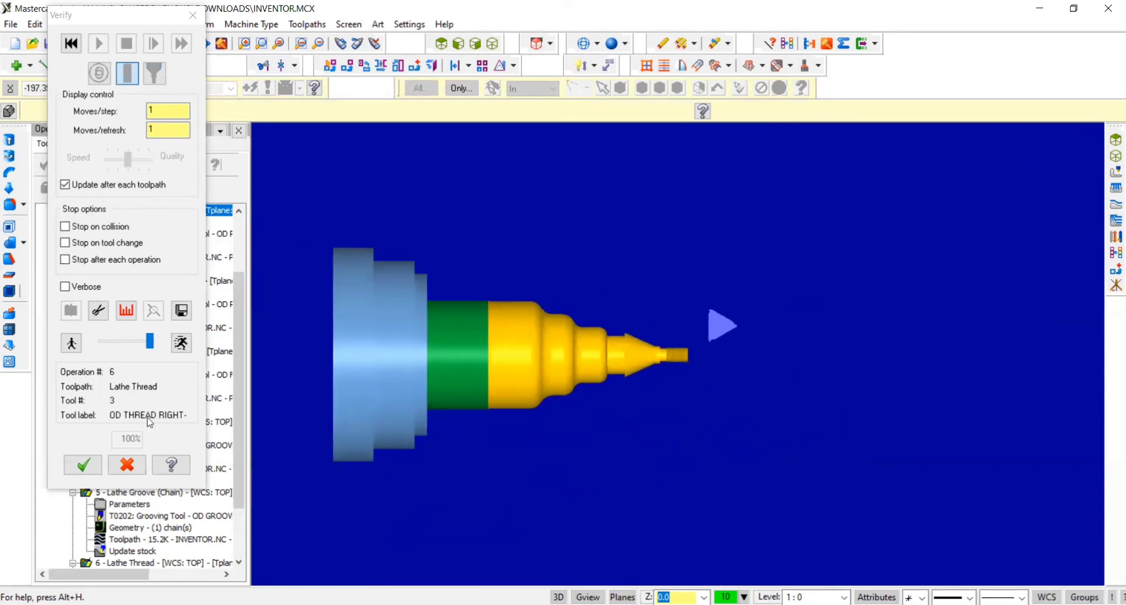
pyautogui.click(84, 467)
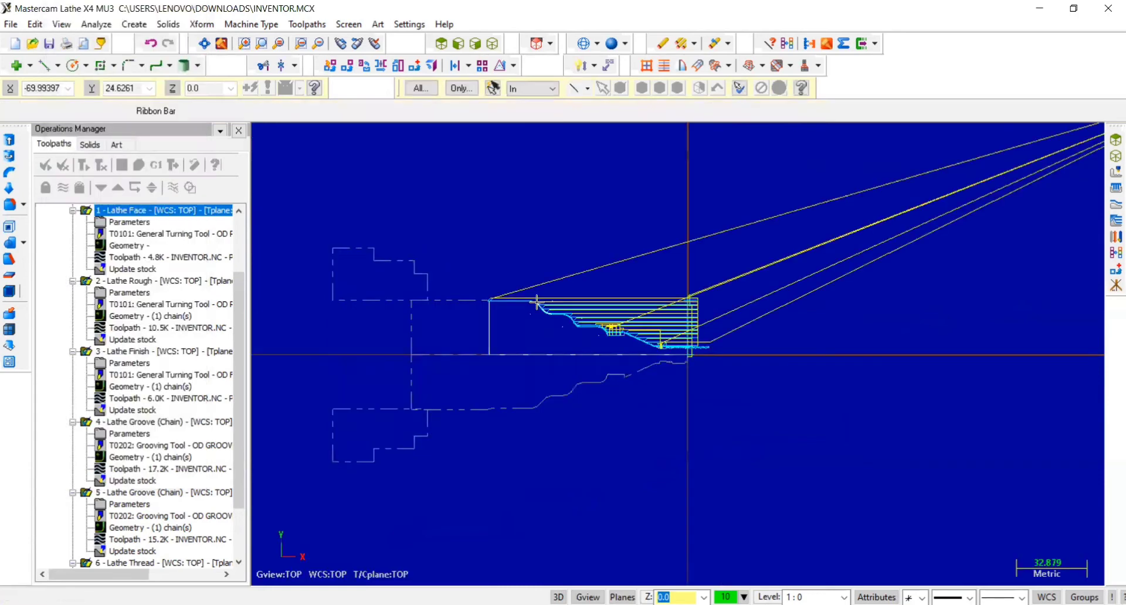
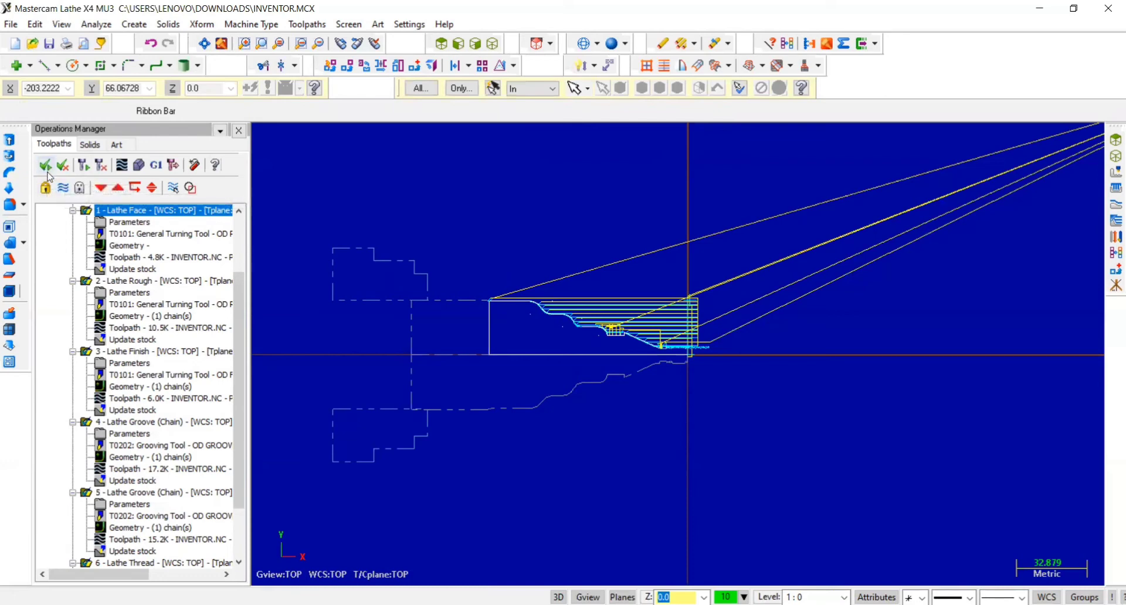
# Post-process the operations to an editable .NC file, agreeing to generate a tool change for the tools sharing a number
pyautogui.click(155, 168)
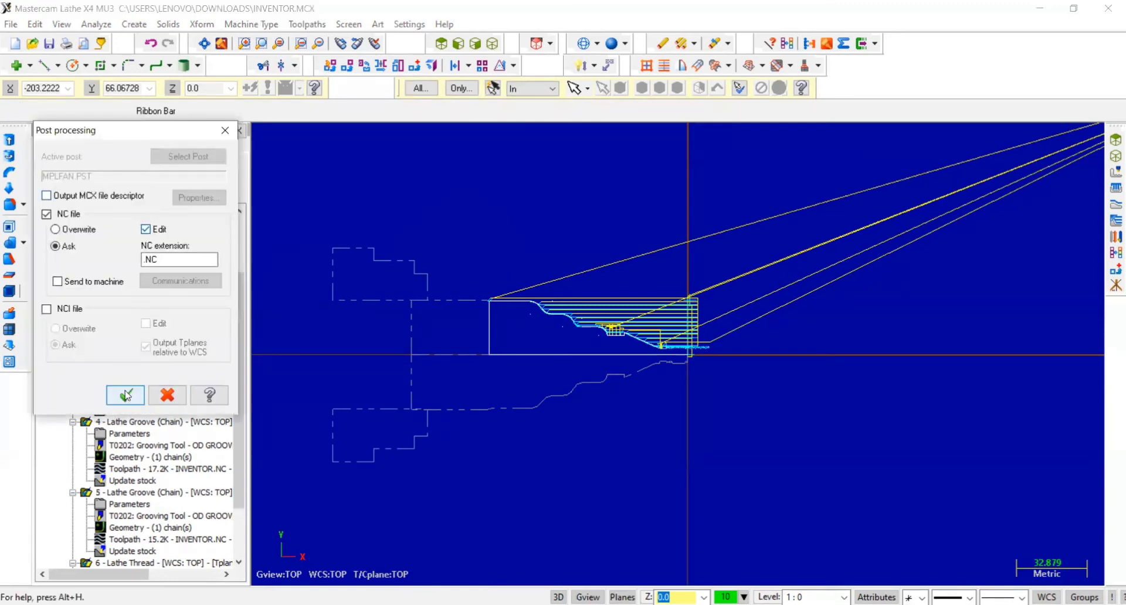
pyautogui.click(127, 396)
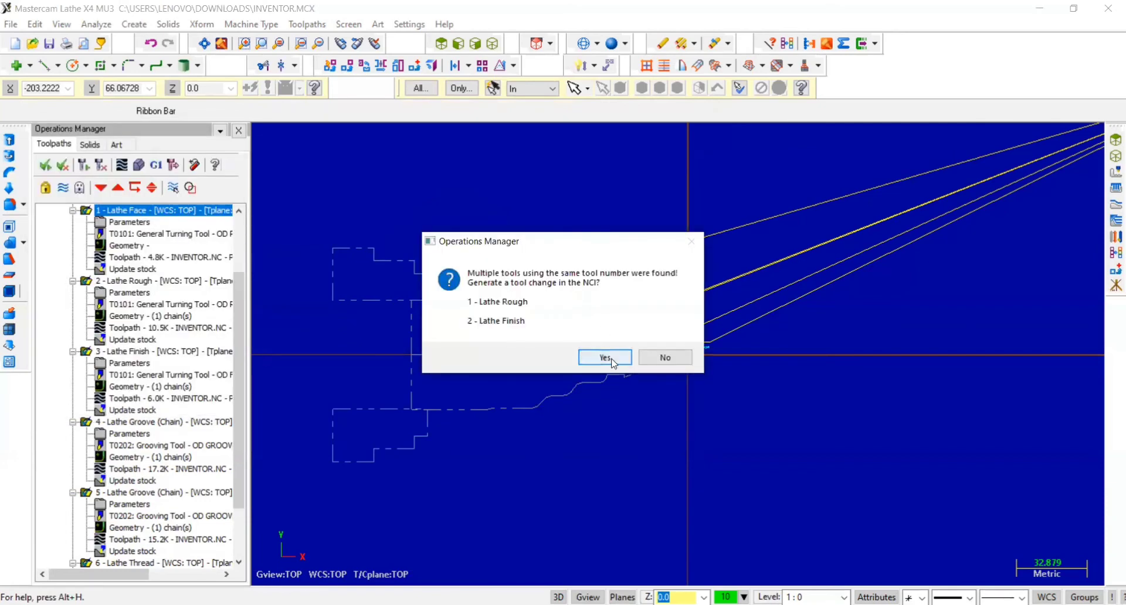
pyautogui.click(612, 361)
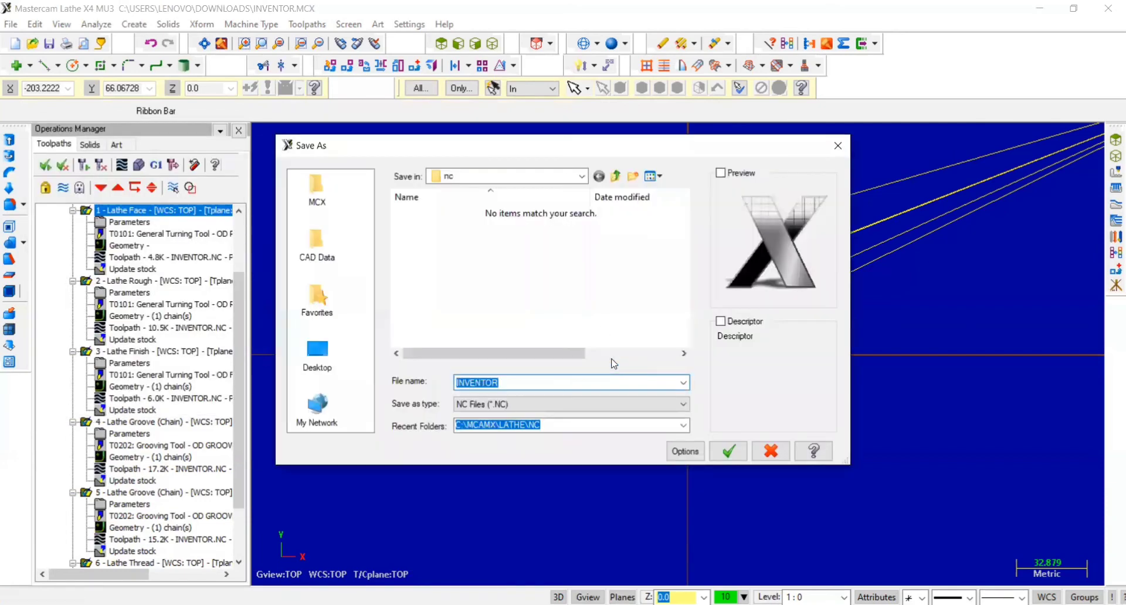
# Save the posted NC file as "INVENTOR kelompok 2" in the nc folder
pyautogui.click(514, 380)
pyautogui.write('kelompo')
pyautogui.write('k 2')
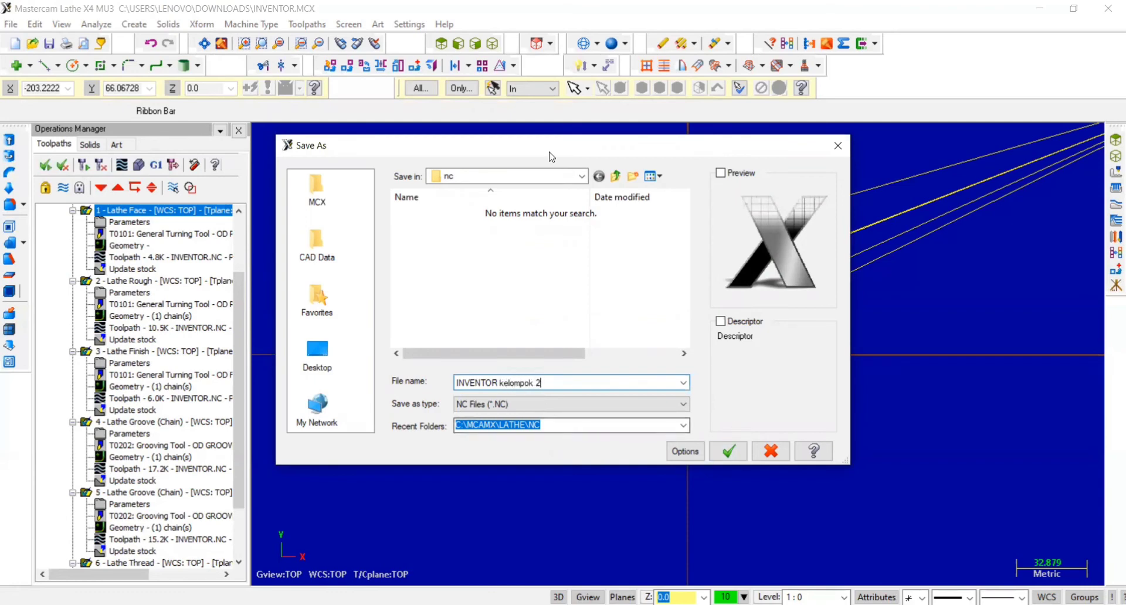
pyautogui.click(582, 176)
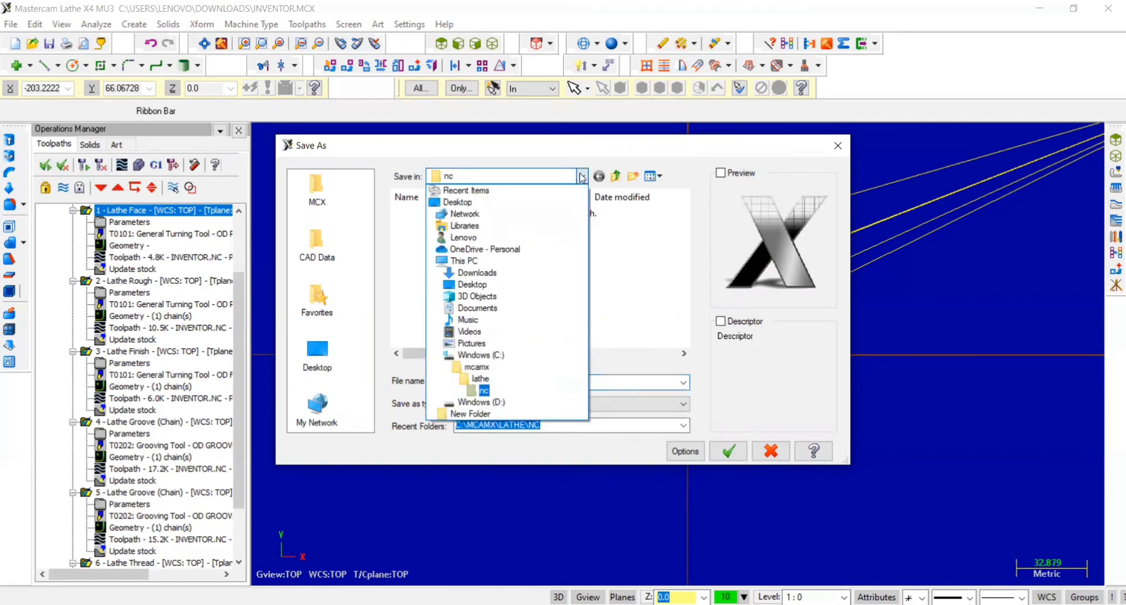
pyautogui.click(582, 176)
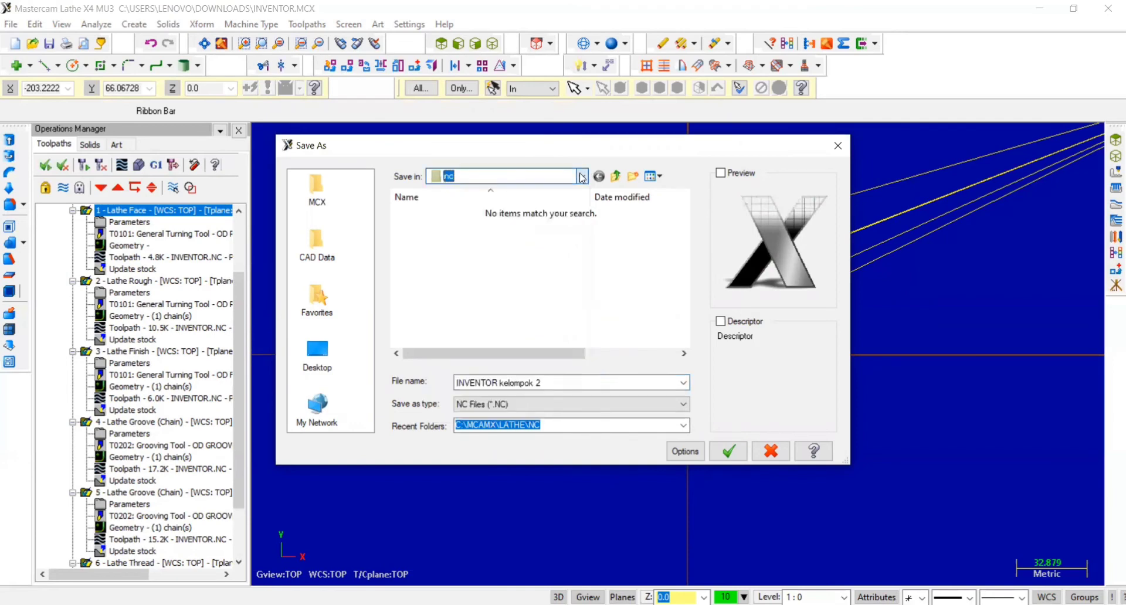
pyautogui.click(582, 177)
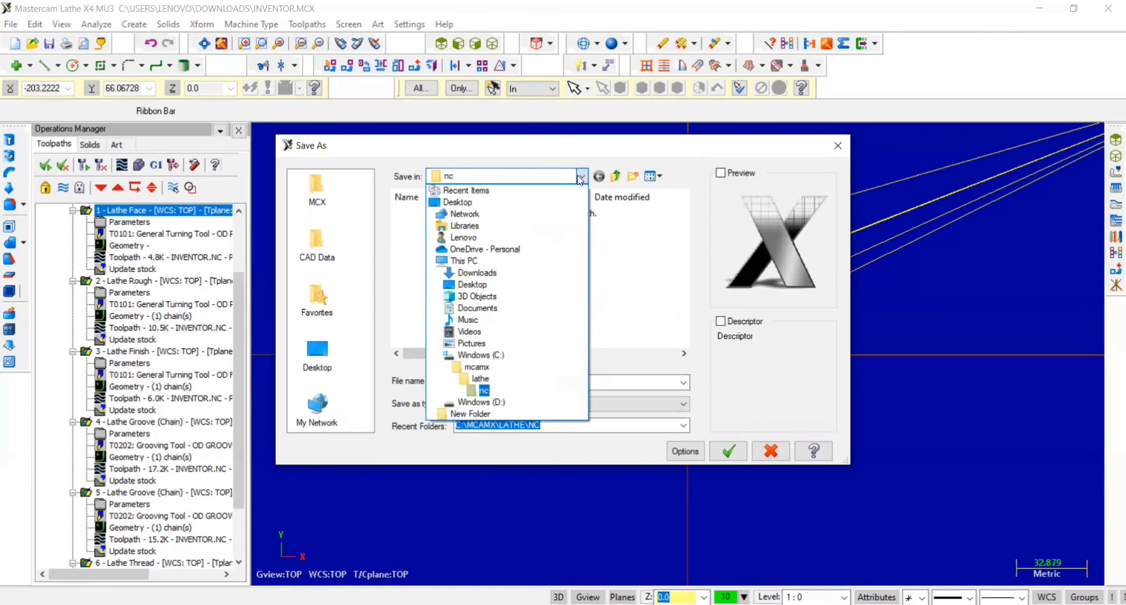
pyautogui.click(582, 177)
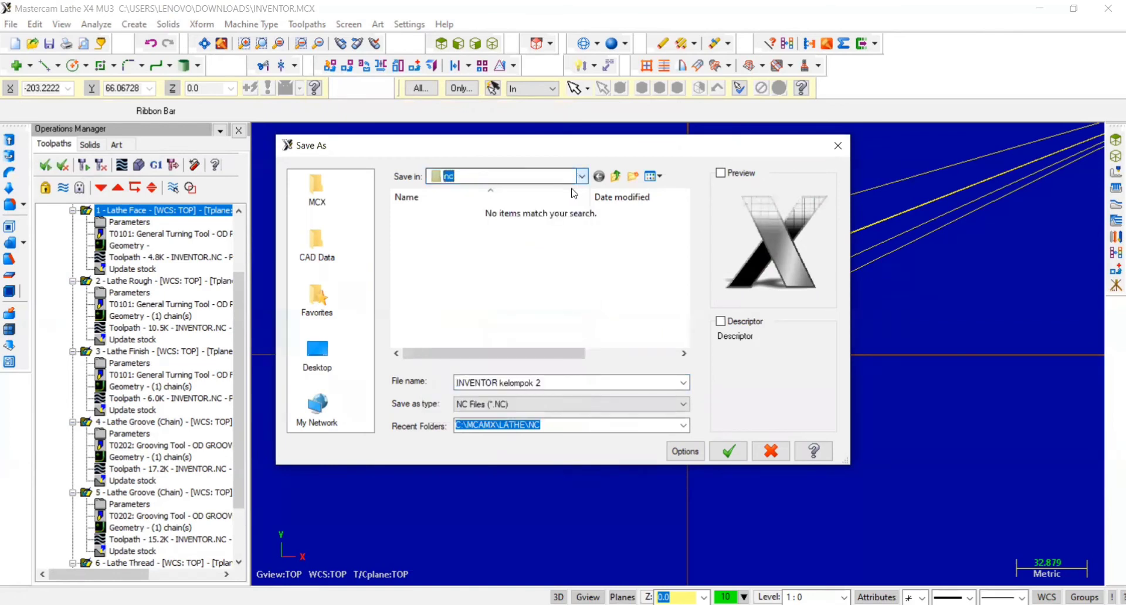
pyautogui.click(730, 450)
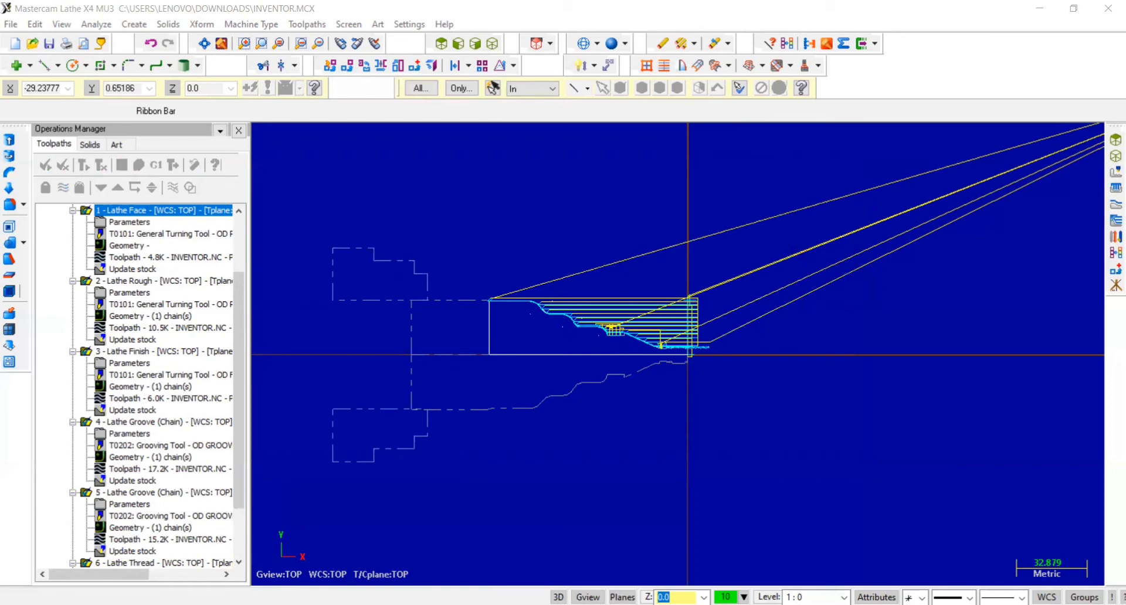
pyautogui.click(608, 367)
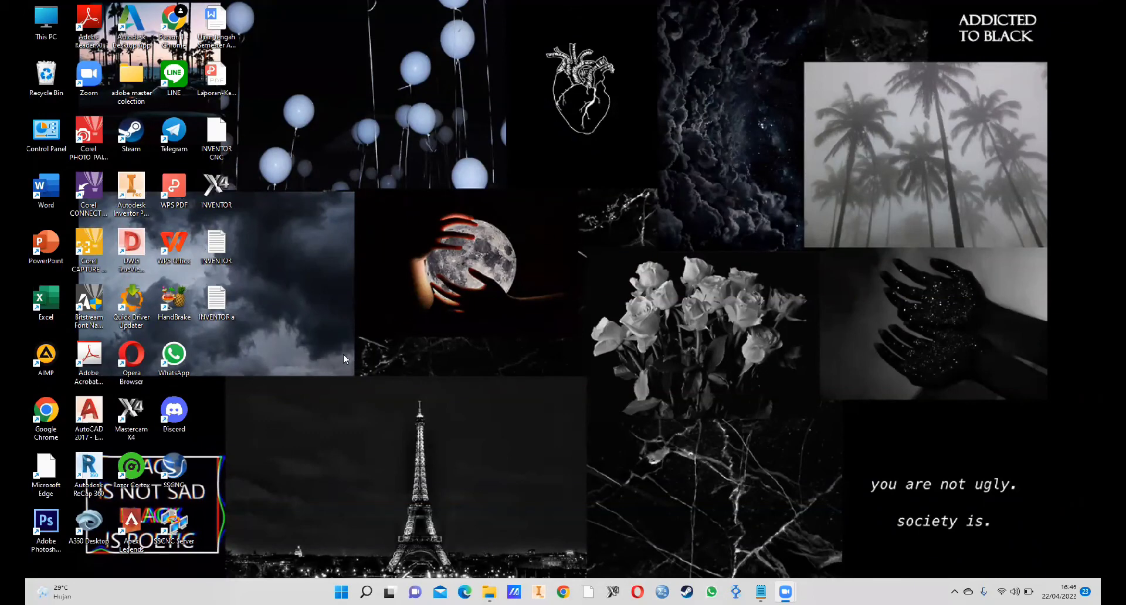
# Launch Swansoft CNC Simulation with the FANUC 0iT system and dismiss the startup tip
pyautogui.doubleClick(173, 467)
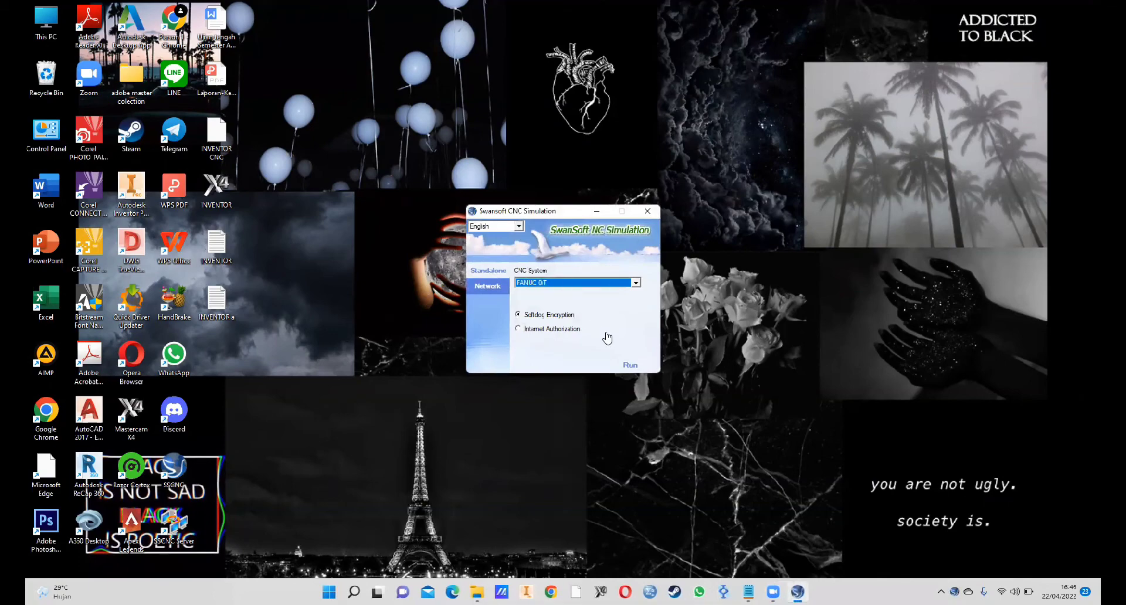
pyautogui.click(631, 365)
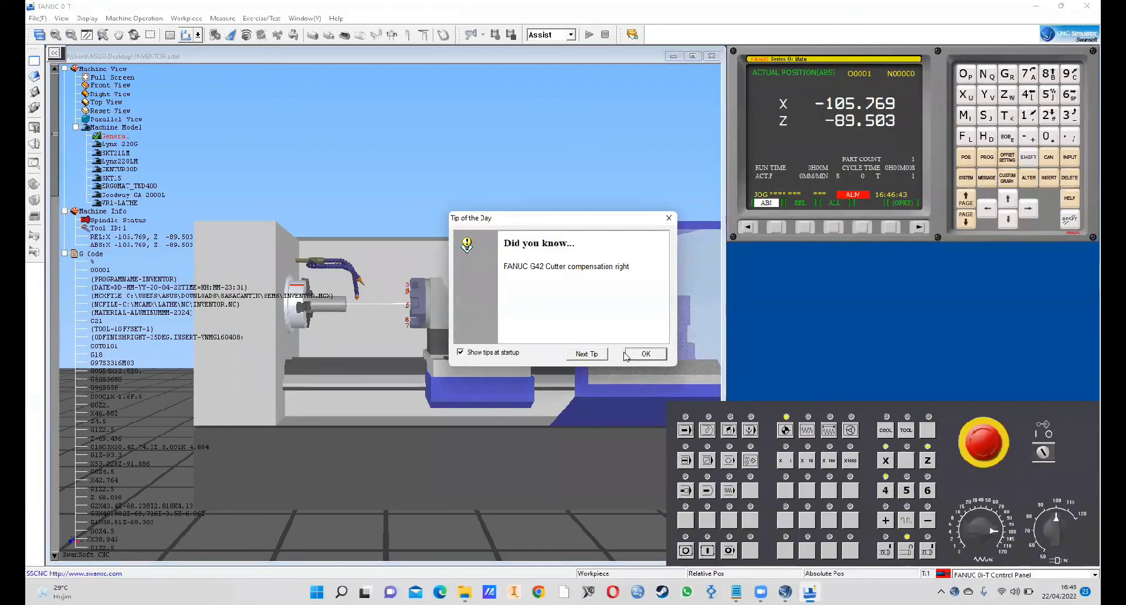
pyautogui.click(645, 354)
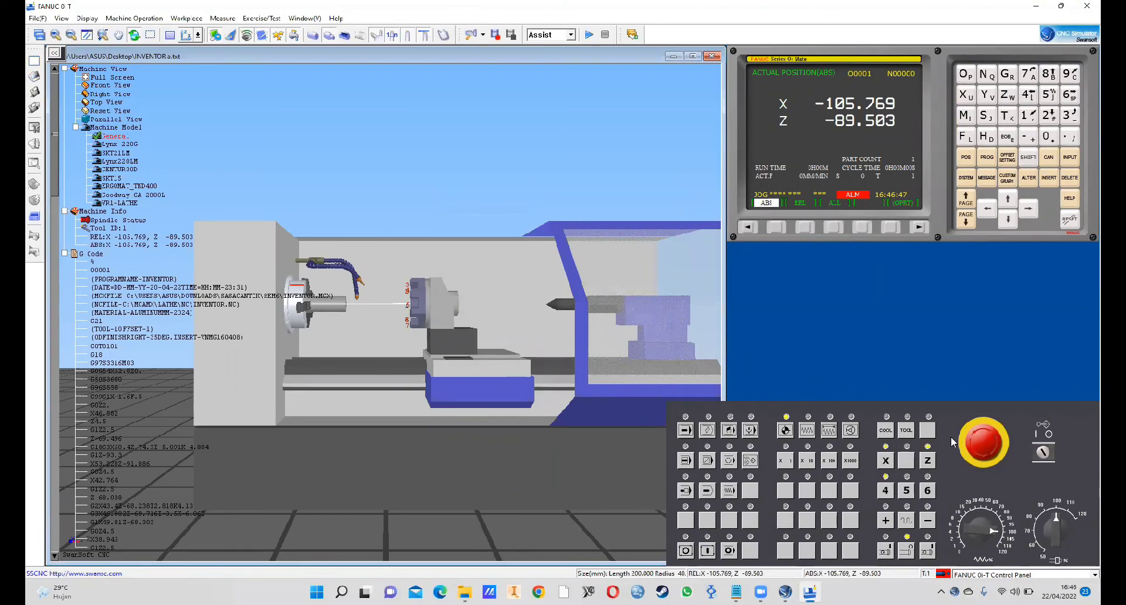
# Release the emergency stop and program protection, and return the X and Z axes to their reference positions
pyautogui.click(990, 447)
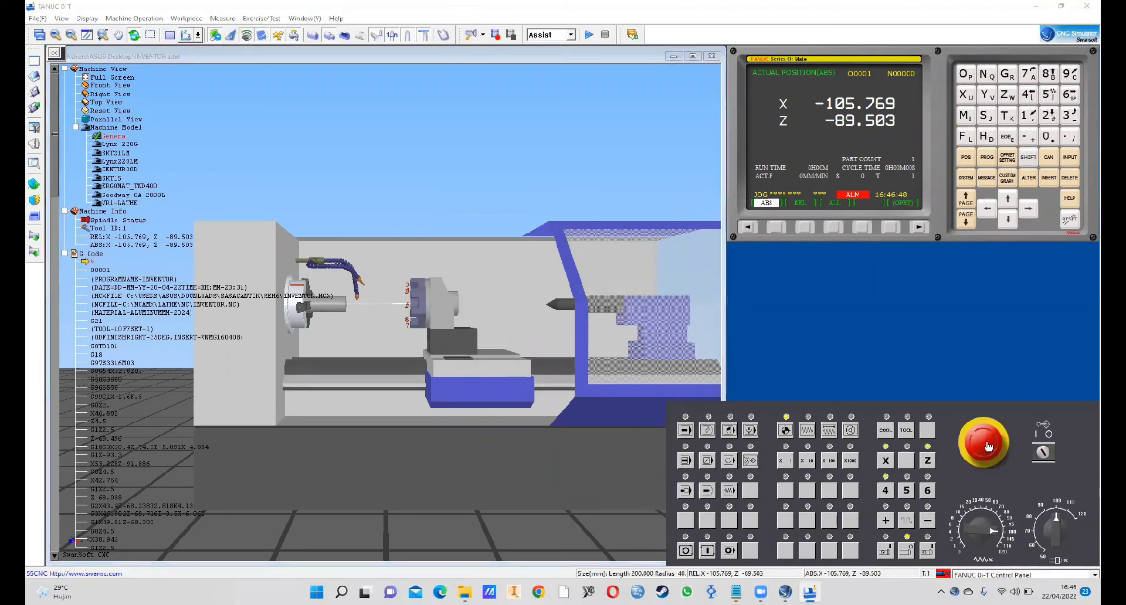
pyautogui.click(1044, 453)
pyautogui.click(884, 463)
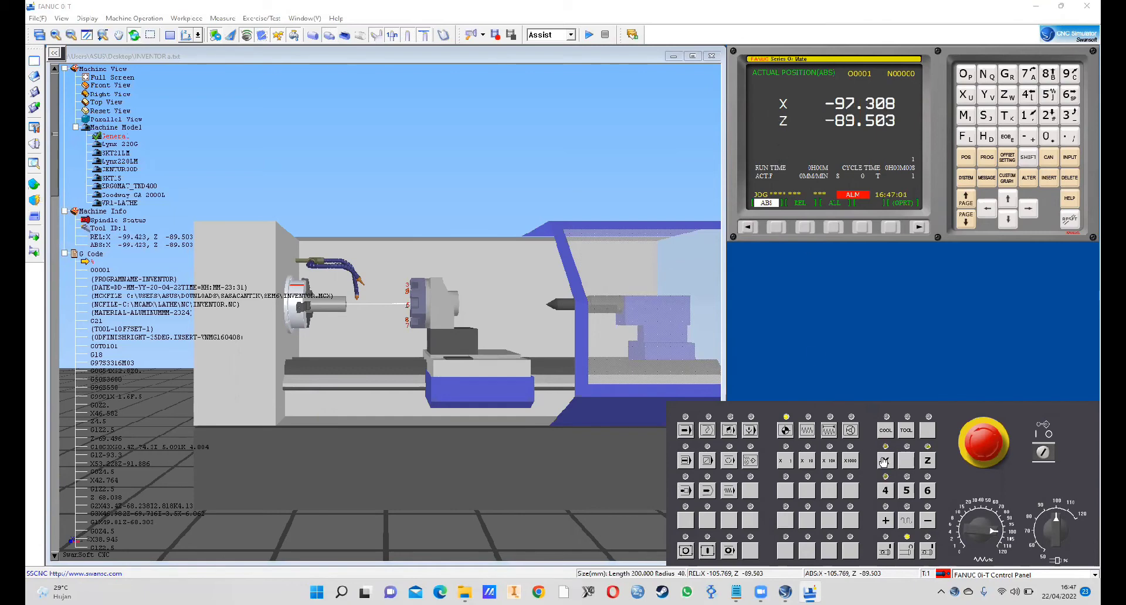
pyautogui.click(929, 462)
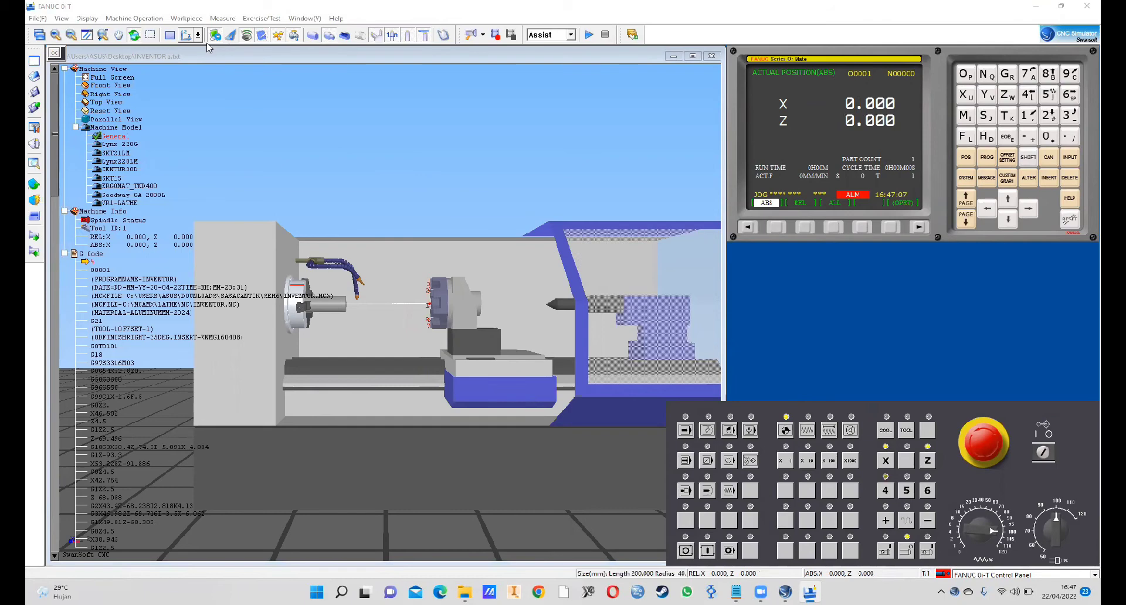
# Show the lathe in the 2D view and set up a workpiece with diameter 50.8 and length 140
pyautogui.click(170, 35)
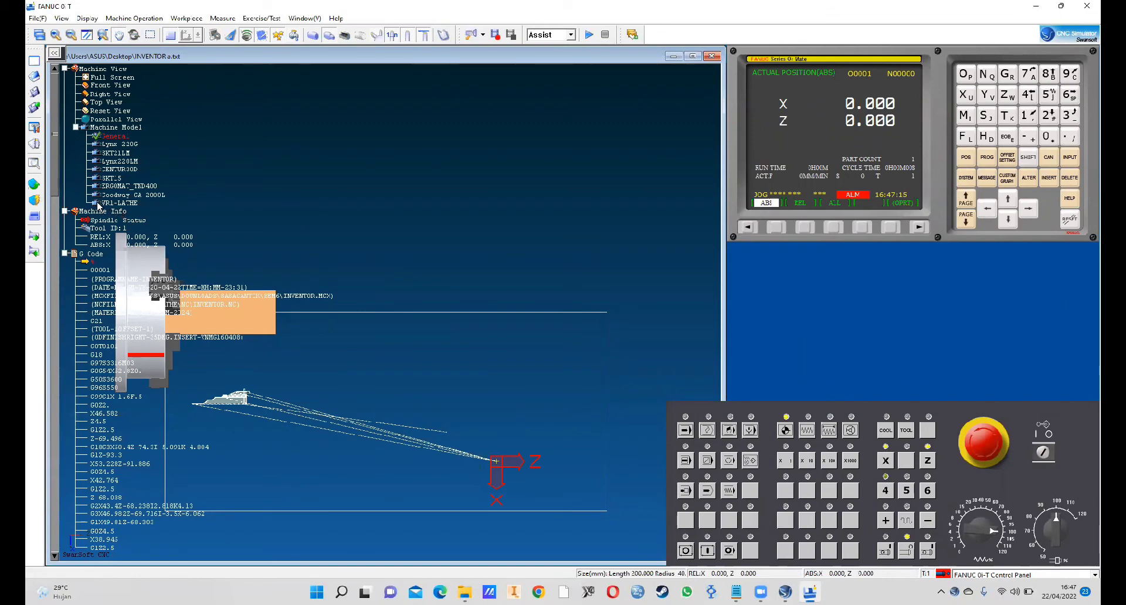
pyautogui.click(35, 200)
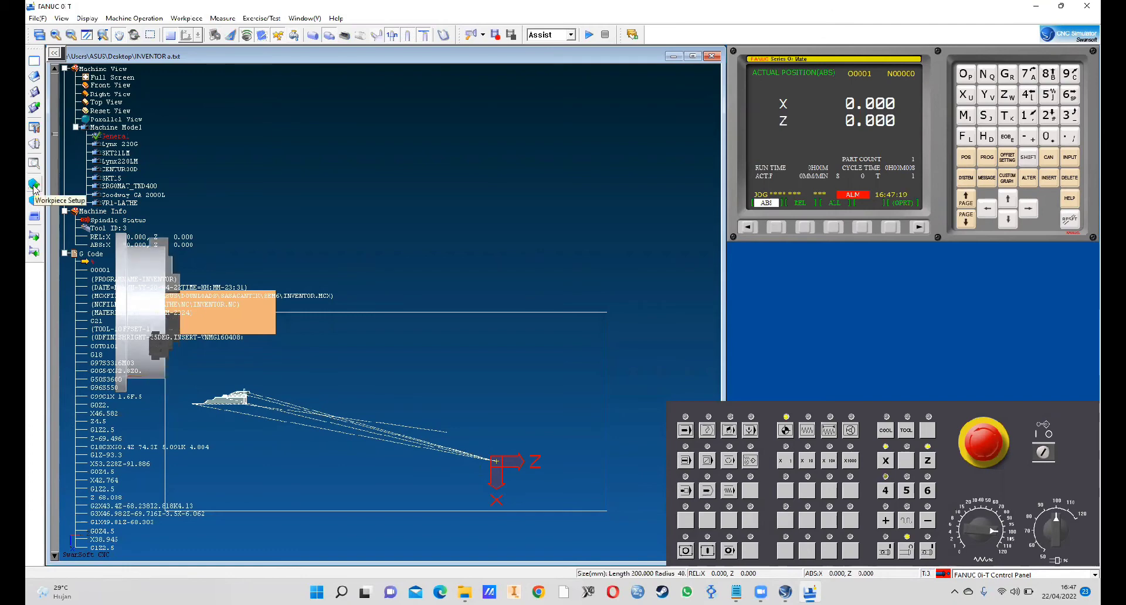
pyautogui.click(33, 186)
pyautogui.click(59, 188)
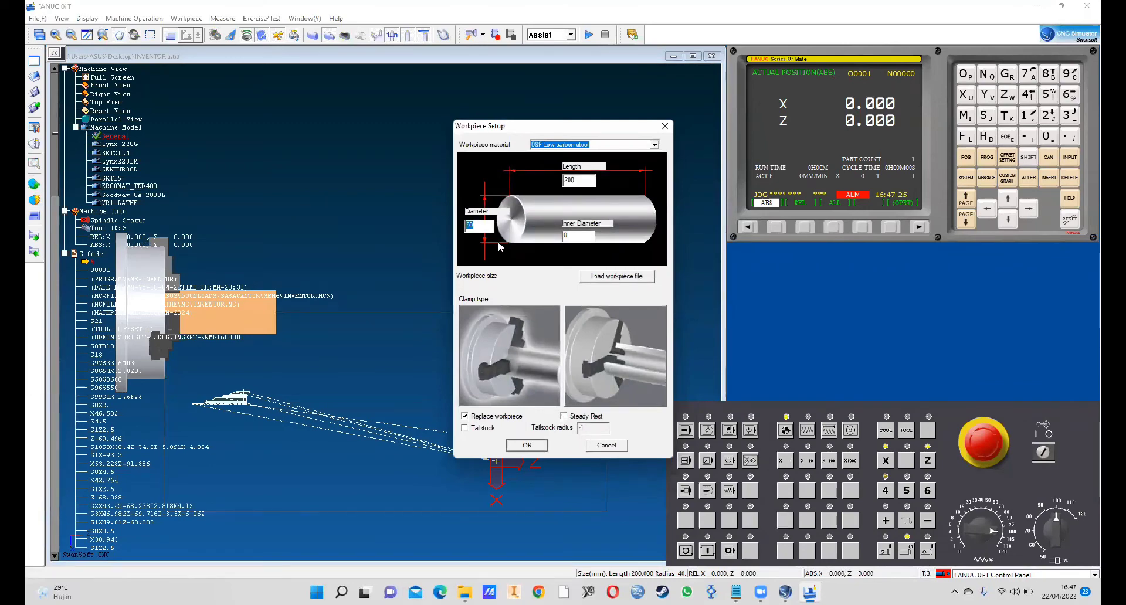
pyautogui.write('50.8')
pyautogui.moveTo(577, 181); pyautogui.dragTo(550, 183)
pyautogui.write('140')
pyautogui.click(529, 447)
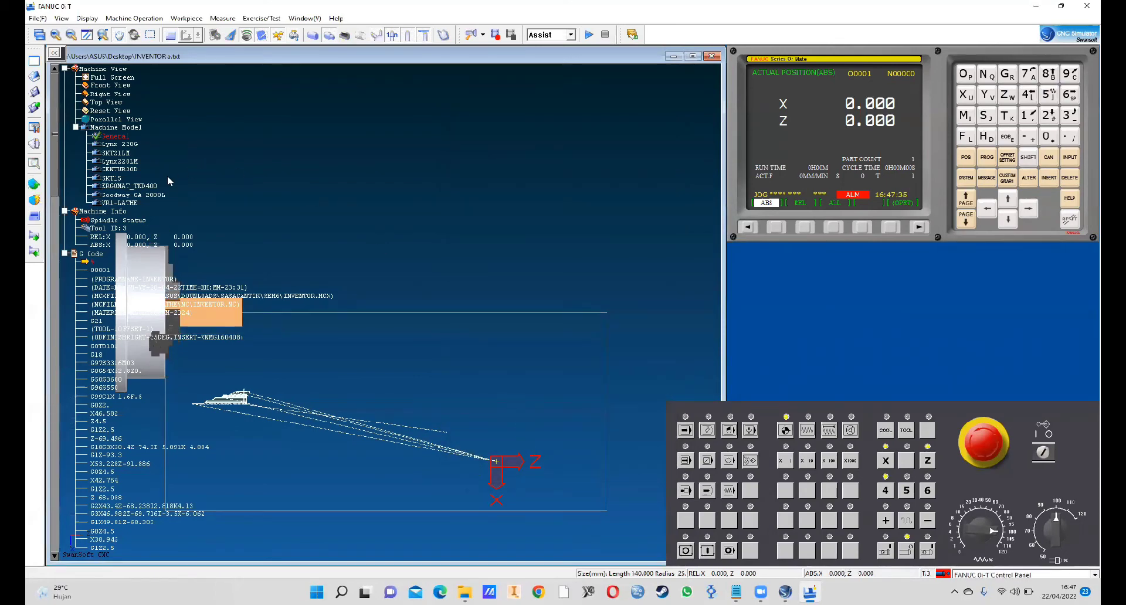
# Change external turning tool 001 to a 55° DNMG insert and add it to tool station 1
pyautogui.click(37, 144)
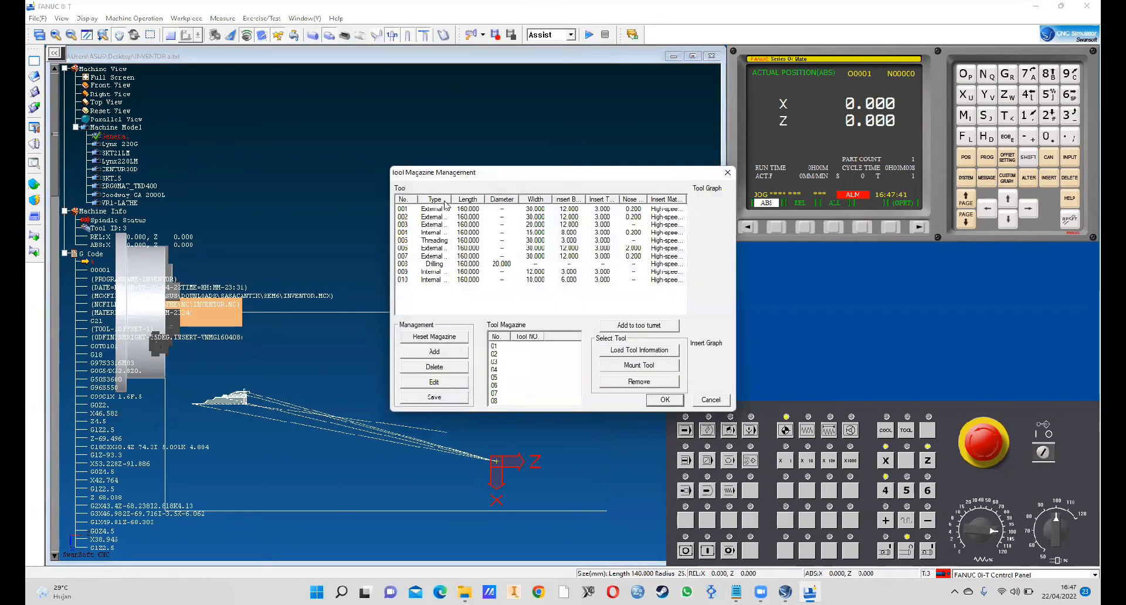
pyautogui.moveTo(452, 199); pyautogui.dragTo(475, 199)
pyautogui.click(474, 214)
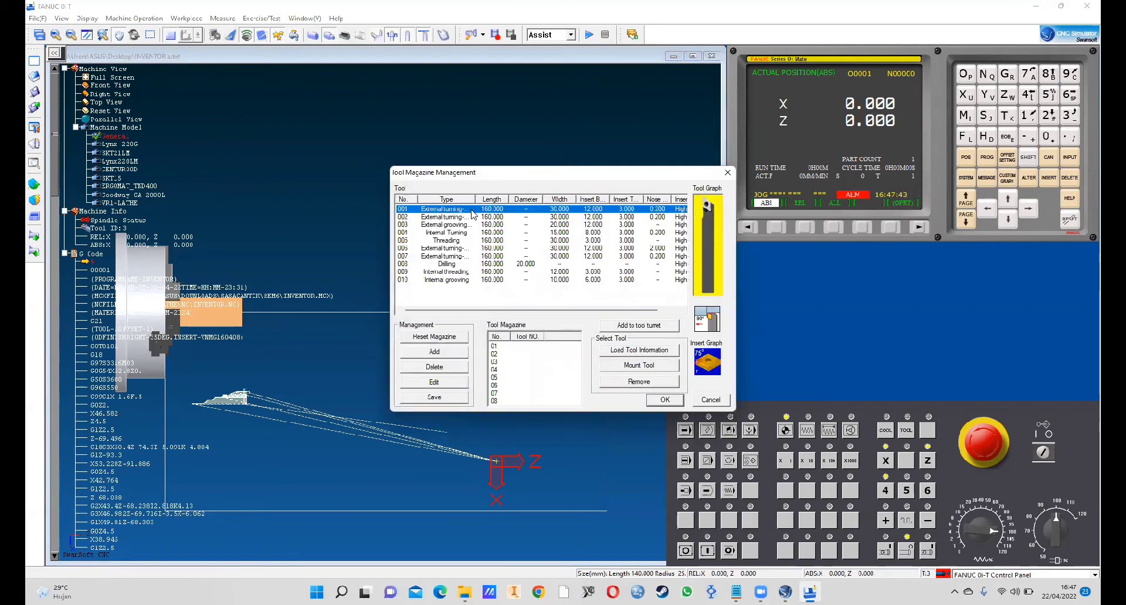
pyautogui.click(438, 384)
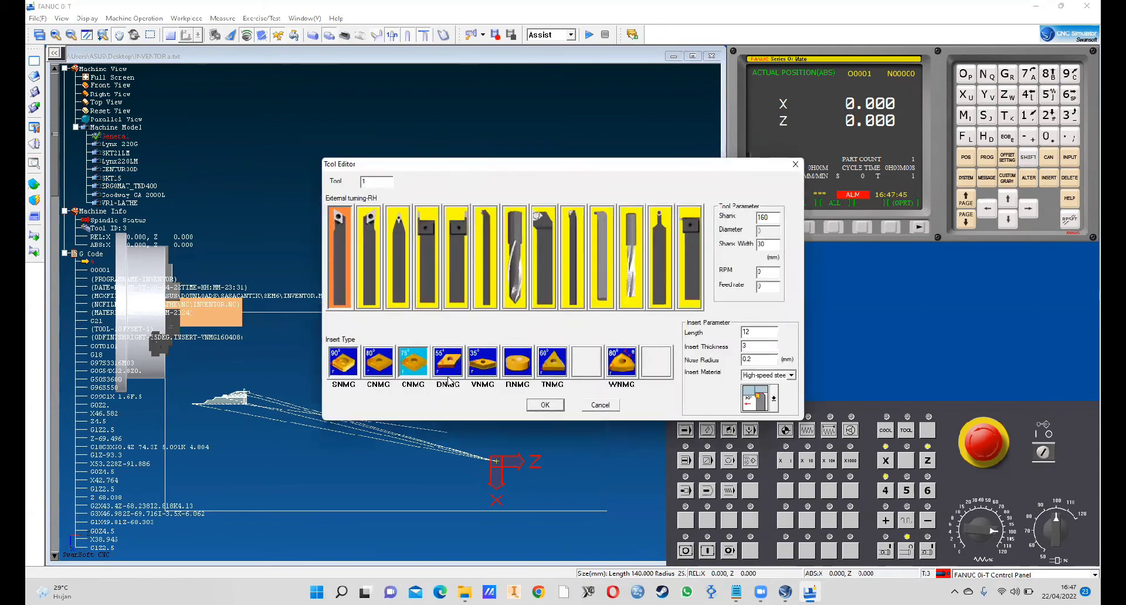
pyautogui.click(449, 365)
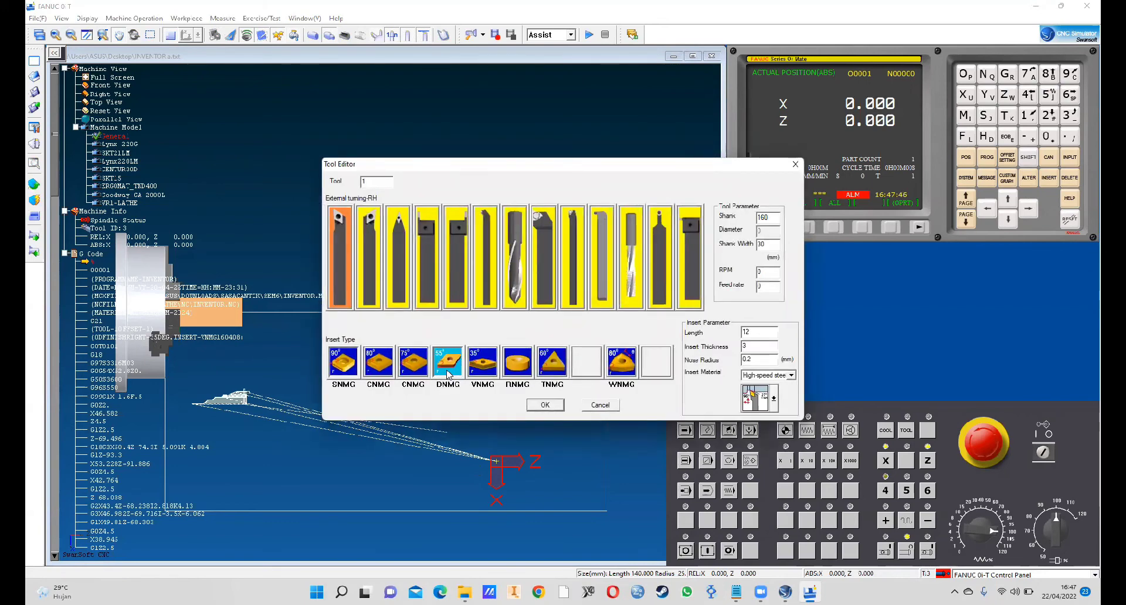
pyautogui.click(546, 405)
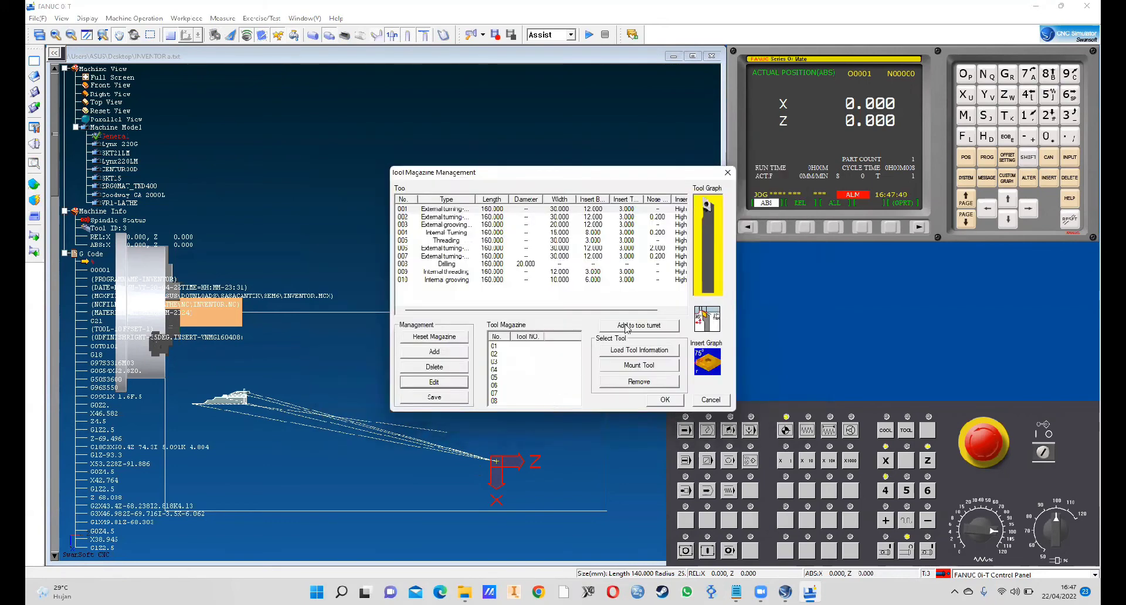
pyautogui.click(629, 326)
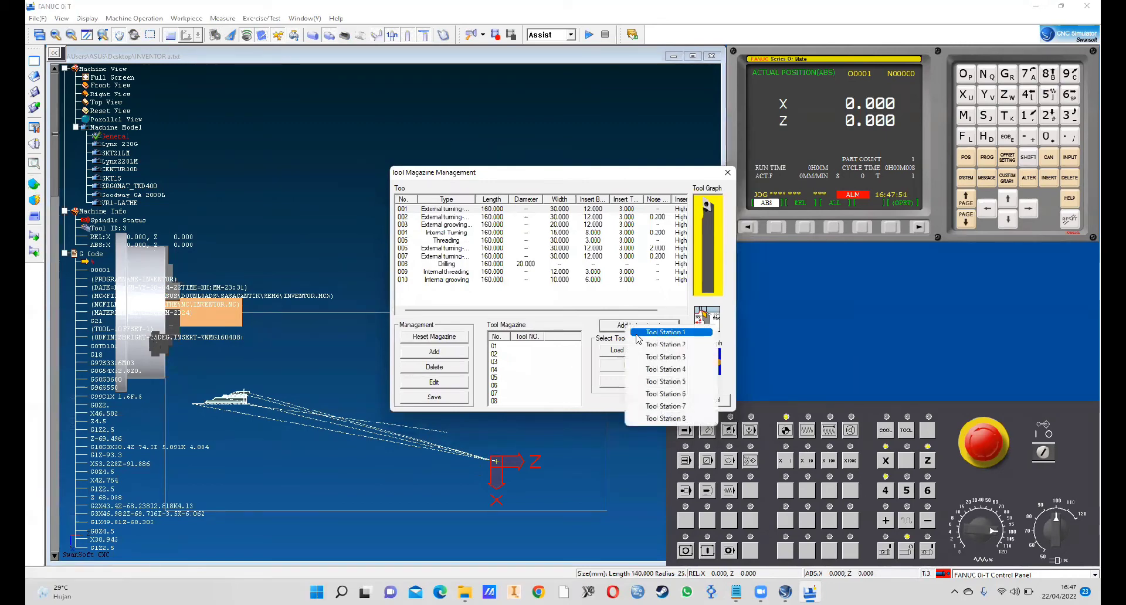
pyautogui.click(638, 333)
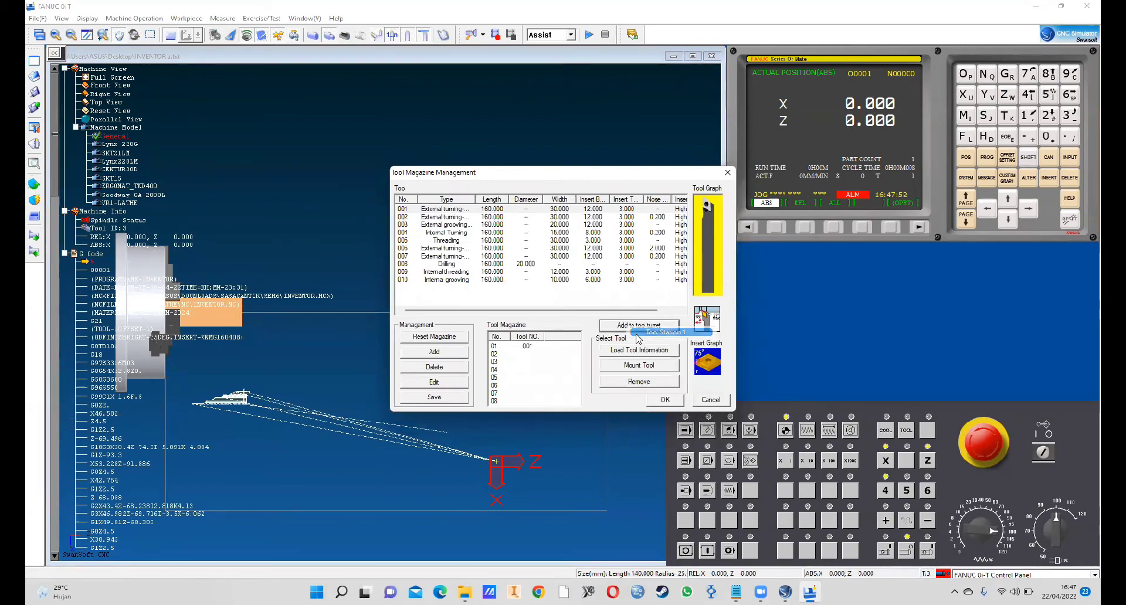
# Check the settings of external grooving tool 003 and add it to tool station 2
pyautogui.click(481, 226)
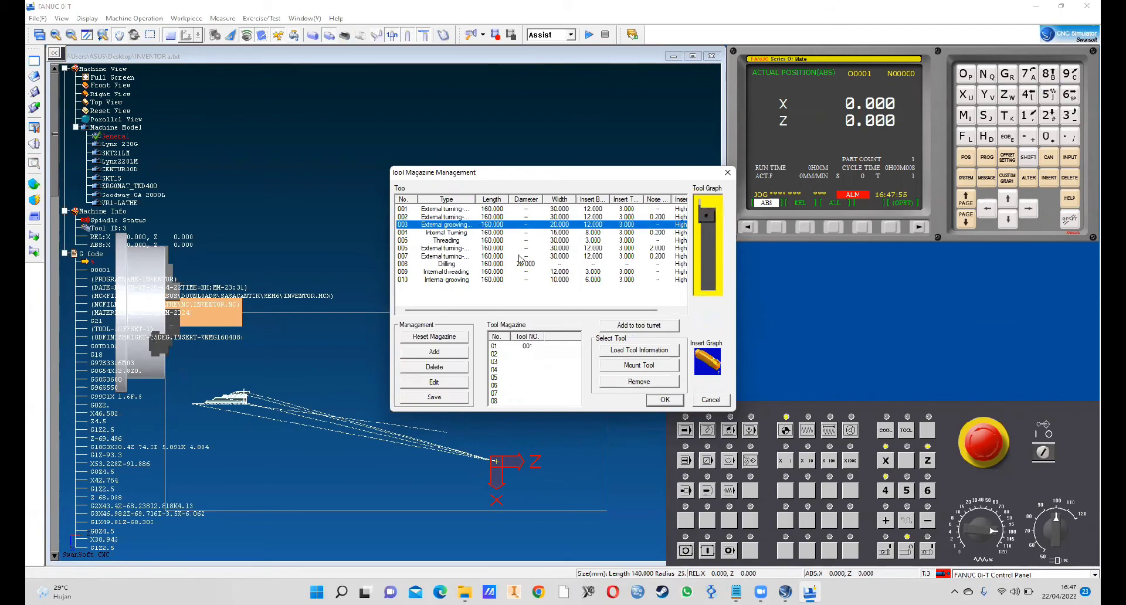
pyautogui.click(438, 384)
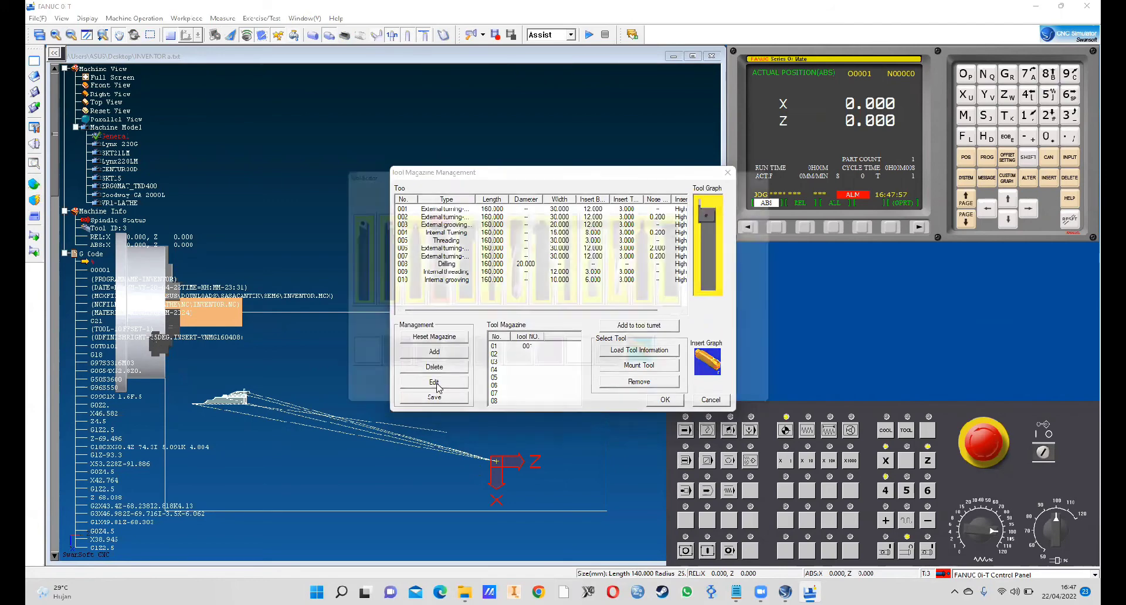
pyautogui.click(545, 405)
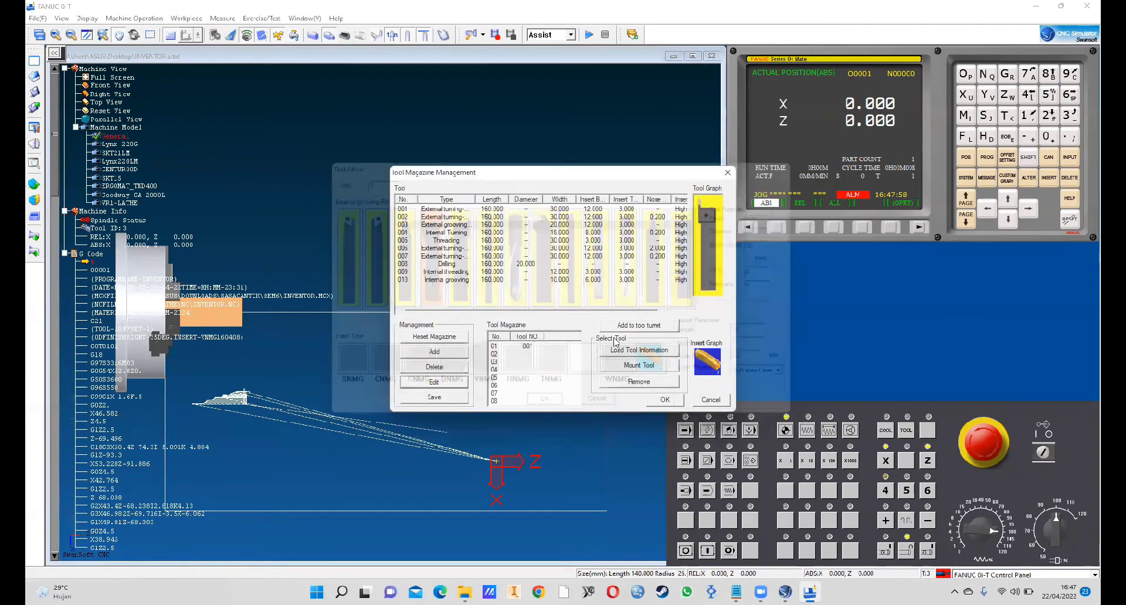
pyautogui.click(632, 335)
pyautogui.click(651, 342)
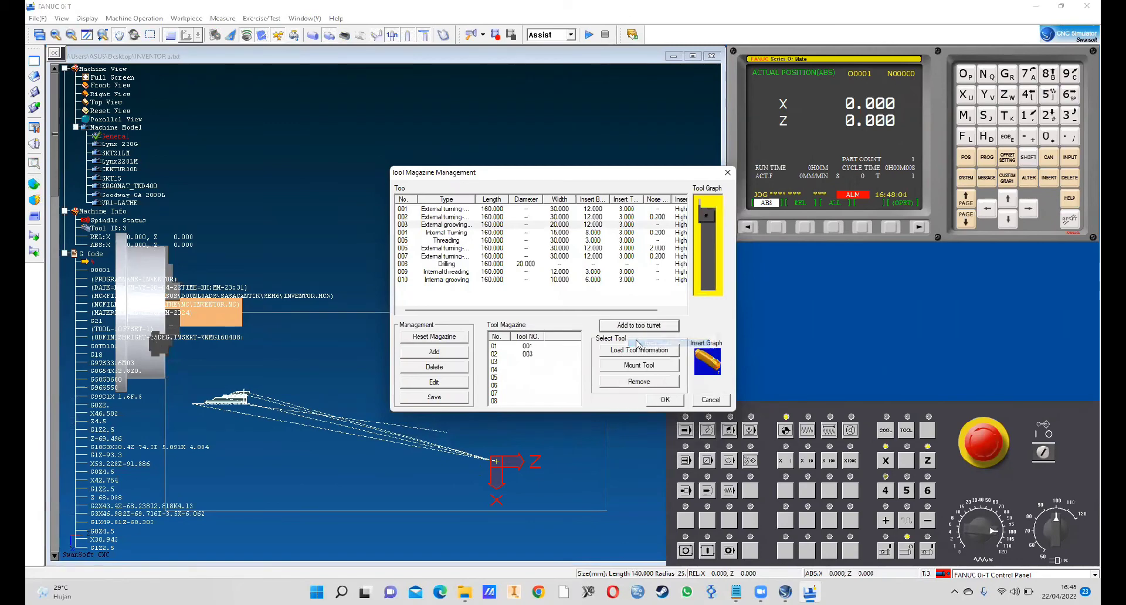
# Add threading tool 005 to tool station 3 and accept the tool magazine
pyautogui.click(488, 241)
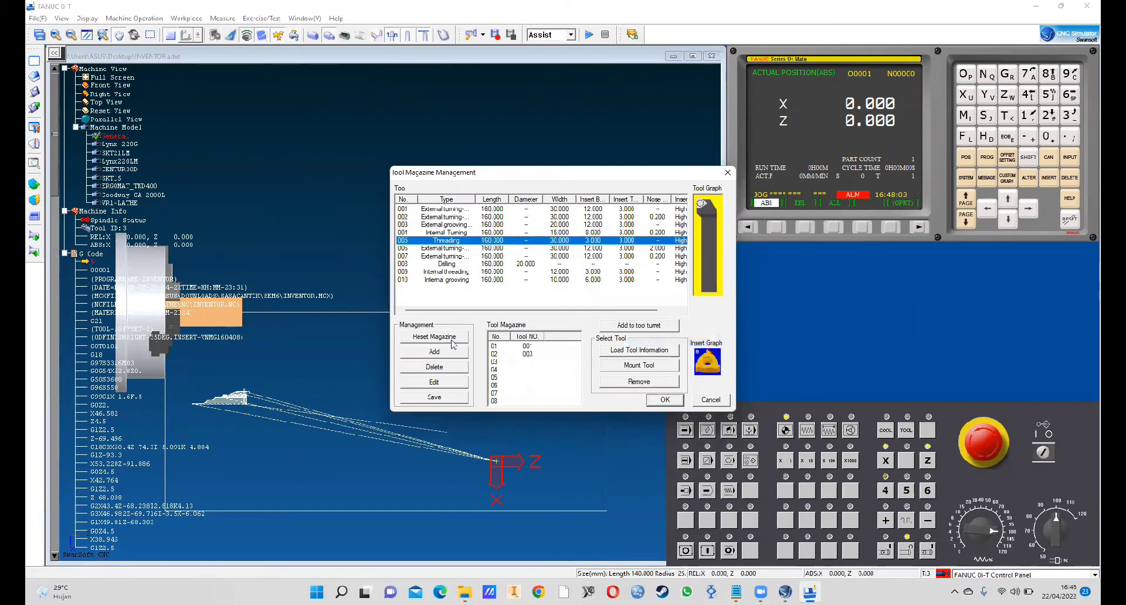
pyautogui.click(610, 333)
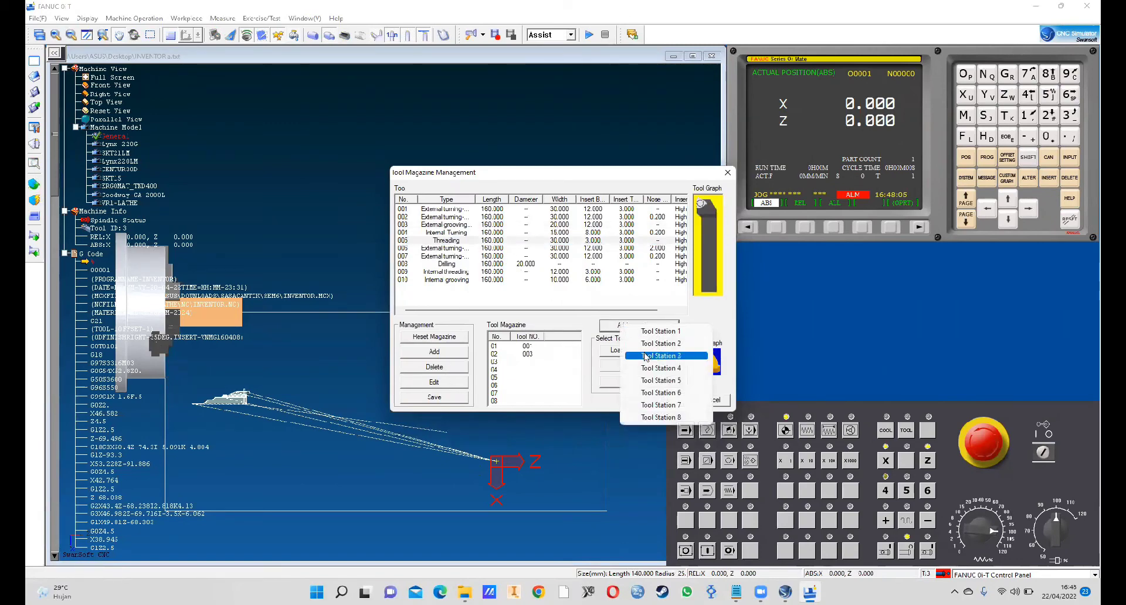
pyautogui.click(648, 356)
pyautogui.click(664, 400)
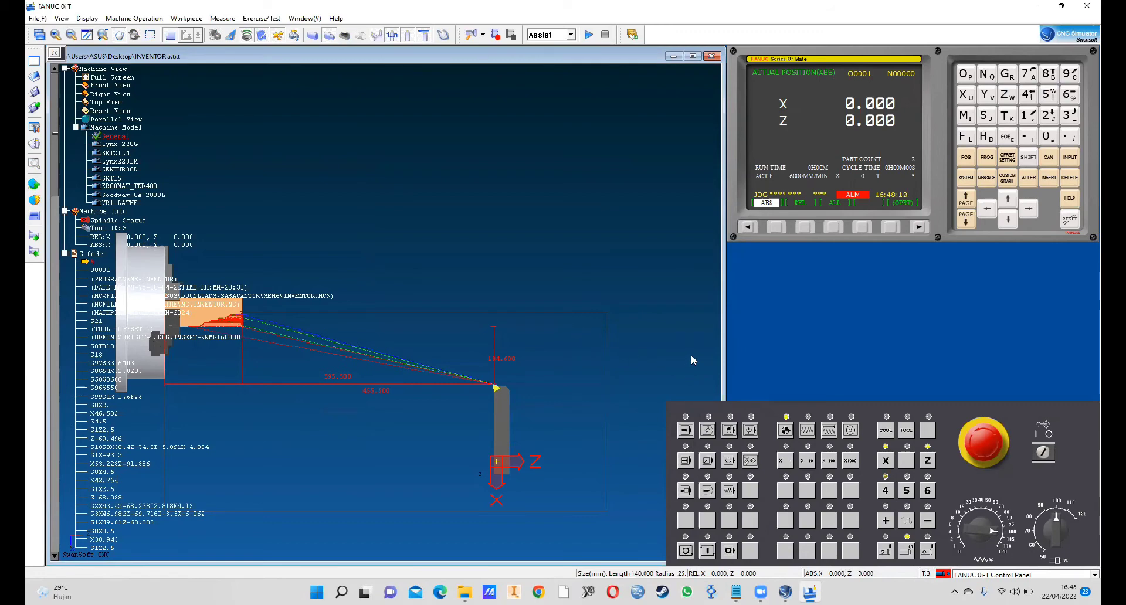
# Switch the control to MDI mode and insert the spindle command M03 S1000 in the MDI program
pyautogui.click(731, 433)
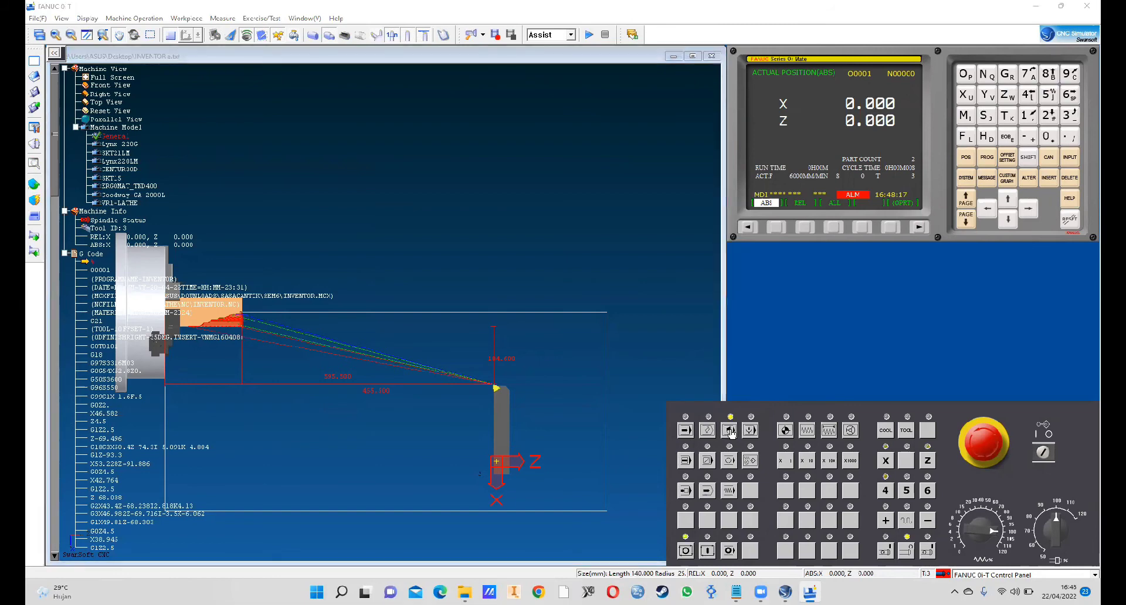
pyautogui.click(987, 158)
pyautogui.click(806, 227)
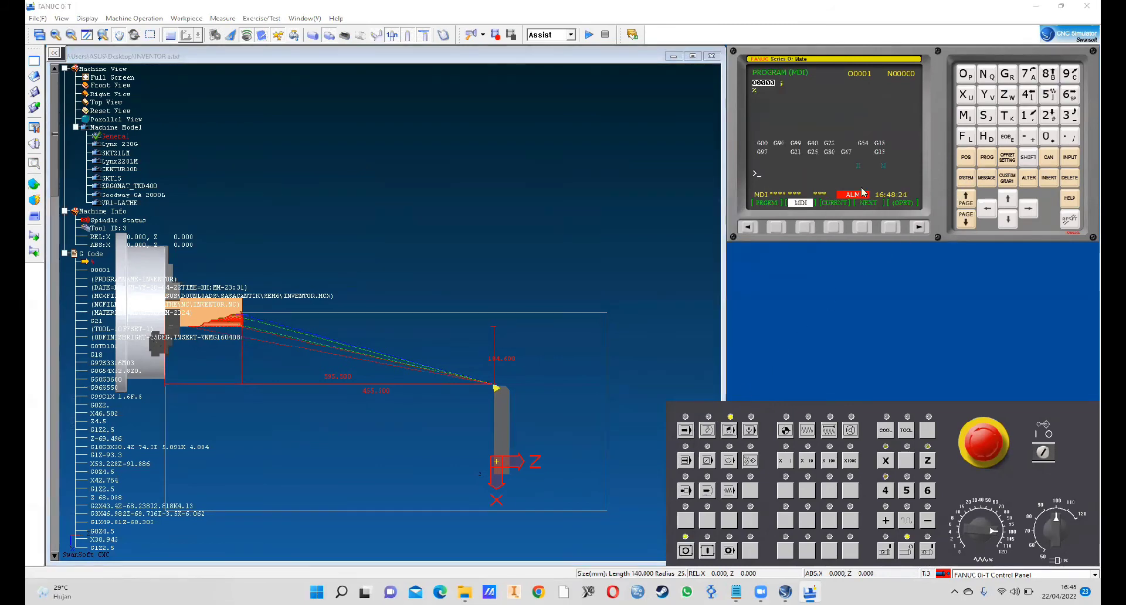
pyautogui.click(966, 116)
pyautogui.click(1047, 137)
pyautogui.click(1070, 116)
pyautogui.click(986, 116)
pyautogui.click(1026, 116)
pyautogui.click(1047, 137)
pyautogui.click(1047, 138)
pyautogui.click(1049, 138)
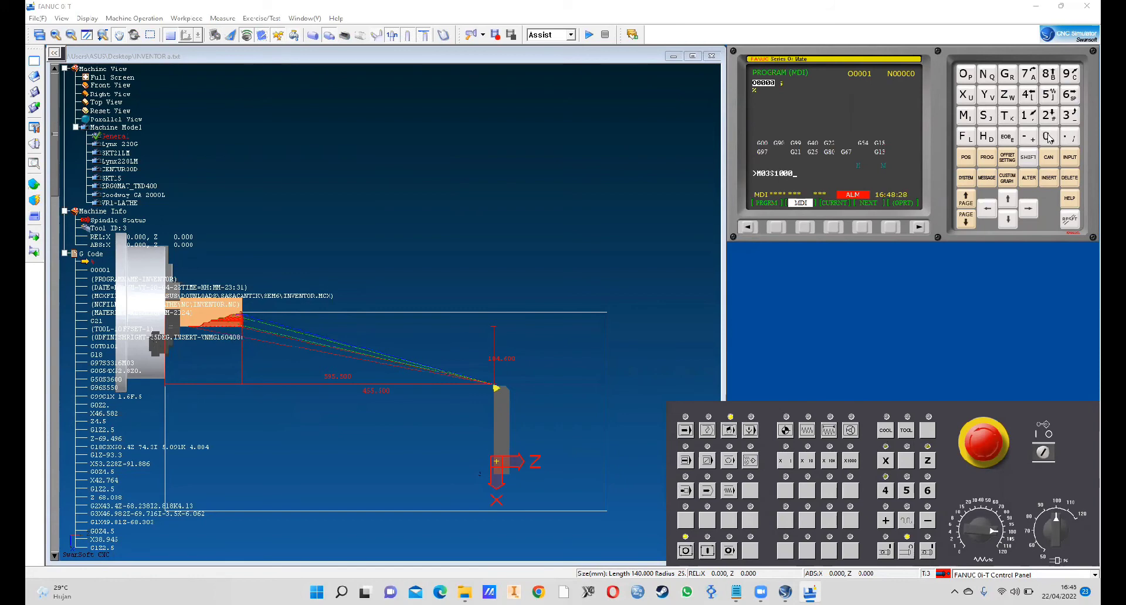
pyautogui.click(1048, 178)
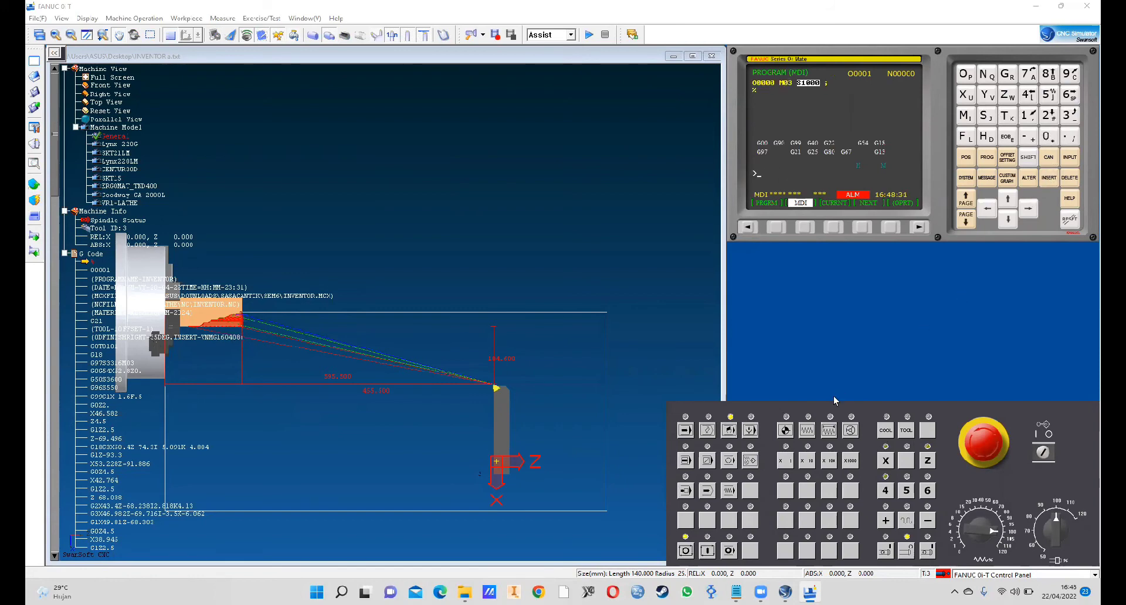
# Run the MDI spindle command, then jog the tool along Z toward the workpiece to Z -336.625
pyautogui.click(709, 550)
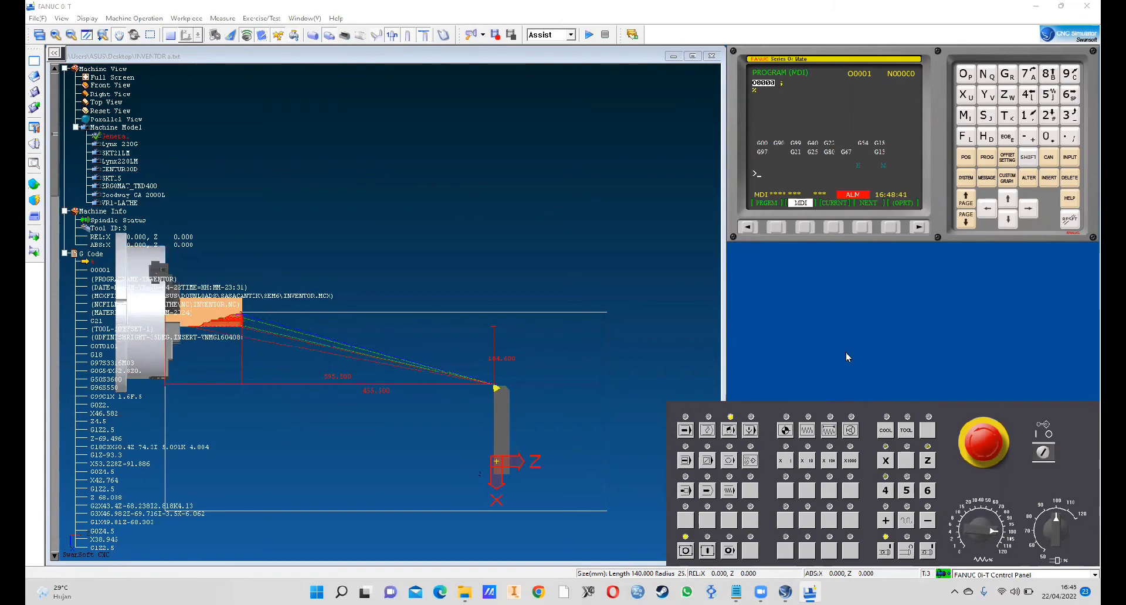
pyautogui.click(807, 432)
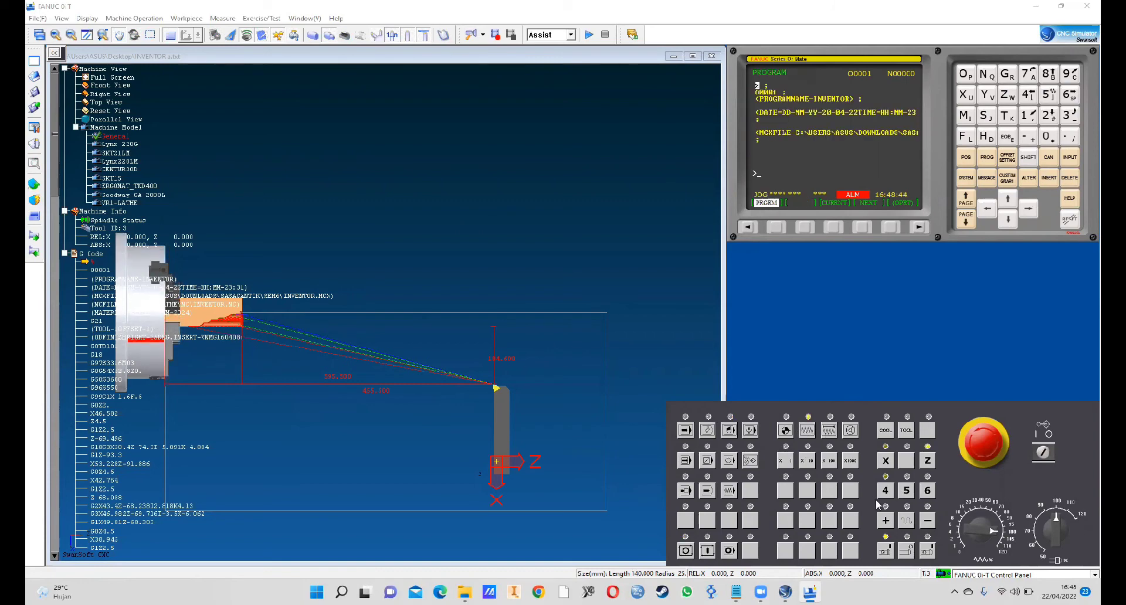
pyautogui.click(926, 521)
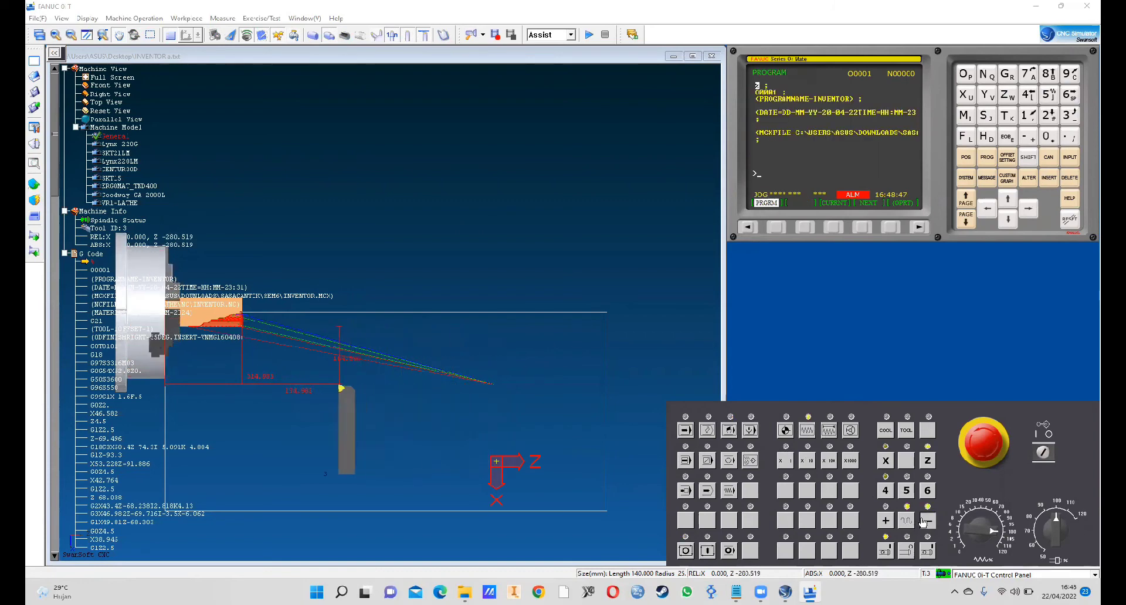
# Mount tool 001 from tool magazine station 1 and accept the tool magazine
pyautogui.click(35, 144)
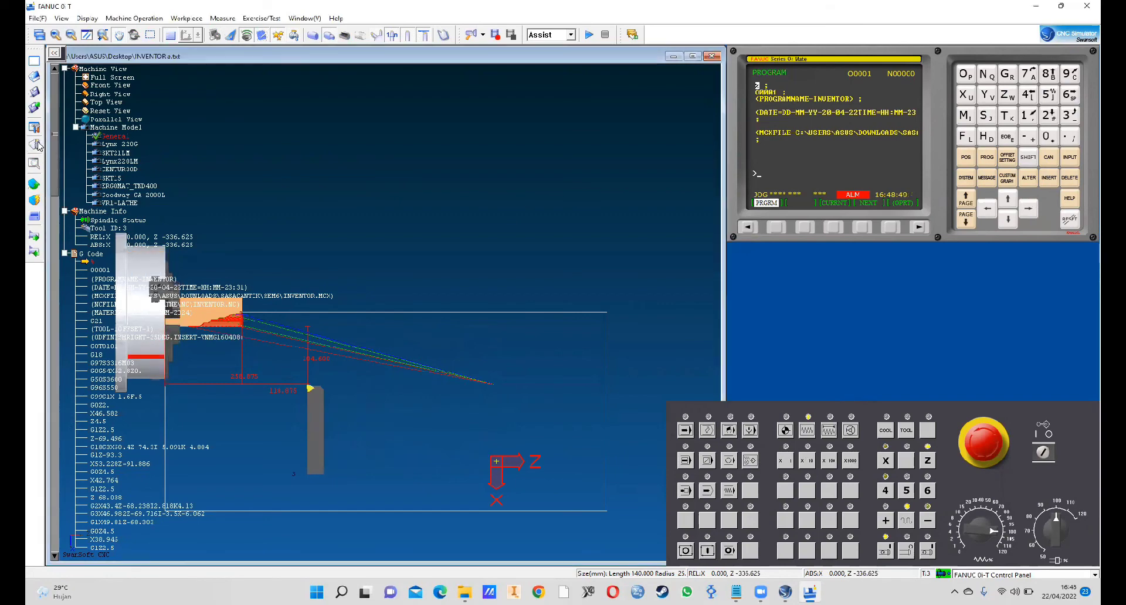
pyautogui.click(516, 347)
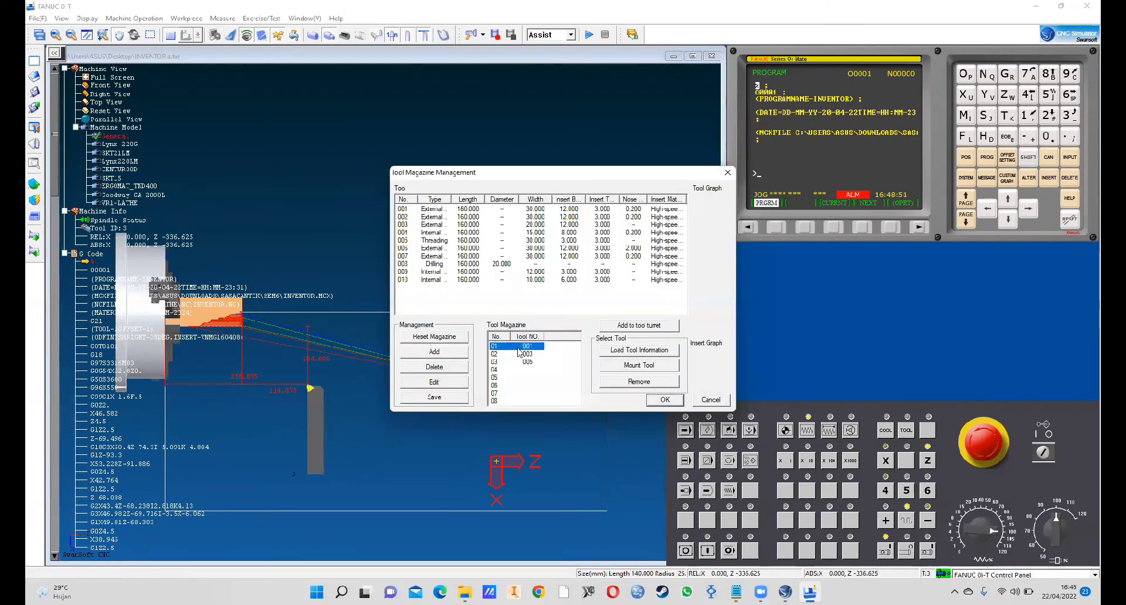
pyautogui.click(632, 369)
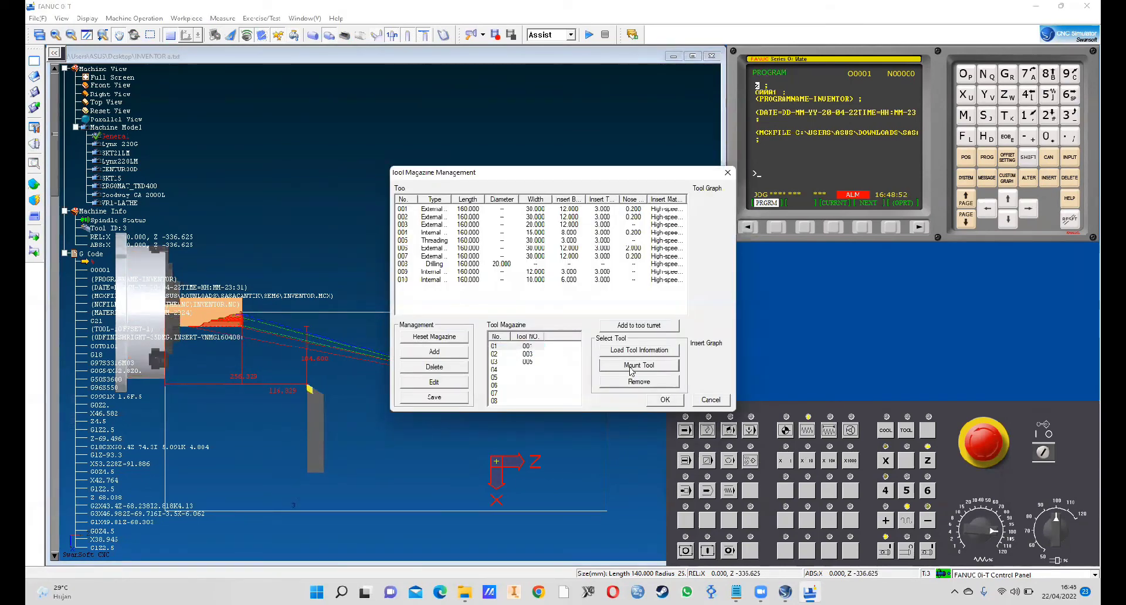
pyautogui.click(664, 400)
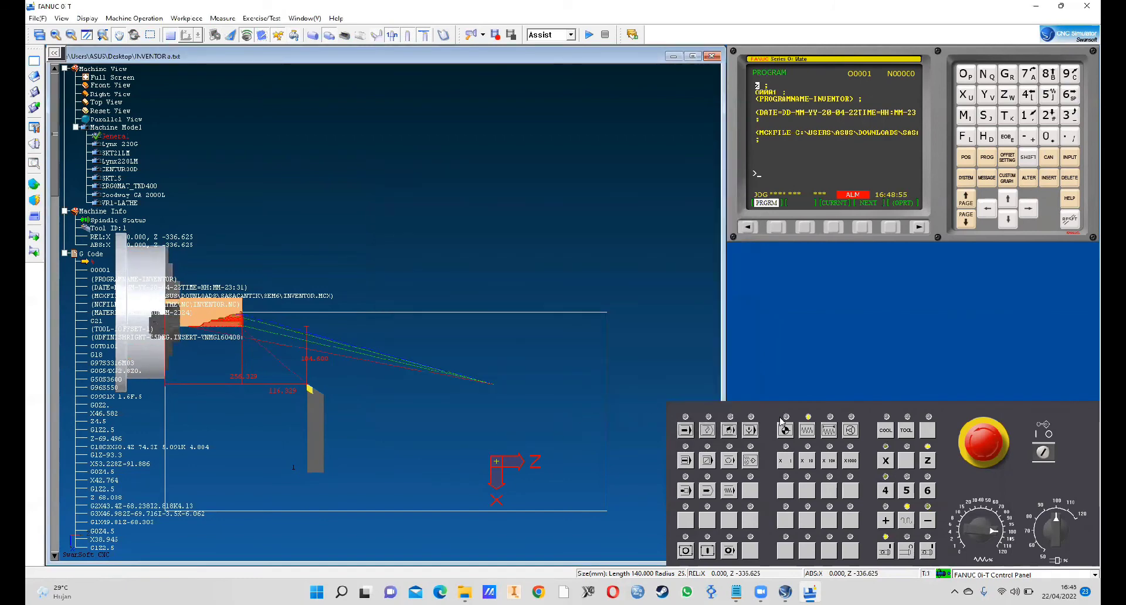
# Jog the tool along Z close to the workpiece's end face, stopping at Z -430.196
pyautogui.scroll(5, 234, 323)
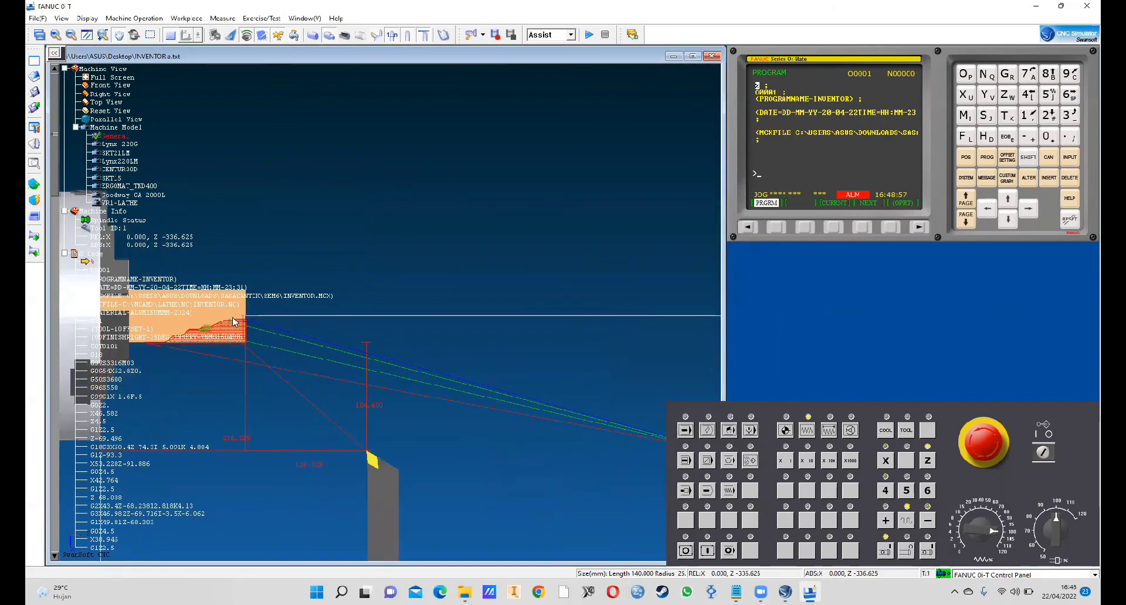
pyautogui.scroll(3, 234, 322)
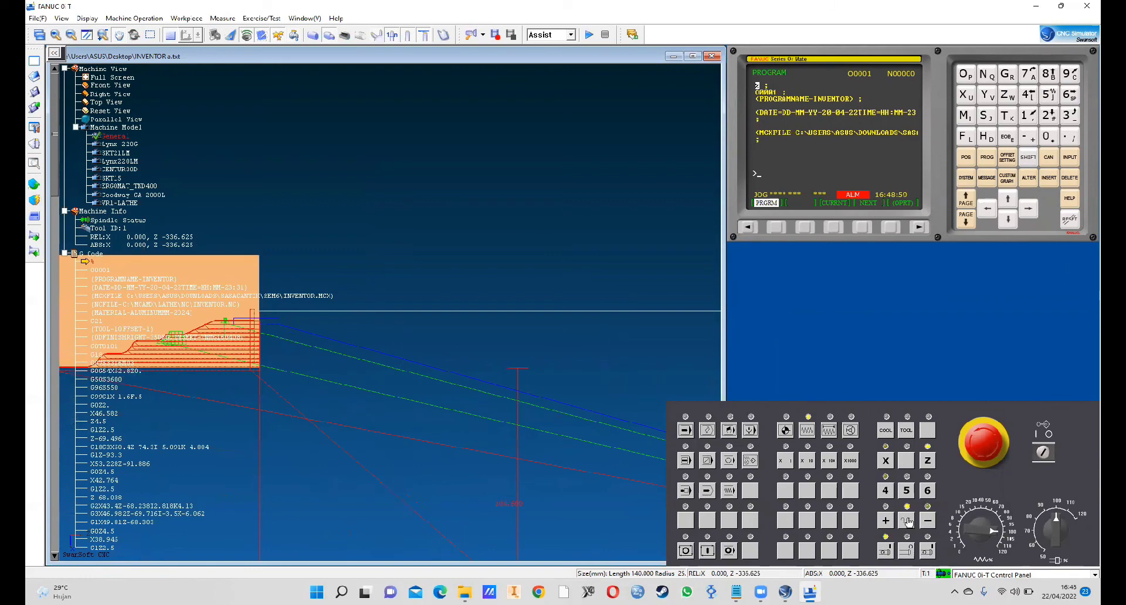
pyautogui.click(926, 523)
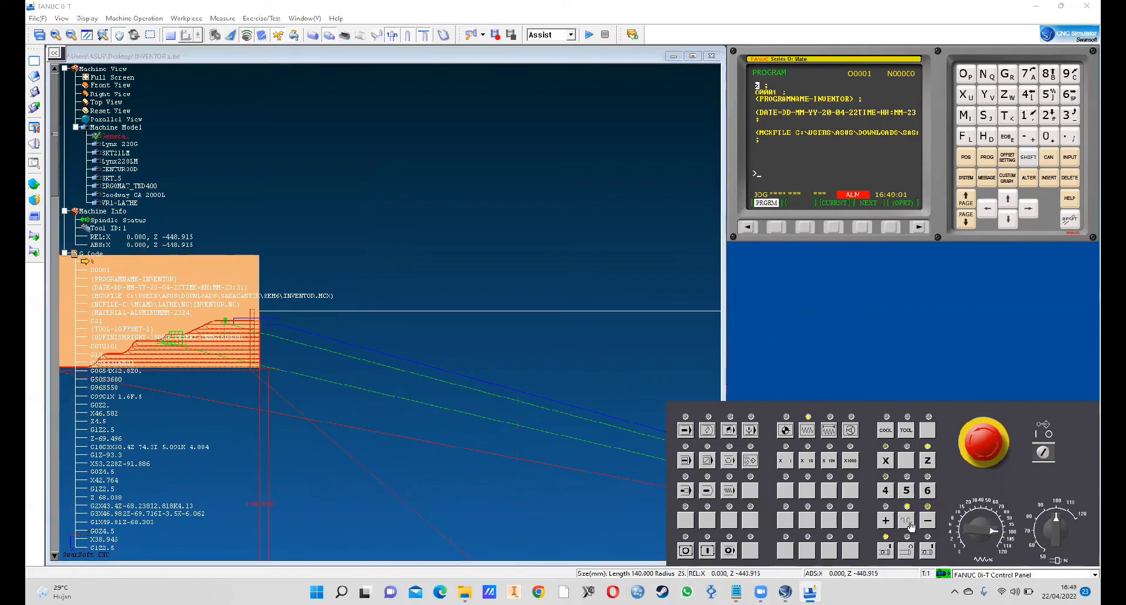
pyautogui.click(885, 520)
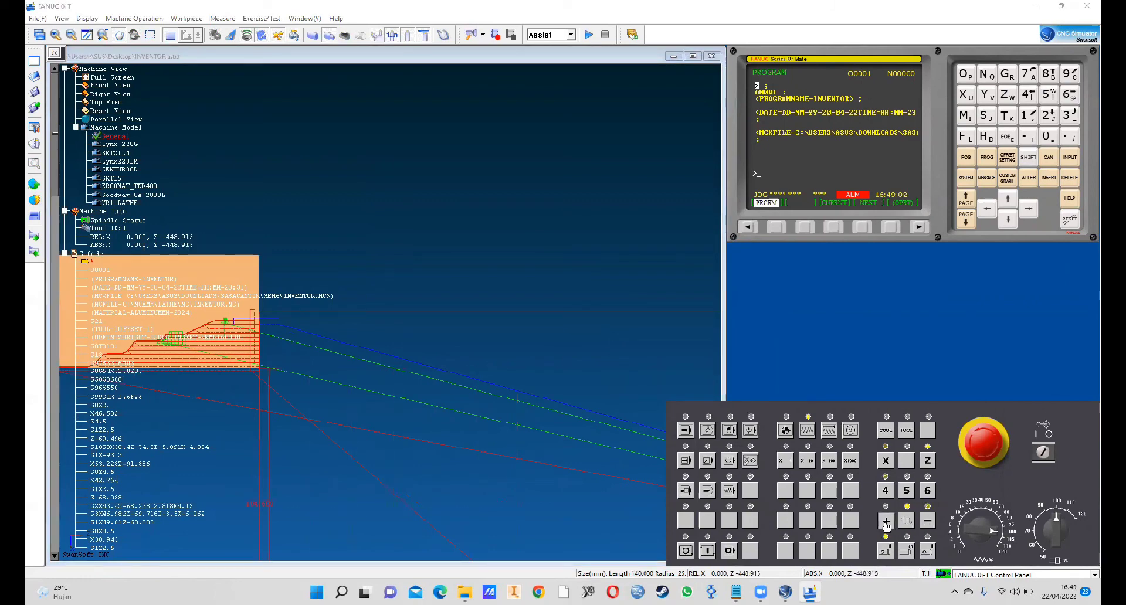
pyautogui.click(926, 521)
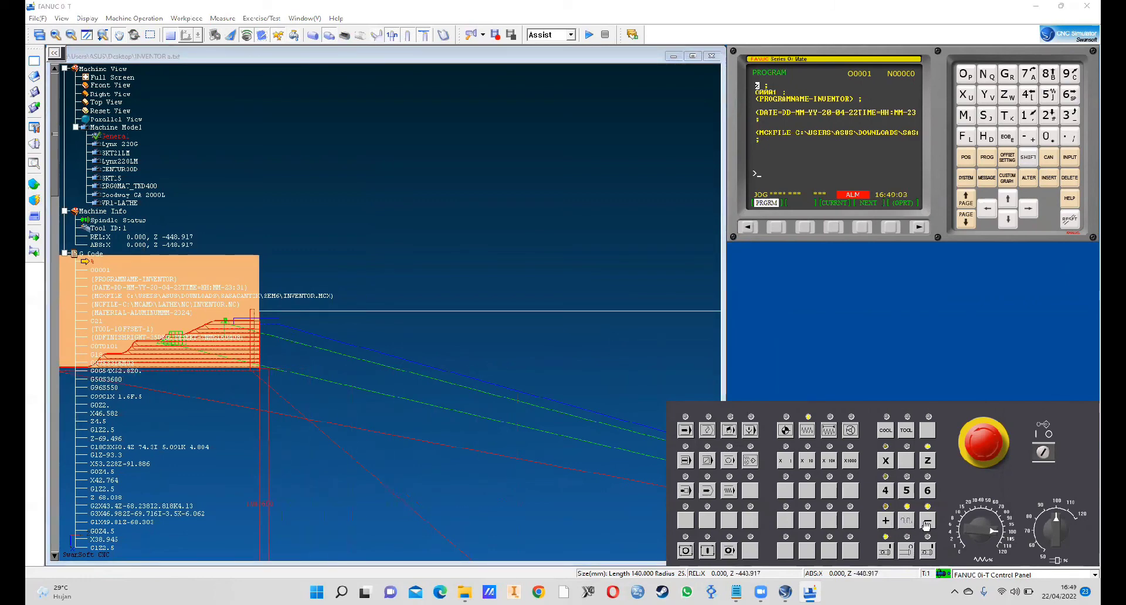
pyautogui.click(885, 521)
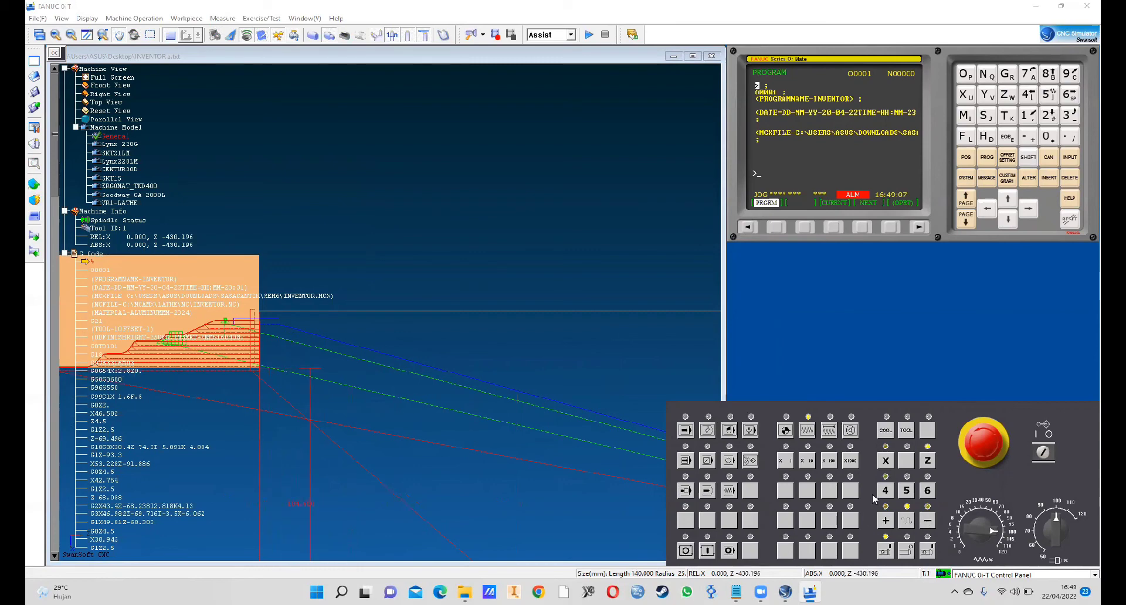
# Switch to handwheel mode and move the tool along X to X -215.200
pyautogui.click(850, 431)
pyautogui.click(54, 52)
pyautogui.moveTo(79, 55); pyautogui.dragTo(444, 207)
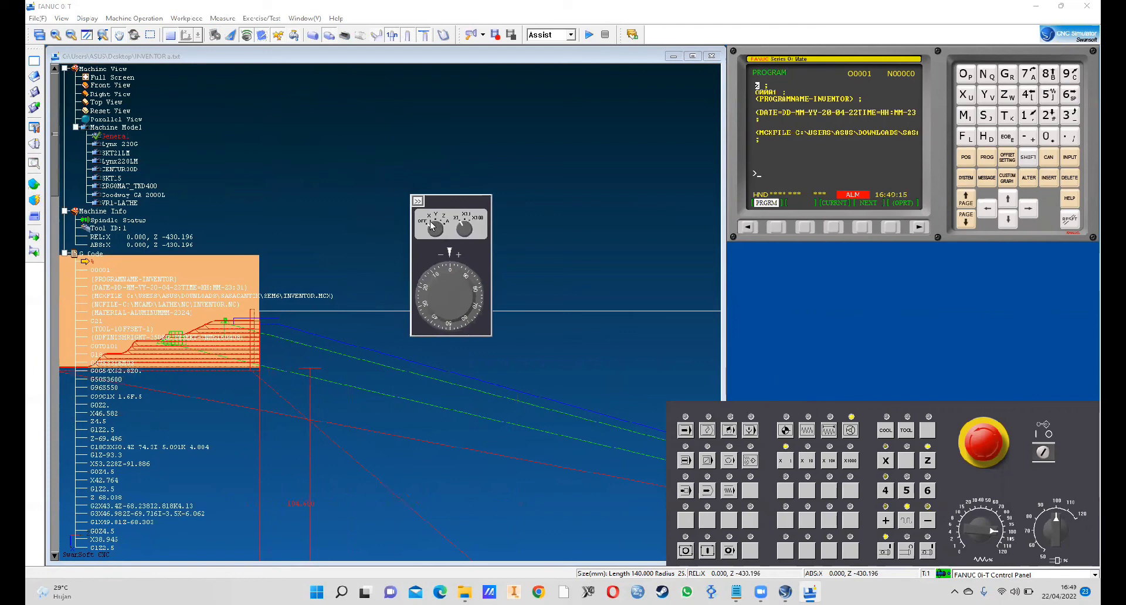
pyautogui.click(469, 222)
pyautogui.moveTo(444, 273); pyautogui.dragTo(455, 311)
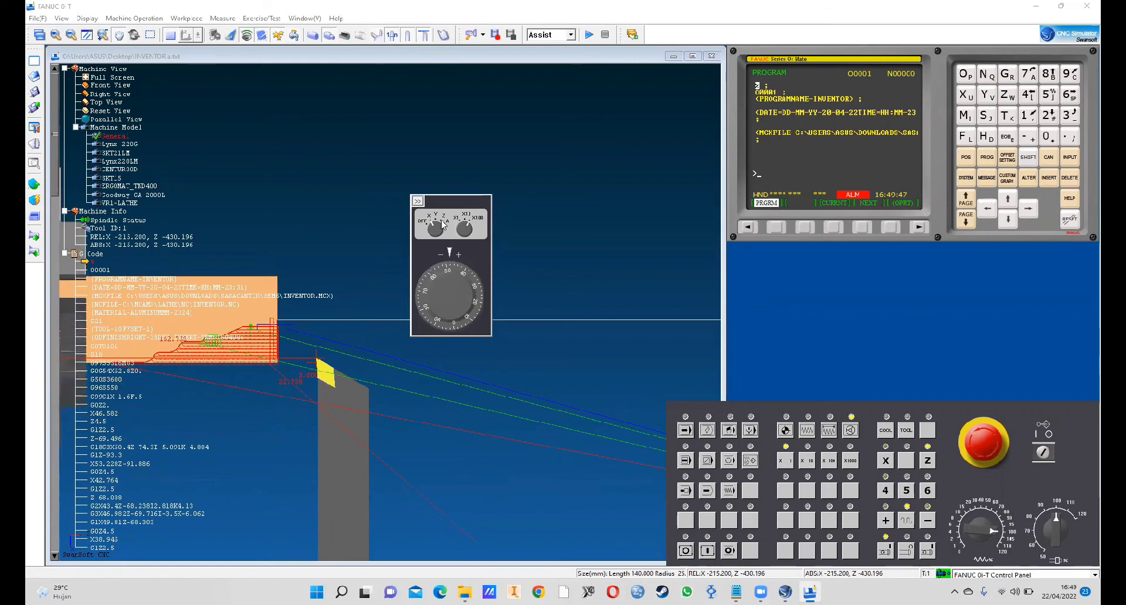
# Feed the tool along Z with the handwheel to Z -456.596, turning a short trial step at the workpiece's end
pyautogui.moveTo(450, 277); pyautogui.dragTo(468, 307)
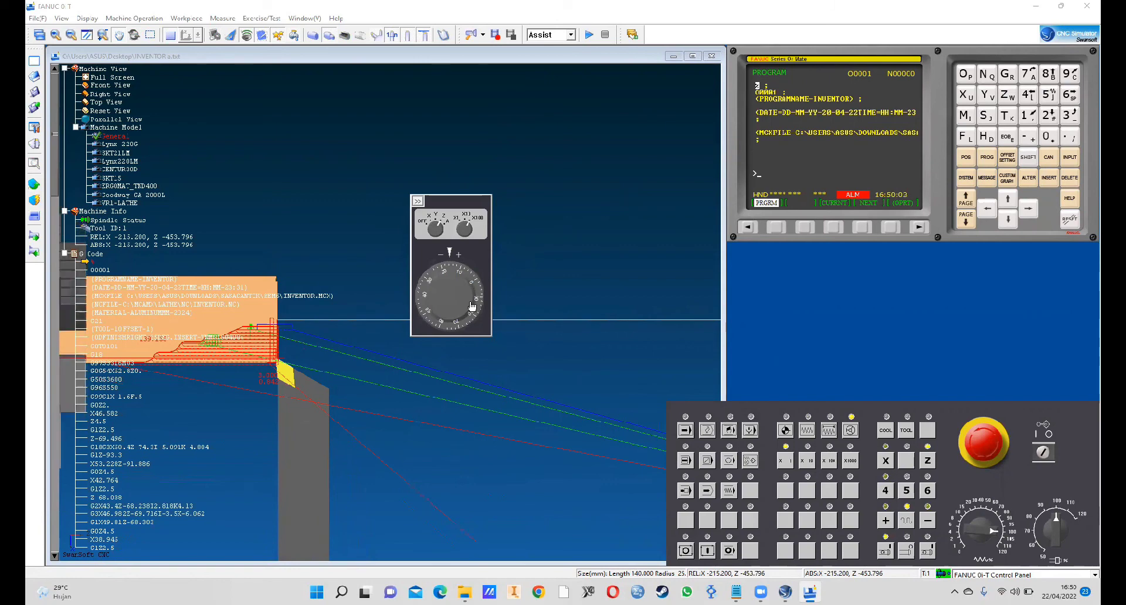
pyautogui.moveTo(473, 306); pyautogui.dragTo(437, 285)
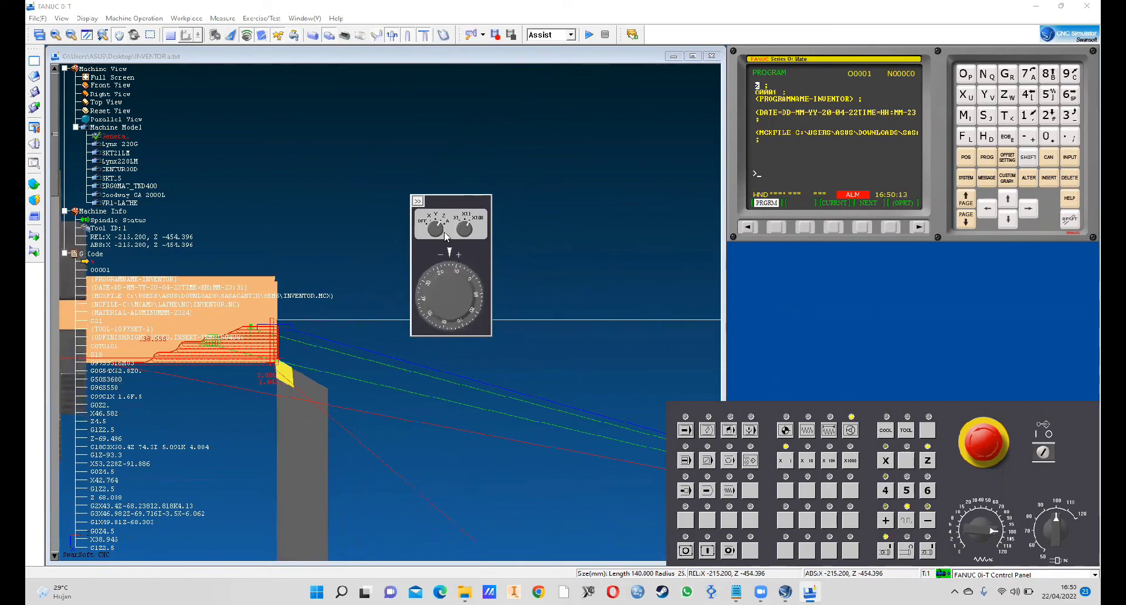
pyautogui.moveTo(439, 279); pyautogui.dragTo(437, 293)
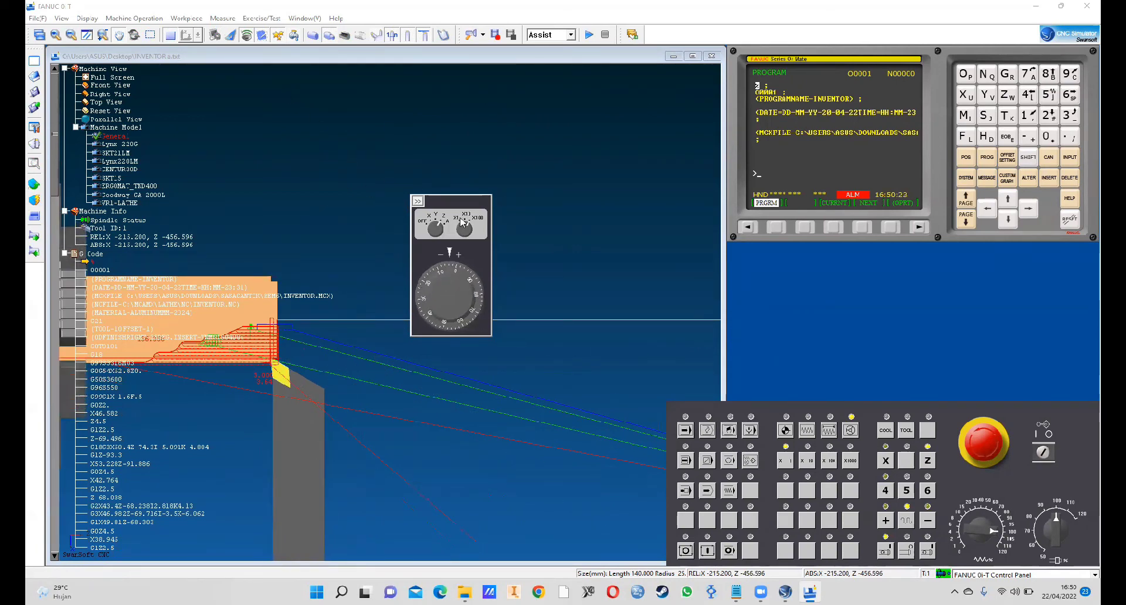
# Stop the spindle and measure the diameter of the trial step at the workpiece's end
pyautogui.click(907, 551)
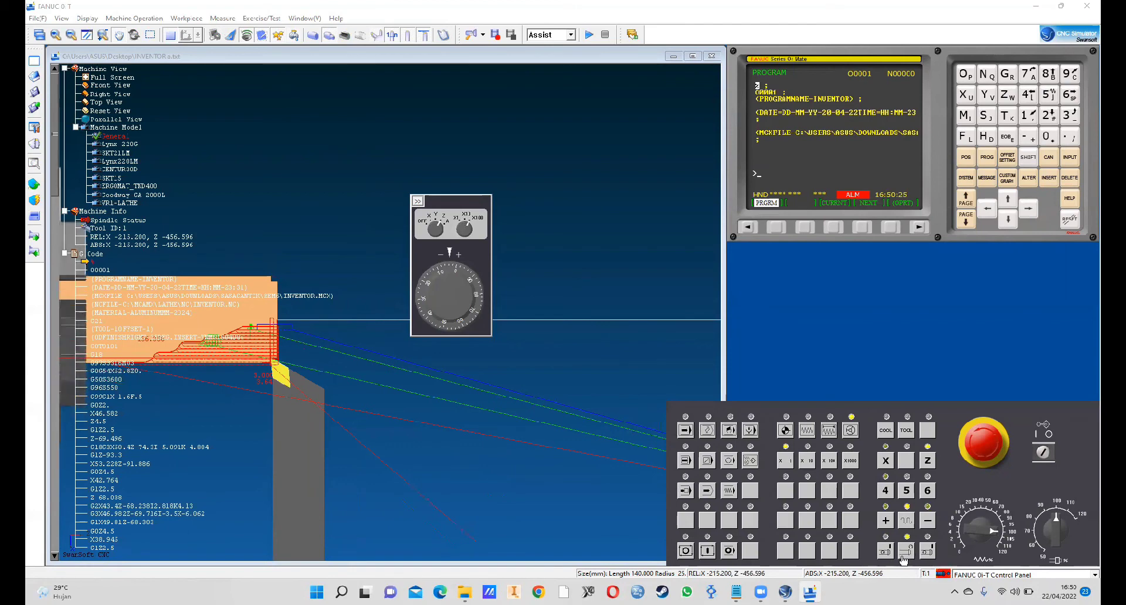
pyautogui.click(223, 18)
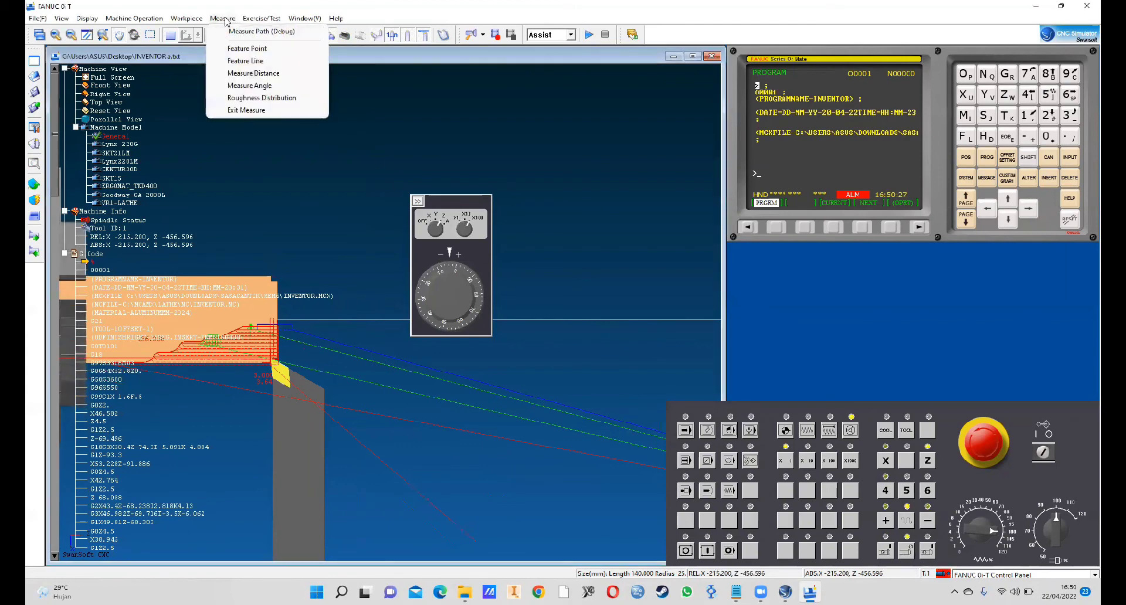
pyautogui.click(255, 73)
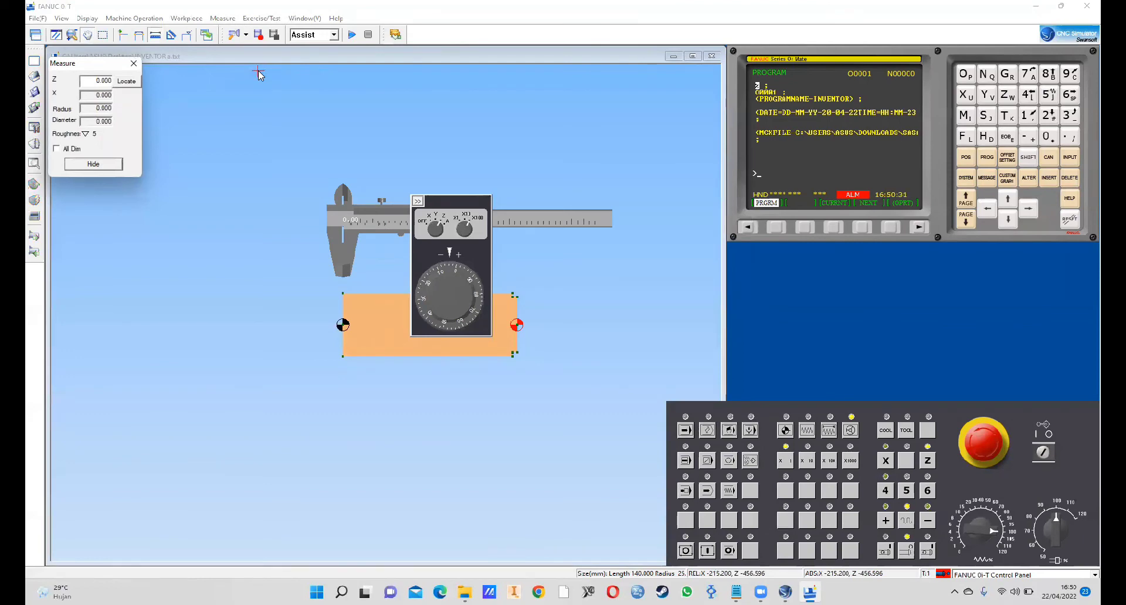
pyautogui.click(418, 201)
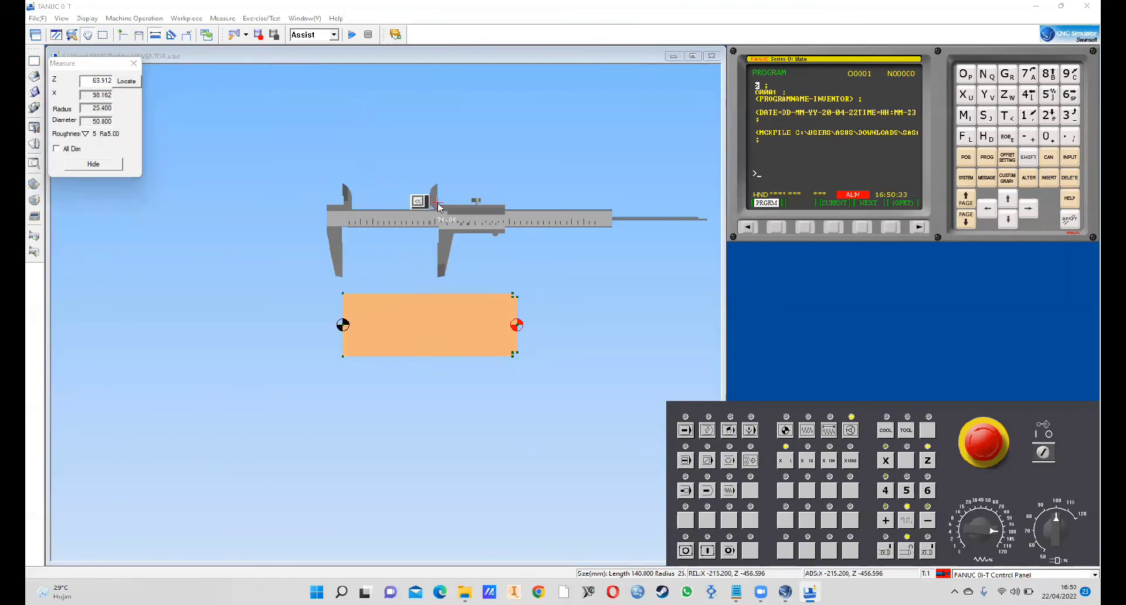
pyautogui.scroll(4, 519, 303)
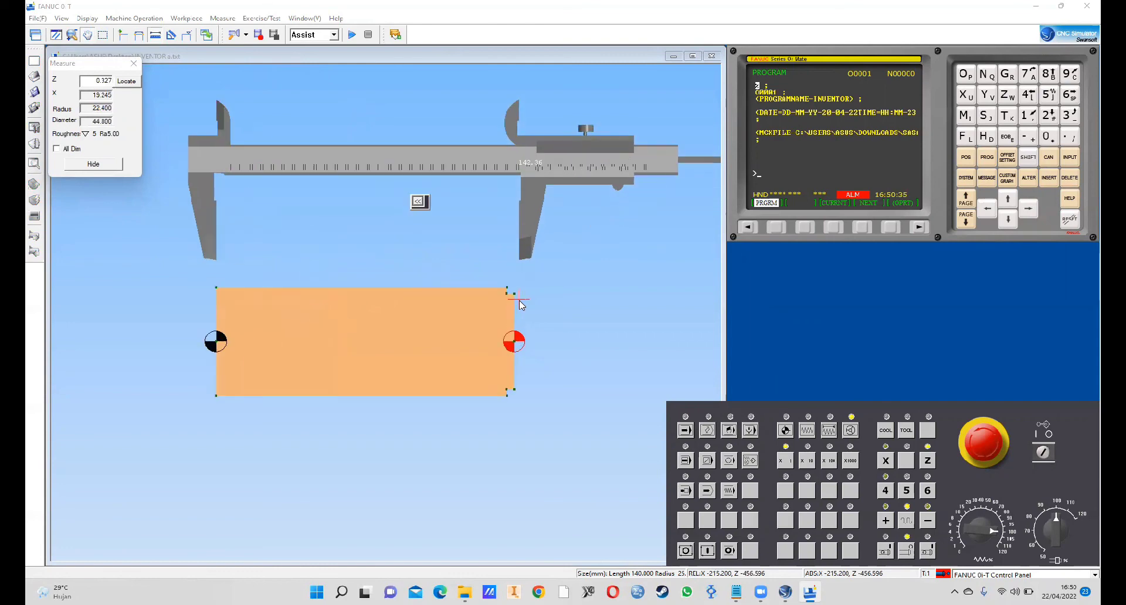
pyautogui.scroll(6, 520, 301)
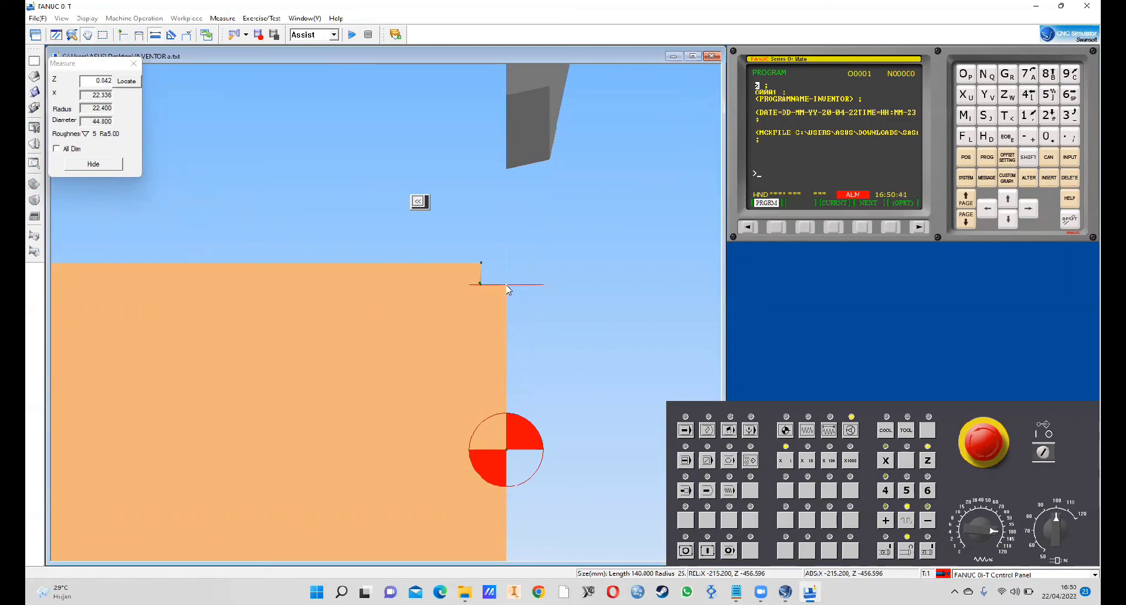
# Enter X44.800 as the measured diameter for tool offset 01 on the offset wear page
pyautogui.click(1008, 158)
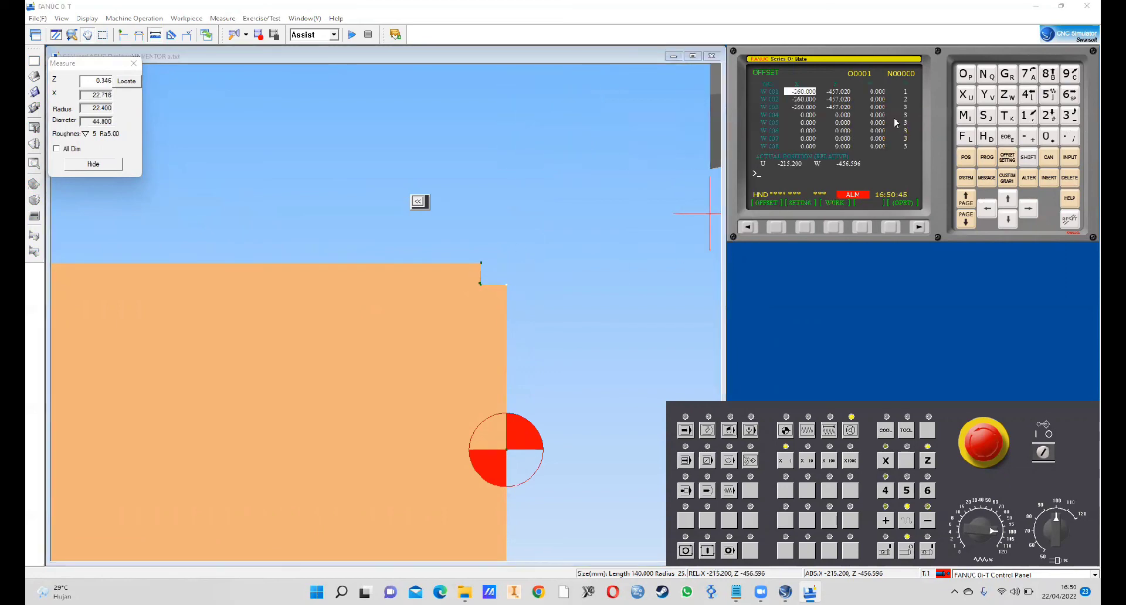
pyautogui.click(776, 228)
pyautogui.click(964, 97)
pyautogui.click(1045, 82)
pyautogui.click(1070, 137)
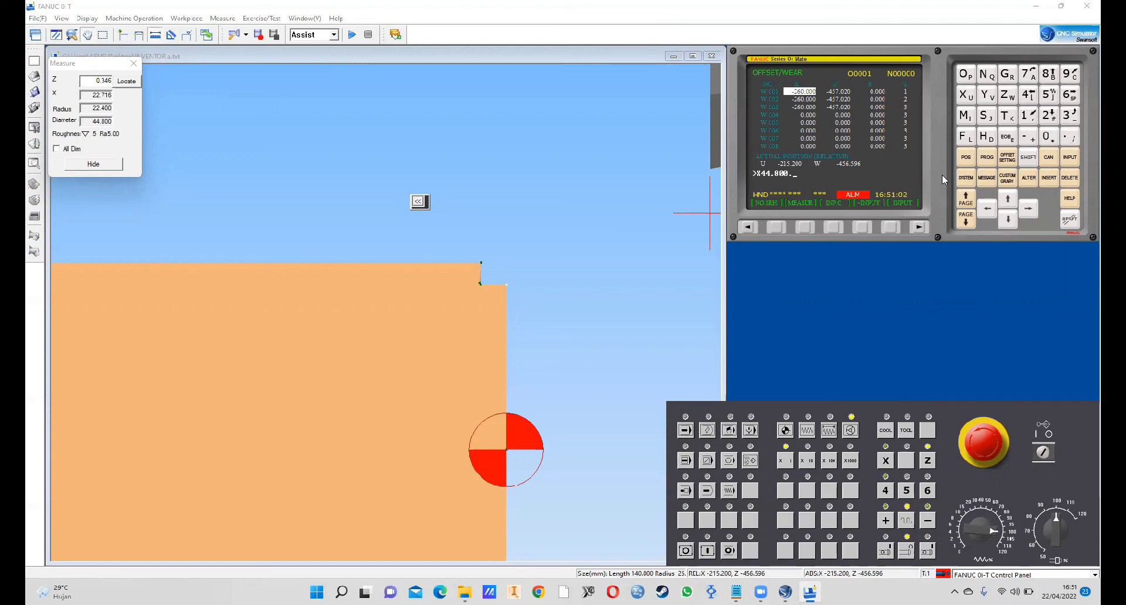
pyautogui.click(797, 224)
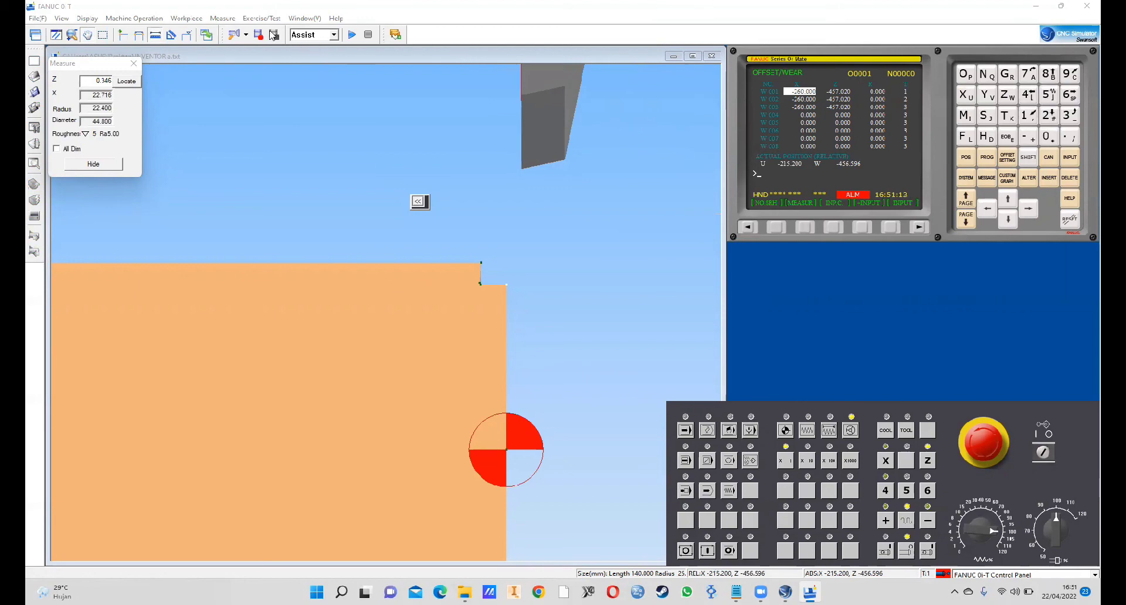
# Exit the measuring view and restart the spindle
pyautogui.click(223, 23)
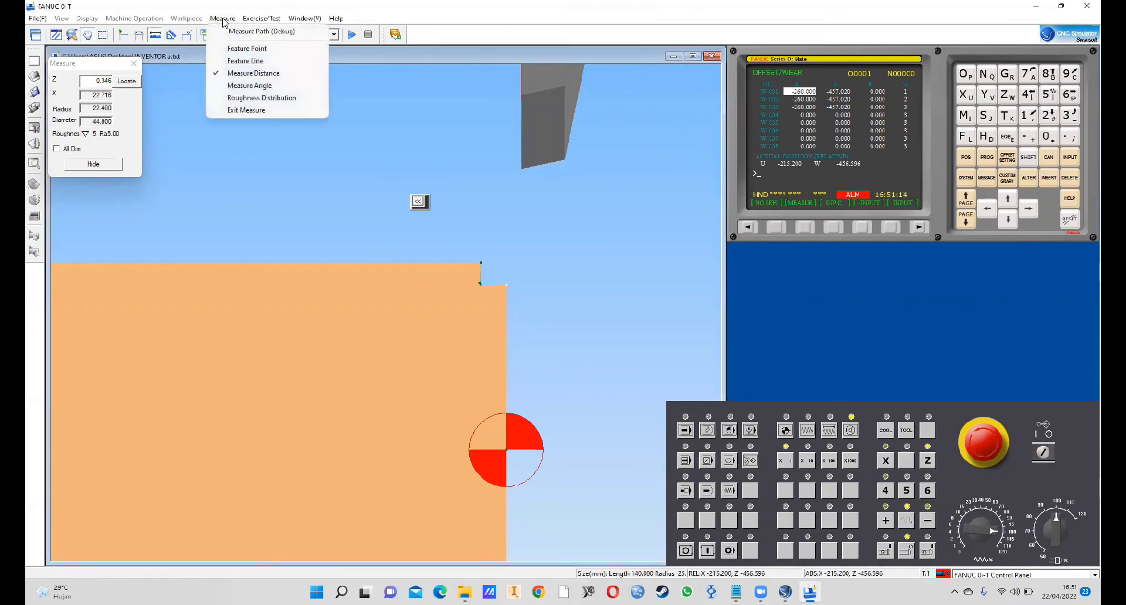
pyautogui.click(247, 113)
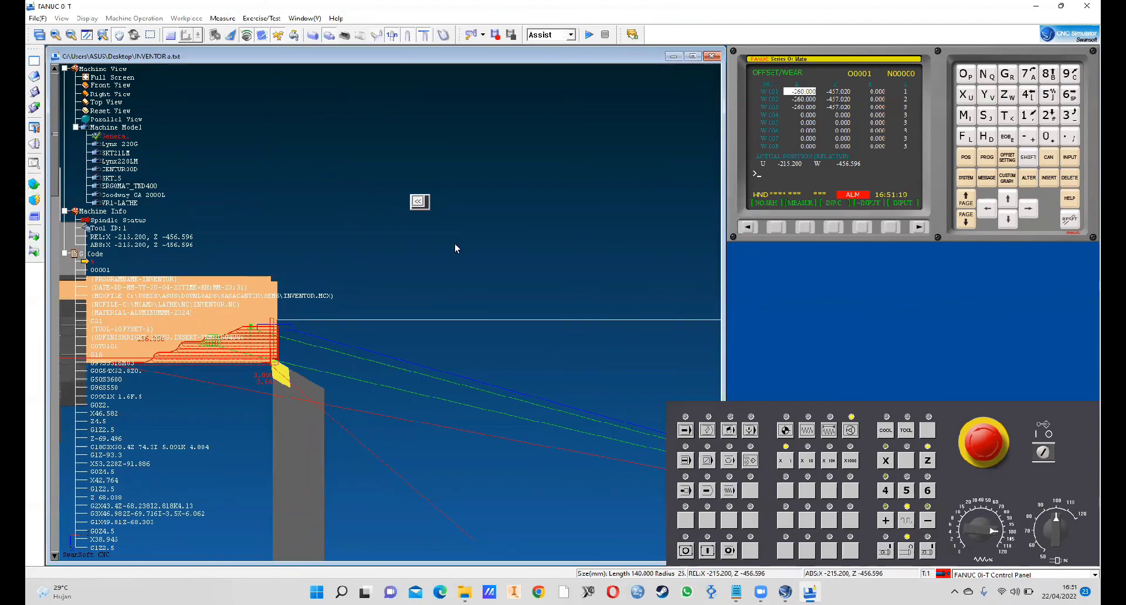
pyautogui.click(884, 551)
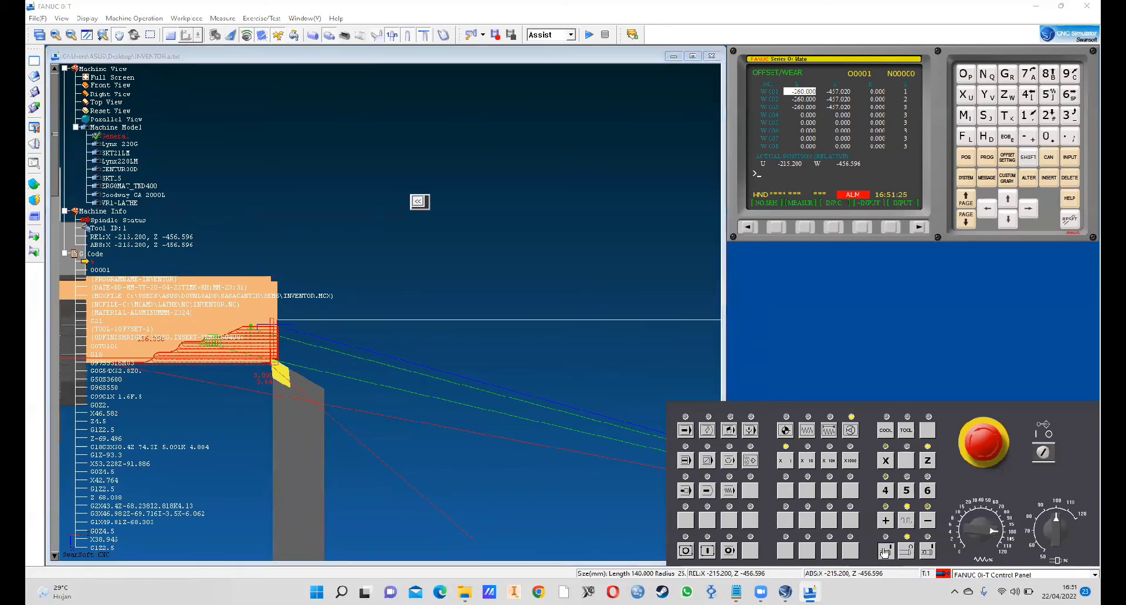
# Back the tool out of the trial step with the handwheel and position it at X -209.600, Z -457.096
pyautogui.click(420, 203)
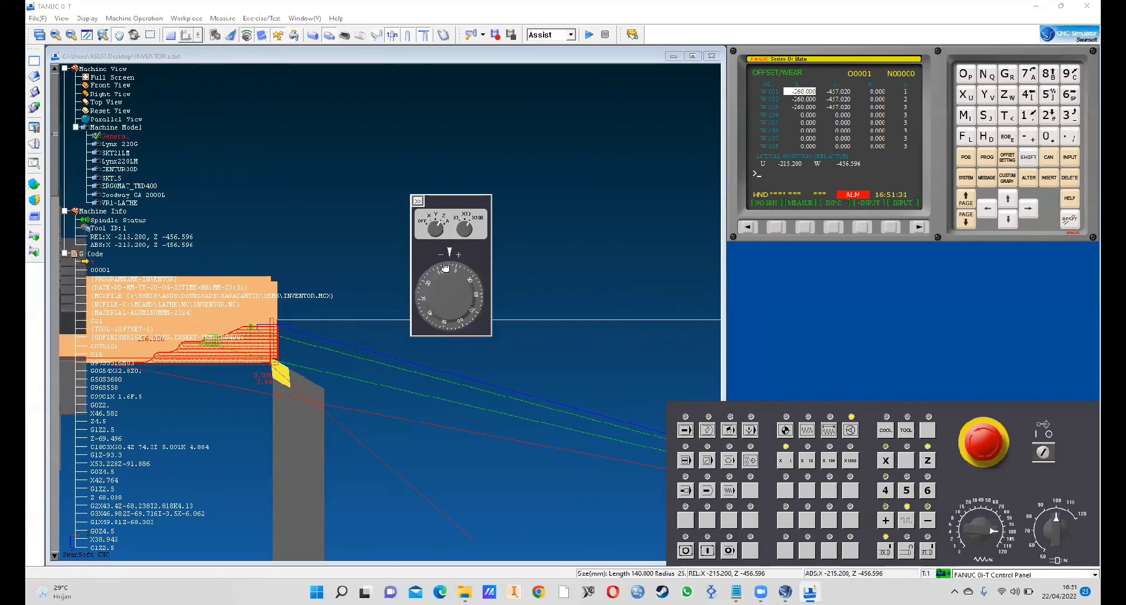
pyautogui.moveTo(453, 282)
pyautogui.mouseDown()
pyautogui.moveTo(472, 288)
pyautogui.moveTo(482, 313)
pyautogui.moveTo(463, 283)
pyautogui.mouseUp()
pyautogui.click(431, 225)
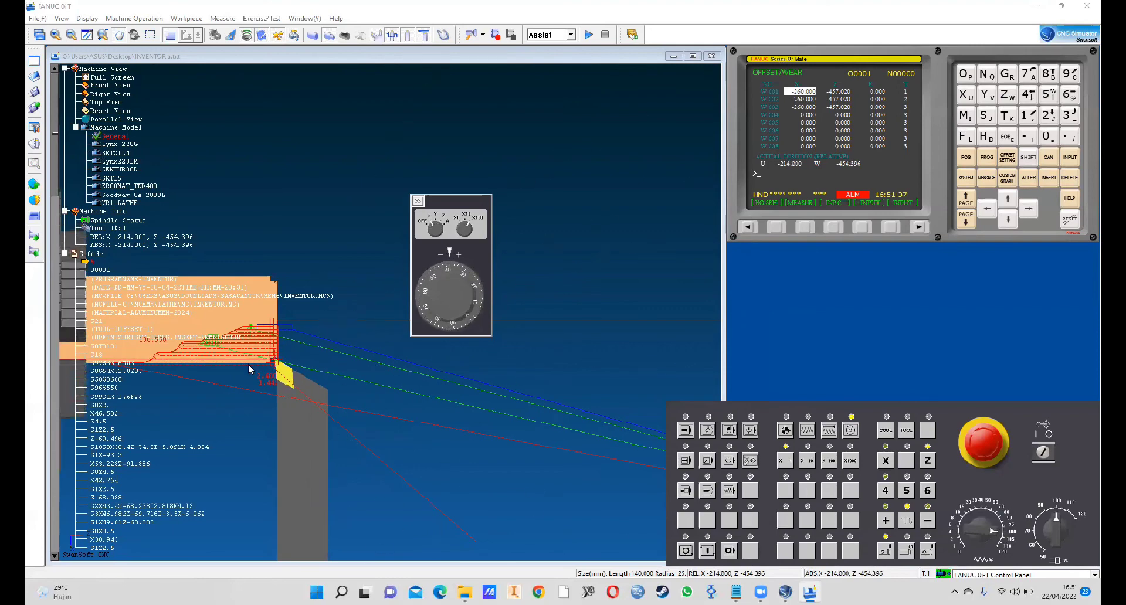
pyautogui.scroll(5, 251, 370)
pyautogui.scroll(4, 269, 358)
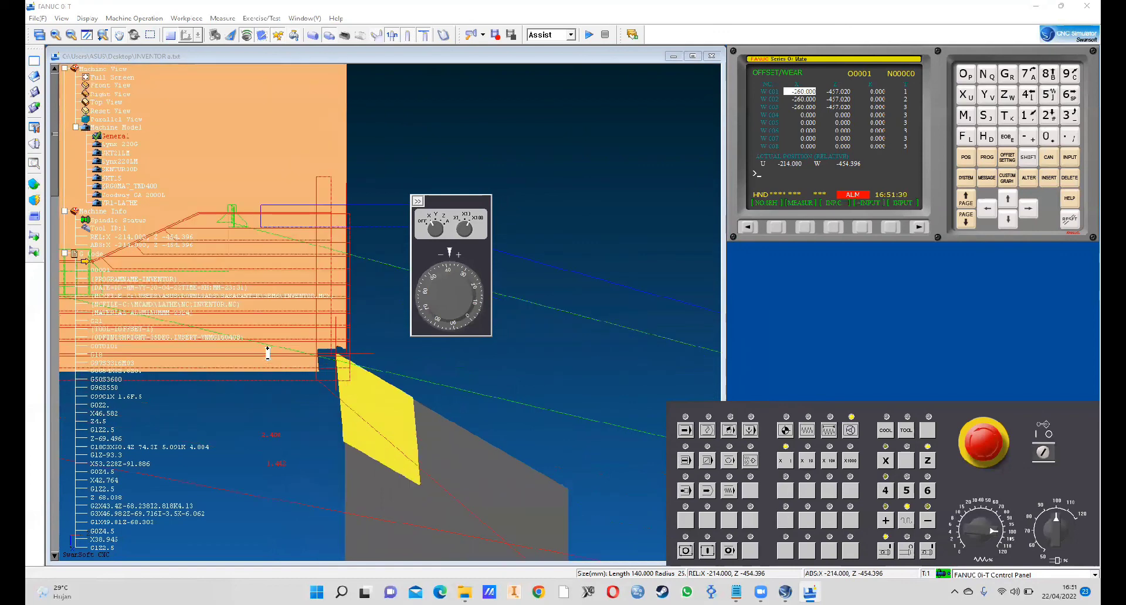
pyautogui.moveTo(451, 288); pyautogui.dragTo(466, 292)
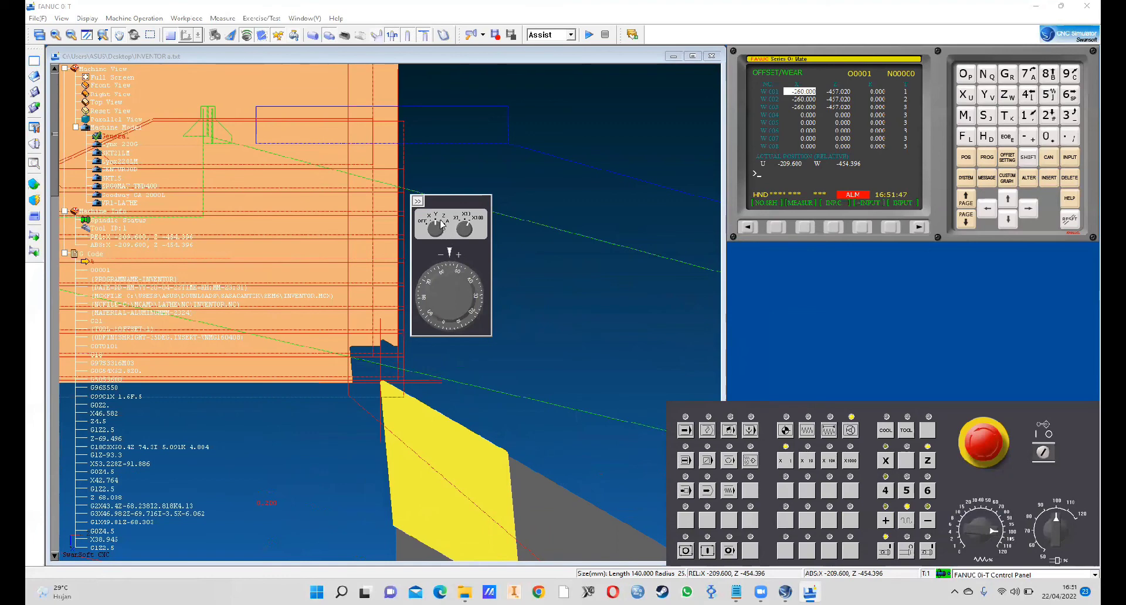
pyautogui.moveTo(459, 265); pyautogui.dragTo(427, 280)
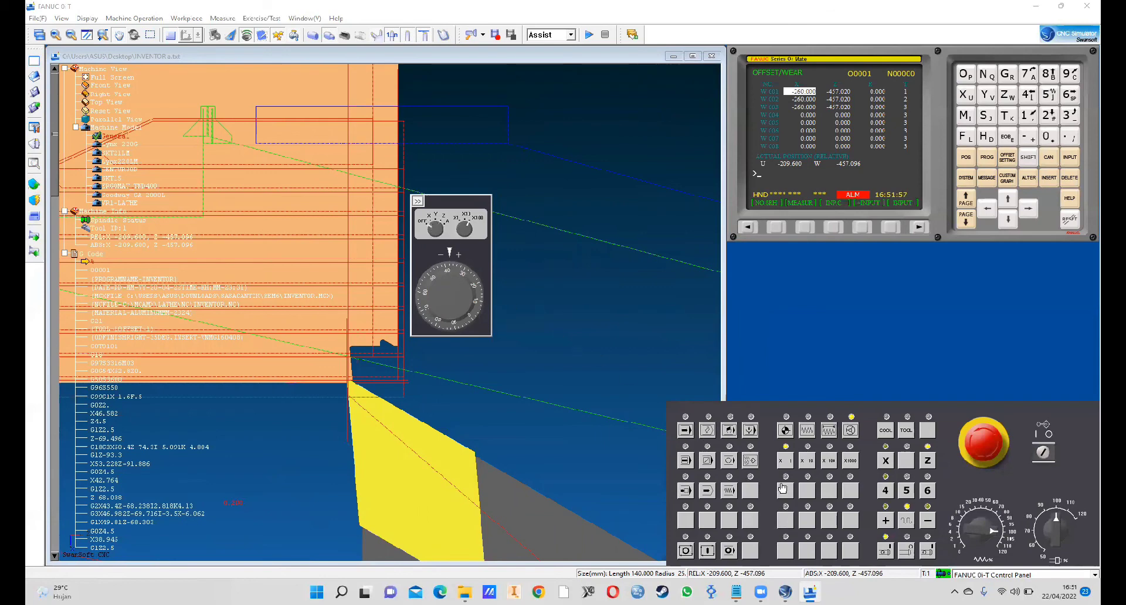
# Stop the spindle and measure Z0 into the Z value of tool offset 01 on the offset wear page
pyautogui.click(906, 550)
pyautogui.click(1028, 216)
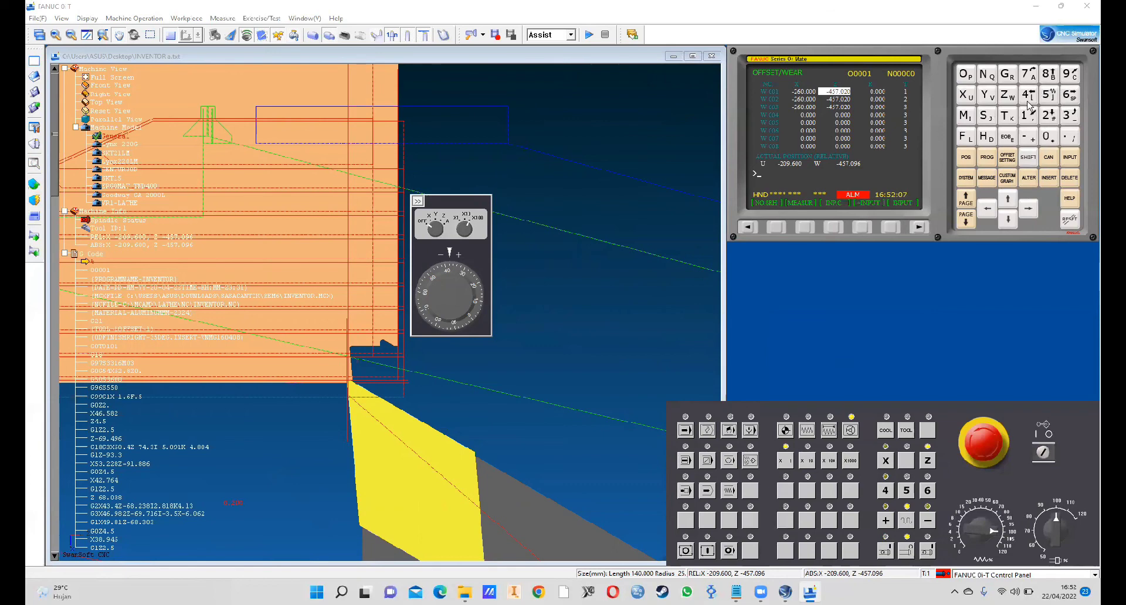
pyautogui.click(1009, 97)
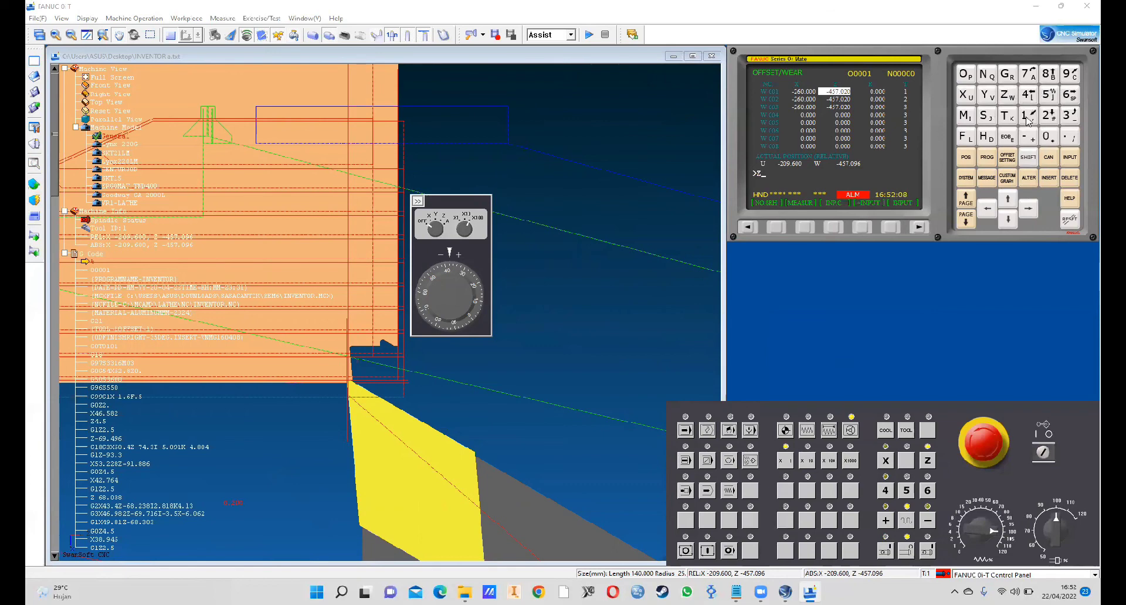
pyautogui.click(1050, 138)
# Enter -457.096 as the Z value of tool offset 02 on the offset wear page
pyautogui.click(1009, 219)
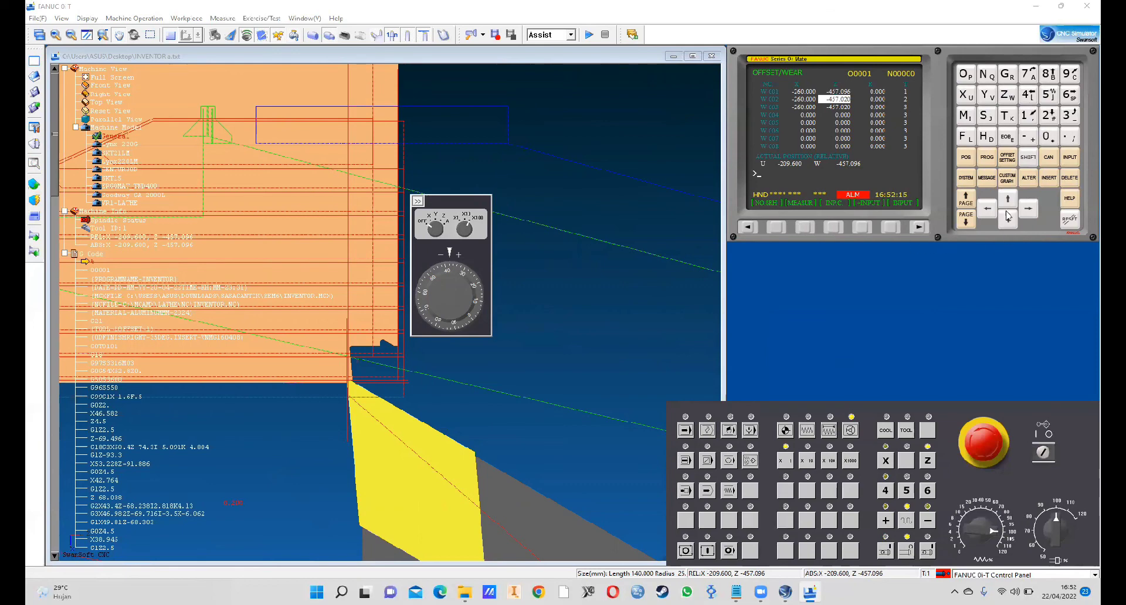
pyautogui.click(1028, 139)
pyautogui.click(1028, 95)
pyautogui.click(1046, 96)
pyautogui.click(1047, 137)
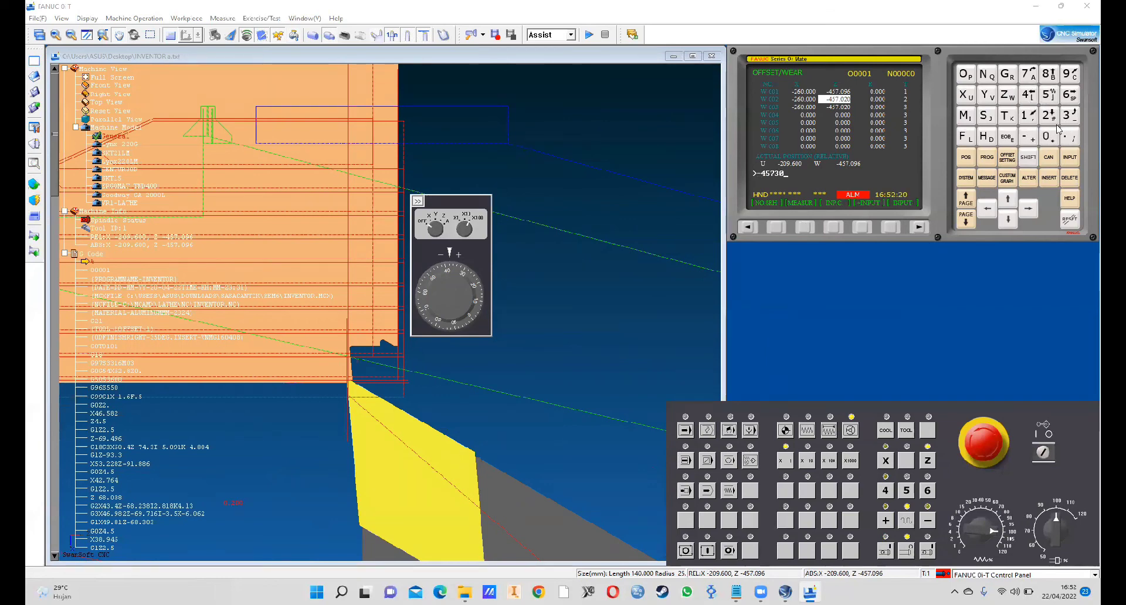
pyautogui.click(1071, 75)
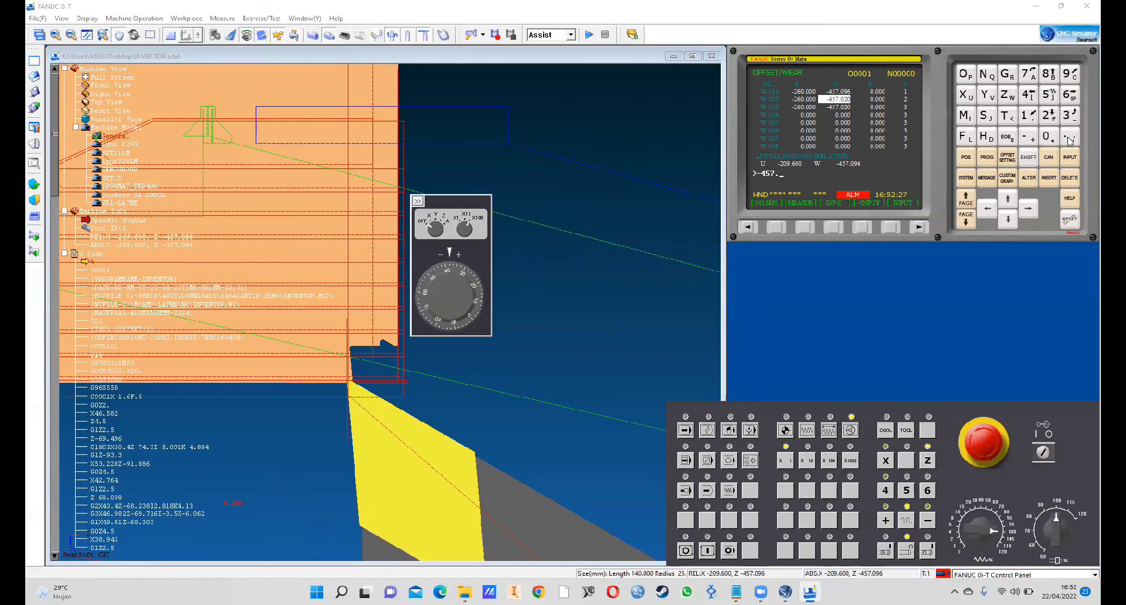
pyautogui.click(1050, 134)
pyautogui.click(1070, 75)
pyautogui.click(1070, 94)
pyautogui.click(1069, 157)
# Enter -457.096 as the Z value of tool offset 03 on the offset wear page
pyautogui.click(1010, 220)
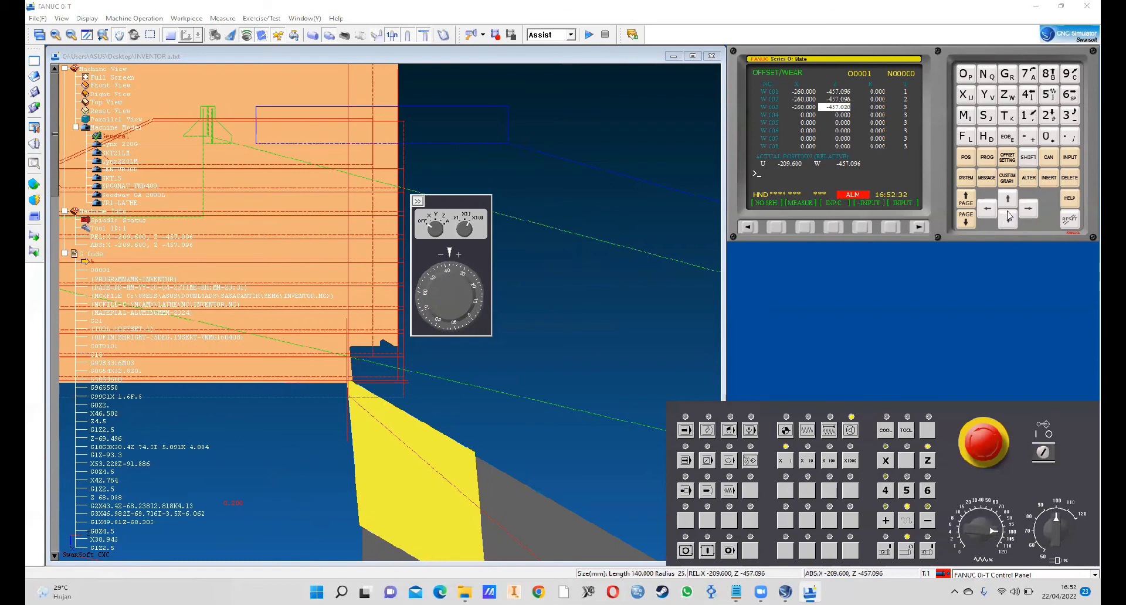
pyautogui.click(1030, 136)
pyautogui.click(1029, 95)
pyautogui.click(1050, 96)
pyautogui.click(1028, 78)
pyautogui.click(1073, 136)
pyautogui.click(1047, 136)
pyautogui.click(1070, 74)
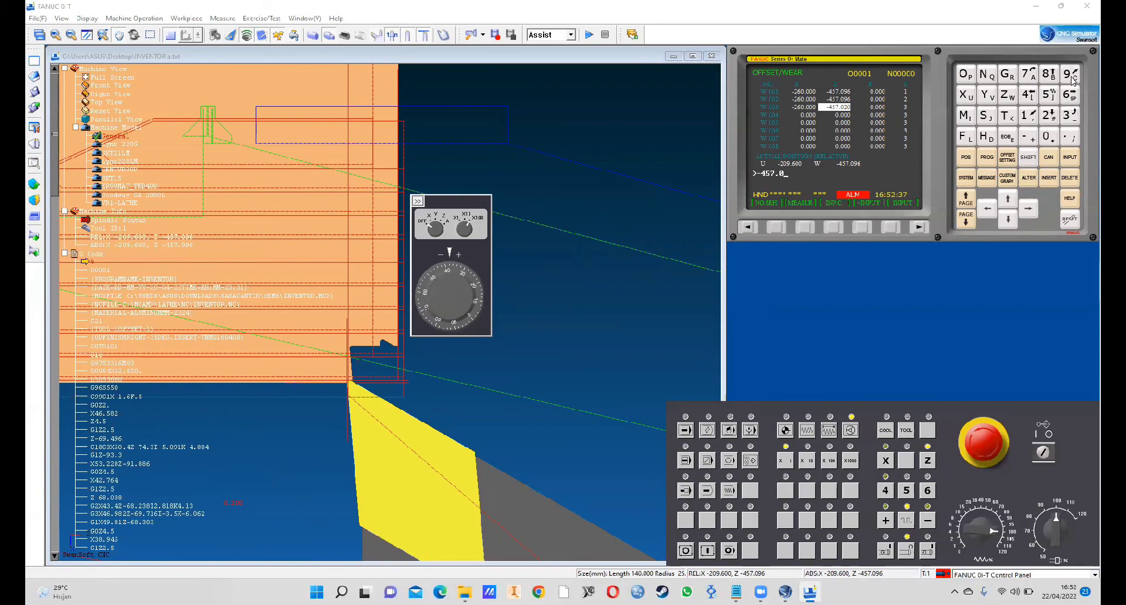
pyautogui.click(1069, 157)
# Switch to reference return mode and send the X and Z axes to the machine reference point
pyautogui.click(786, 430)
pyautogui.click(886, 460)
pyautogui.click(926, 461)
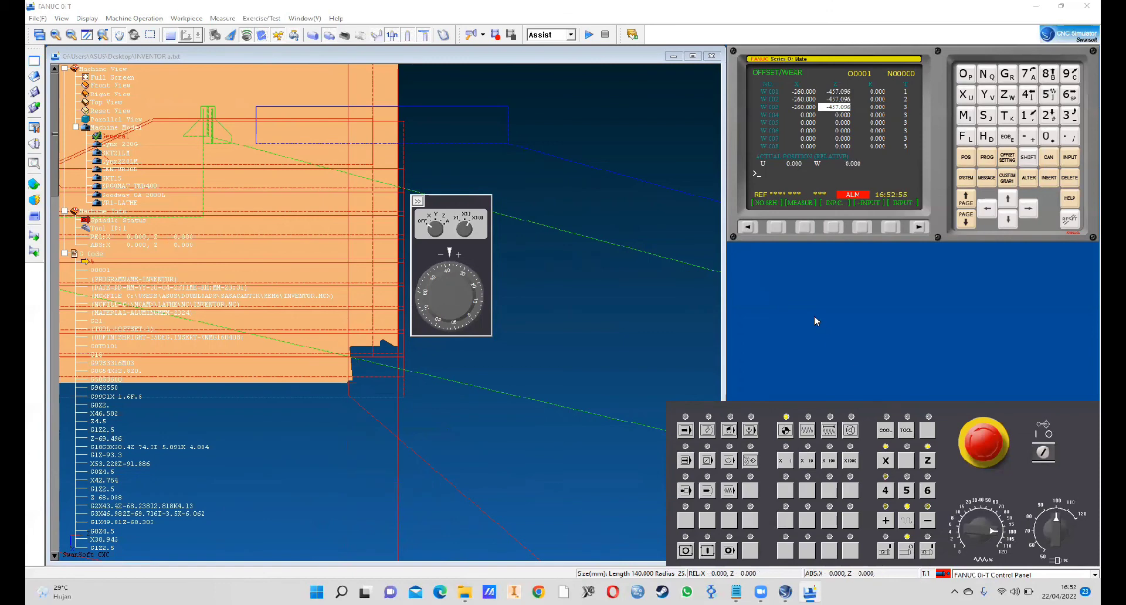
# Display the program in edit mode and clear it by creating a new NC code
pyautogui.click(708, 431)
pyautogui.click(987, 159)
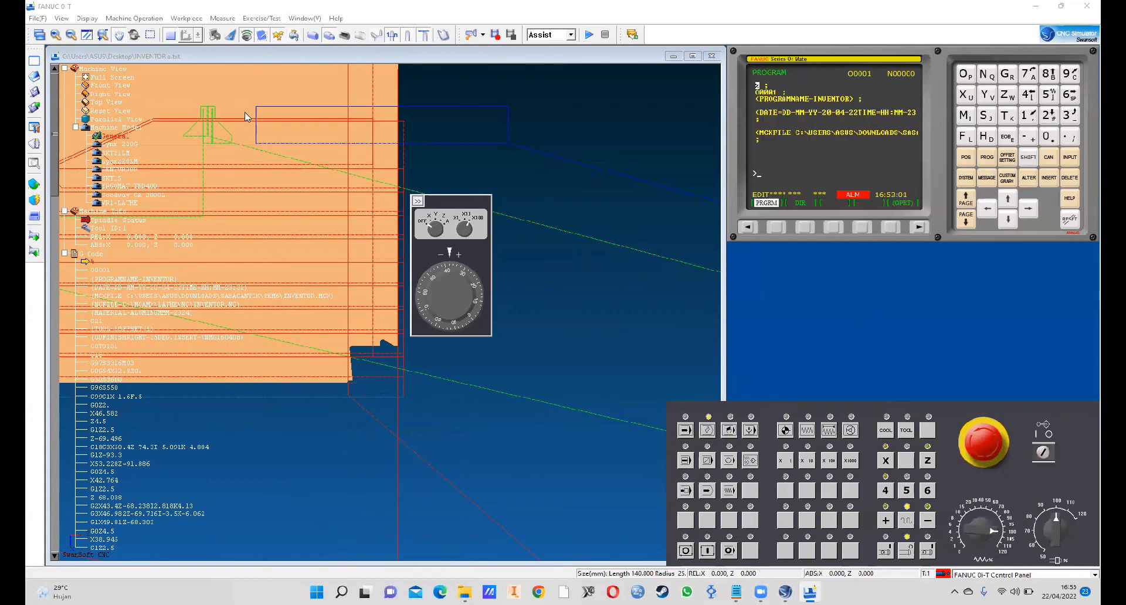
pyautogui.click(40, 19)
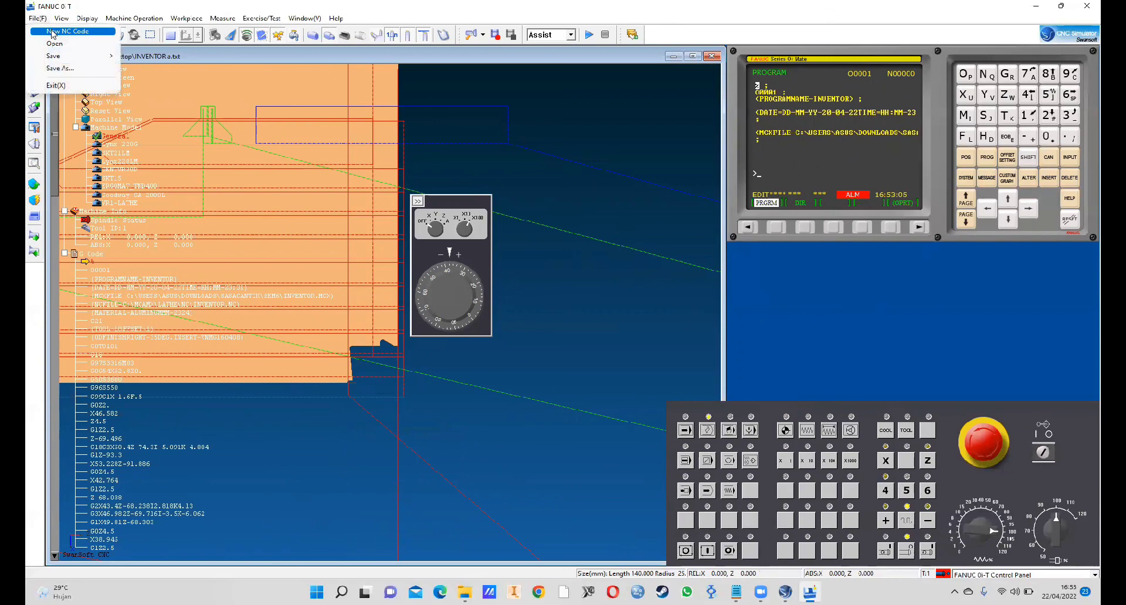
pyautogui.click(51, 31)
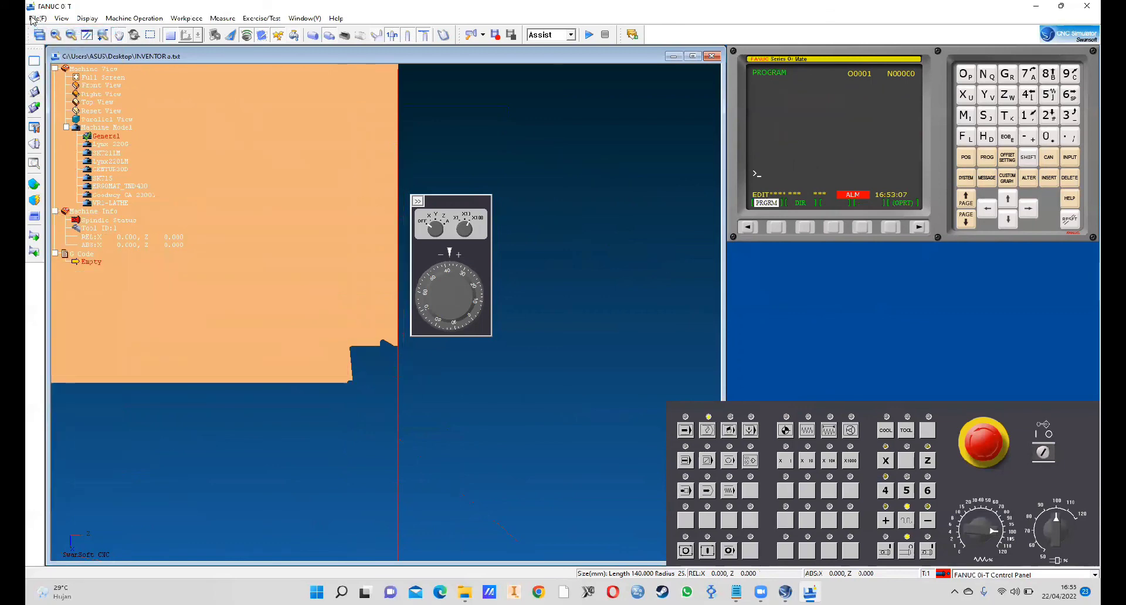
# Save the modified file when asked and load the NC code file INVENTOR a into the control
pyautogui.click(32, 19)
pyautogui.click(44, 44)
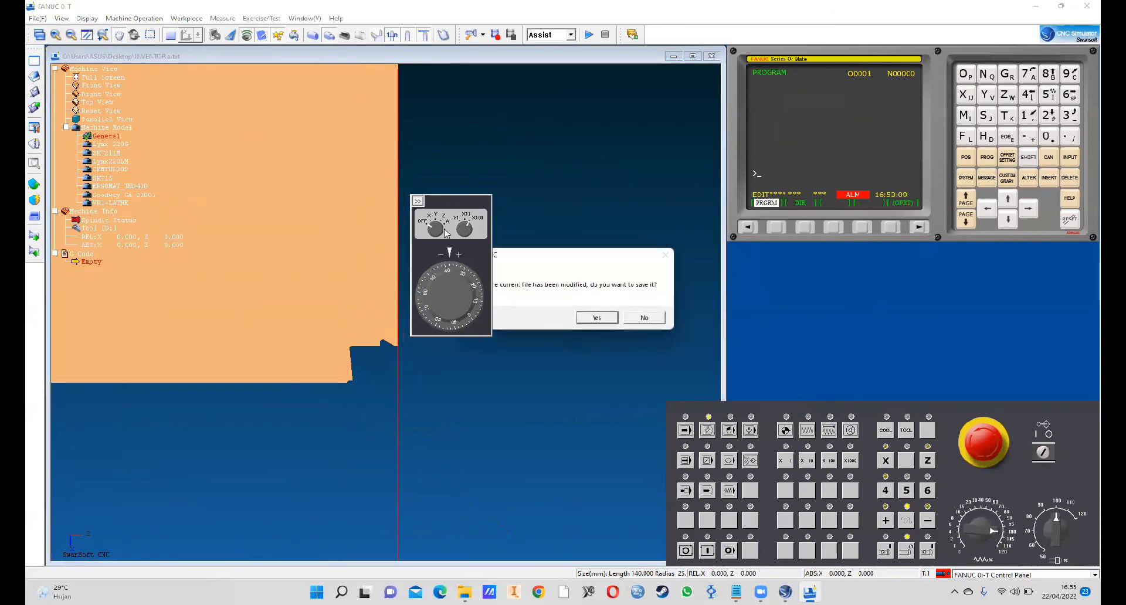
pyautogui.click(593, 320)
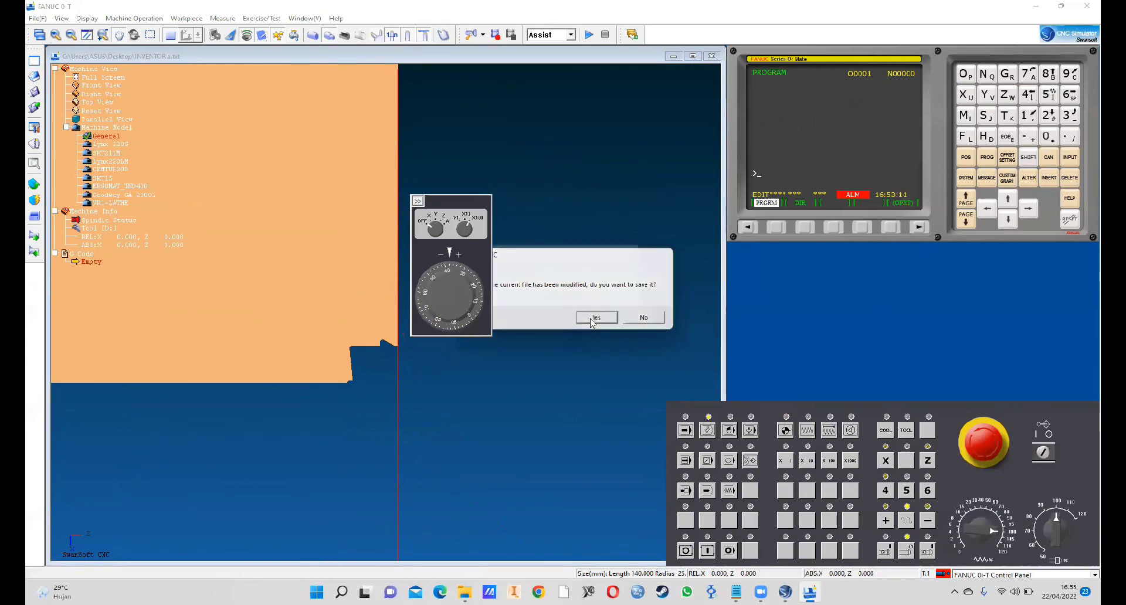
pyautogui.click(547, 330)
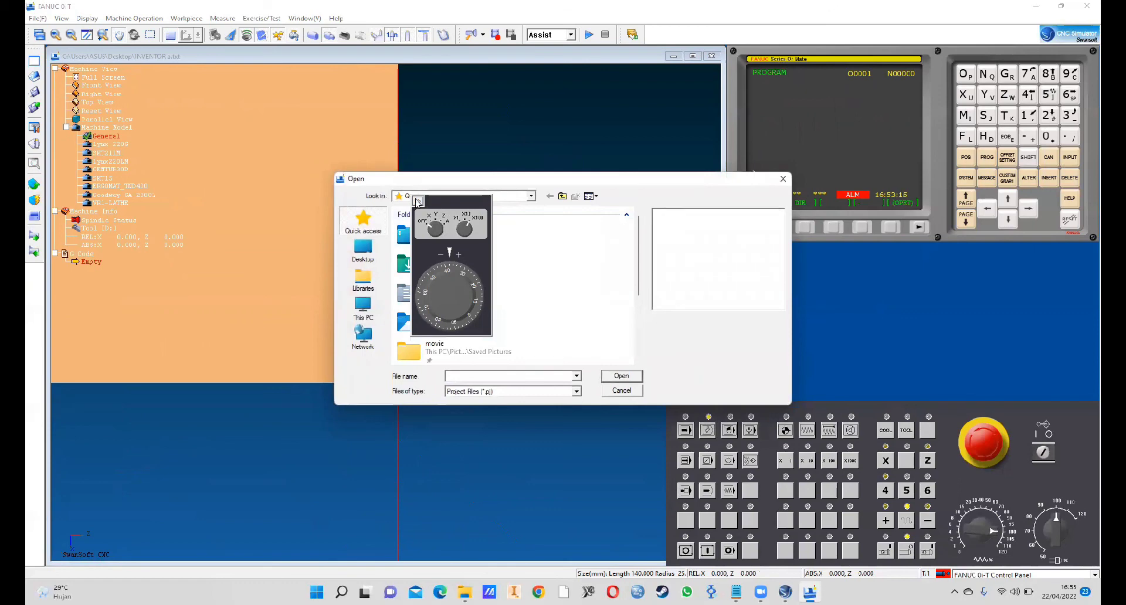
pyautogui.click(577, 392)
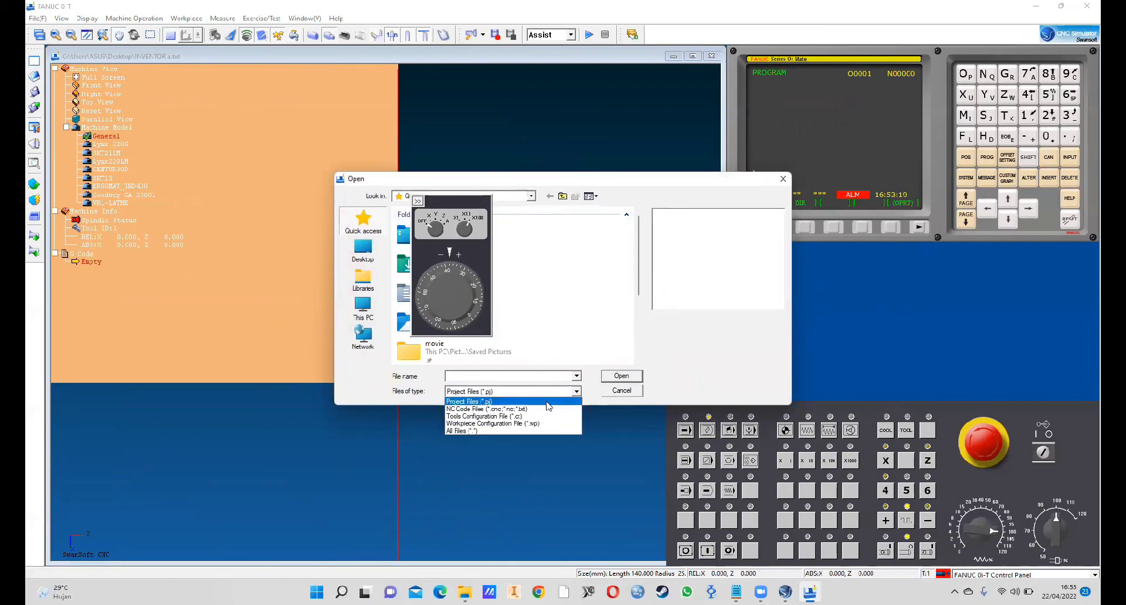
pyautogui.click(521, 409)
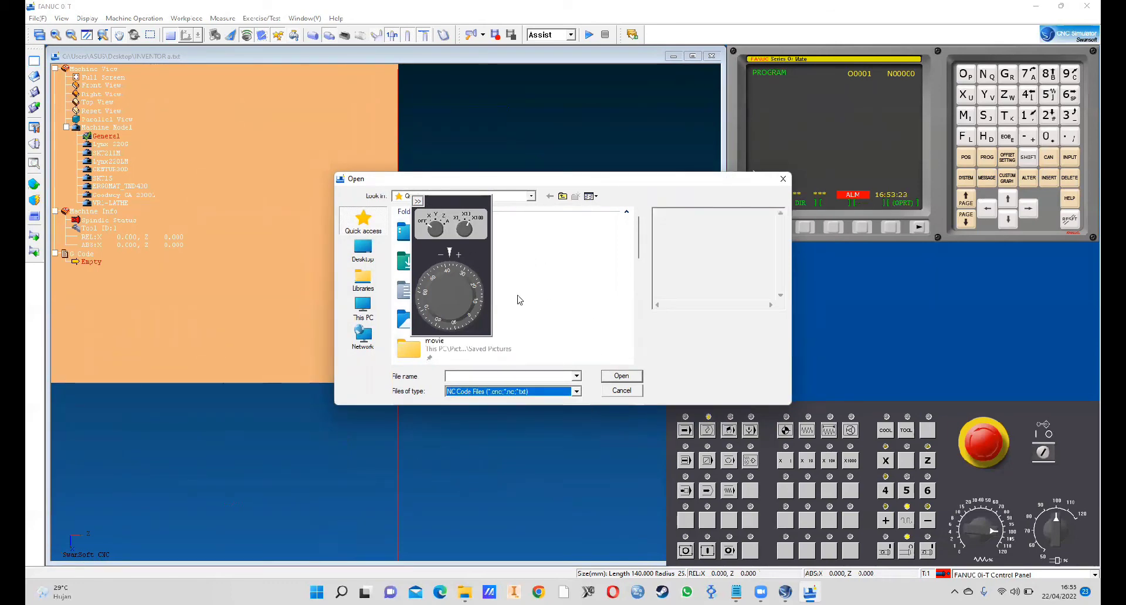
pyautogui.scroll(-2, 517, 302)
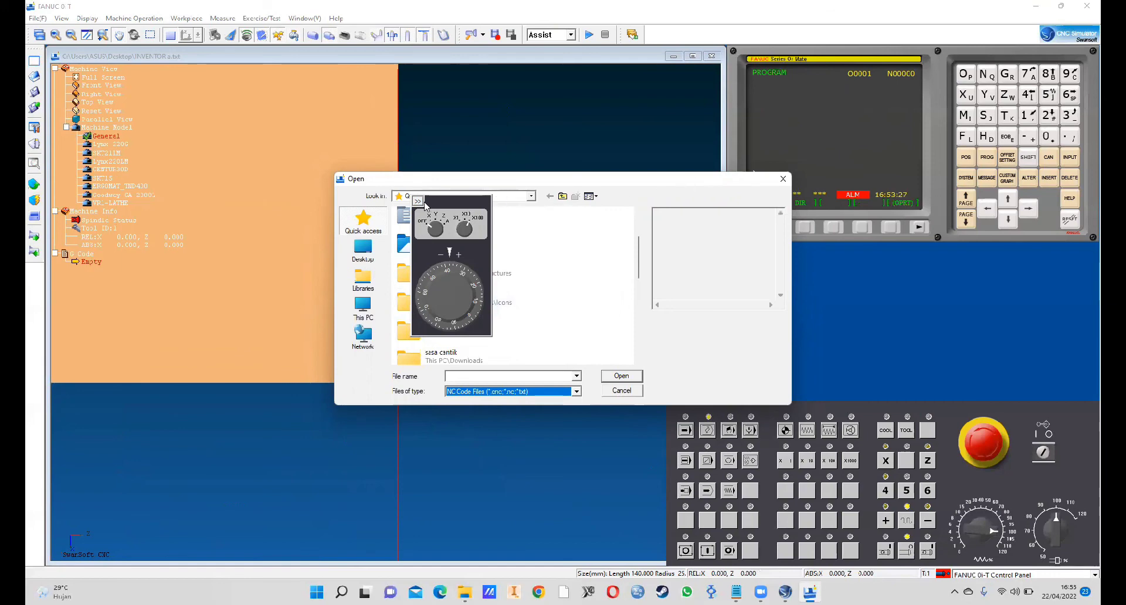
pyautogui.moveTo(643, 185); pyautogui.dragTo(676, 298)
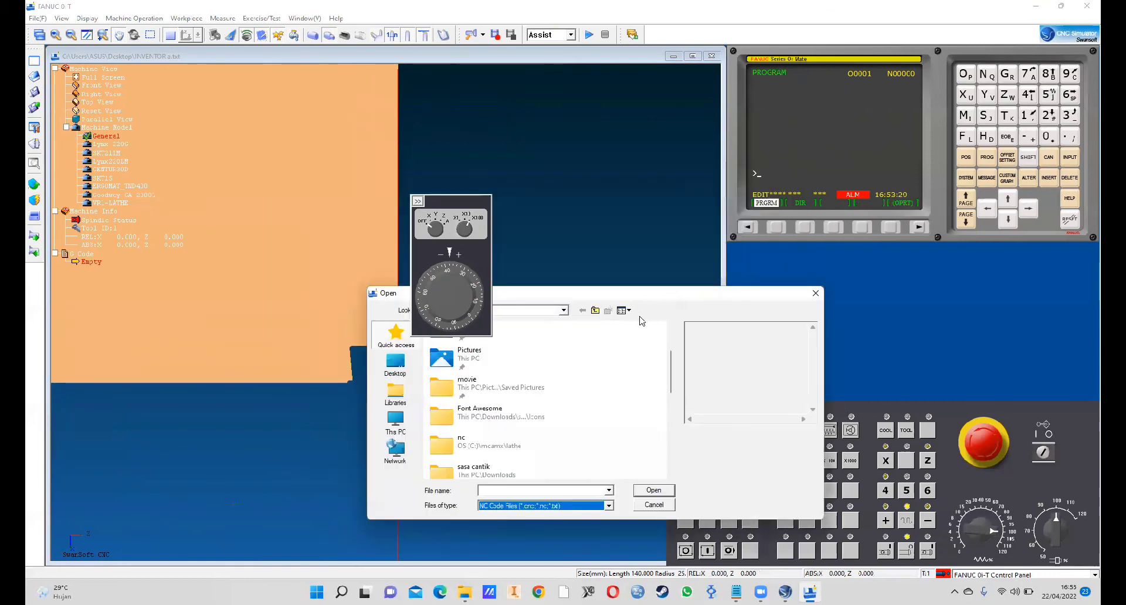
pyautogui.scroll(-2, 540, 392)
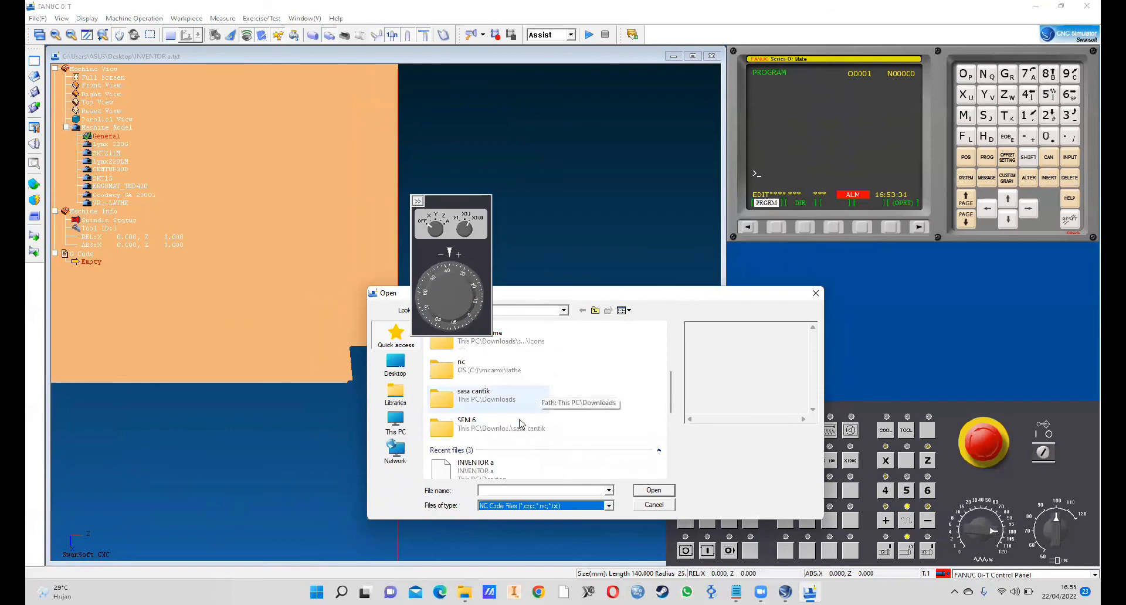
pyautogui.click(518, 467)
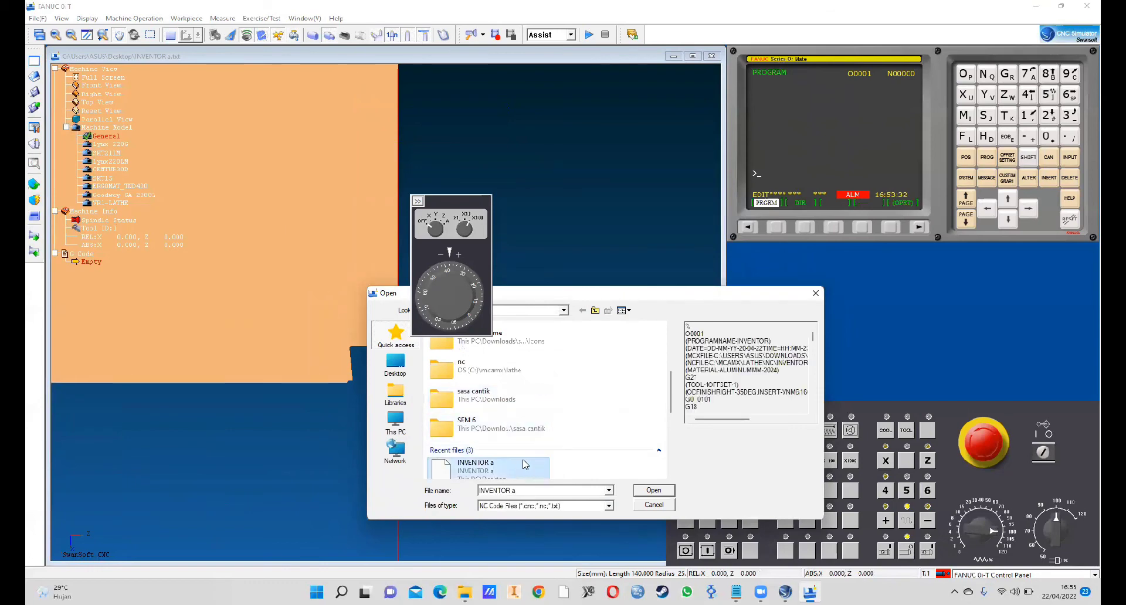
pyautogui.click(653, 491)
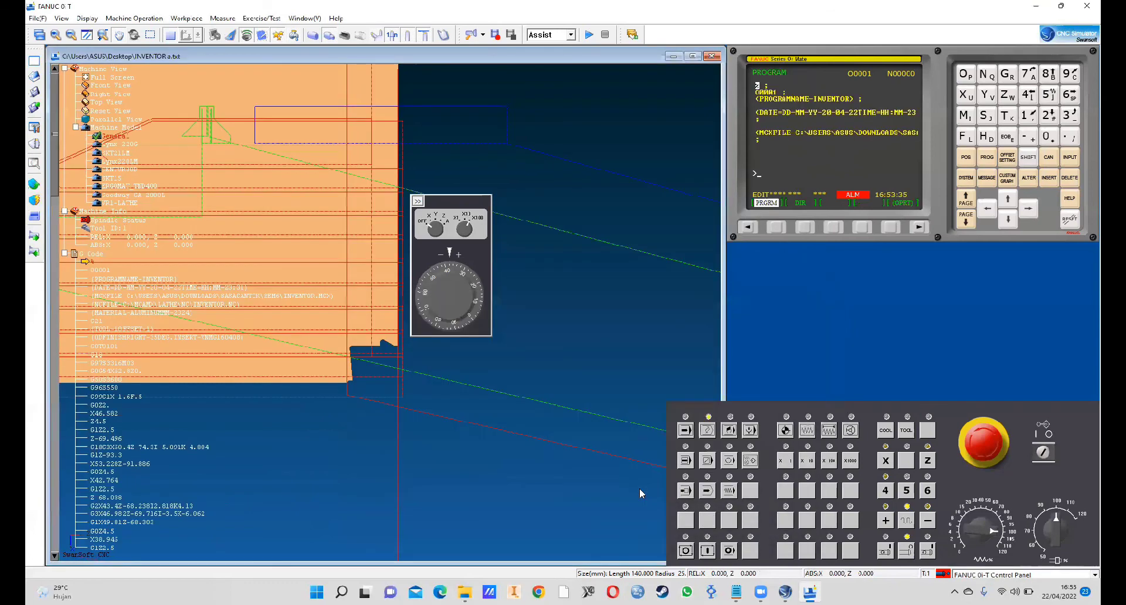
# Run program O0001 in automatic mode with the handwheel panel collapsed, restarting the cycle after each stop for tools 2 and 3
pyautogui.scroll(-4, 302, 251)
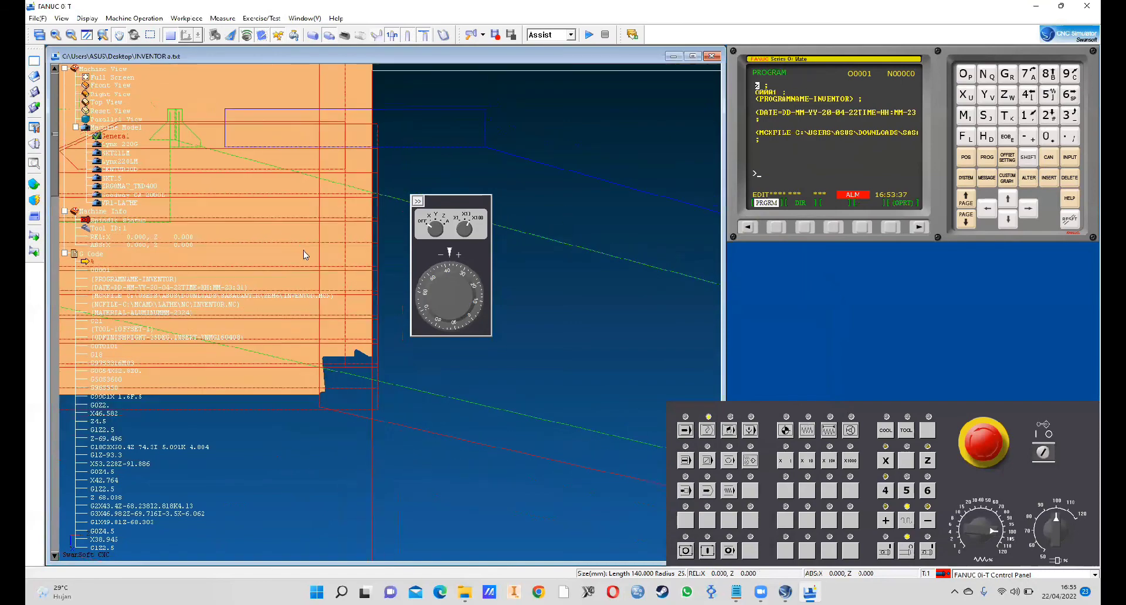
pyautogui.scroll(-3, 301, 252)
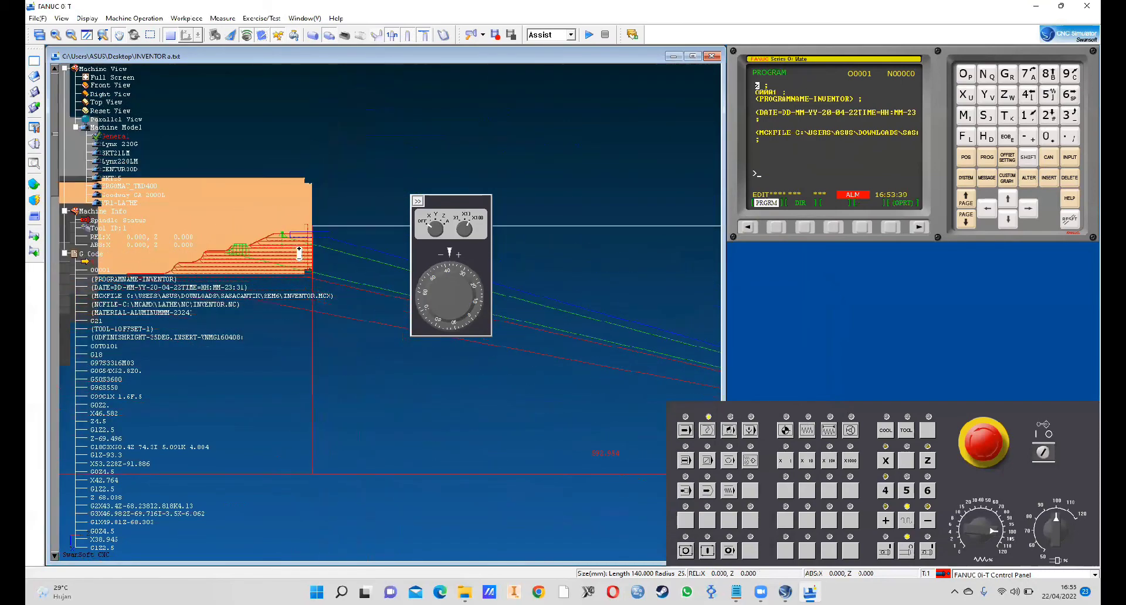
pyautogui.scroll(1, 278, 247)
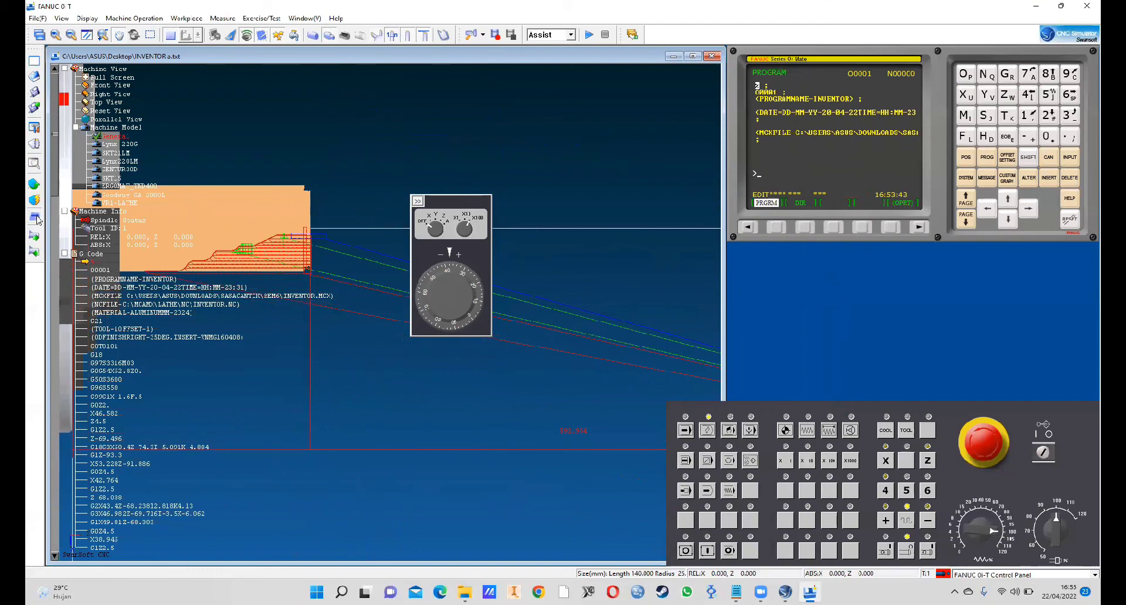
pyautogui.click(683, 430)
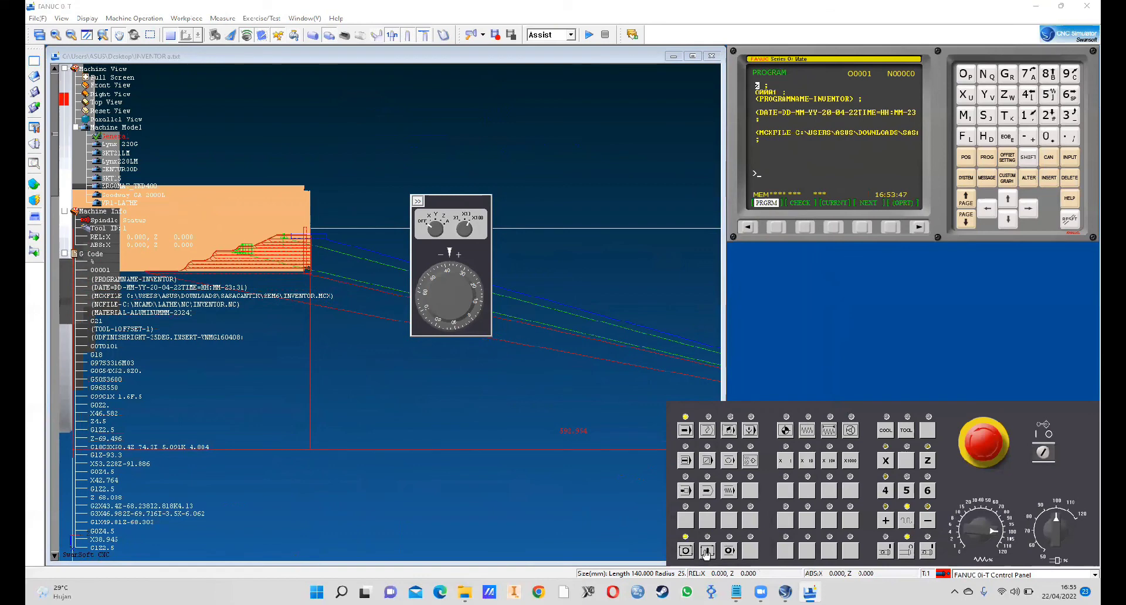
pyautogui.click(707, 551)
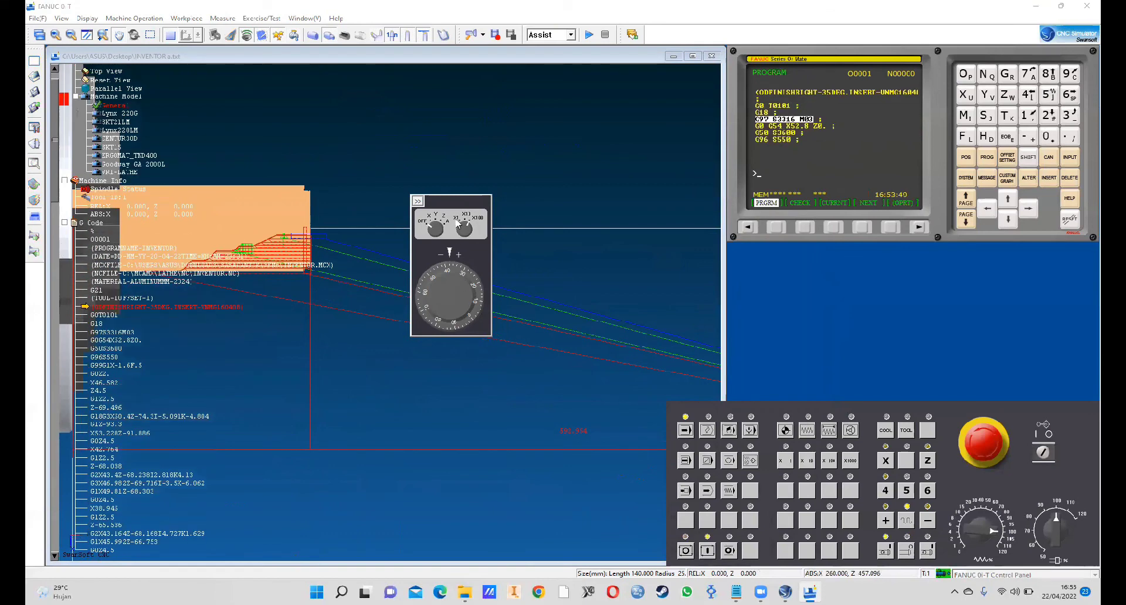
pyautogui.click(417, 202)
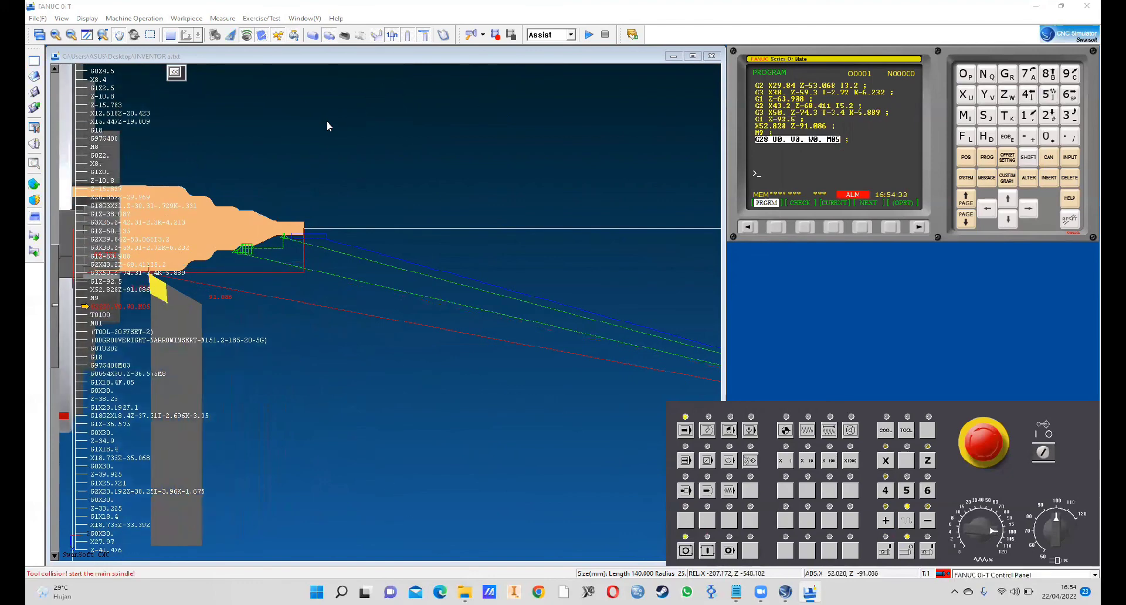
pyautogui.click(708, 550)
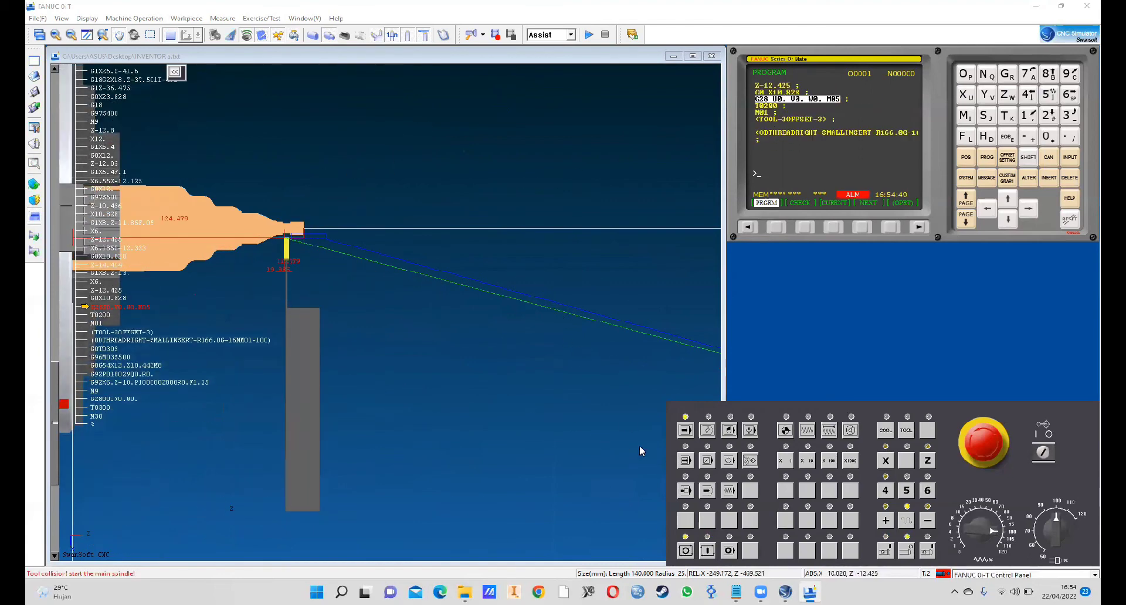
pyautogui.click(707, 552)
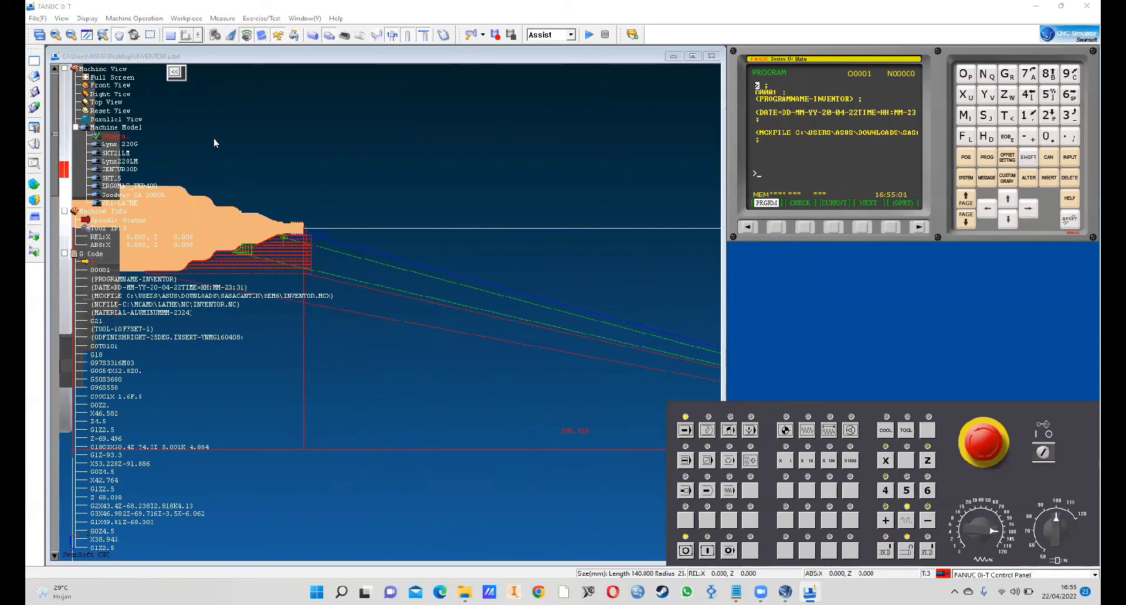
# Show the full 3D machine and examine the turned, grooved and threaded workpiece in the chuck up close
pyautogui.click(167, 36)
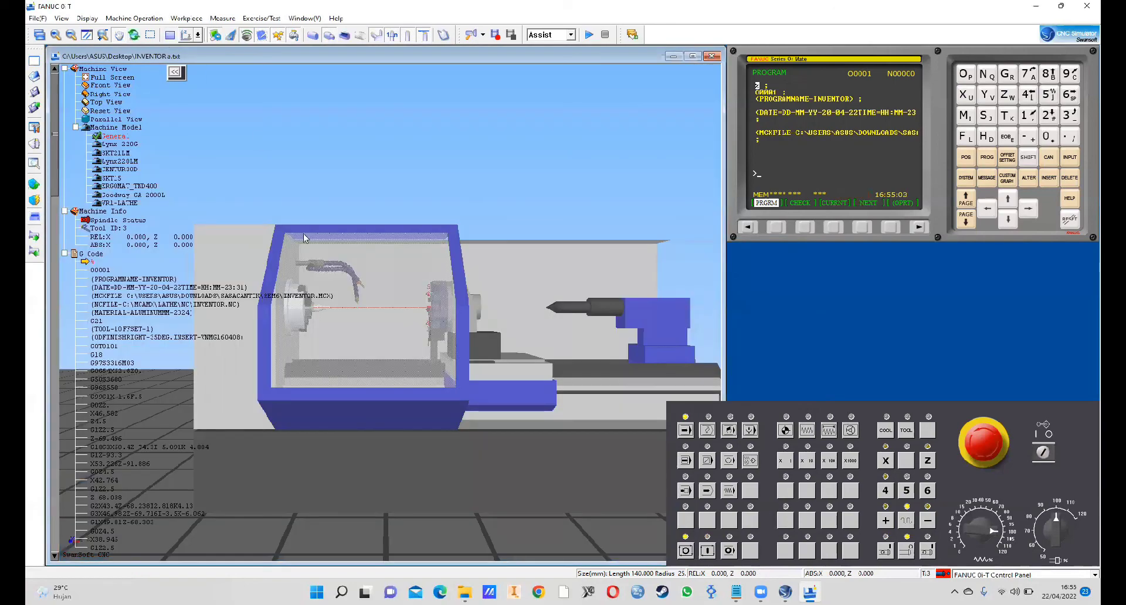
pyautogui.scroll(5, 316, 307)
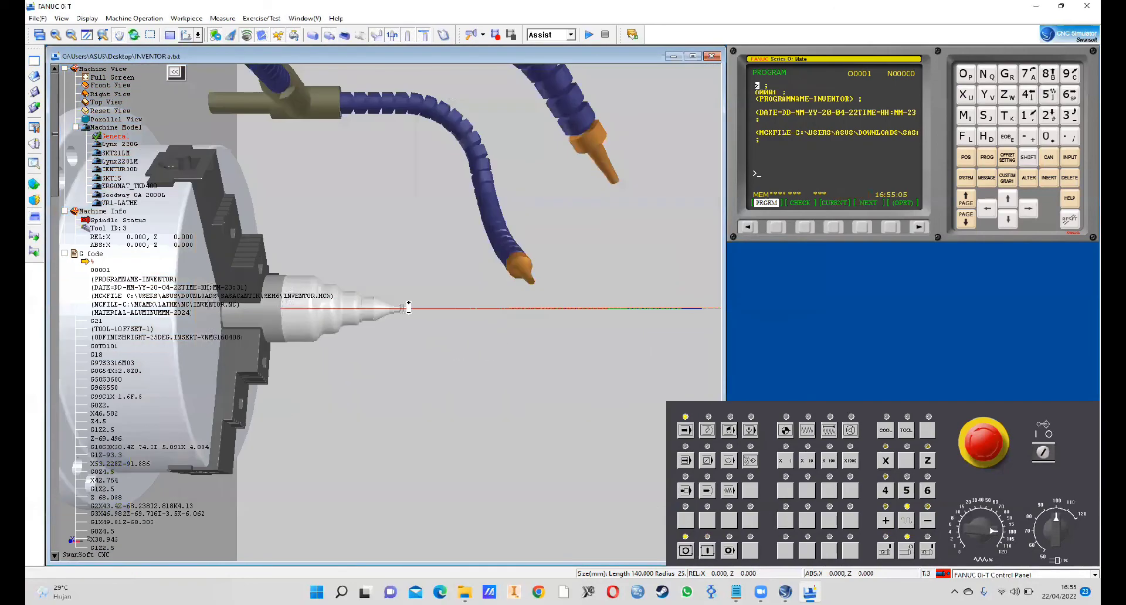
pyautogui.moveTo(401, 327); pyautogui.dragTo(416, 412)
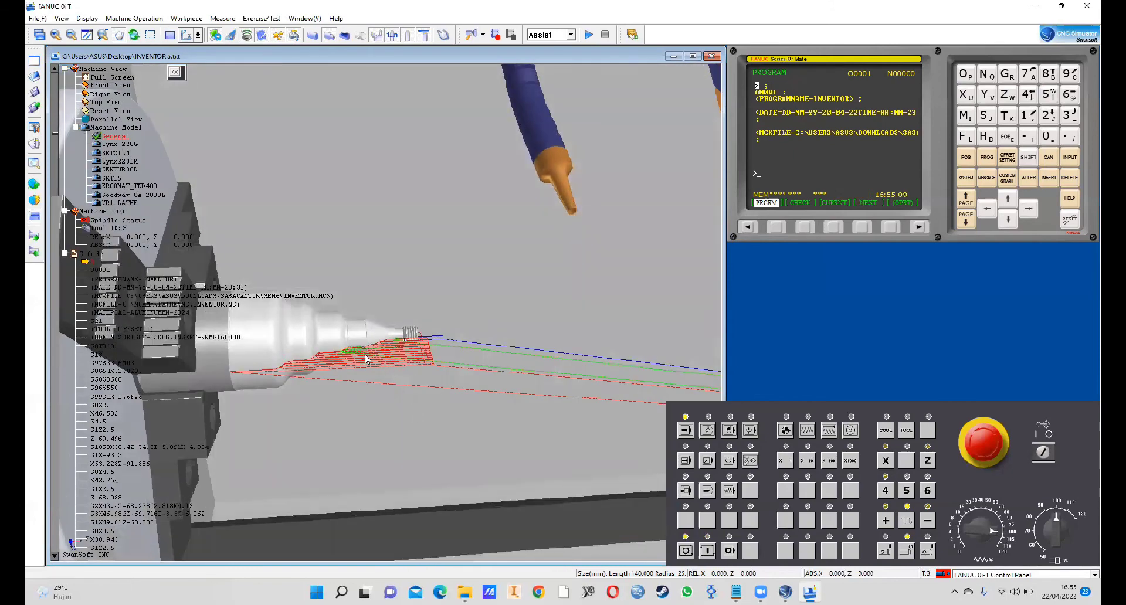
pyautogui.scroll(2, 365, 359)
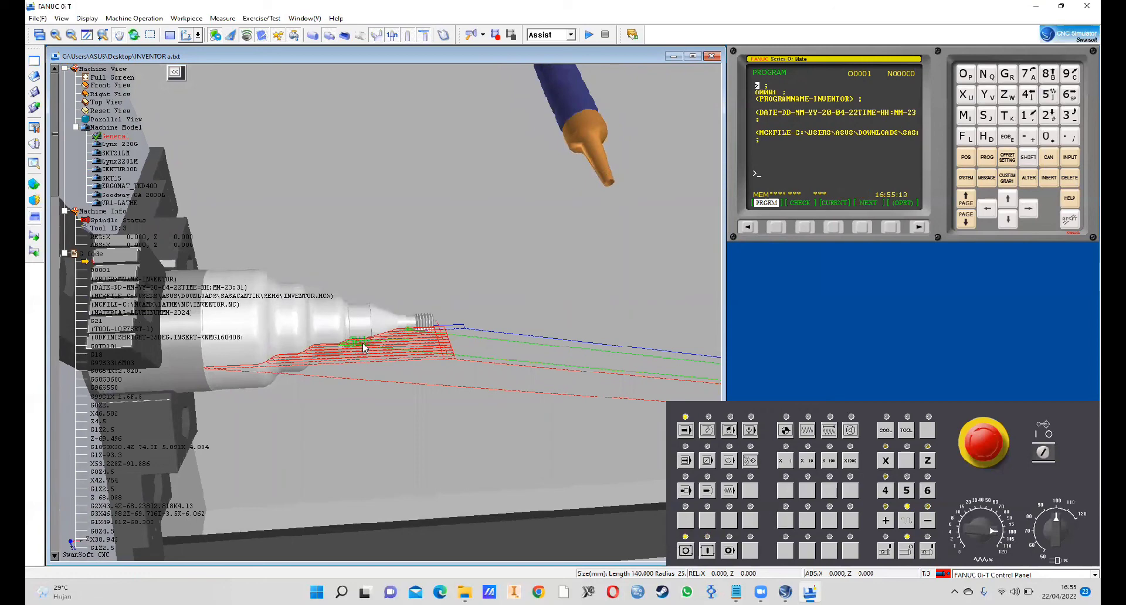
pyautogui.moveTo(363, 347); pyautogui.dragTo(363, 342)
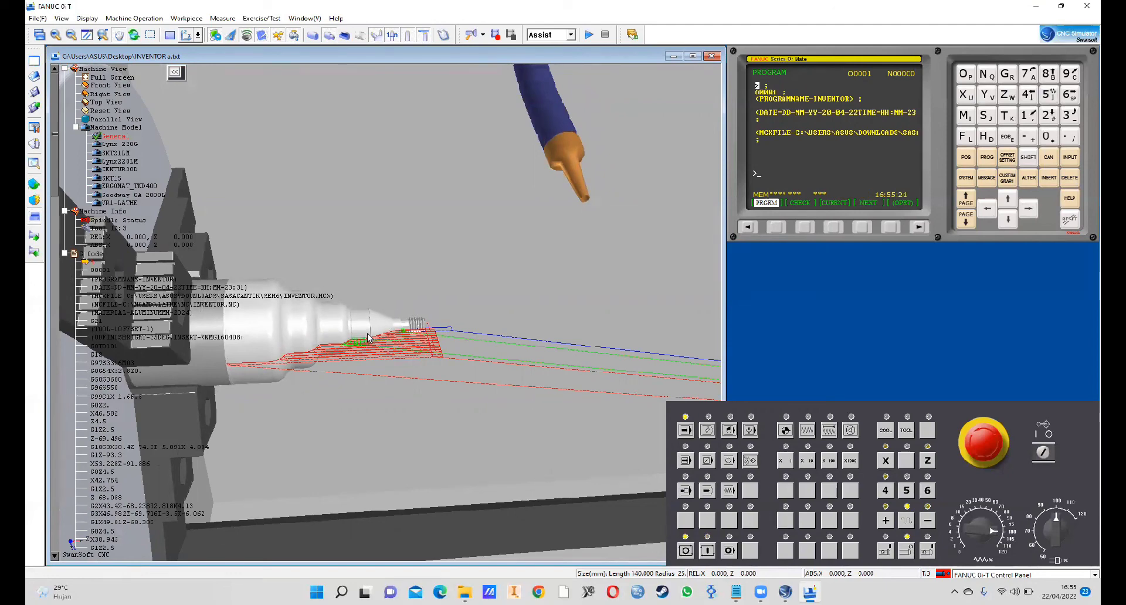
pyautogui.scroll(-3, 364, 334)
pyautogui.scroll(2, 365, 332)
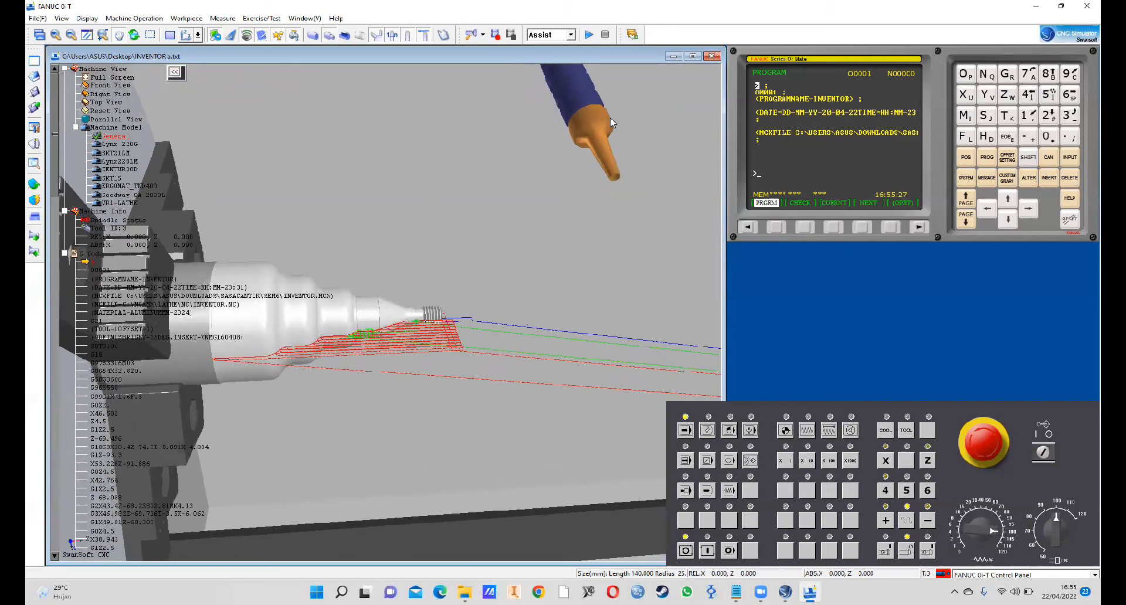
pyautogui.click(770, 54)
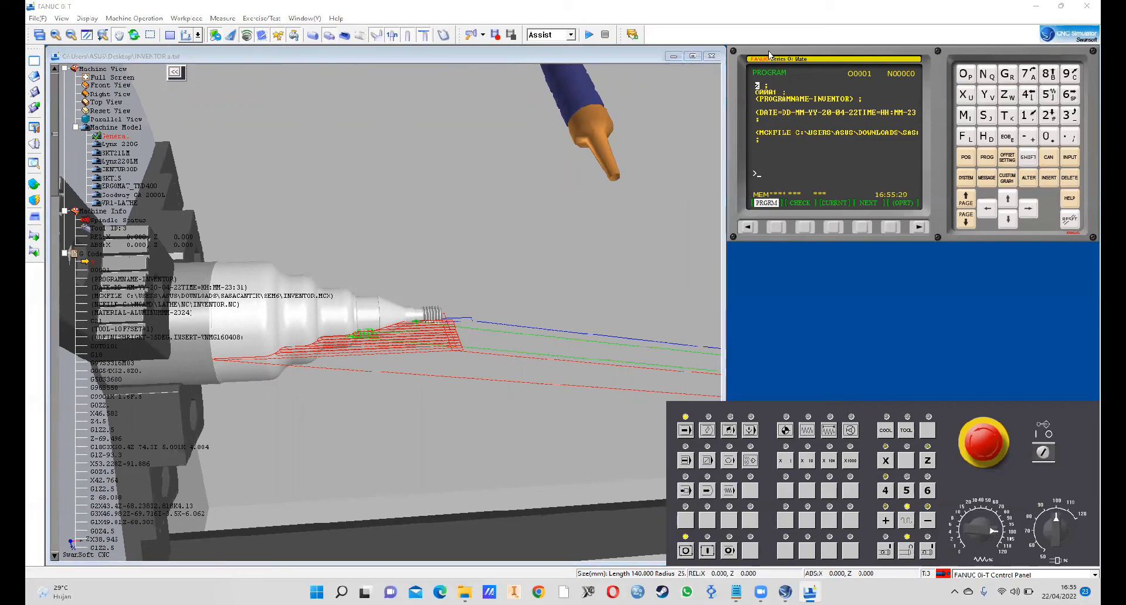